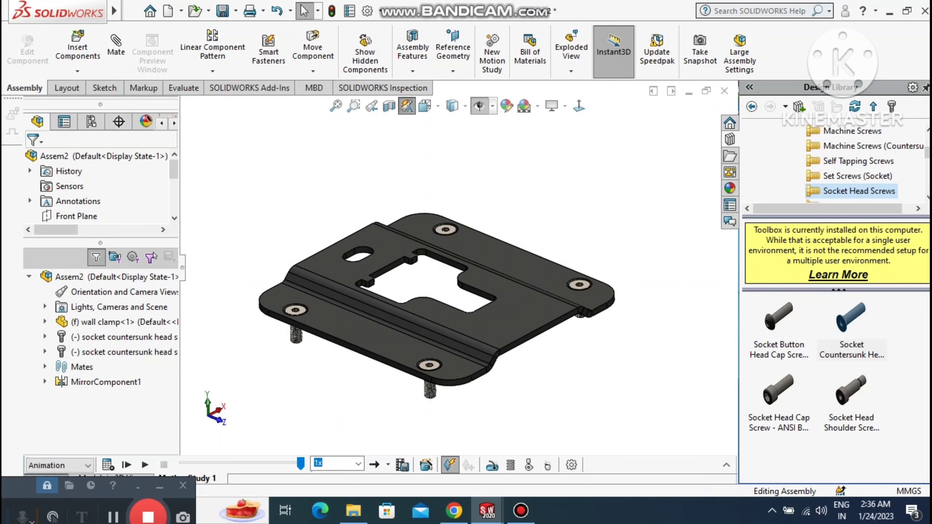
- Open the wall clamp component from the assembly as its own part
mouse_move(459, 294)
middle_down()
mouse_move(374, 228)
mouse_move(367, 176)
mouse_move(454, 323)
mouse_move(440, 235)
mouse_move(472, 288)
middle_up()
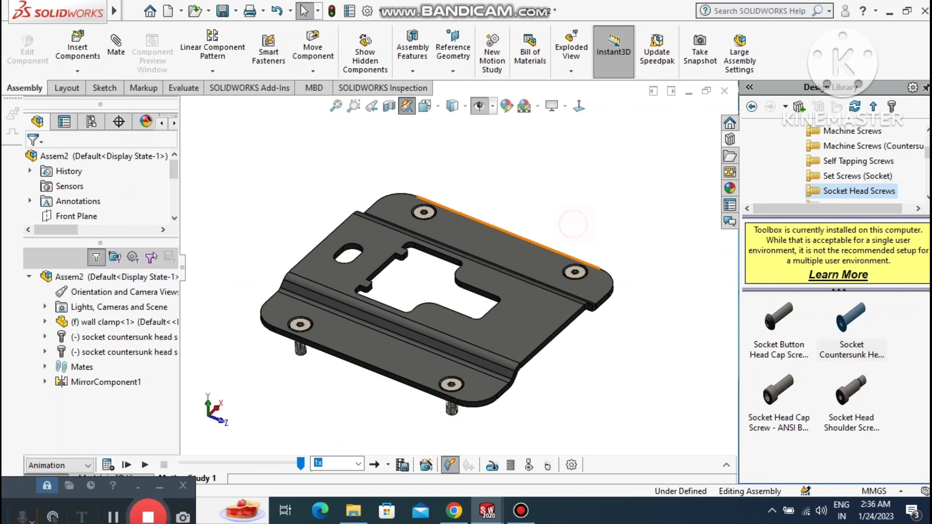
right_click(508, 250)
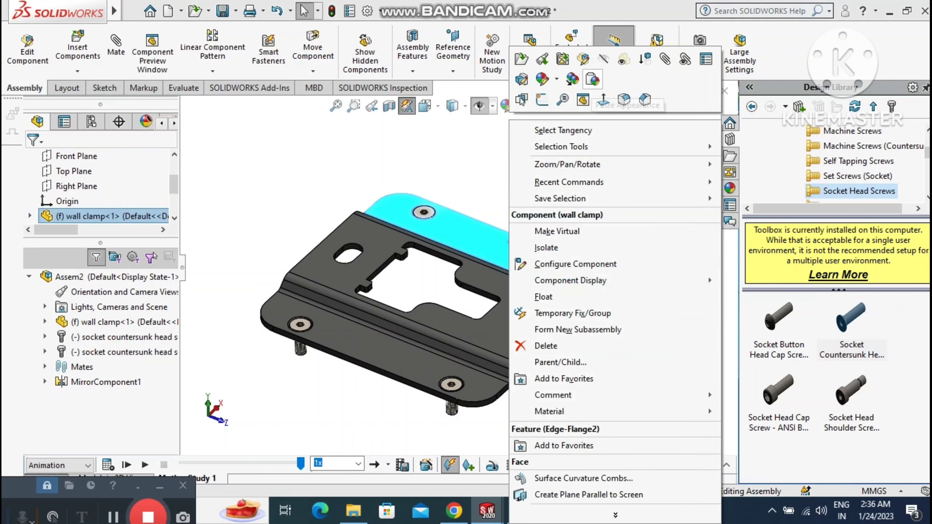
click(521, 59)
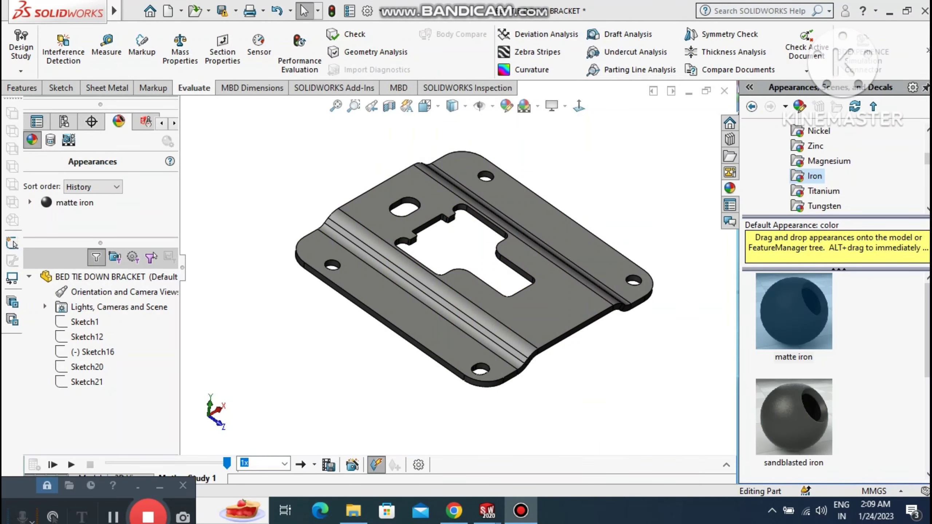
- Examine the finished bed tie down bracket from several angles, checking its bends, mounting holes, slot and central cutout
scroll(485, 234, up, 3)
mouse_move(486, 234)
middle_down()
mouse_move(503, 158)
mouse_move(513, 278)
mouse_move(488, 206)
mouse_move(476, 243)
middle_up()
click(353, 106)
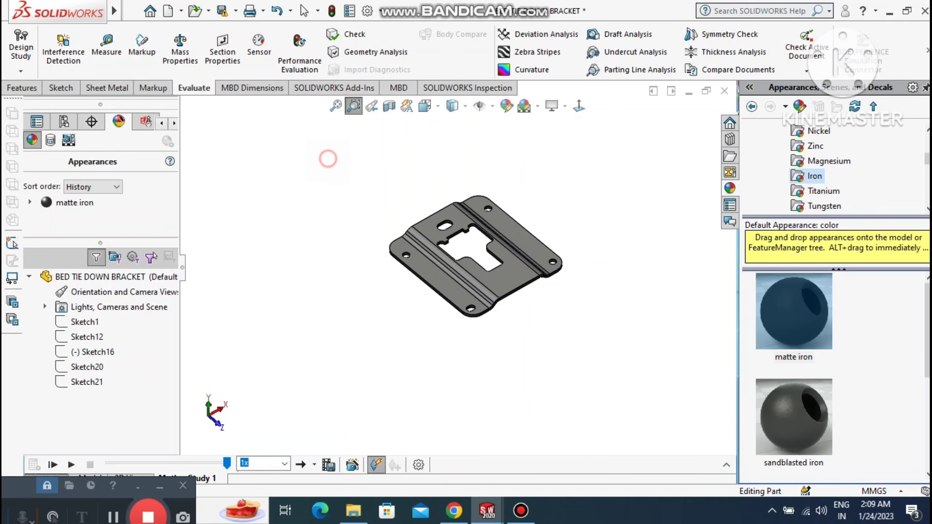
drag(312, 157, 638, 361)
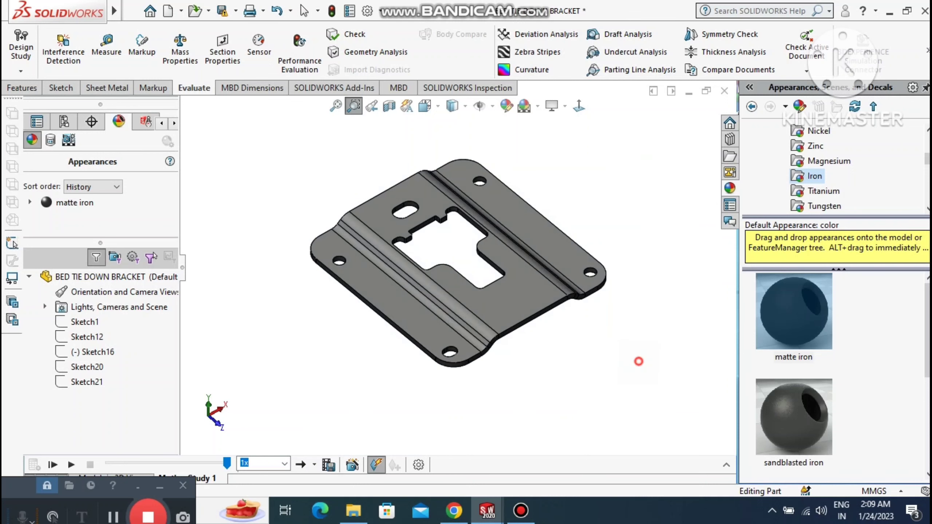
drag(265, 135, 593, 320)
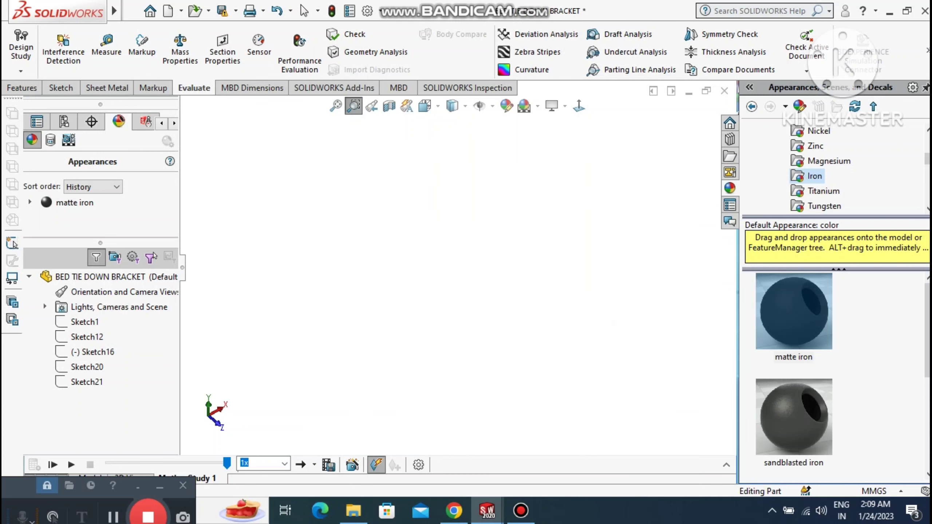
click(335, 105)
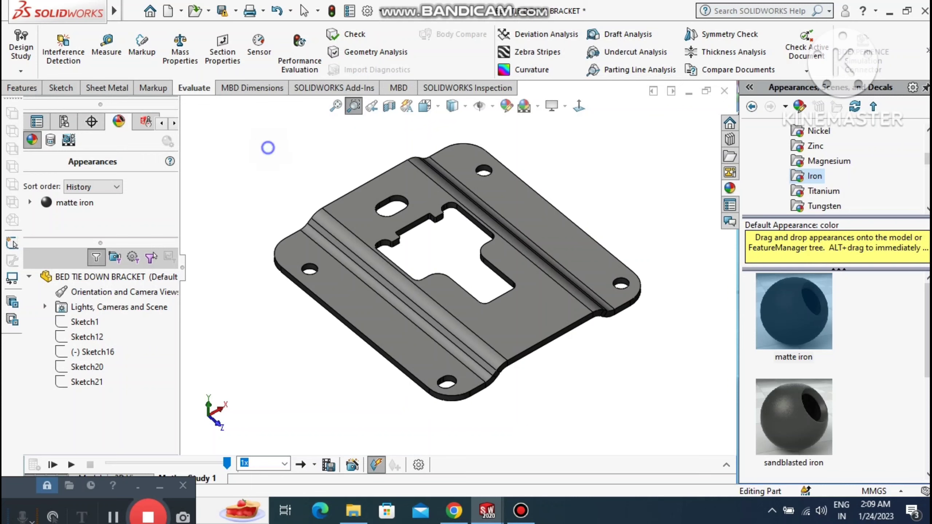
right_click(268, 148)
click(291, 222)
drag(291, 222, 459, 360)
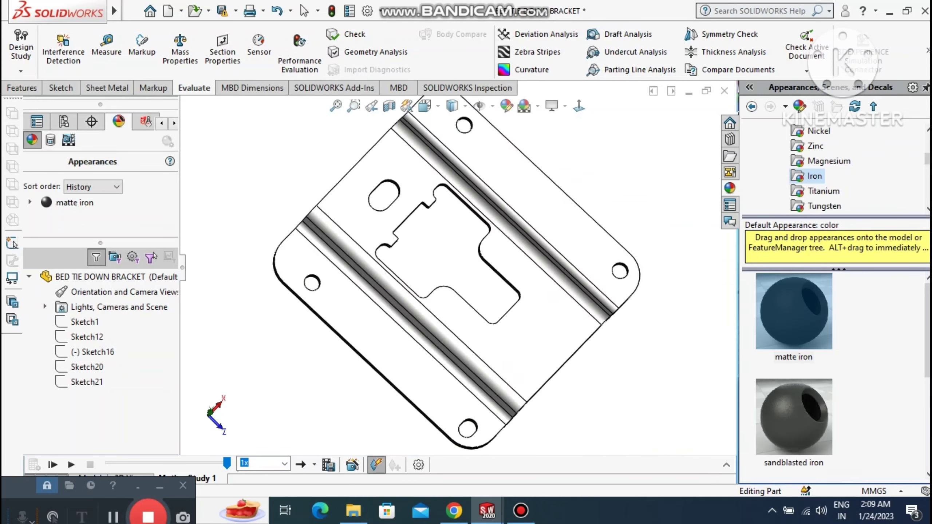
middle_drag(459, 359, 457, 307)
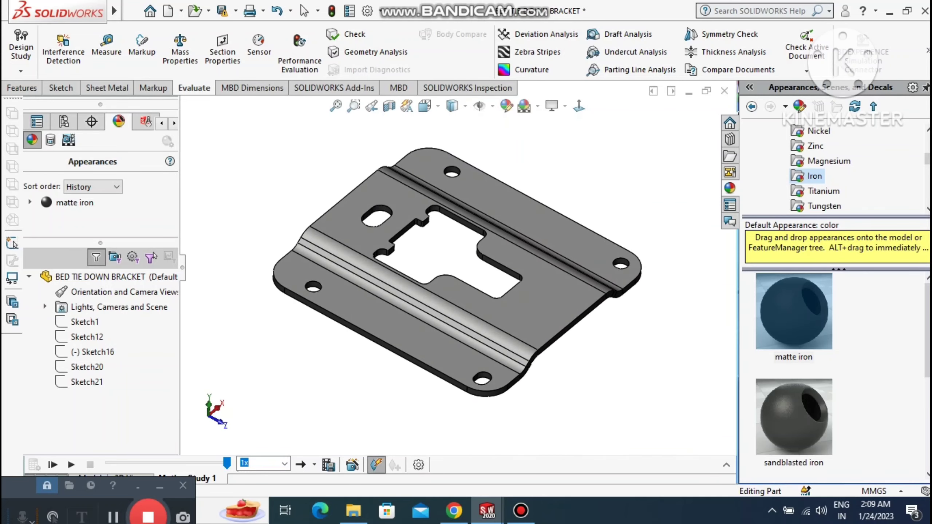
middle_drag(301, 236, 301, 227)
click(301, 226)
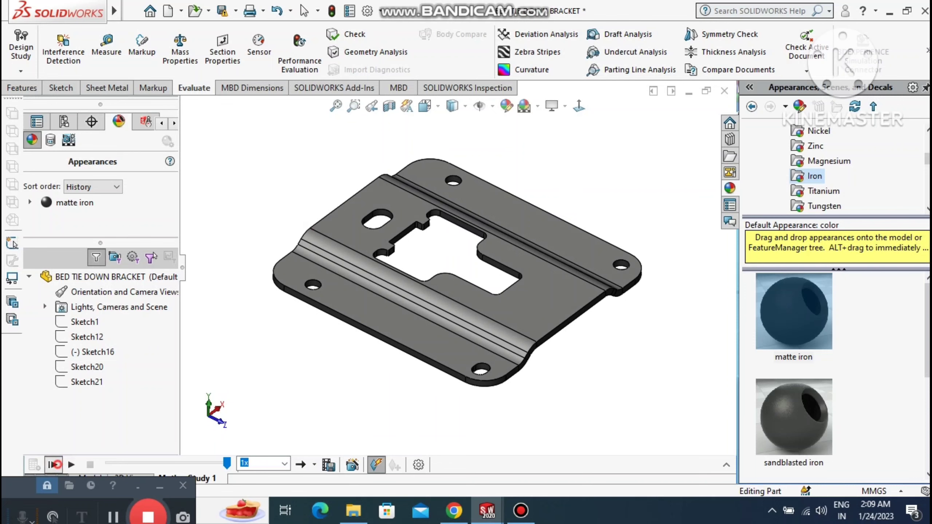
click(54, 465)
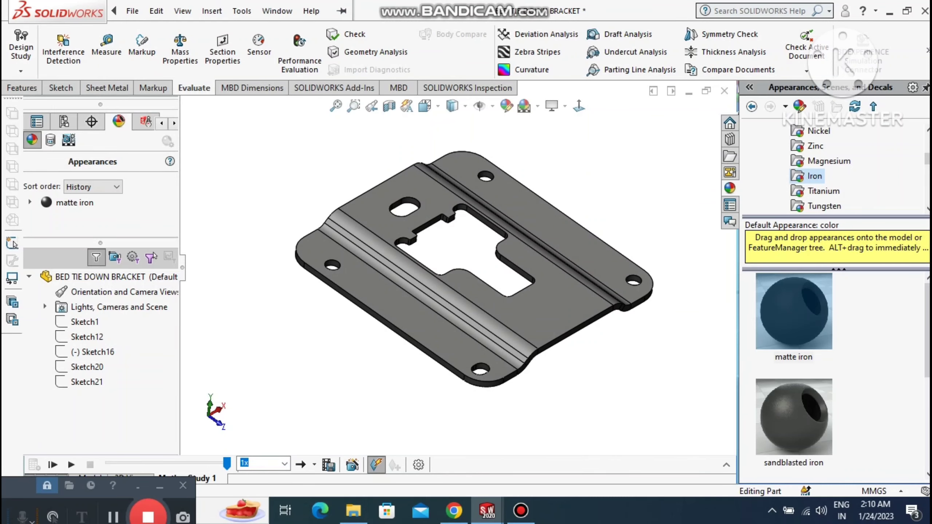
- Create a new part document and switch its scene to a plain white background
click(132, 11)
click(130, 30)
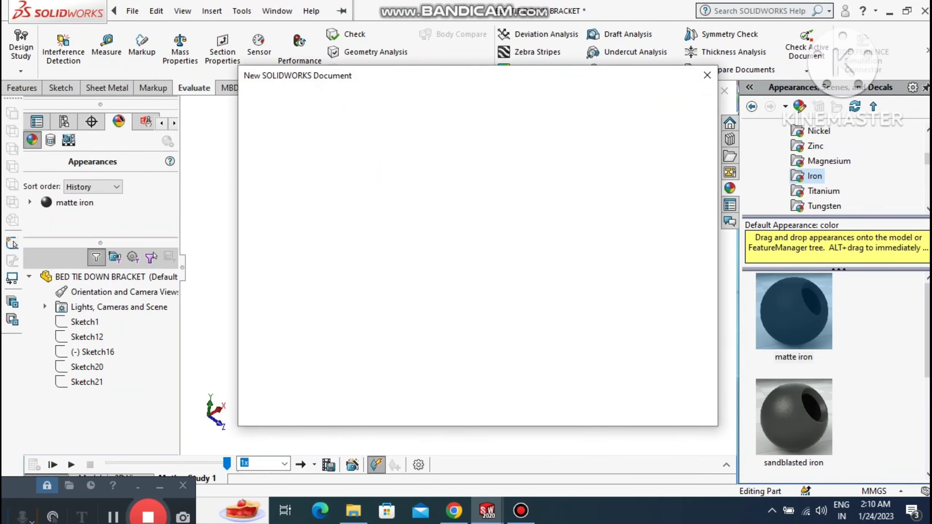
click(551, 394)
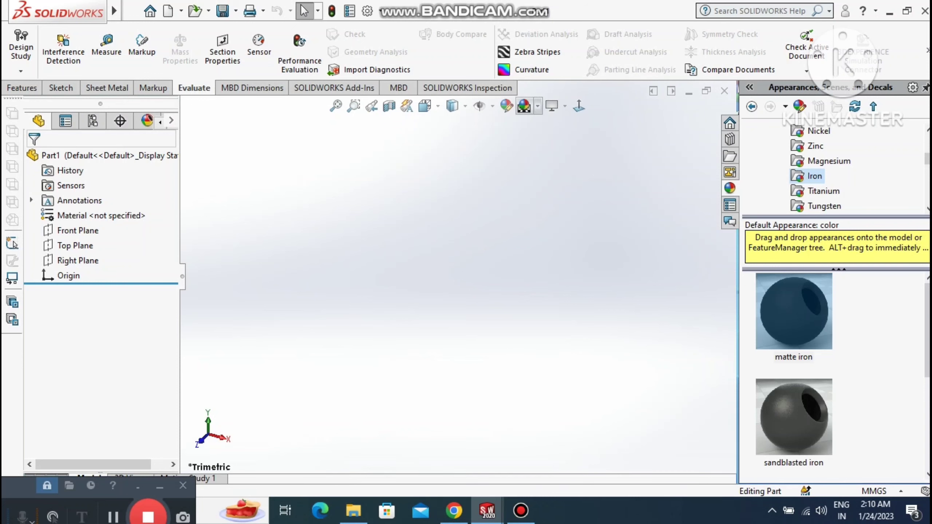
click(537, 107)
click(550, 142)
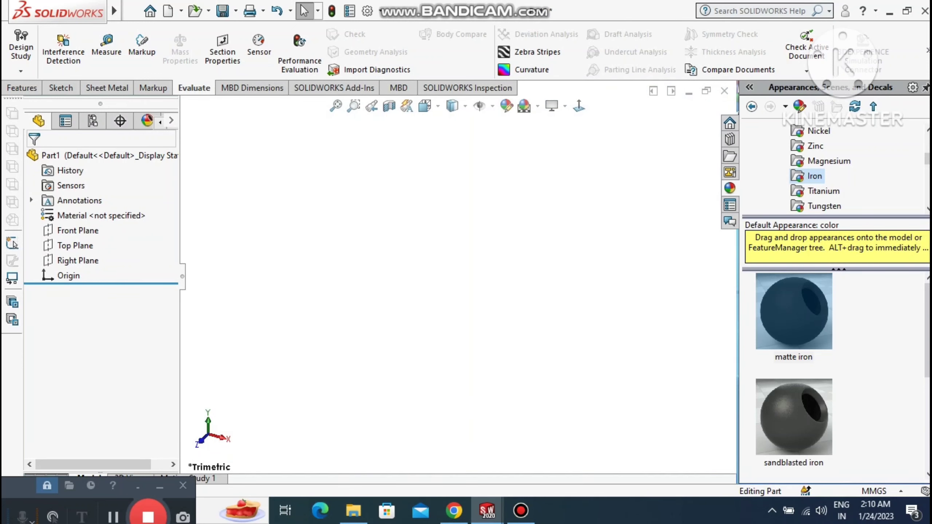
- Sketch a center rectangle about 135 mm high on the Top Plane, centered on the origin
right_click(72, 246)
click(79, 225)
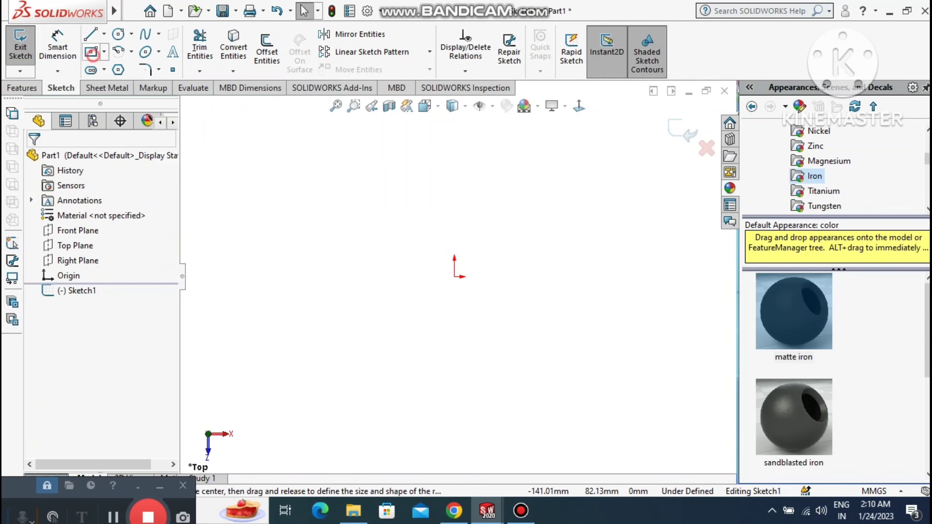
click(91, 51)
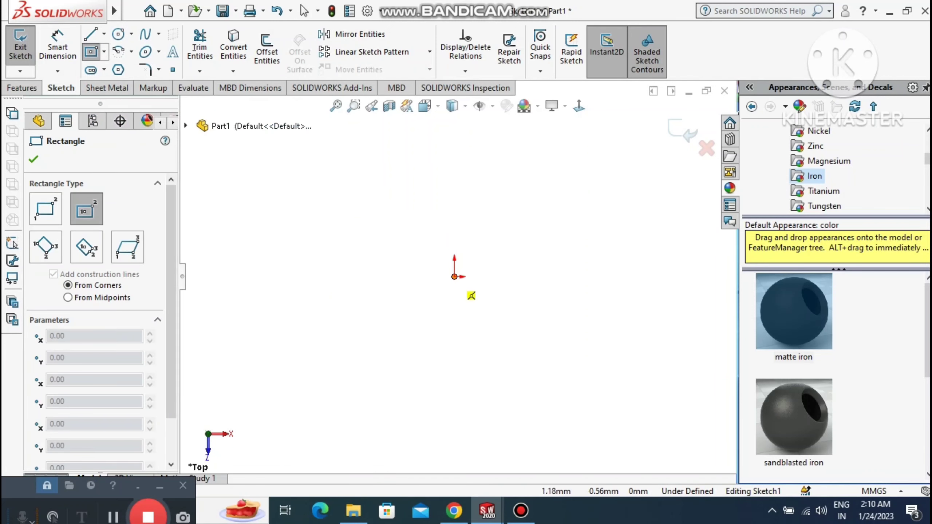
click(455, 277)
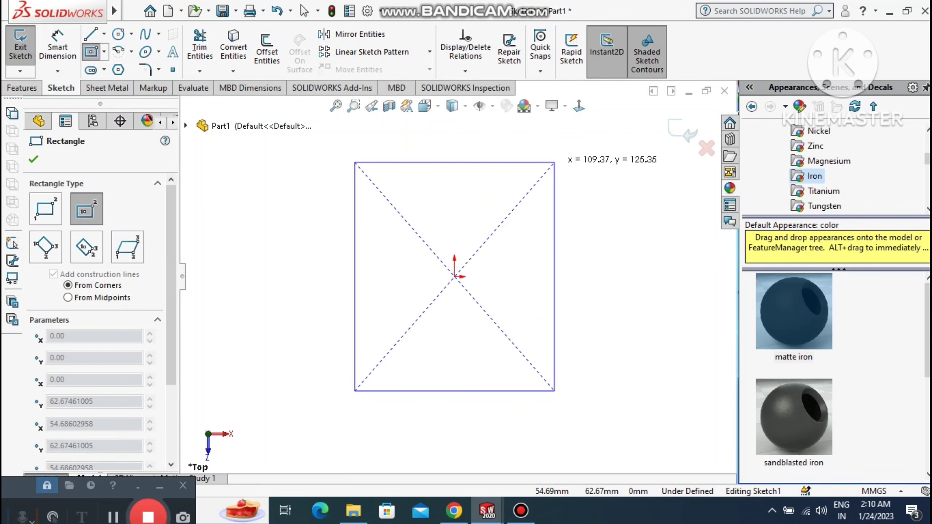
click(567, 153)
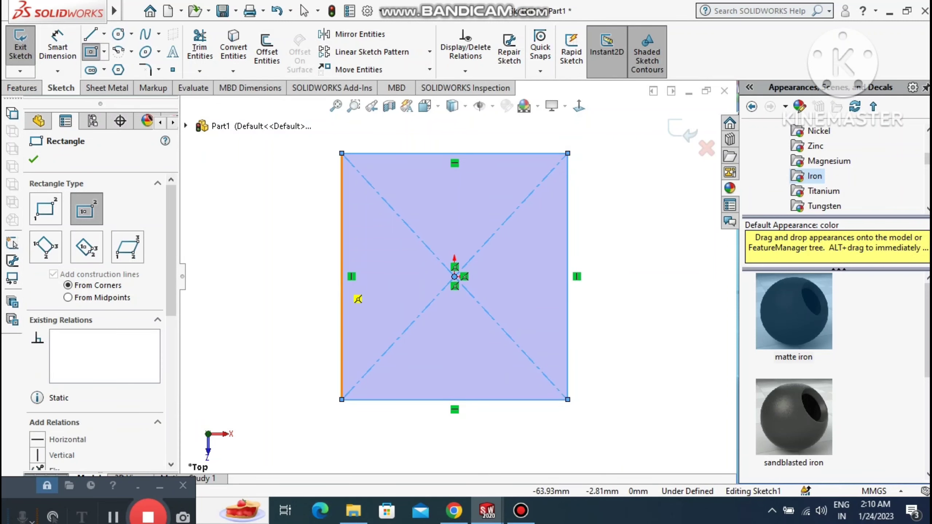
key(Escape)
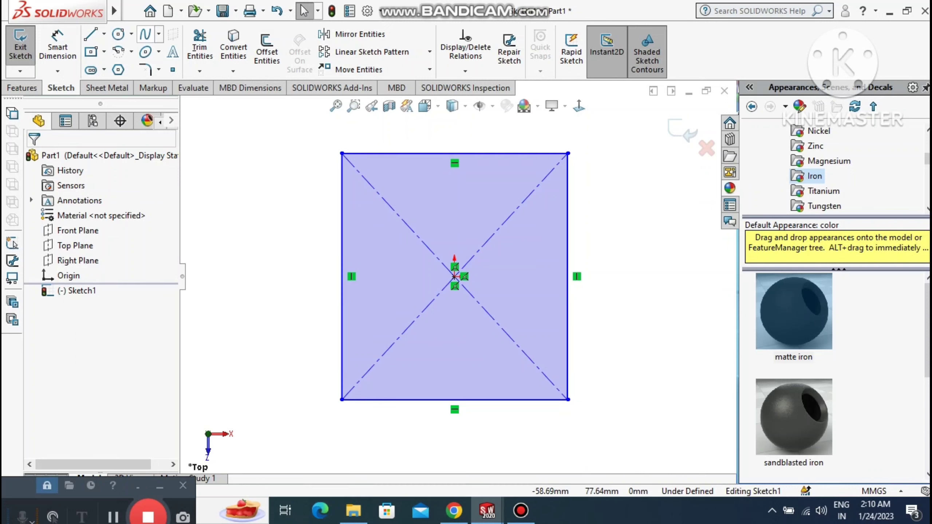
- Dimension the rectangle's vertical side to 127 mm
click(57, 46)
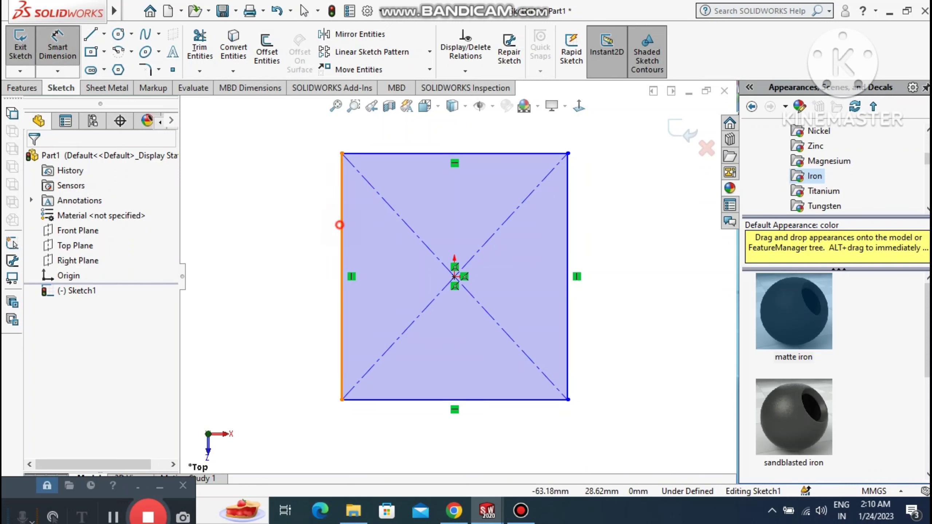
click(341, 222)
click(276, 261)
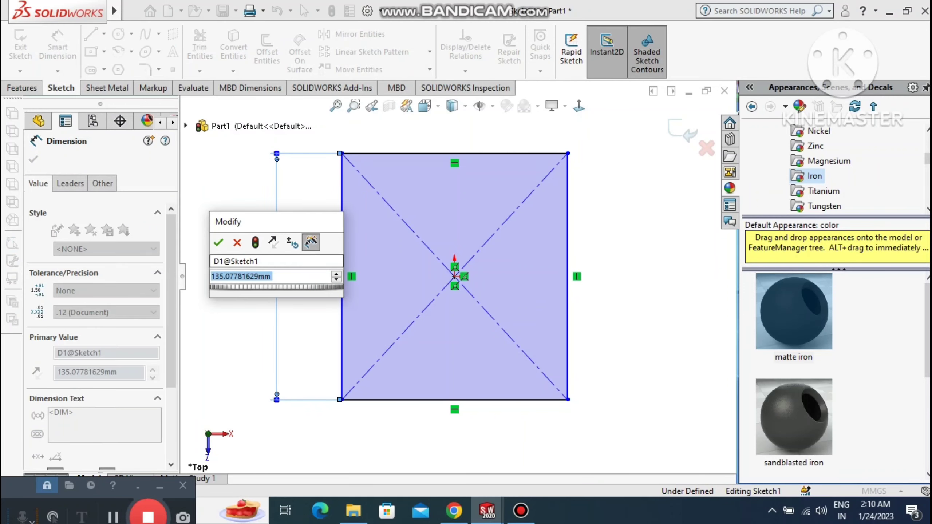
text(127)
key(Return)
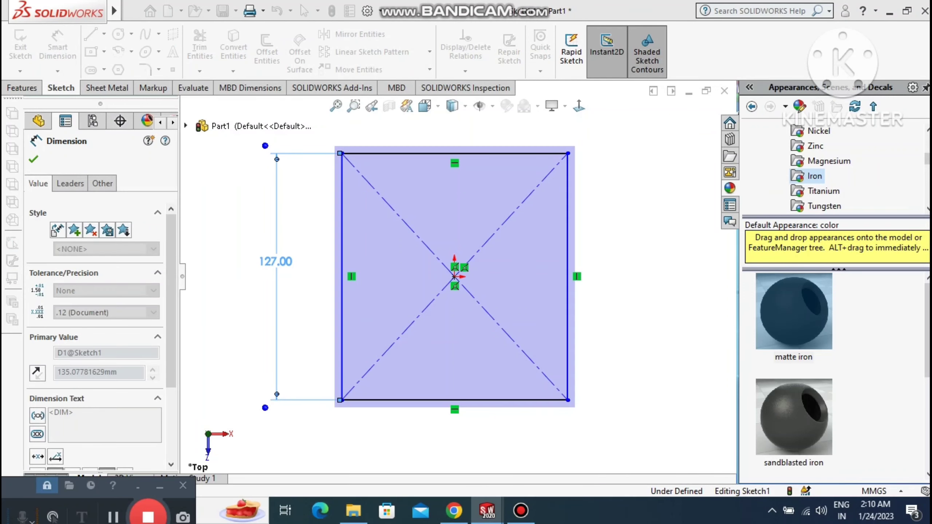
click(312, 313)
- Dimension the rectangle's upper horizontal side to 63.5 mm
click(455, 153)
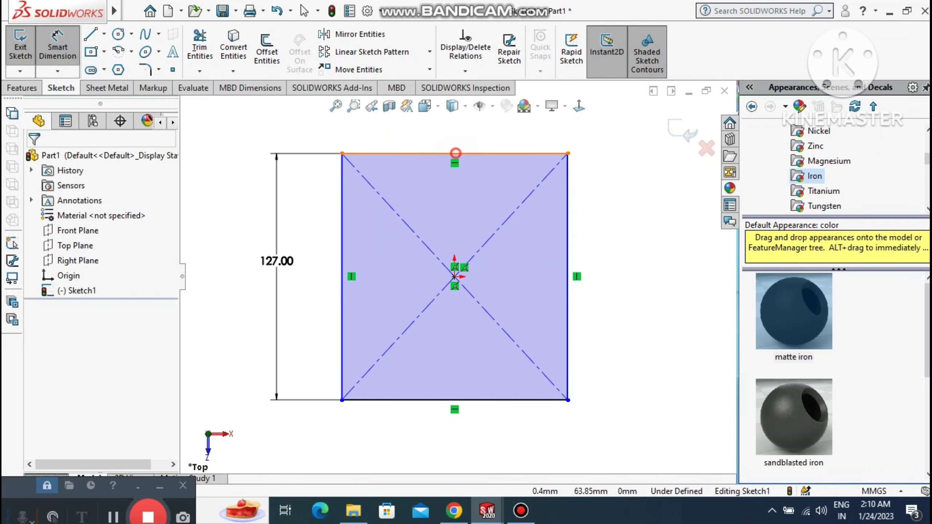
click(453, 128)
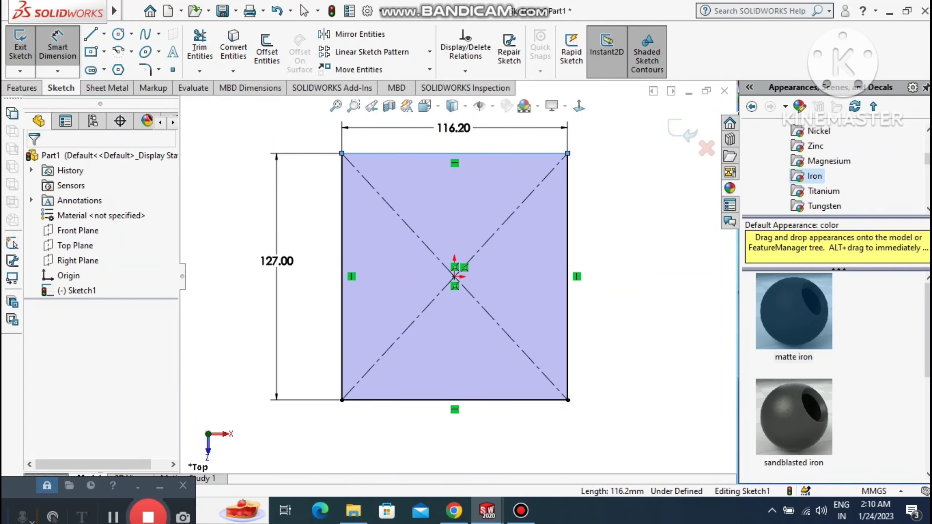
text(6)
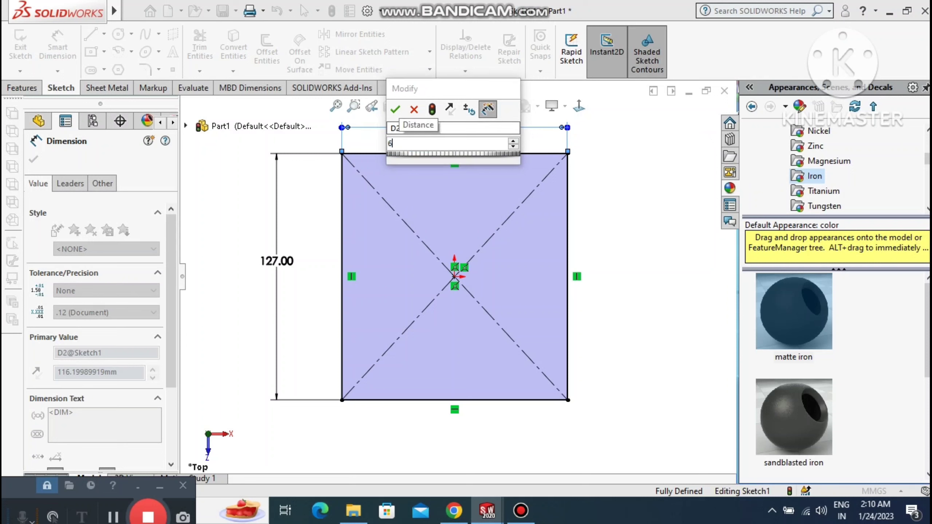
text(3.5)
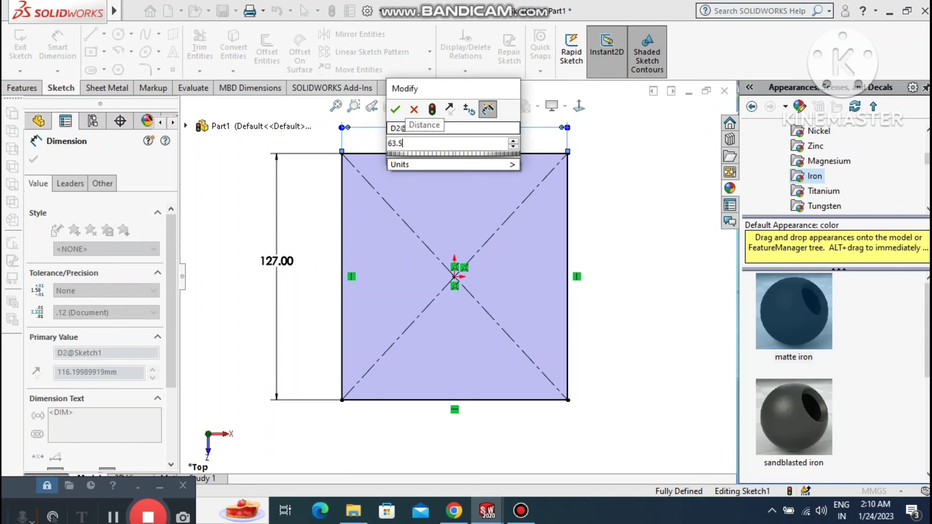
key(Return)
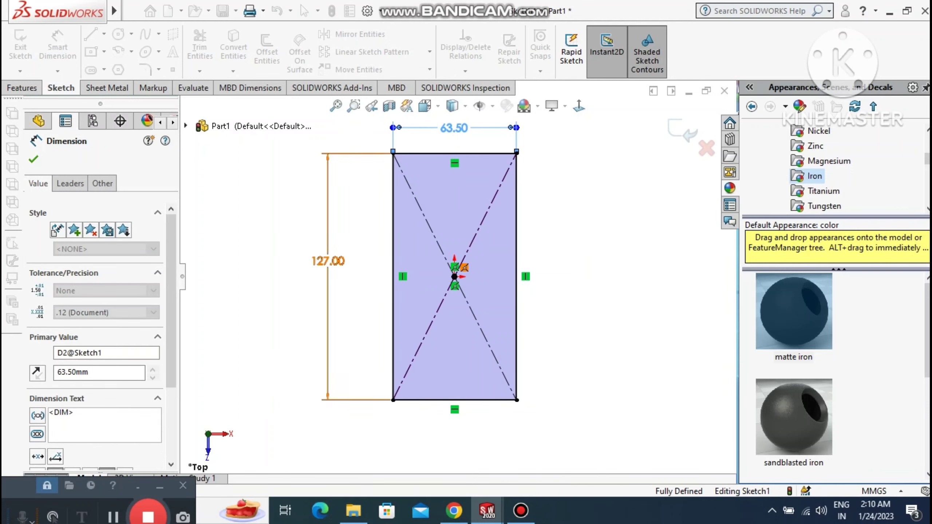
click(252, 247)
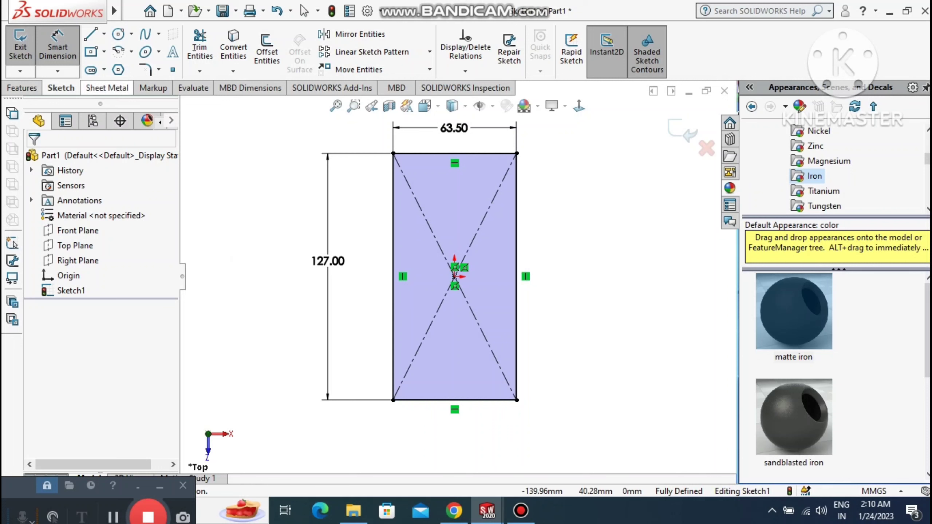
- Create a sheet metal base flange from the rectangle sketch with a thickness of 3 mm
click(107, 87)
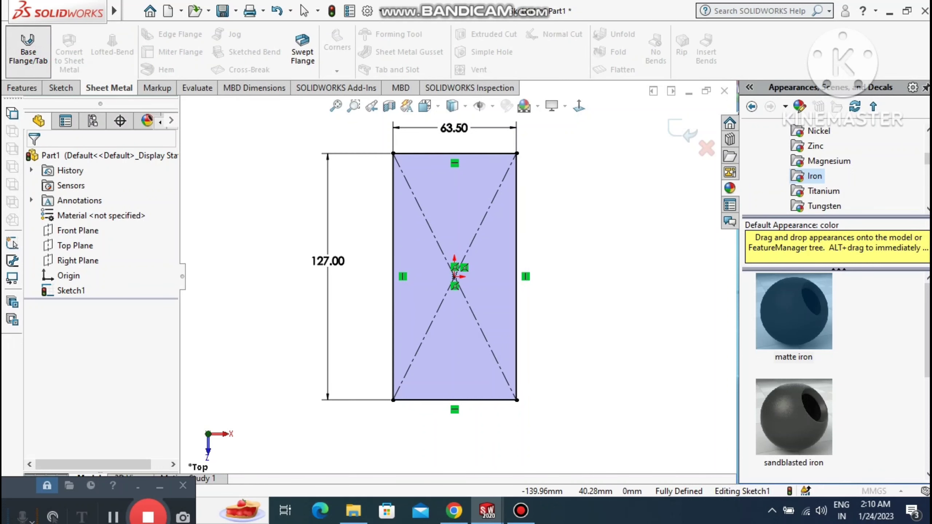
click(28, 49)
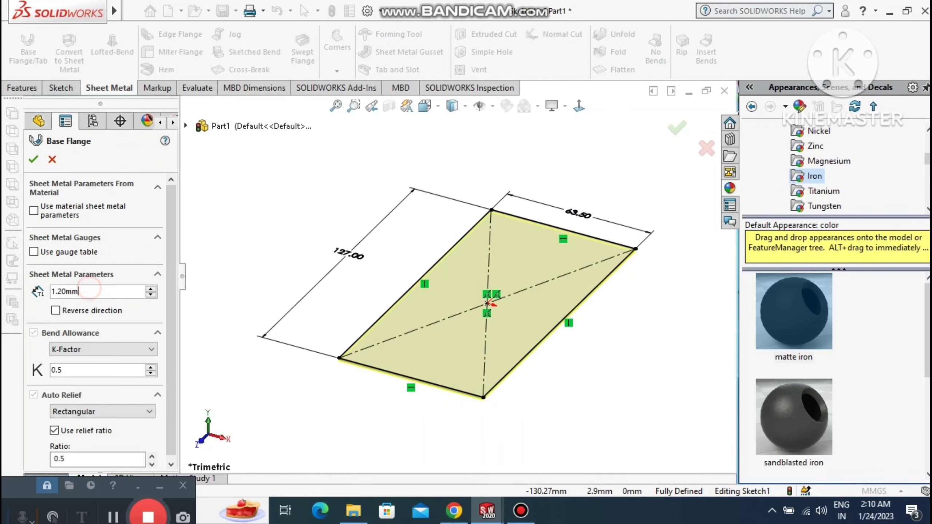
double_click(83, 292)
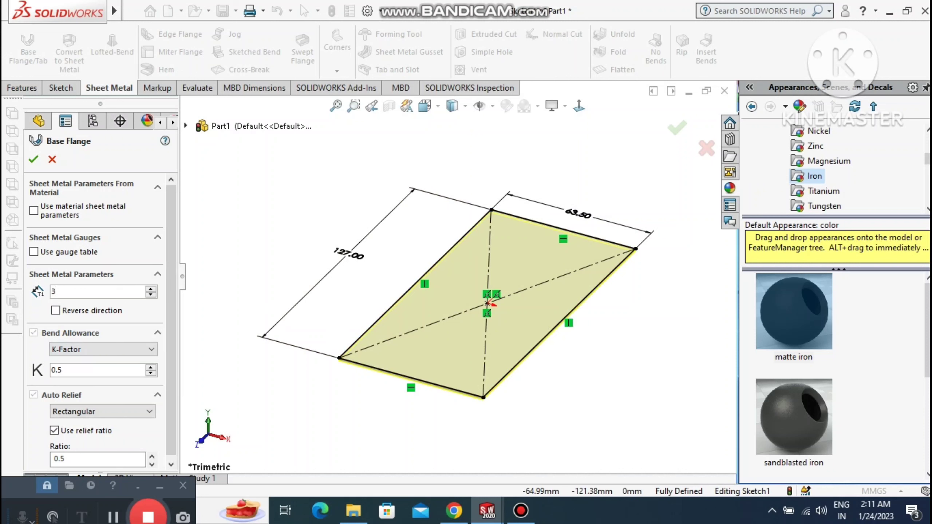
key(Return)
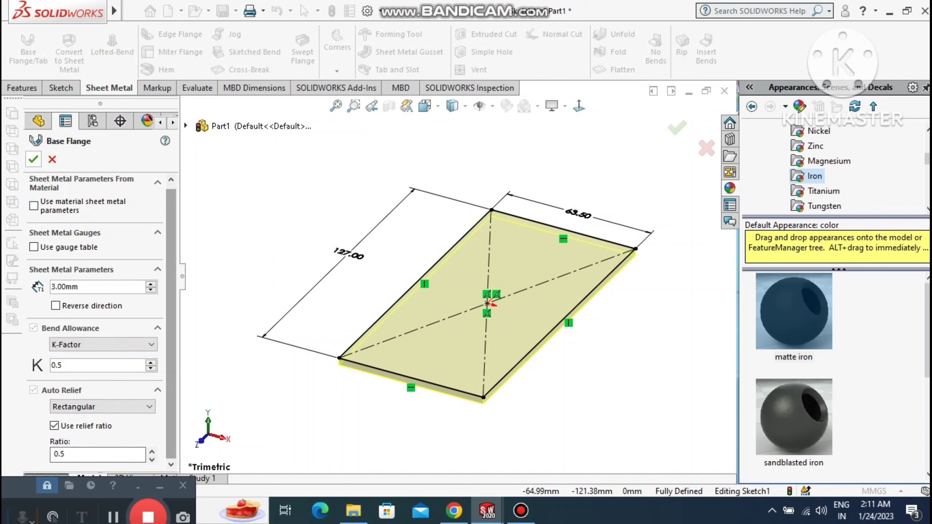
click(33, 159)
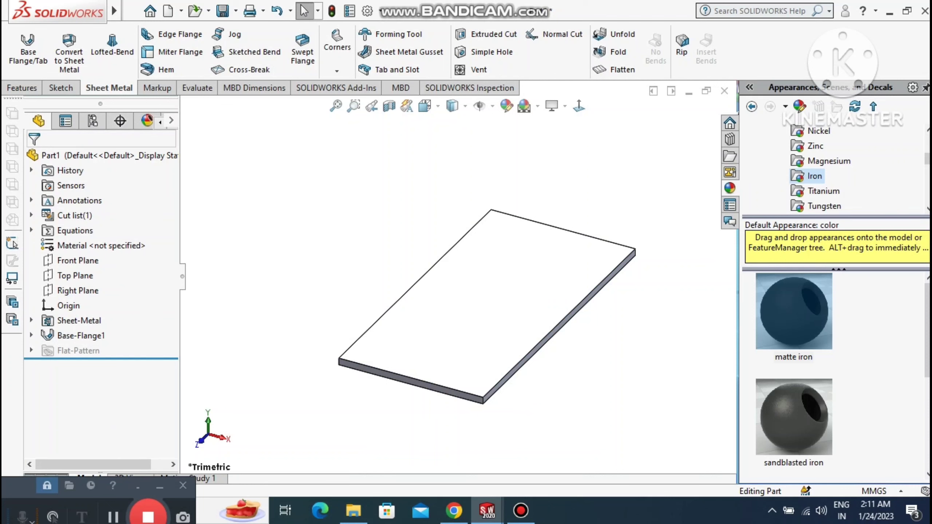
- Apply the matte iron appearance to the base flange part
double_click(793, 311)
scroll(645, 374, down, 1)
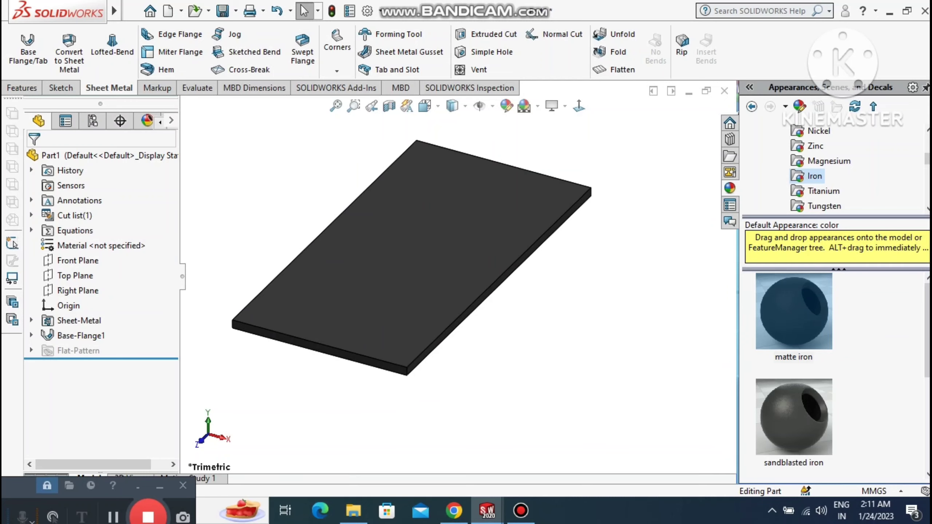
middle_drag(623, 393, 669, 431)
scroll(669, 431, down, 2)
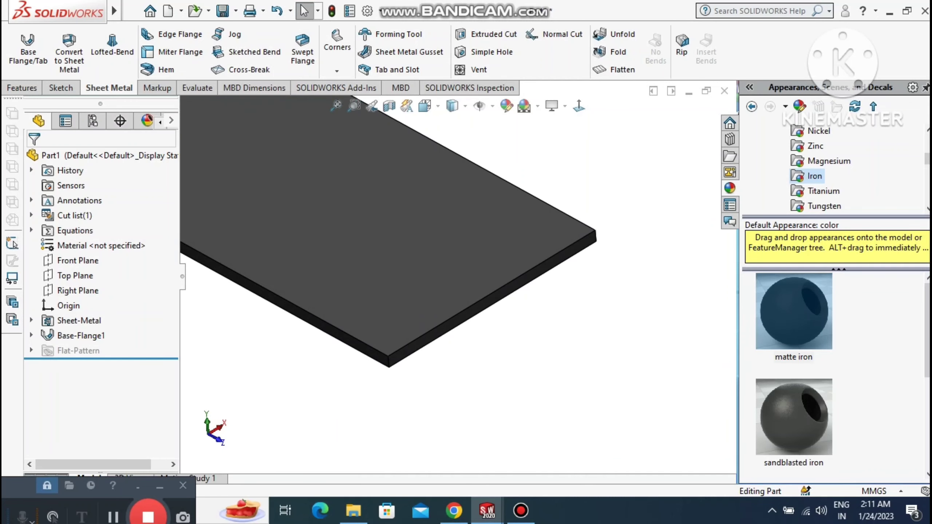
- Start an edge flange on the base plate's front 127 mm edge, pointing downward with a length of about 21 mm
click(336, 105)
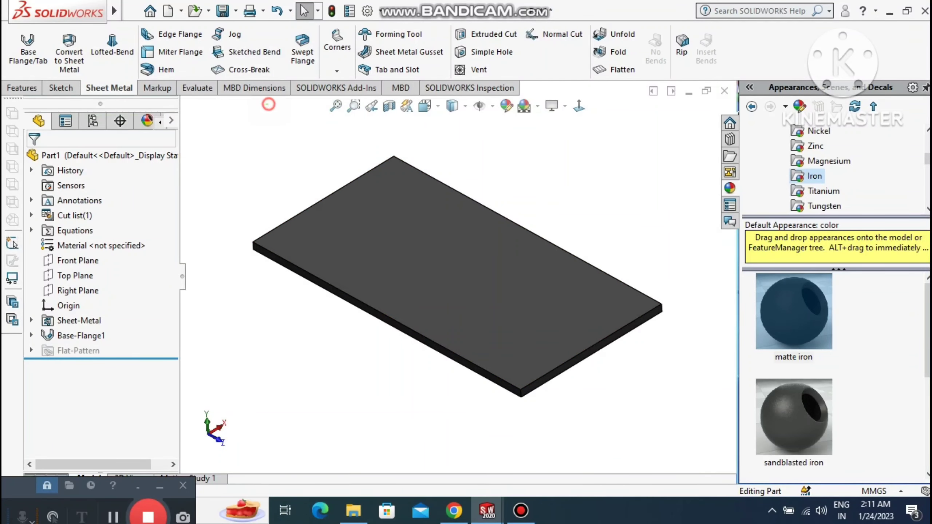
click(172, 34)
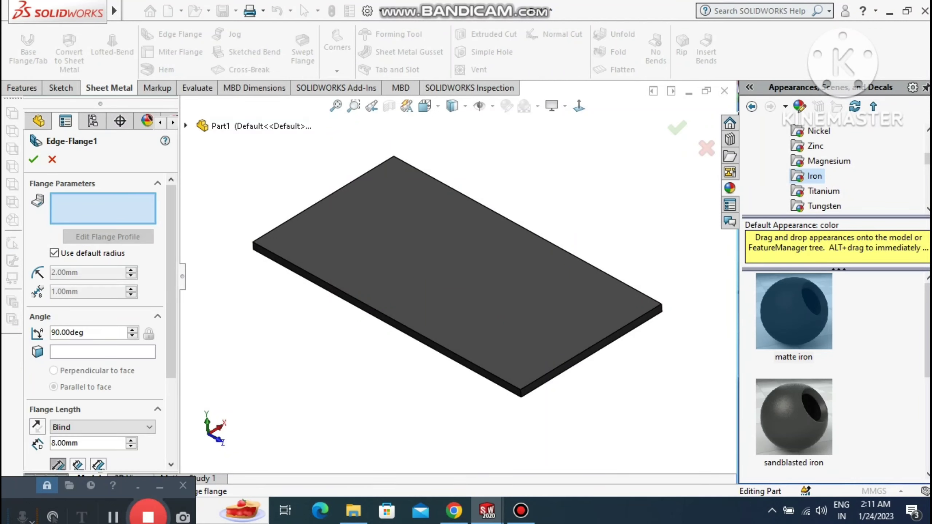
click(382, 316)
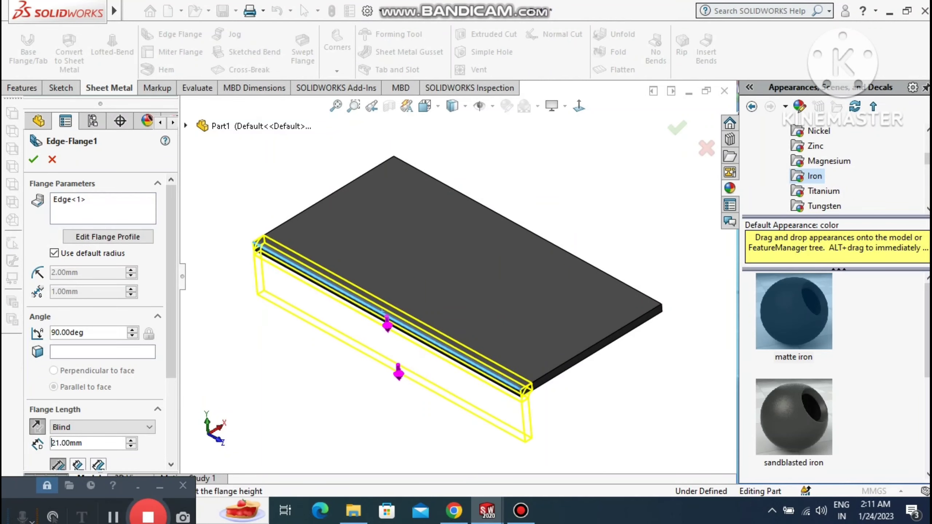
click(317, 379)
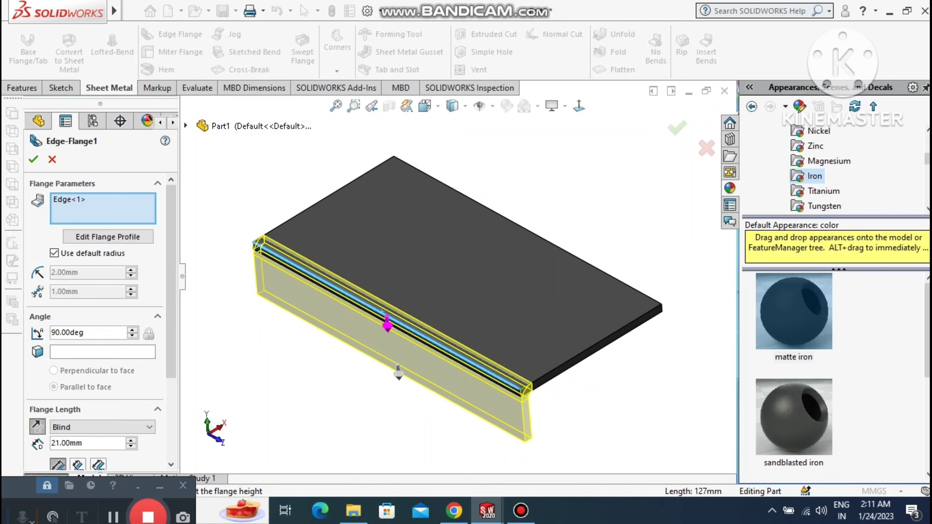
- Override the edge flange's default bend radius with 3 mm and set its angle to 45 degrees
click(54, 253)
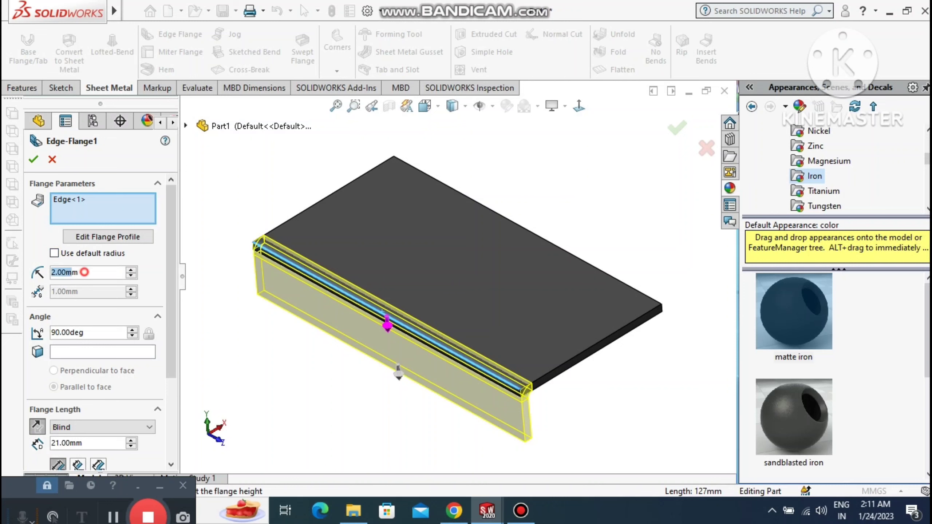
drag(85, 272, 31, 280)
text(3)
key(Return)
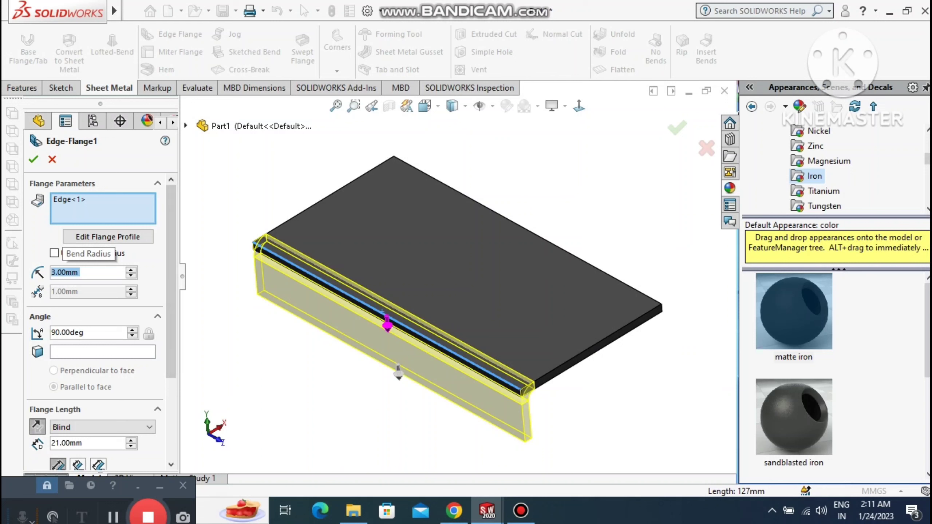
drag(103, 335, 55, 332)
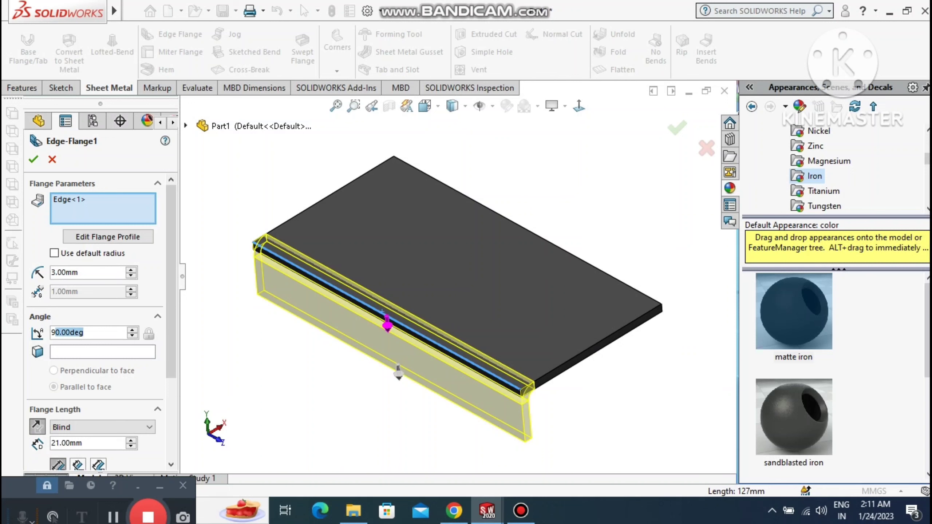
text(45)
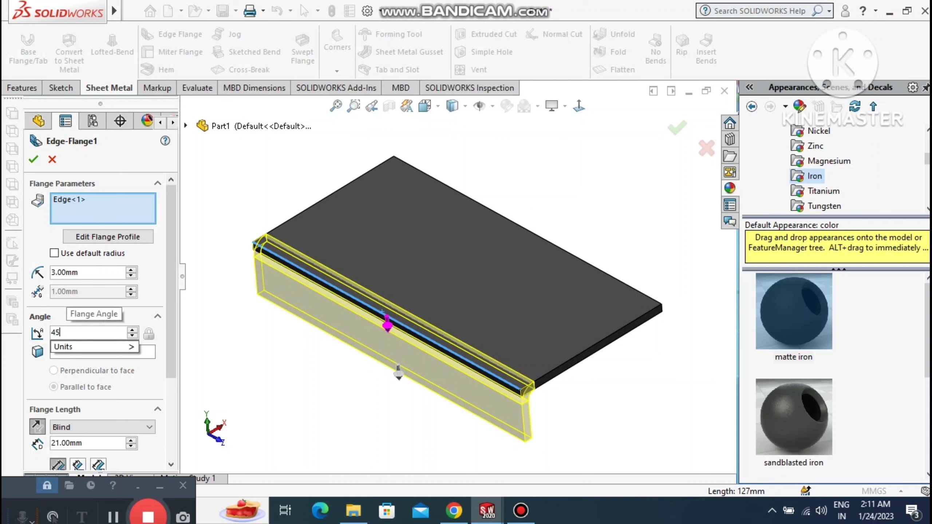
key(Return)
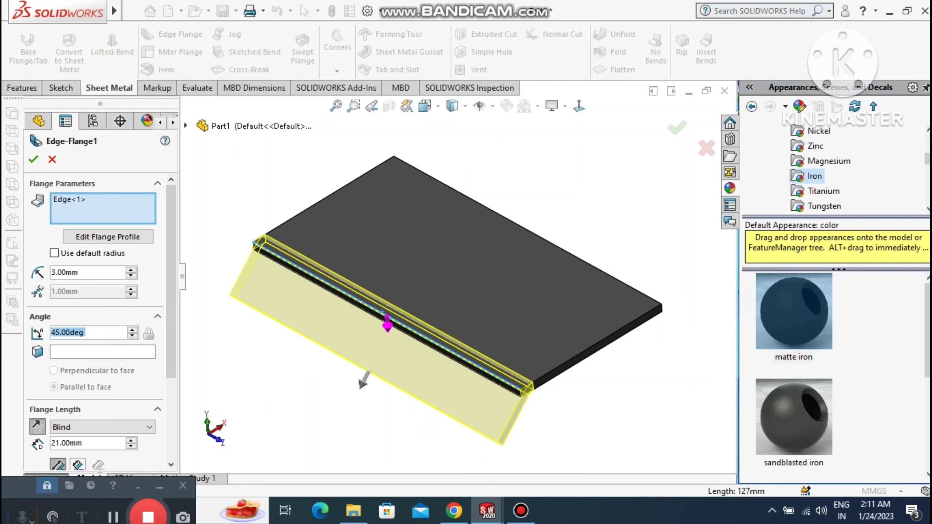
- Set the edge flange's blind length to 6.35 mm
scroll(99, 323, down, 5)
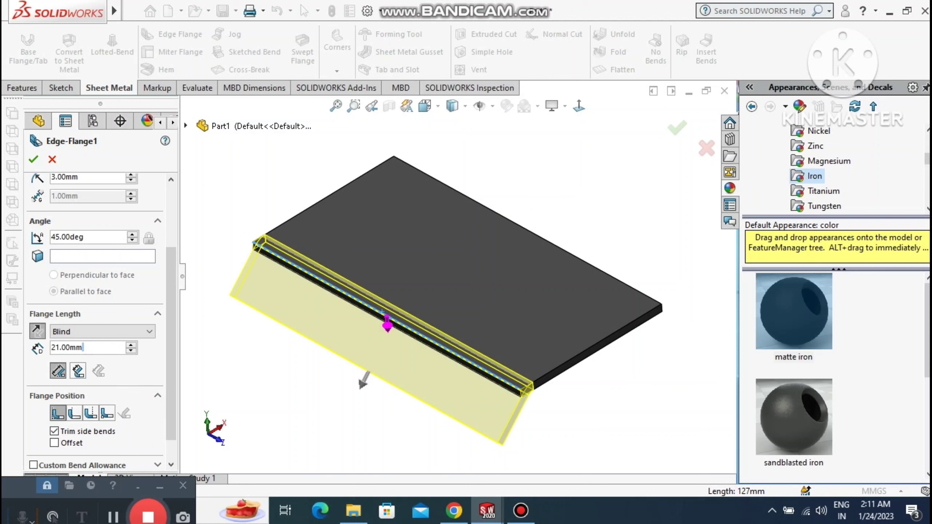
drag(69, 346, 123, 353)
click(50, 348)
drag(48, 347, 91, 352)
key(BackSpace)
key(BackSpace)
key(BackSpace)
key(BackSpace)
key(BackSpace)
key(BackSpace)
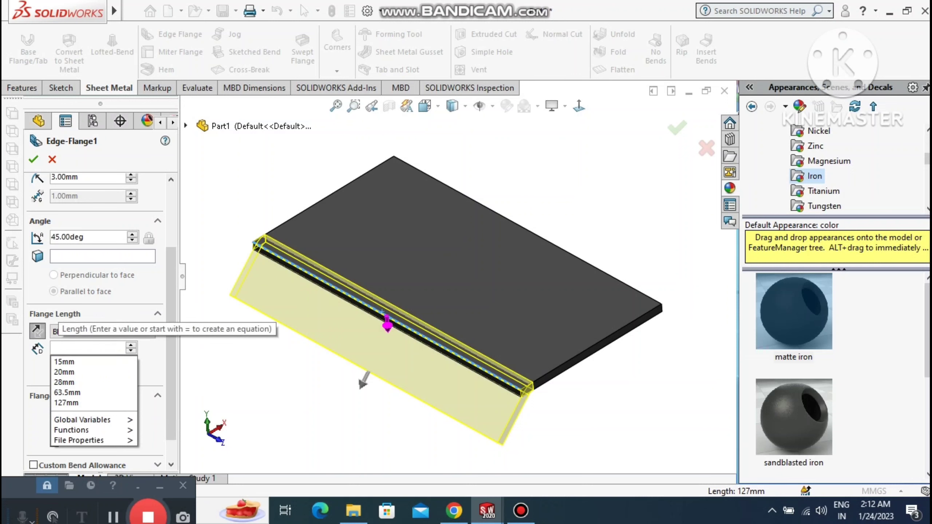
text(6)
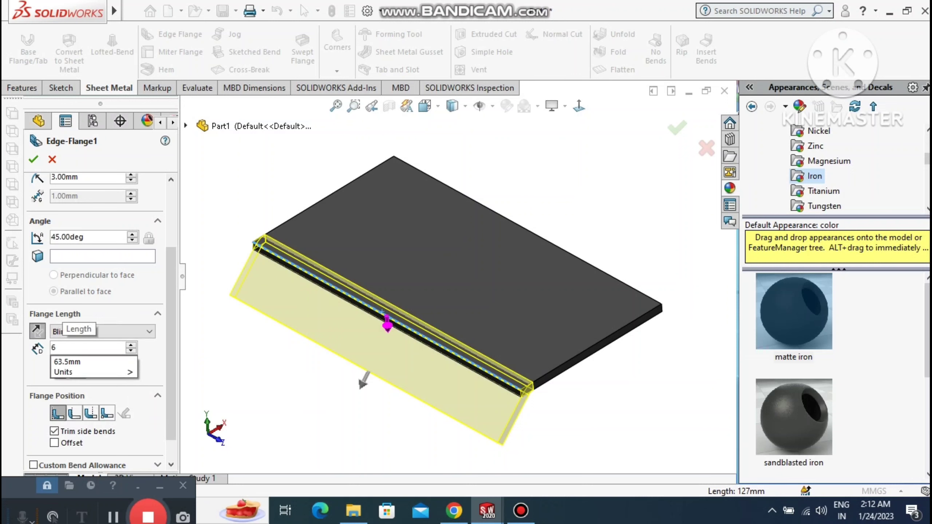
text(.35)
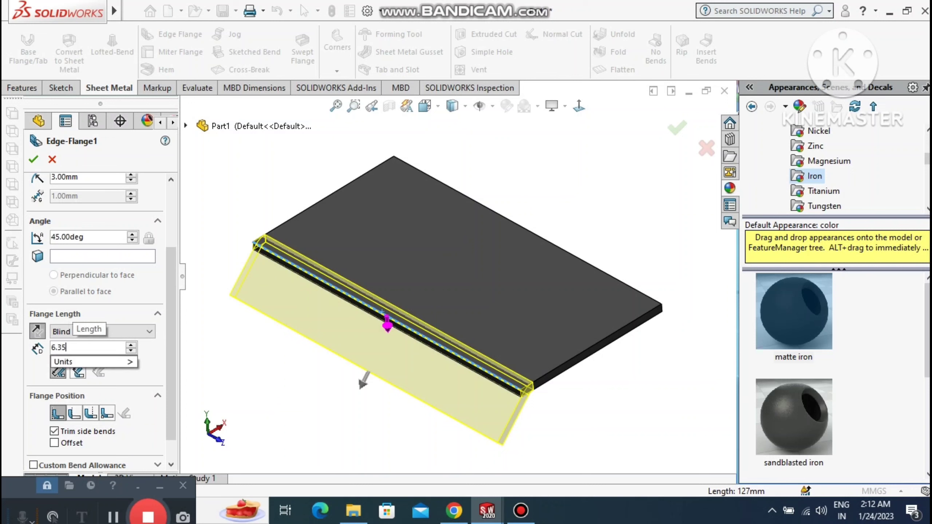
key(Return)
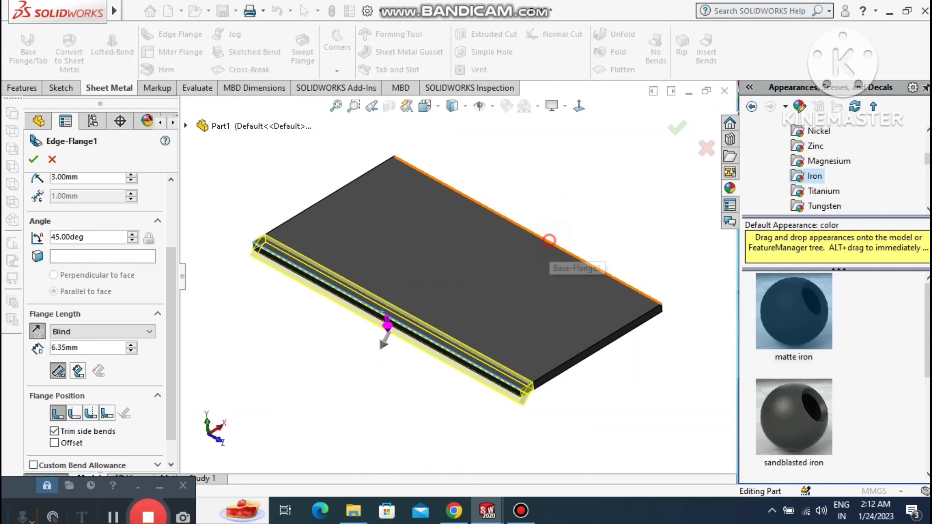
- Add the opposite long edge of the base plate to the edge flange and create both flanges
click(550, 239)
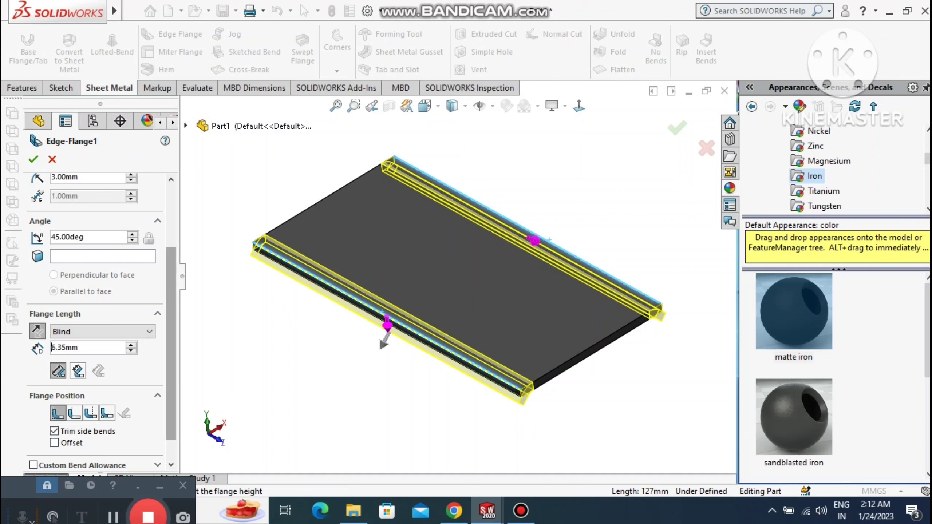
scroll(58, 418, down, 2)
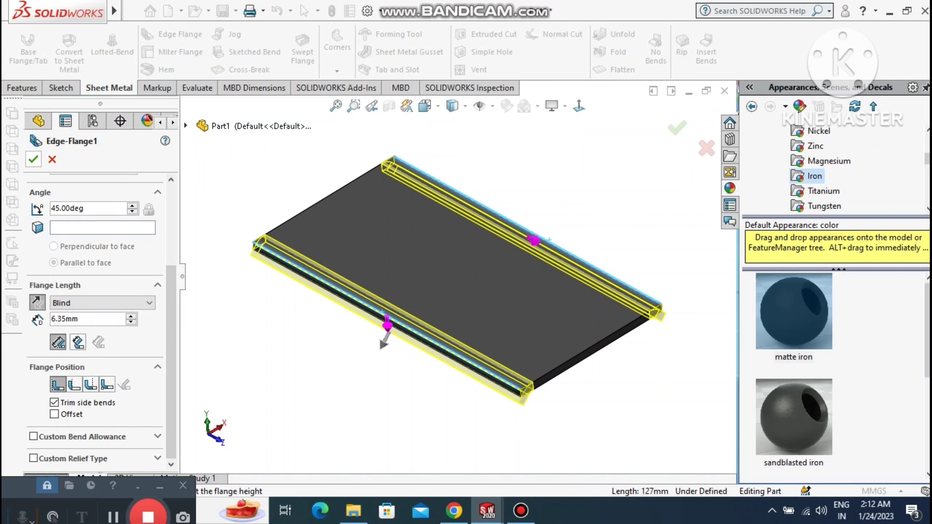
click(33, 159)
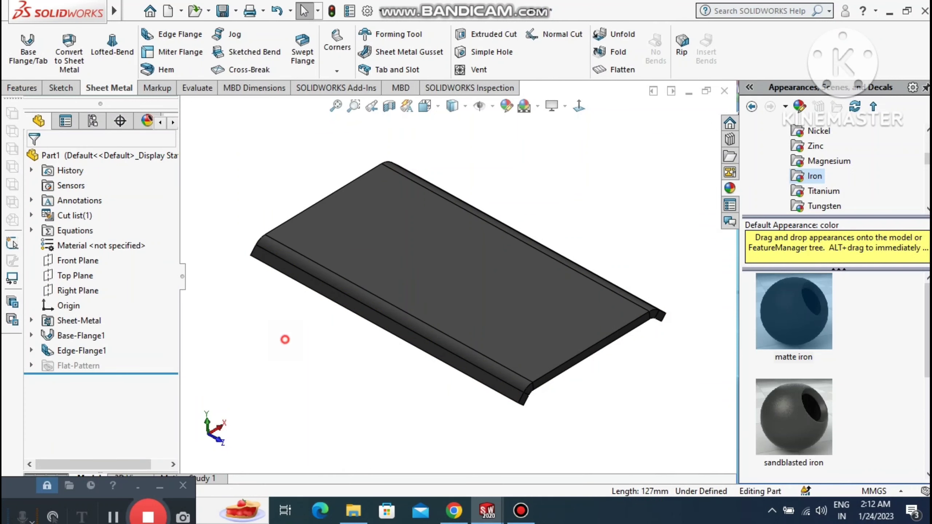
- Start a second edge flange on the outer edge of the front angled lip, extending outward about 64 mm
click(179, 41)
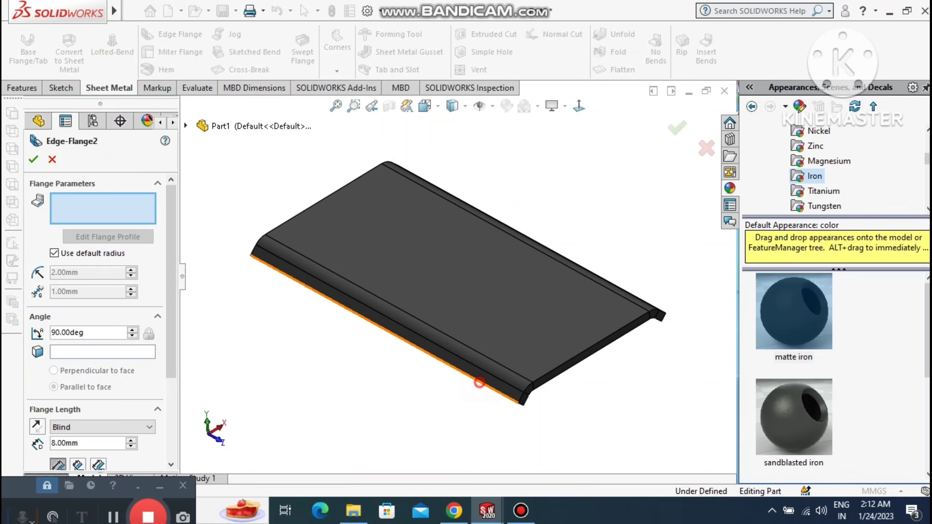
click(479, 383)
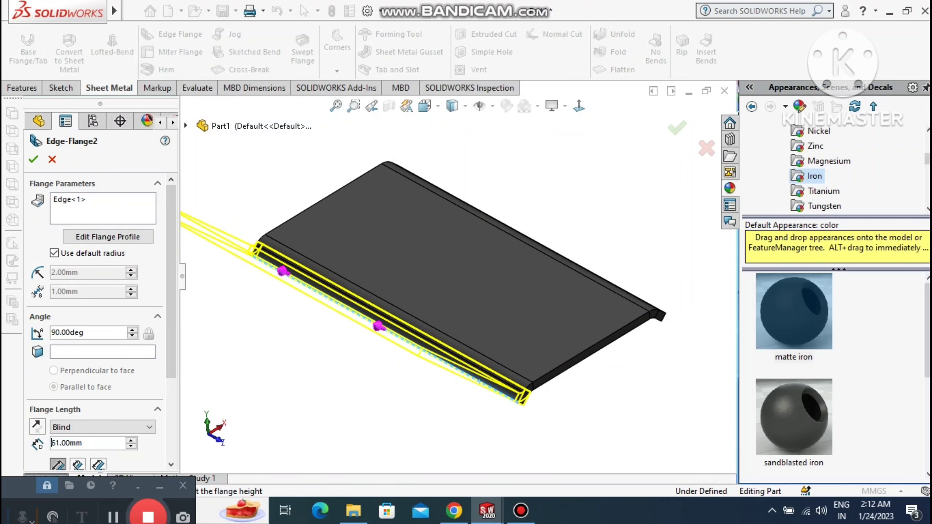
click(243, 345)
scroll(477, 250, up, 3)
middle_drag(477, 250, 453, 258)
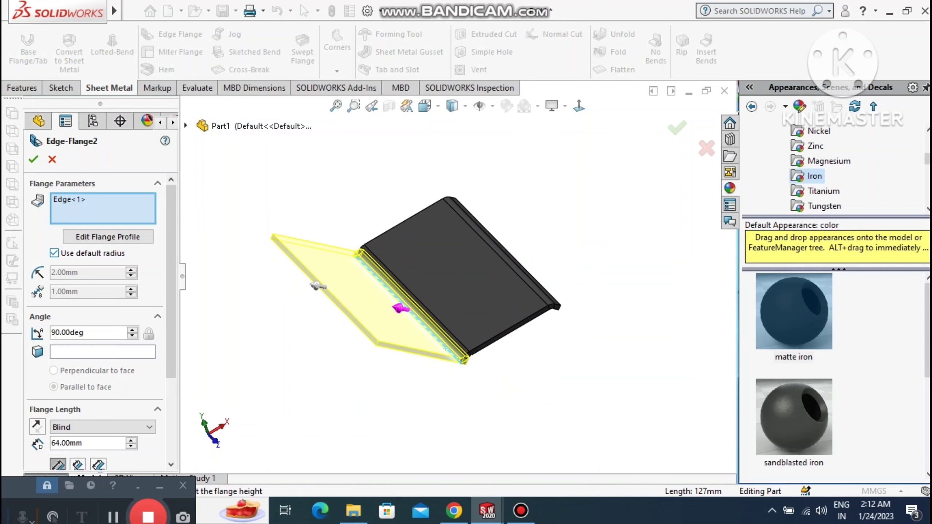
- Override the second edge flange's default bend radius with 3 mm
click(54, 253)
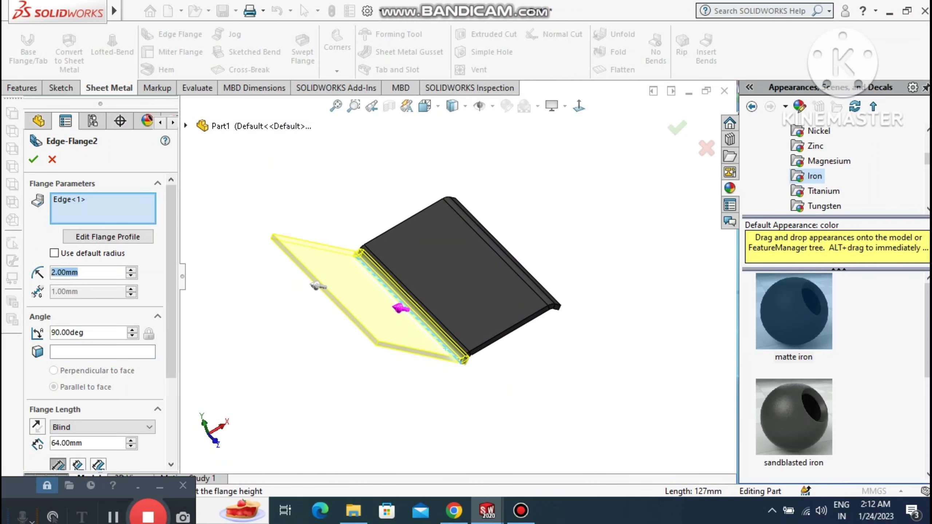
text(3)
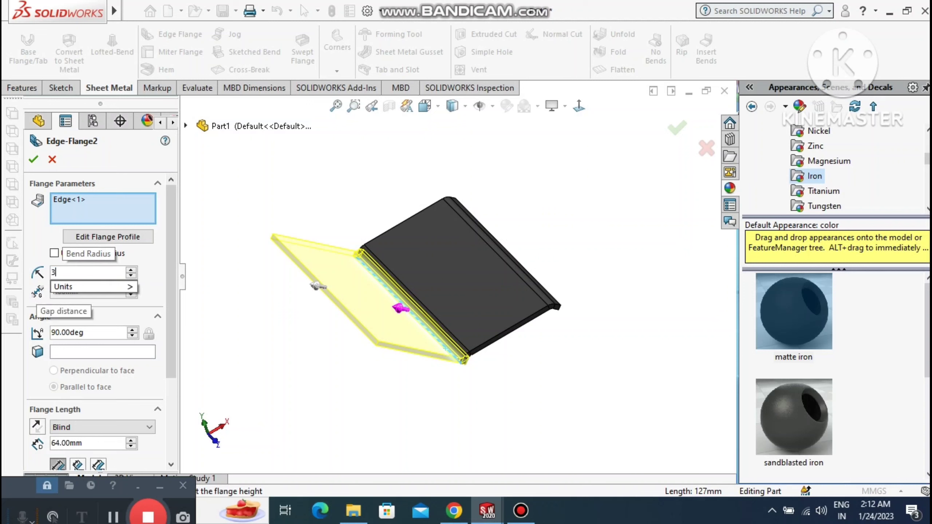
key(Return)
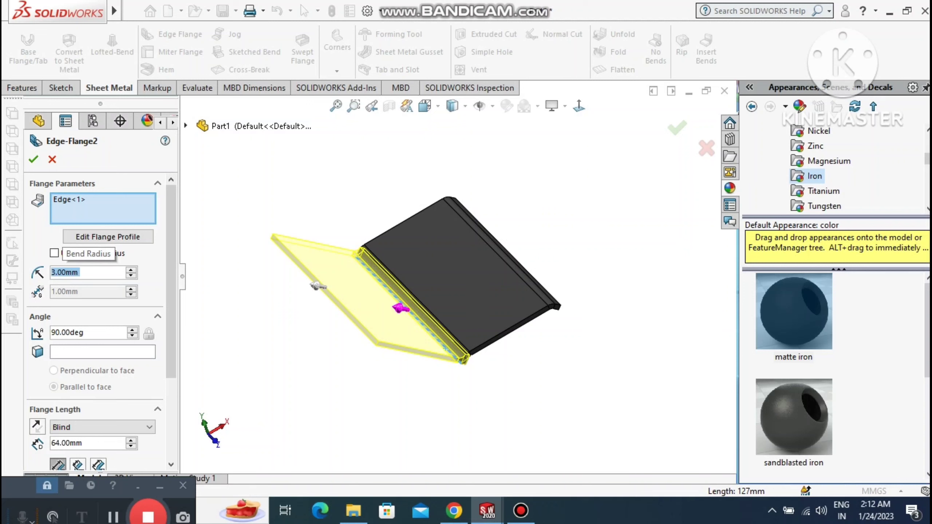
- Set the second edge flange's angle to 45 degrees so it runs parallel to the base plate
scroll(171, 282, down, 3)
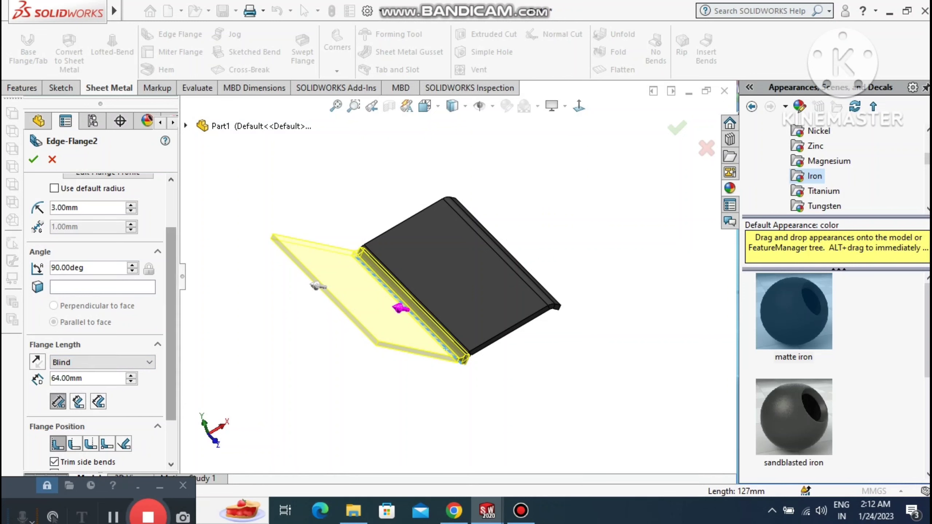
scroll(167, 294, up, 3)
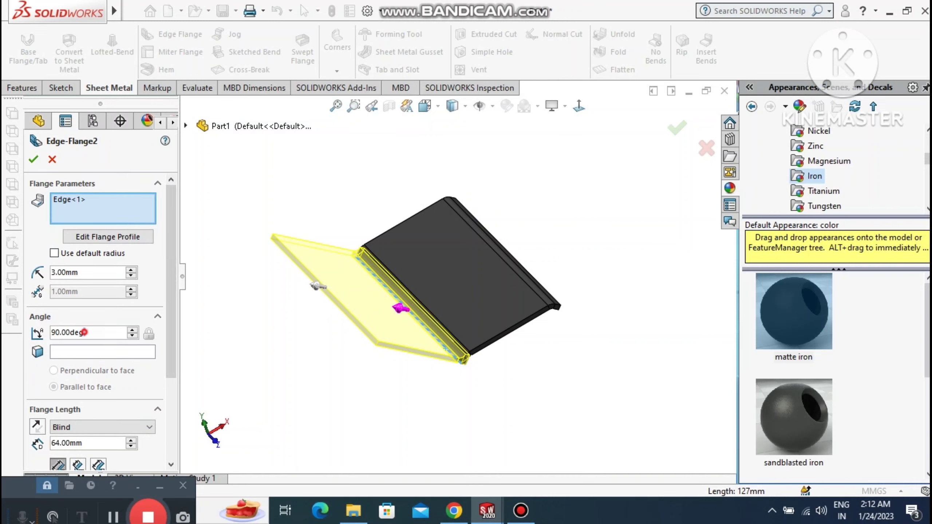
click(63, 332)
triple_click(87, 332)
click(56, 331)
click(95, 333)
key(BackSpace)
key(BackSpace)
key(BackSpace)
key(BackSpace)
key(BackSpace)
key(BackSpace)
key(BackSpace)
key(BackSpace)
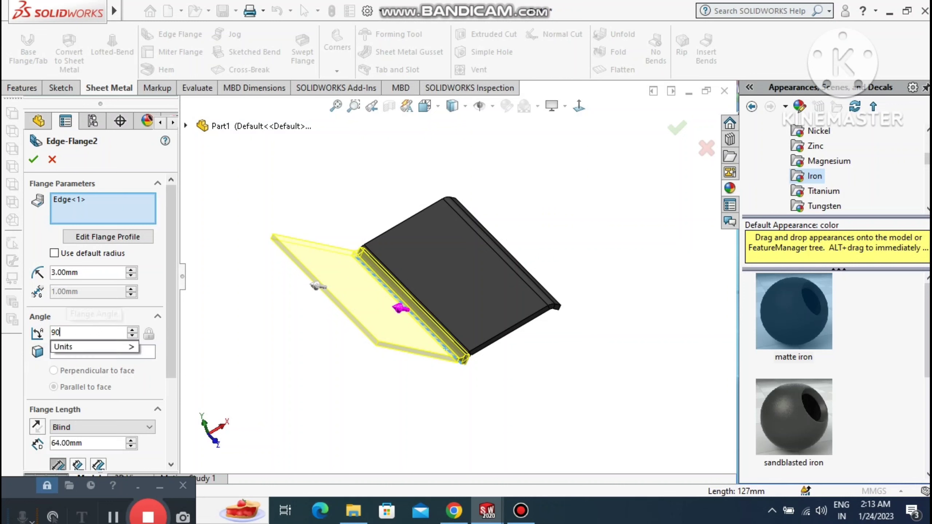
text(45)
key(Return)
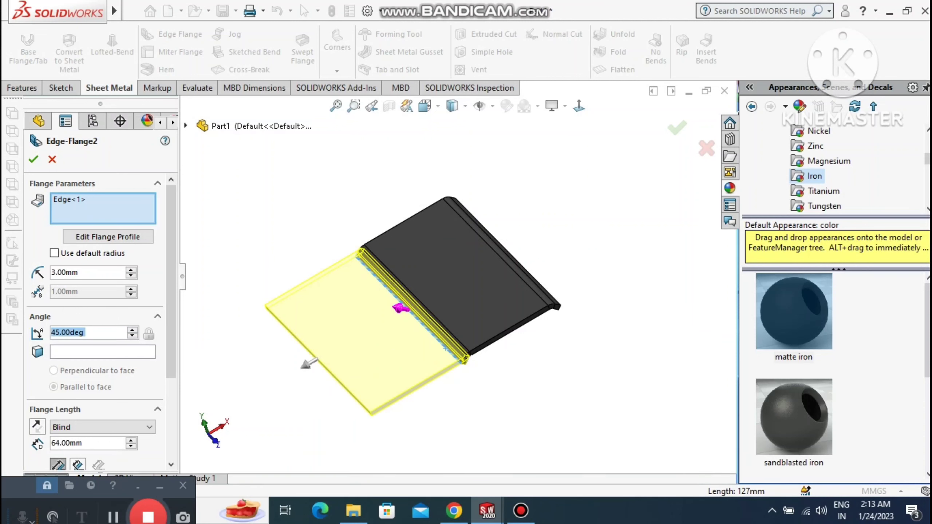
- Set the second edge flange's blind length to 25.5 mm
middle_drag(433, 352, 430, 316)
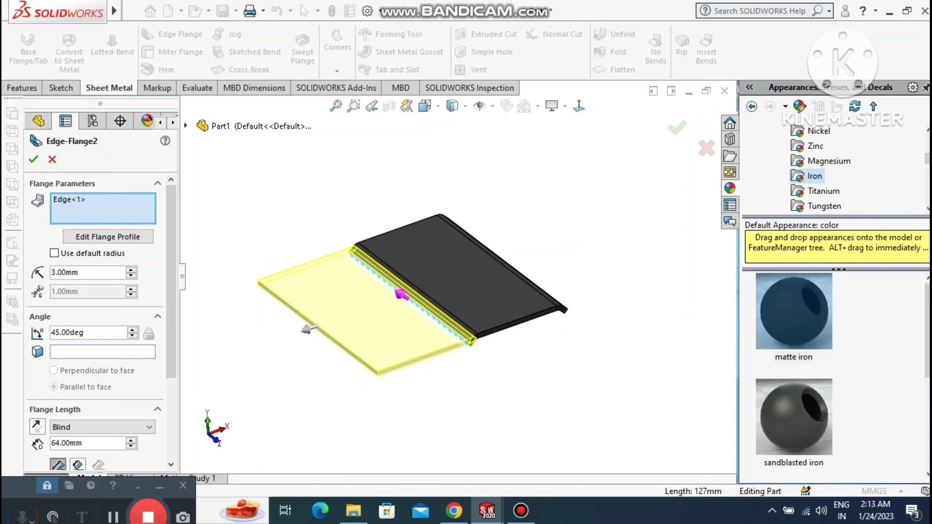
click(83, 443)
key(BackSpace)
key(BackSpace)
key(BackSpace)
key(BackSpace)
key(BackSpace)
key(BackSpace)
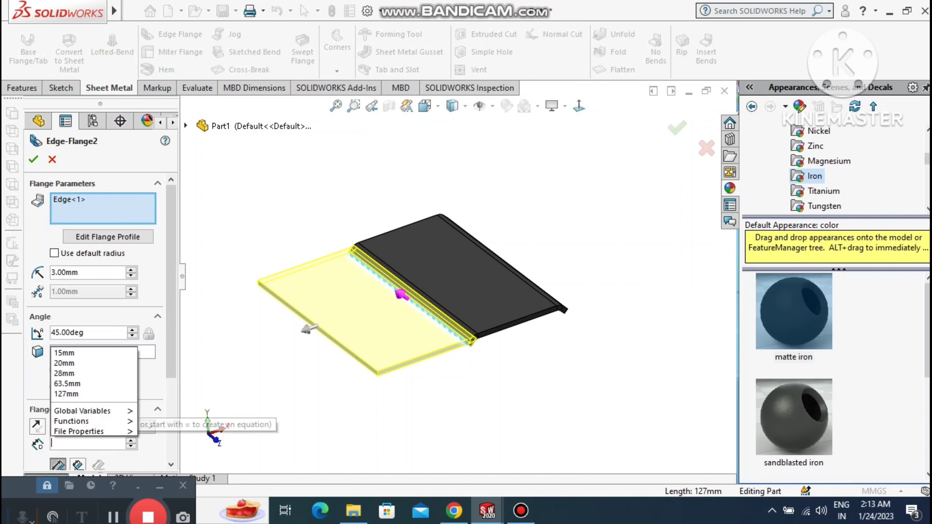
text(25)
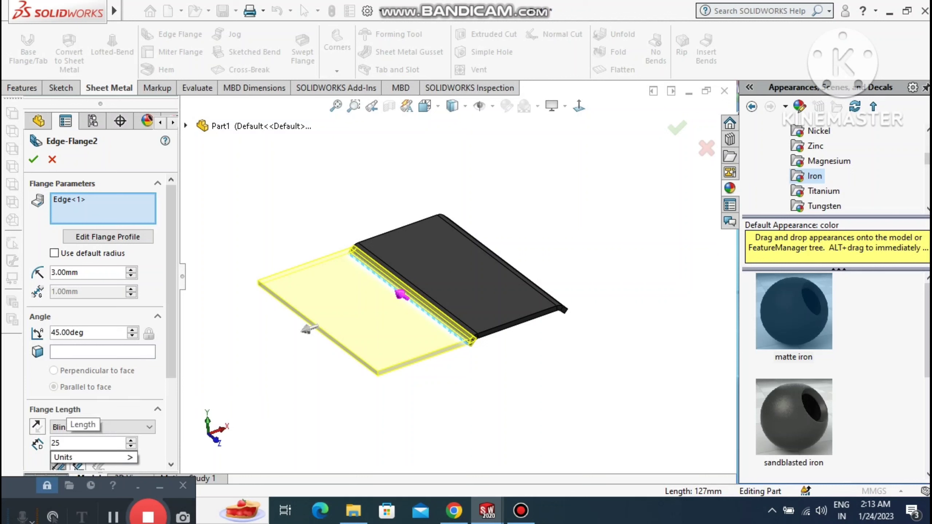
text(.)
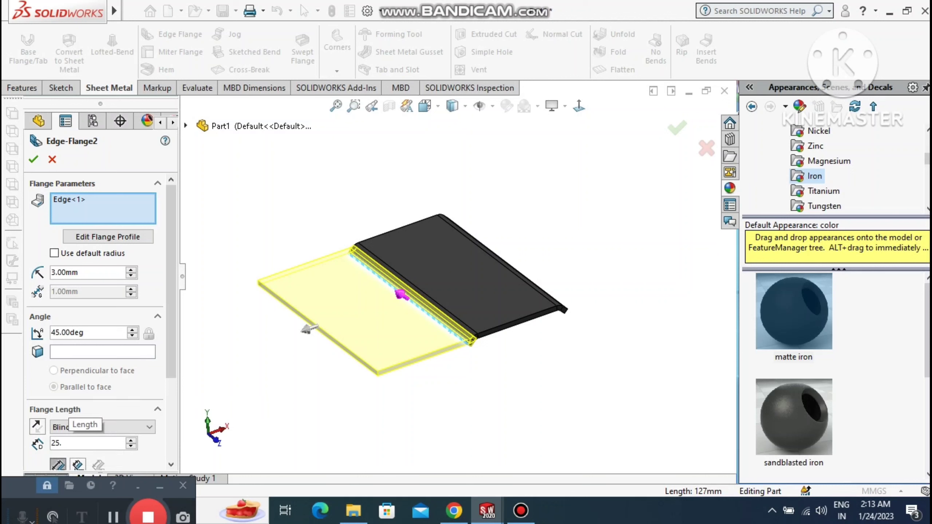
text(5)
key(Return)
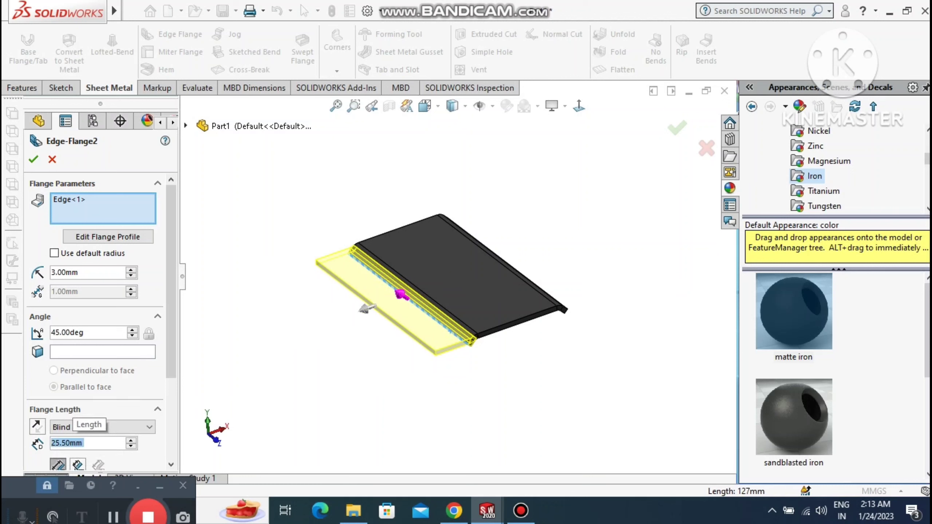
- Add the outer edge of the opposite angled lip to the second edge flange, extending outward
middle_drag(466, 272, 400, 312)
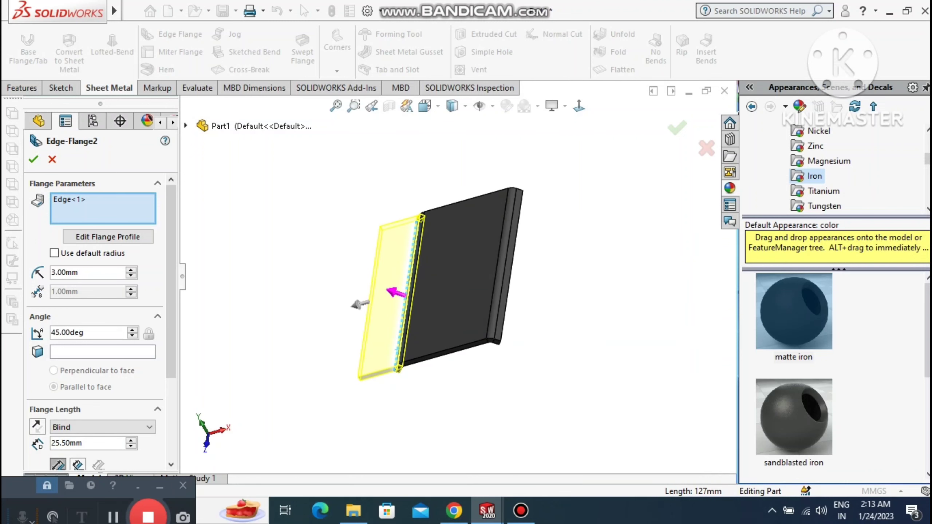
click(513, 266)
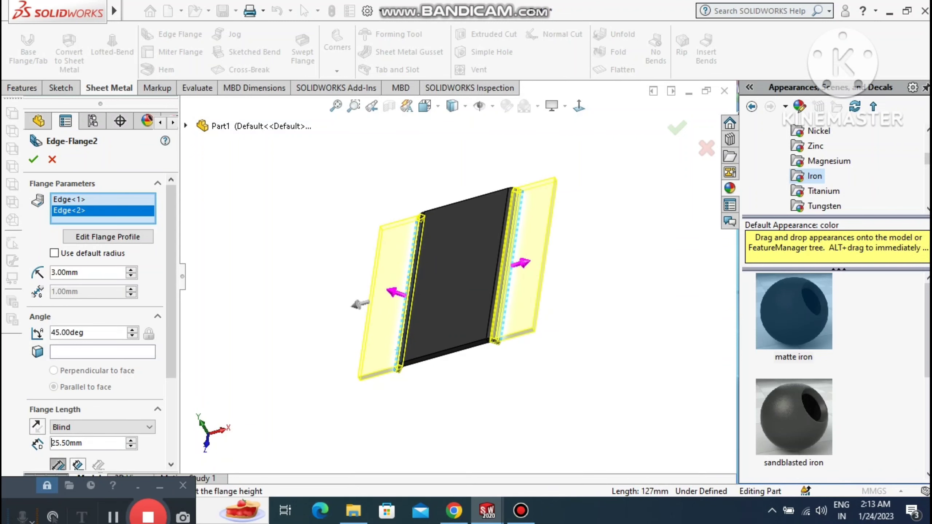
mouse_move(474, 304)
middle_down()
mouse_move(499, 272)
mouse_move(473, 235)
mouse_move(484, 265)
mouse_move(481, 227)
mouse_move(476, 290)
middle_up()
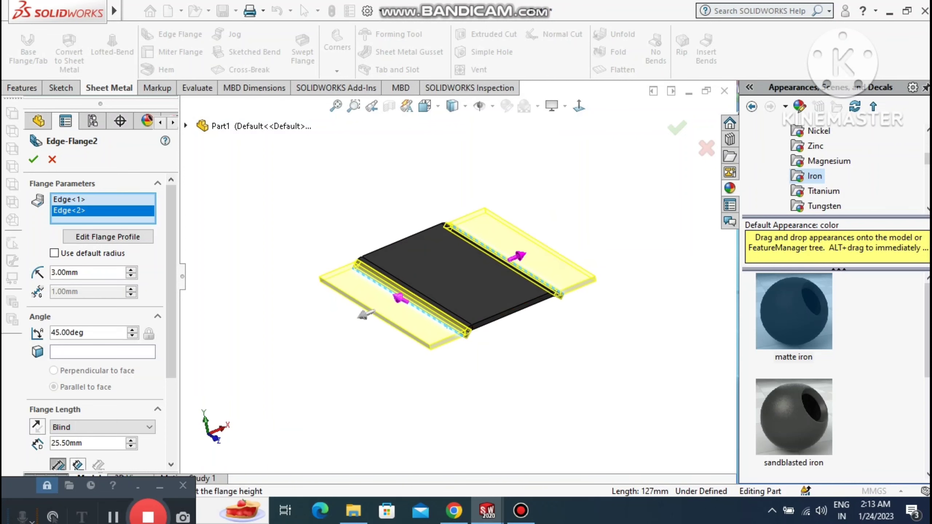
- Set the second edge flange's position to Bend Outside and complete the feature
scroll(95, 323, down, 3)
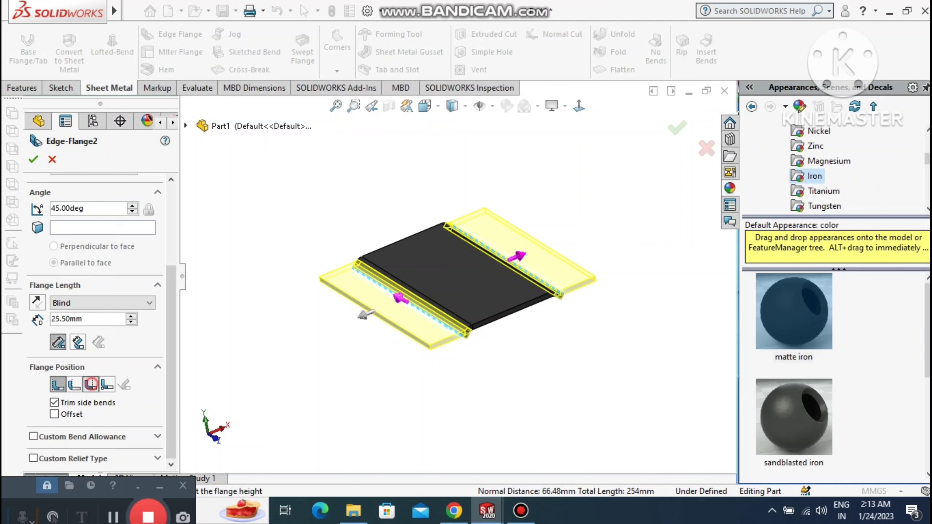
click(90, 384)
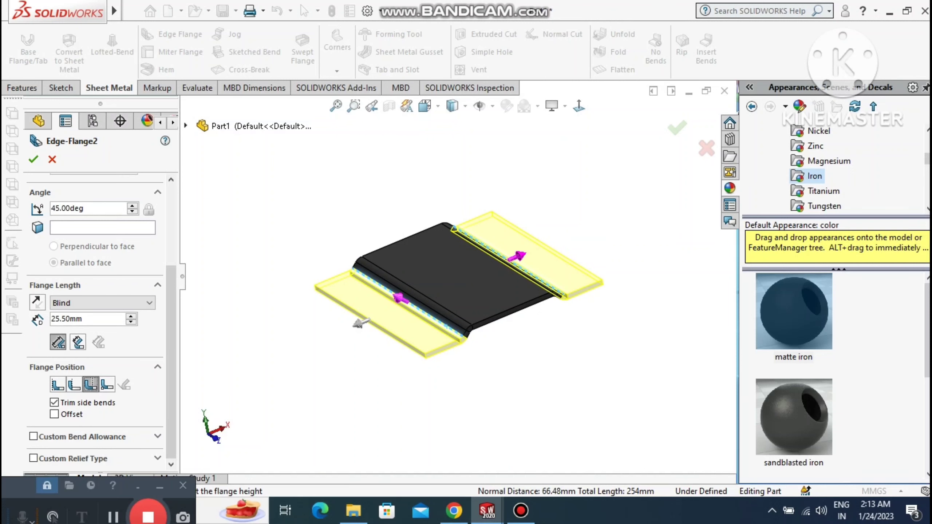
click(32, 160)
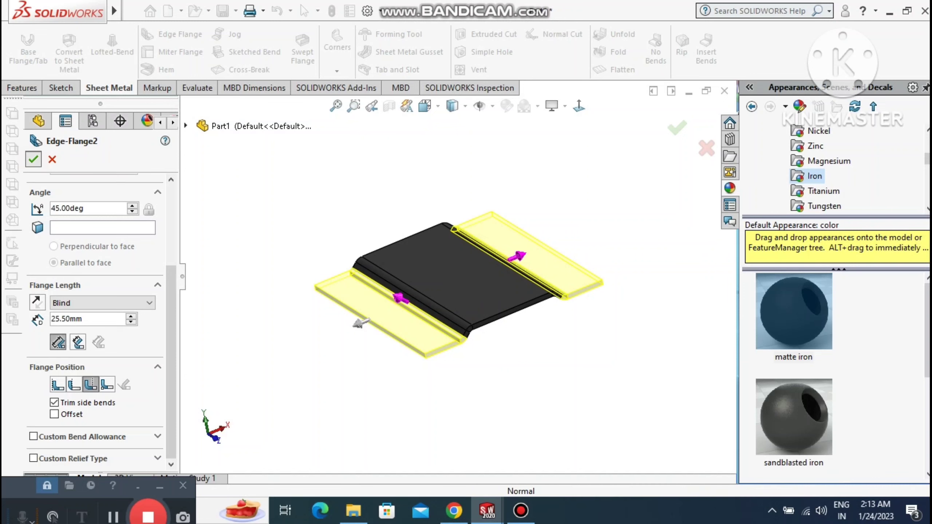
click(276, 320)
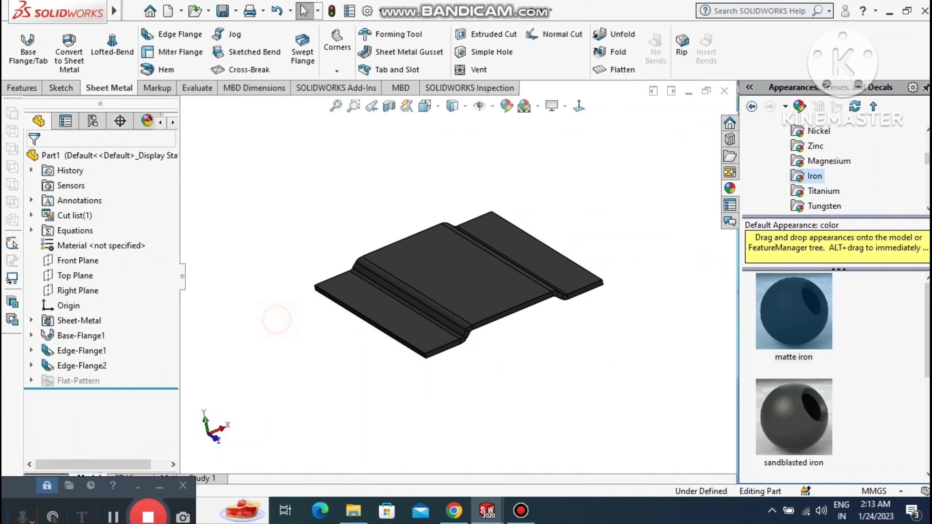
- Round the four outer corners of the two mounting flanges with a 13 mm radius using Break Corner
middle_drag(352, 272, 421, 293)
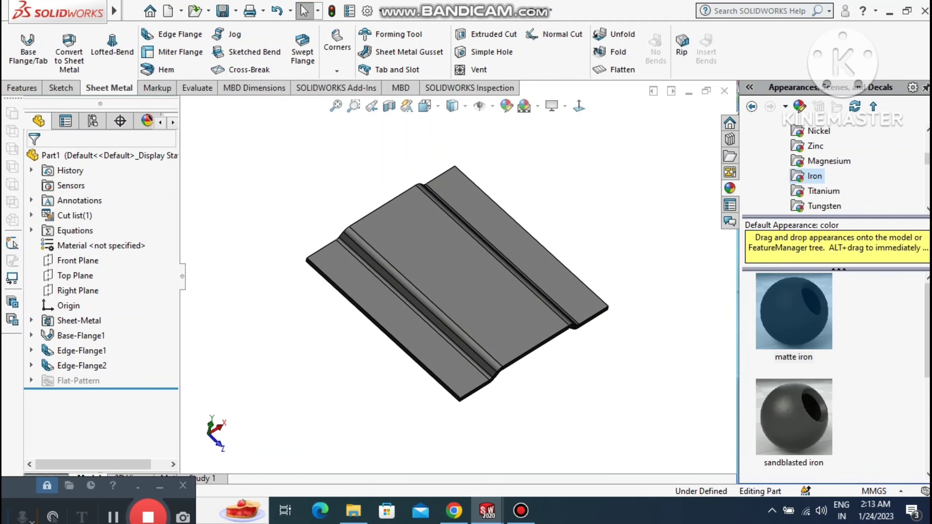
click(330, 63)
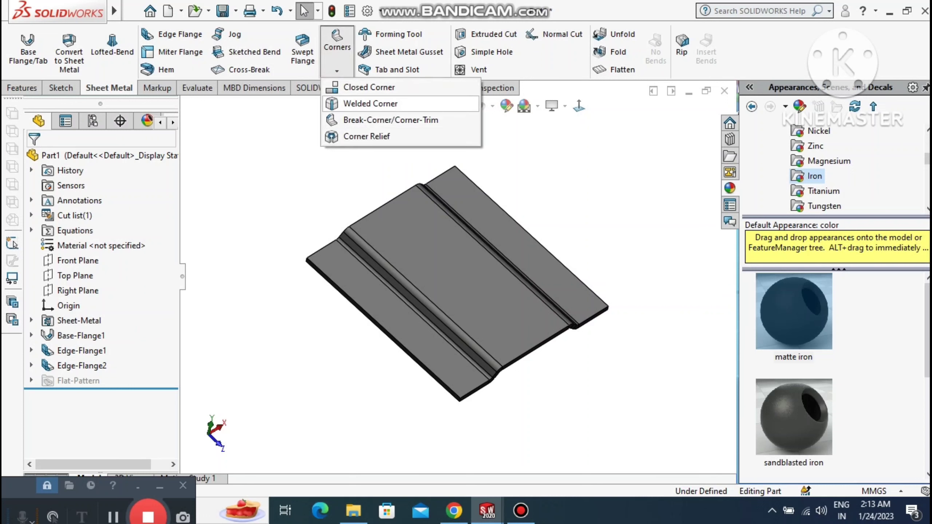
click(363, 124)
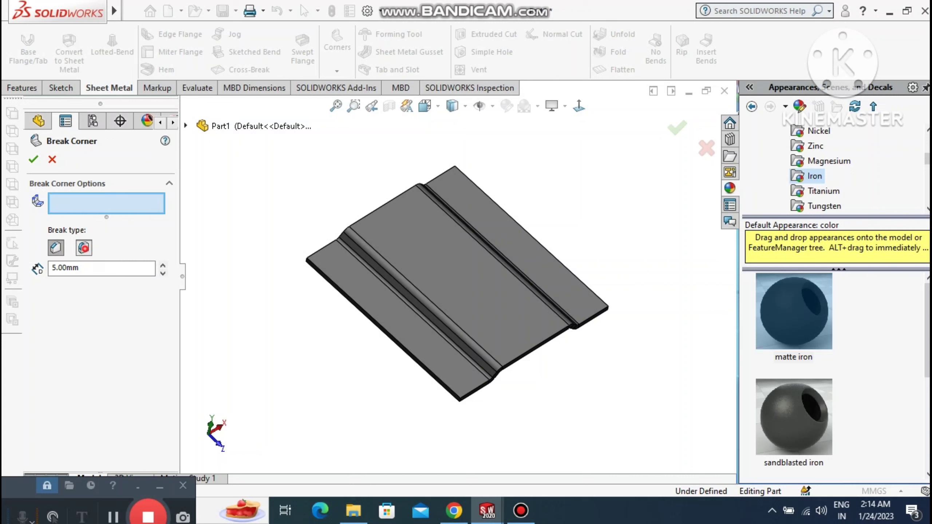
click(84, 248)
click(92, 269)
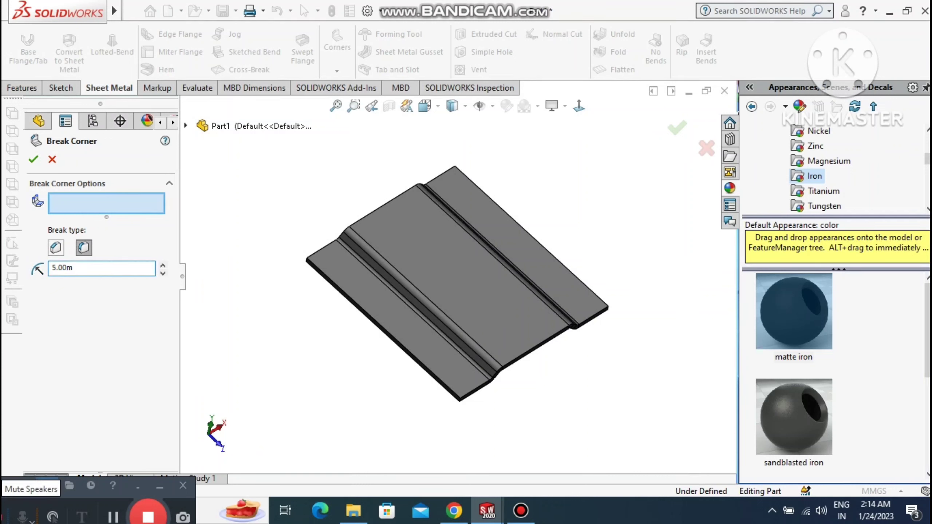
text(13)
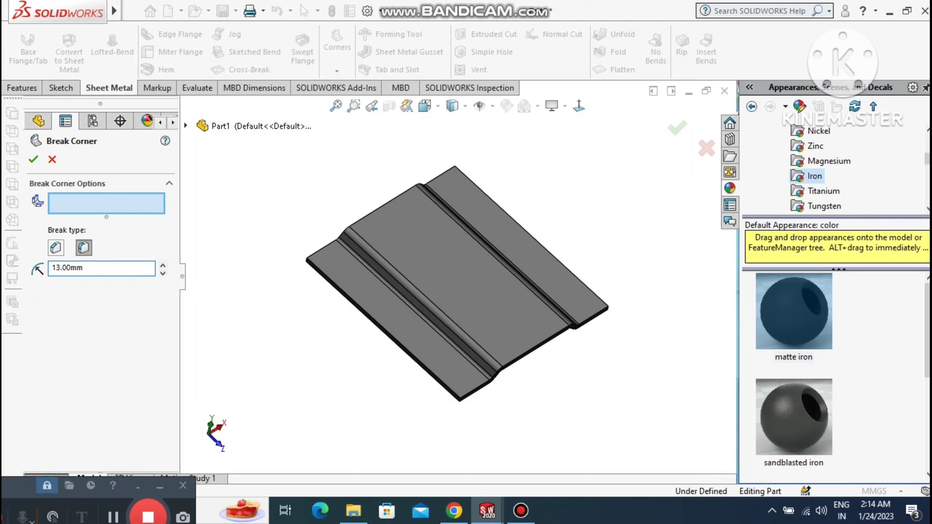
key(Return)
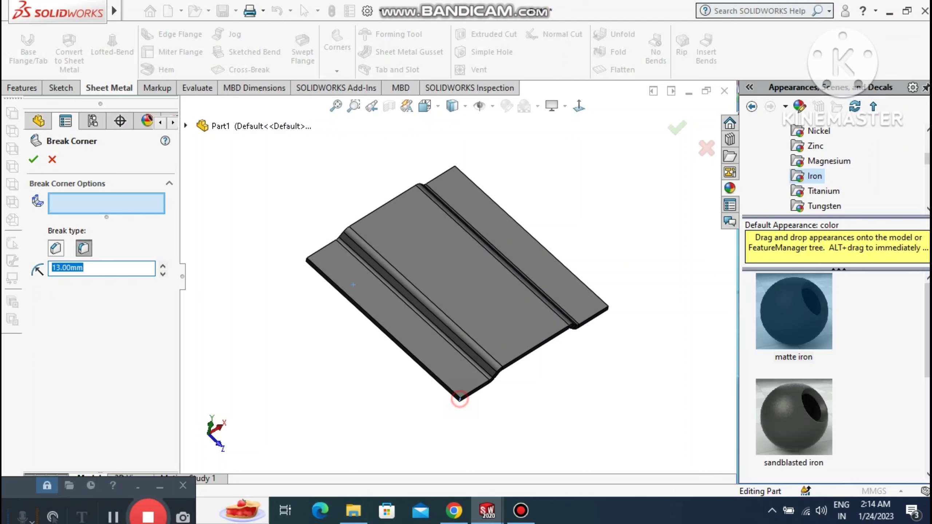
click(458, 395)
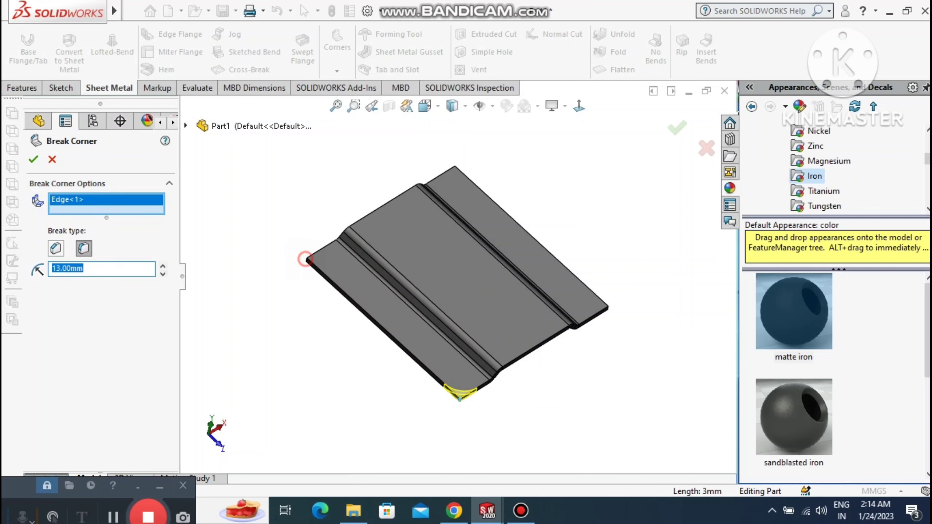
click(306, 258)
click(608, 306)
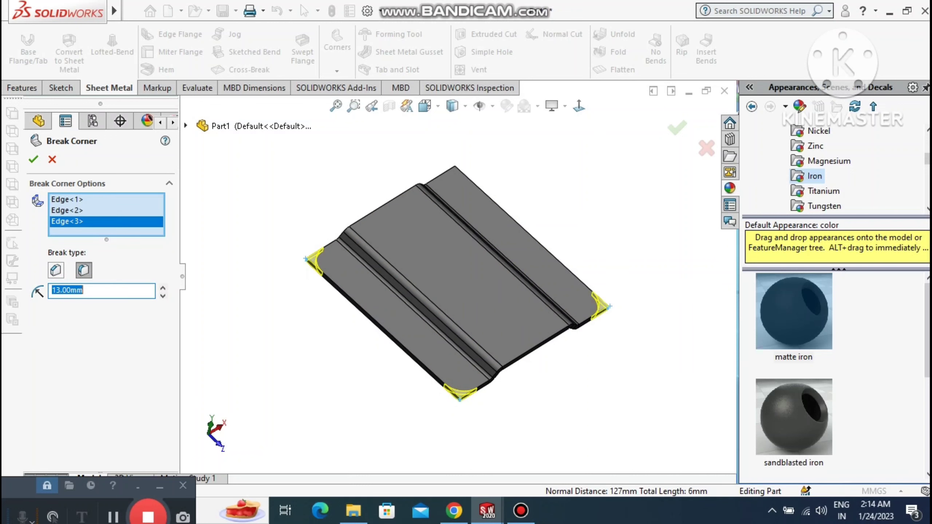
click(454, 167)
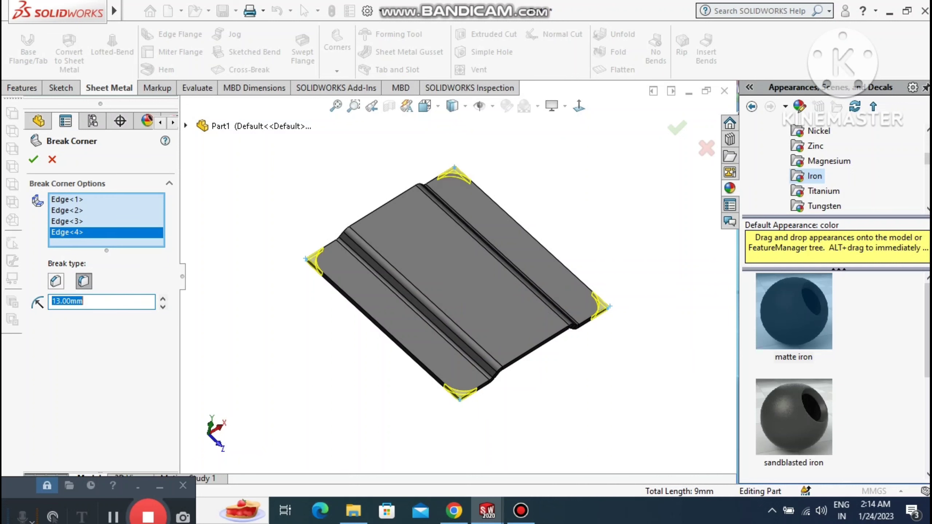
click(33, 159)
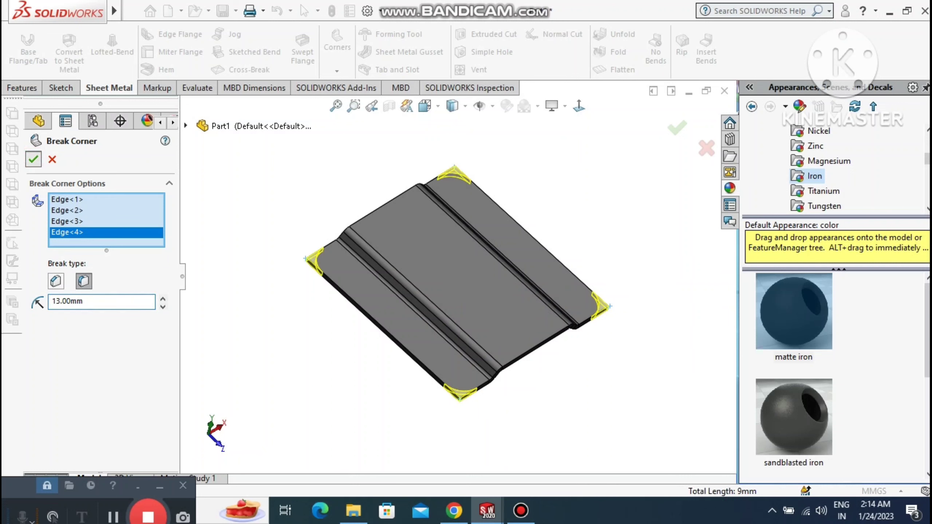
click(271, 198)
- Flatten the bracket to examine its flat pattern and return the part to its folded state
mouse_move(455, 279)
middle_down()
mouse_move(491, 331)
mouse_move(432, 360)
mouse_move(455, 260)
middle_up()
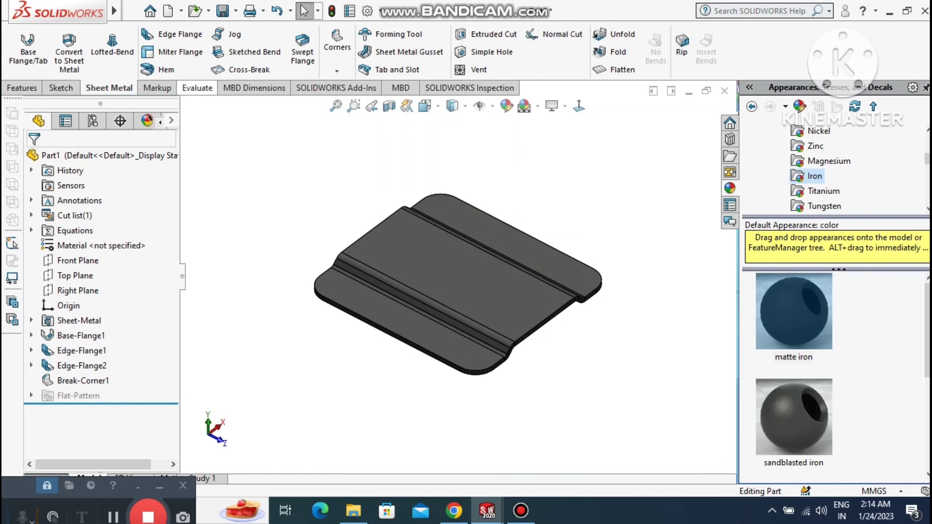
click(616, 70)
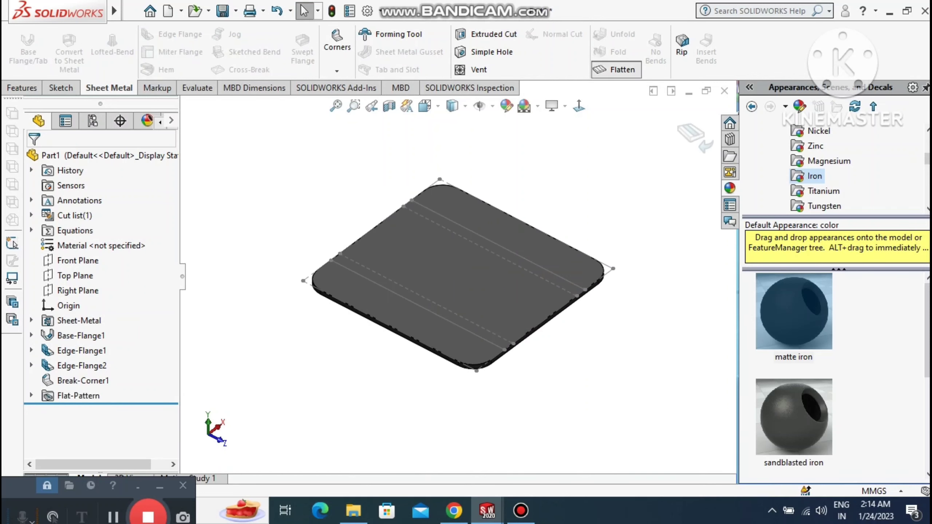
middle_drag(455, 257, 510, 253)
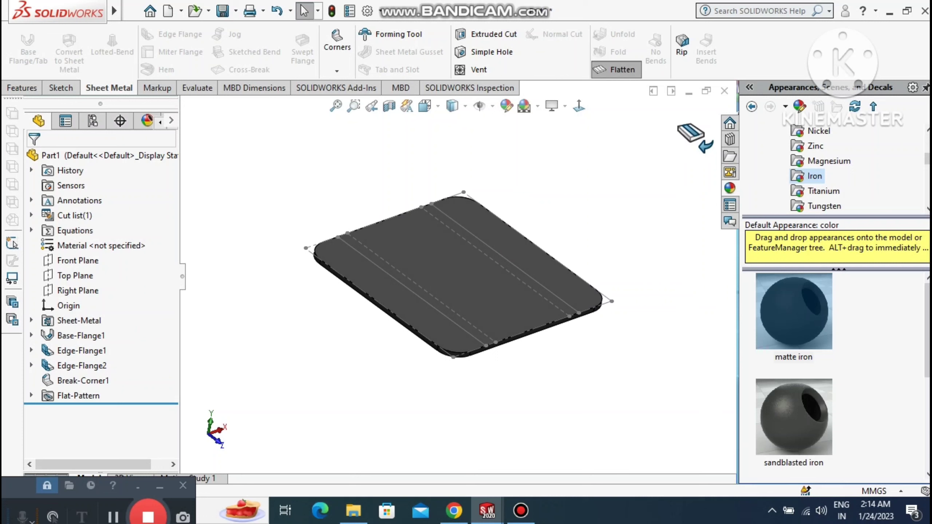
click(692, 134)
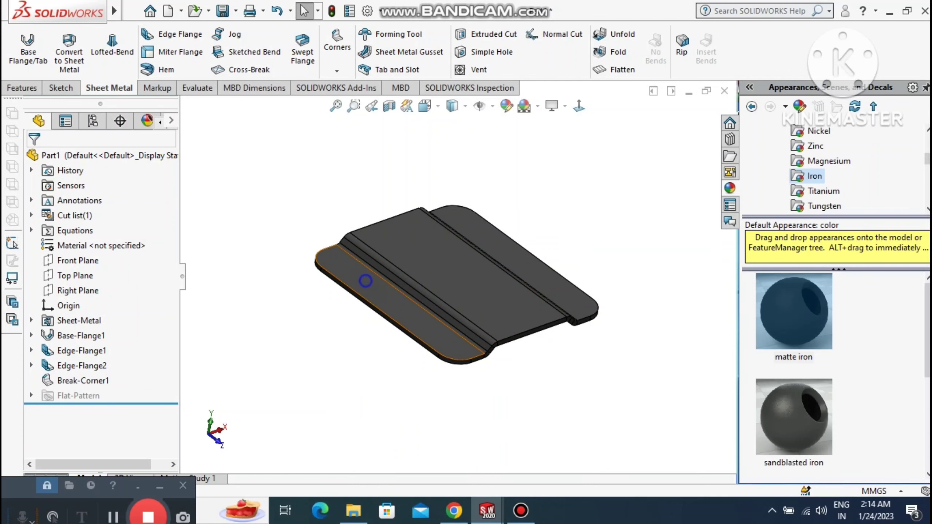
- In a new sketch on the mounting flange's face, draw two circles about 10 mm in diameter near the two rounded corners of the right-hand flange
right_click(366, 281)
click(398, 148)
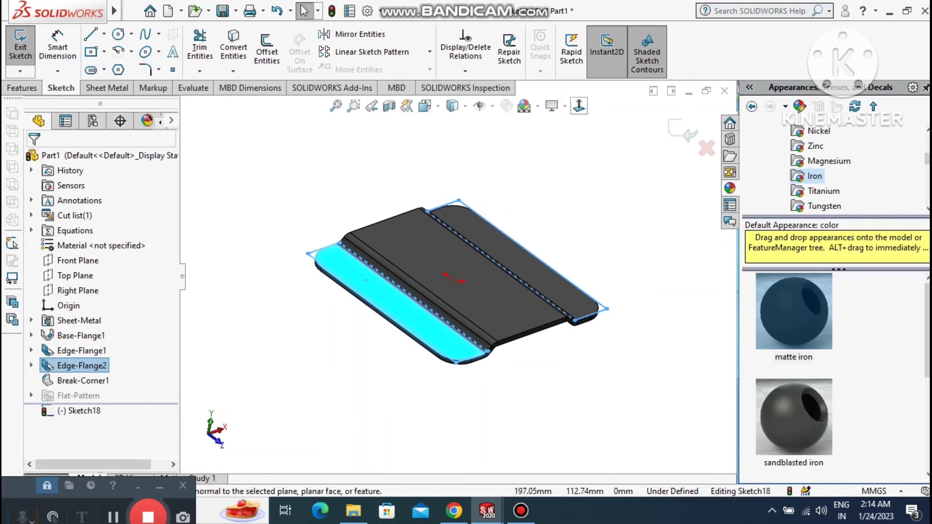
click(579, 106)
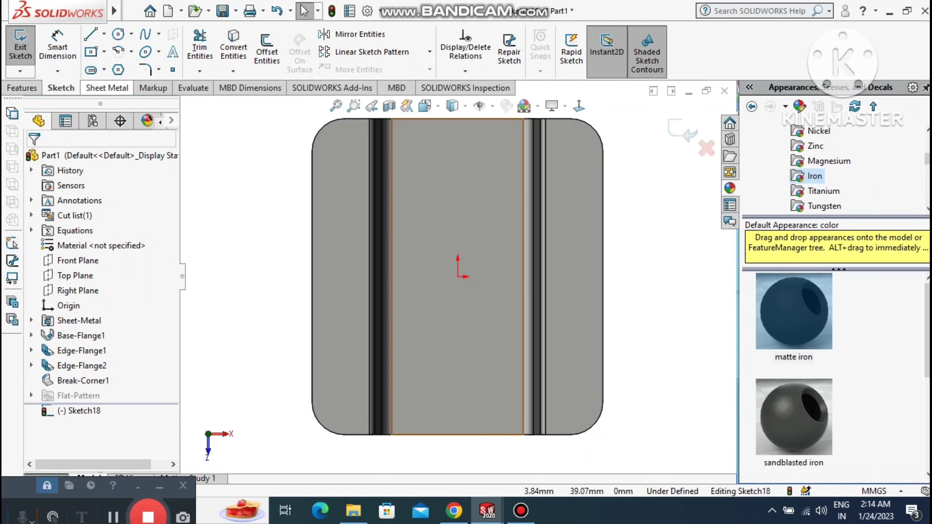
click(118, 34)
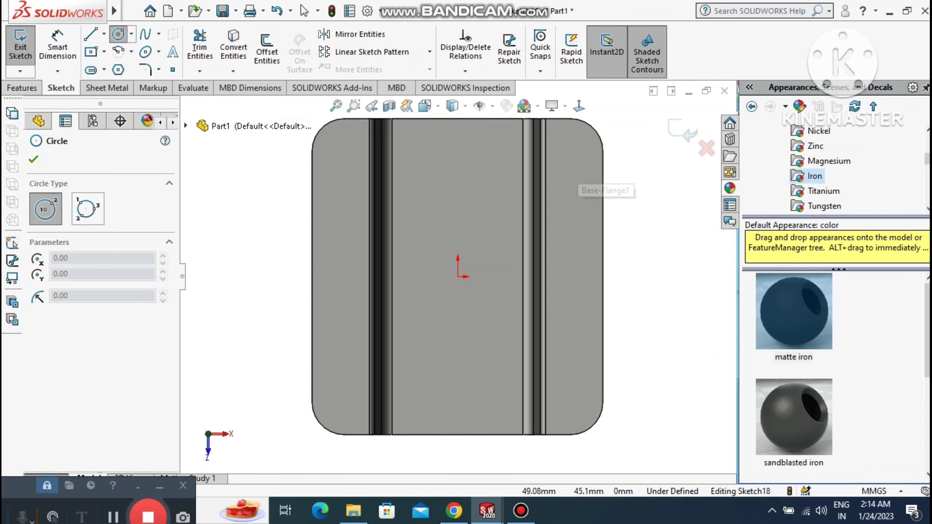
click(577, 158)
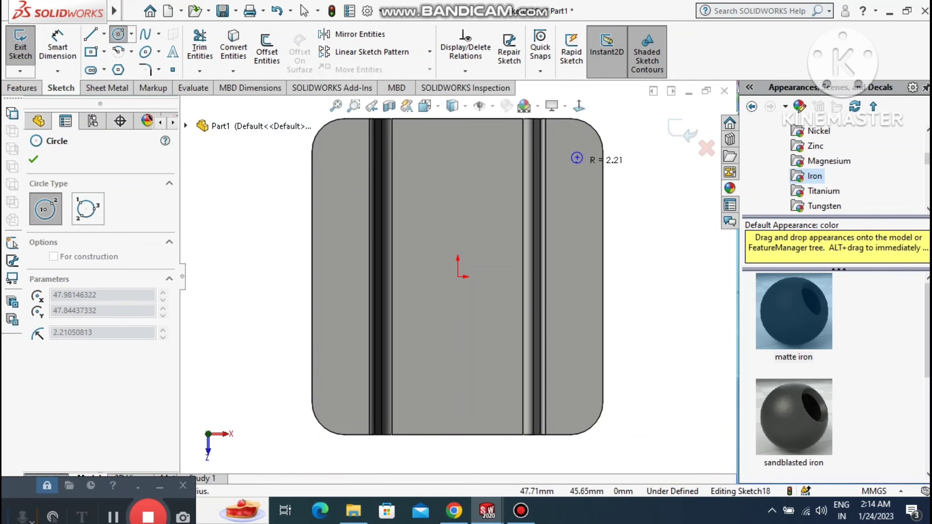
click(594, 187)
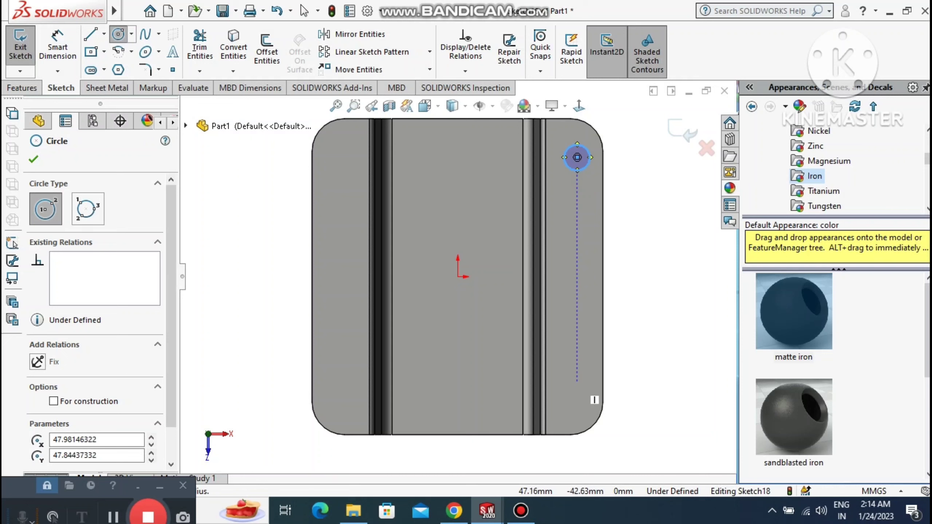
click(577, 382)
click(588, 389)
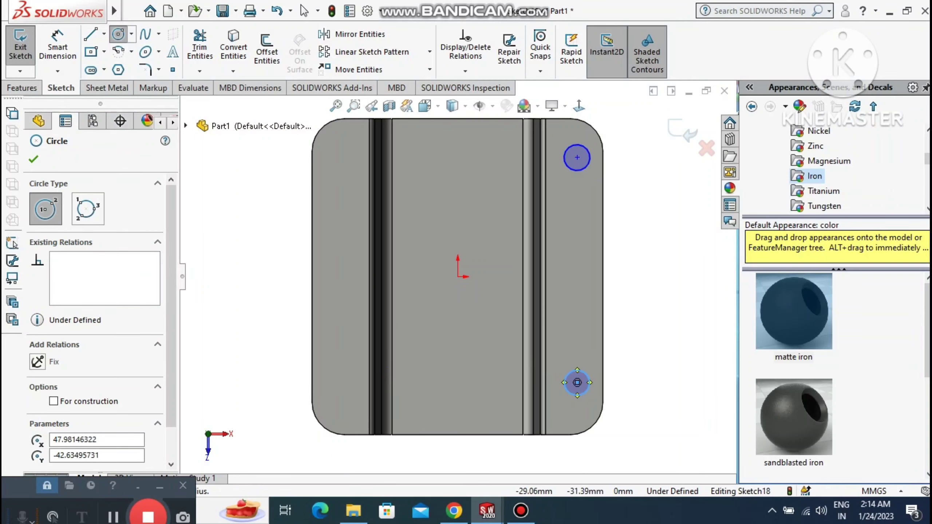
key(Escape)
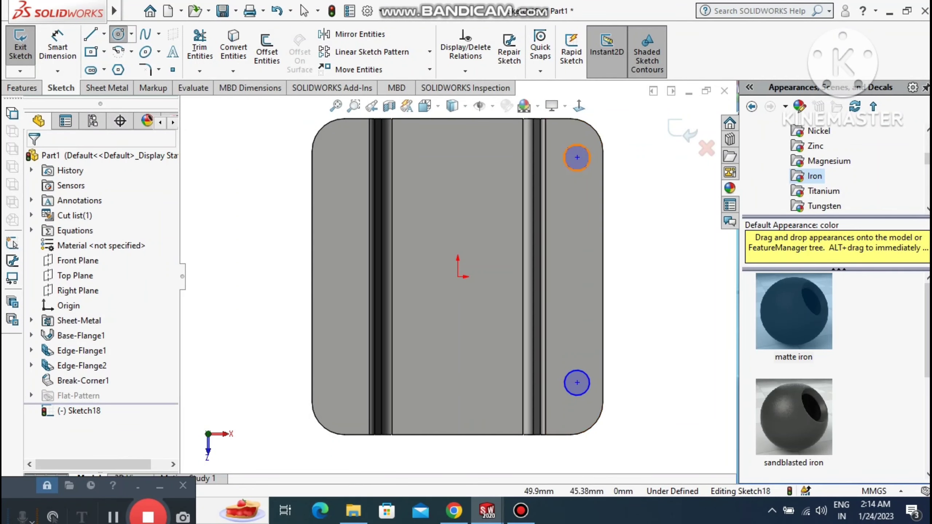
- Dimension the upper circle's diameter as 7.5 mm
click(60, 47)
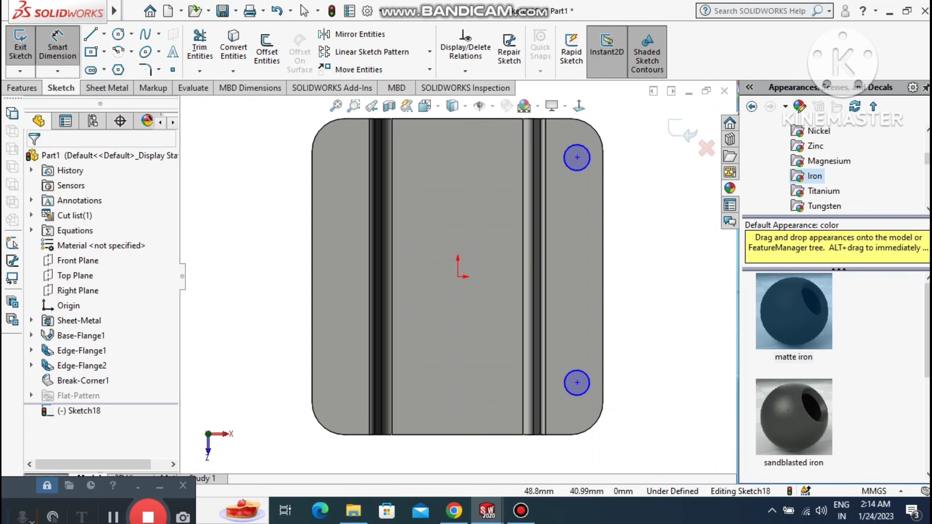
click(579, 171)
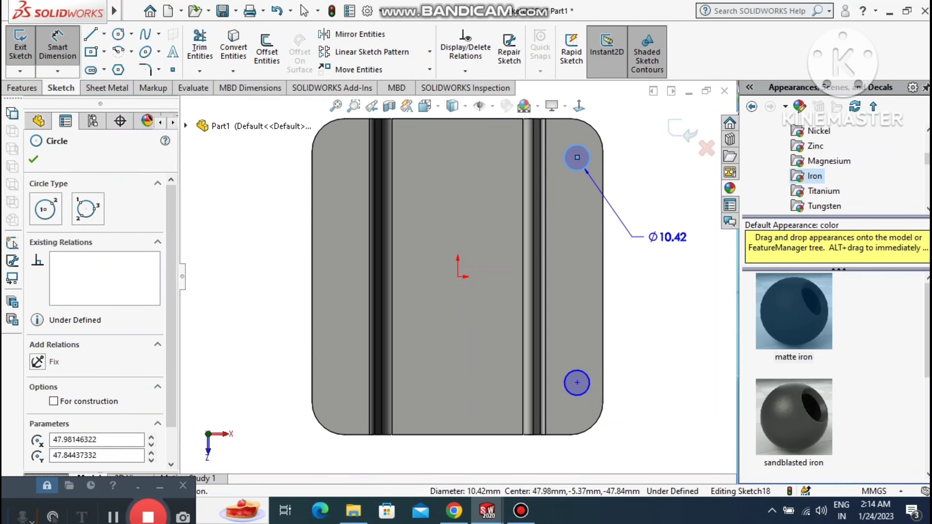
click(660, 237)
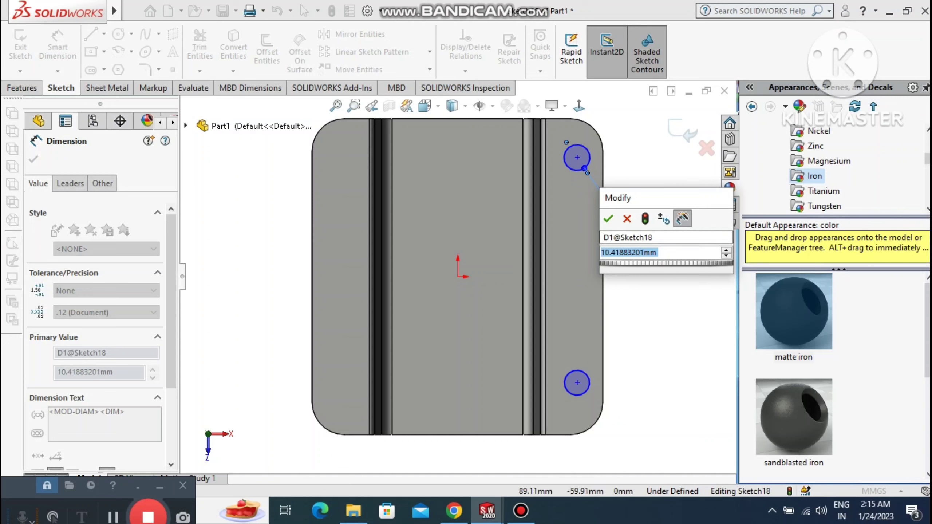
text(7.)
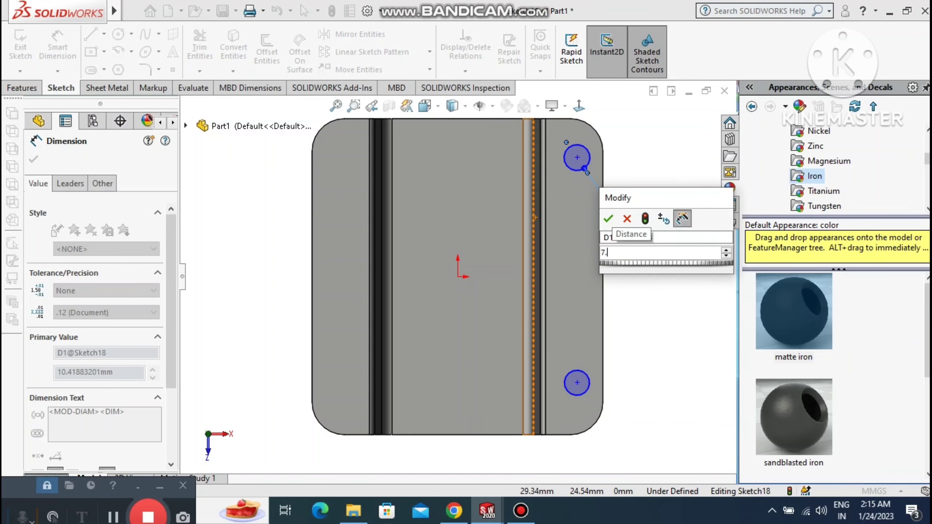
text(5)
key(Return)
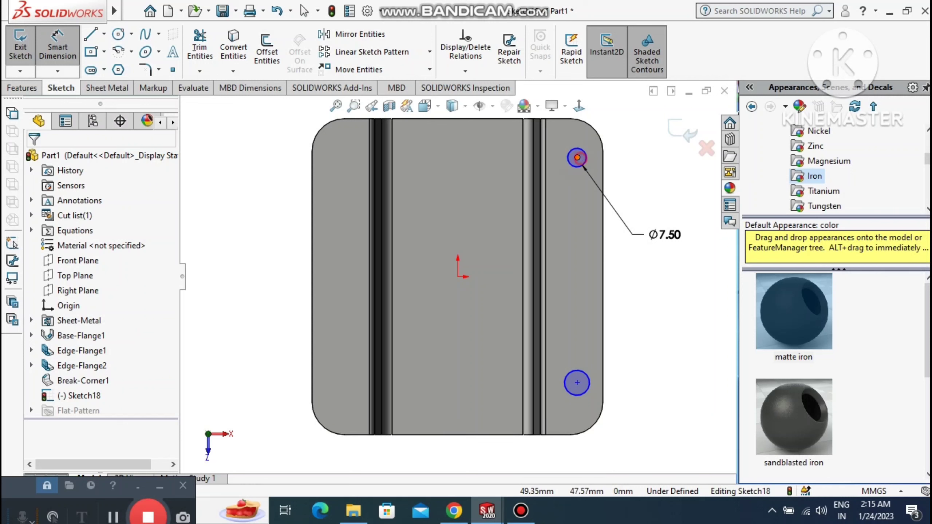
- Dimension the upper circle's centre 8 mm from the flange's long outer edge
click(576, 157)
click(603, 181)
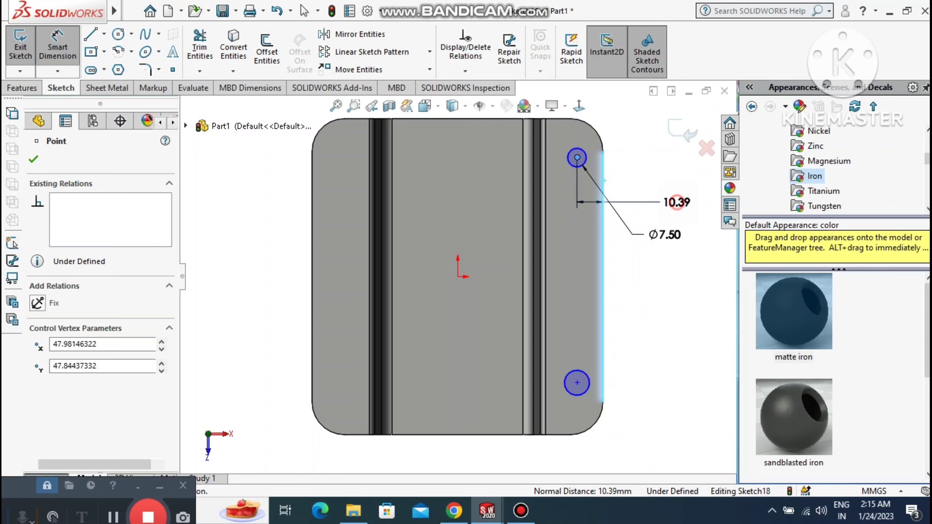
click(676, 203)
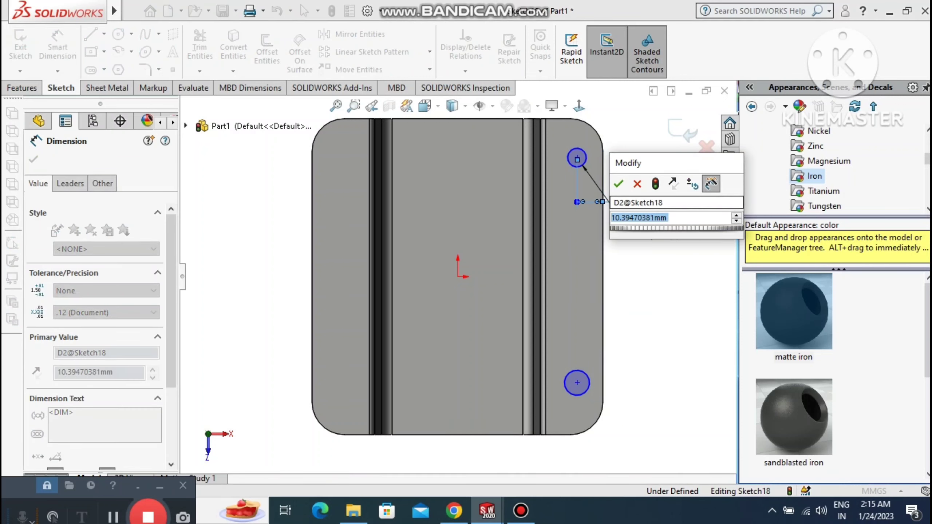
text(8)
key(Return)
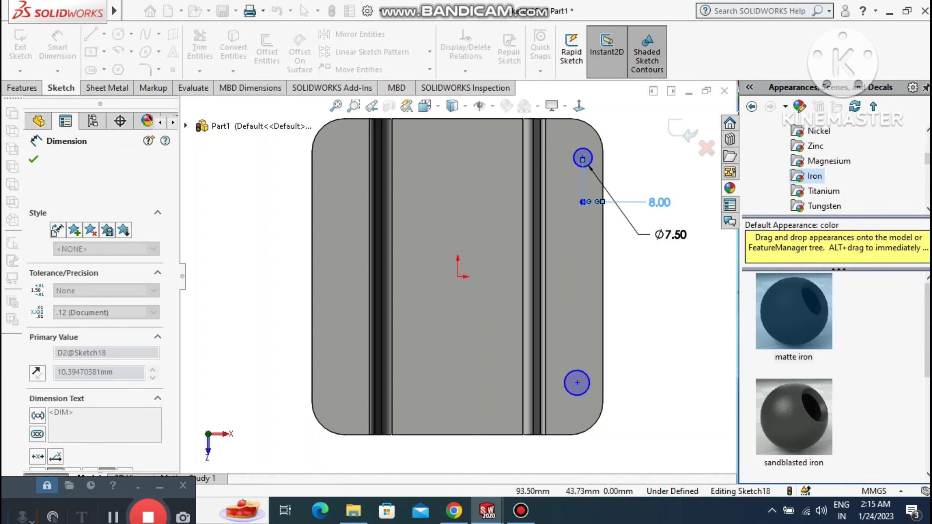
key(Escape)
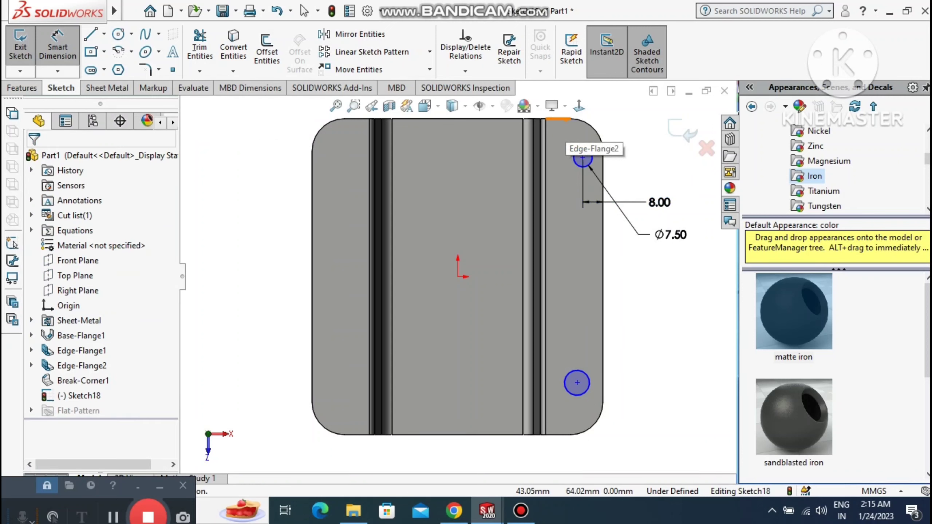
- Dimension the upper circle's centre 22.5 mm from the flange's upper short edge
click(565, 118)
click(582, 157)
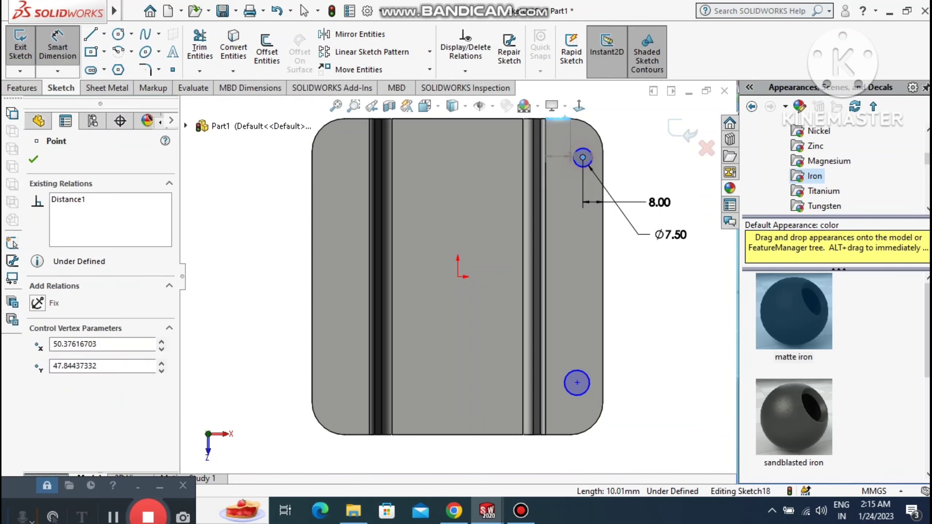
click(625, 142)
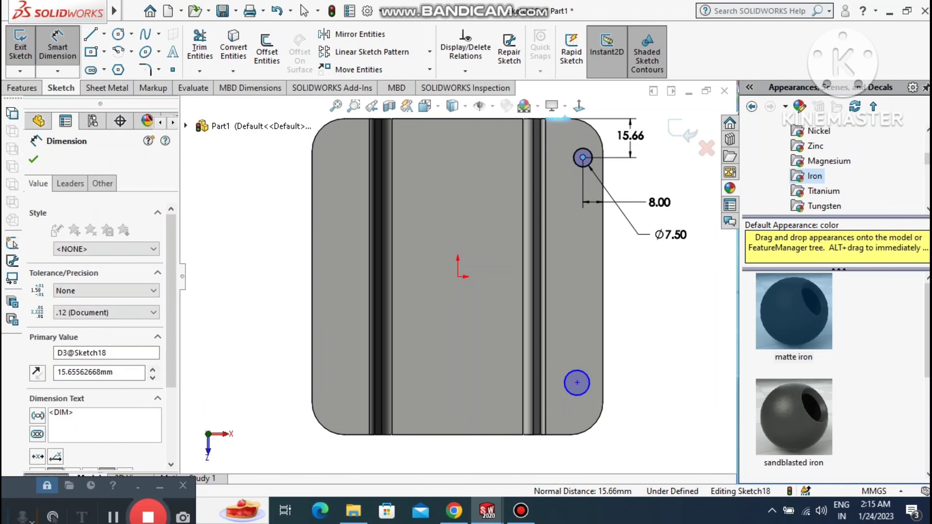
text(22)
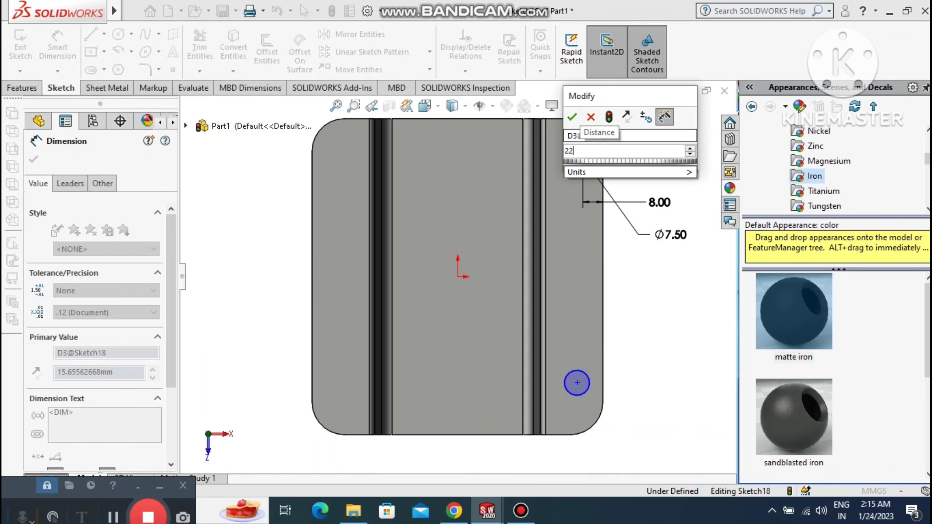
text(5)
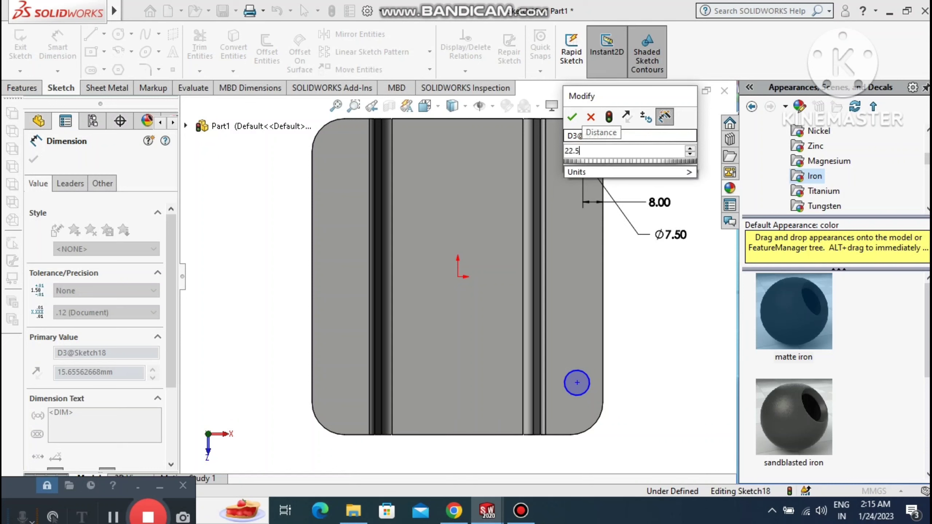
key(Return)
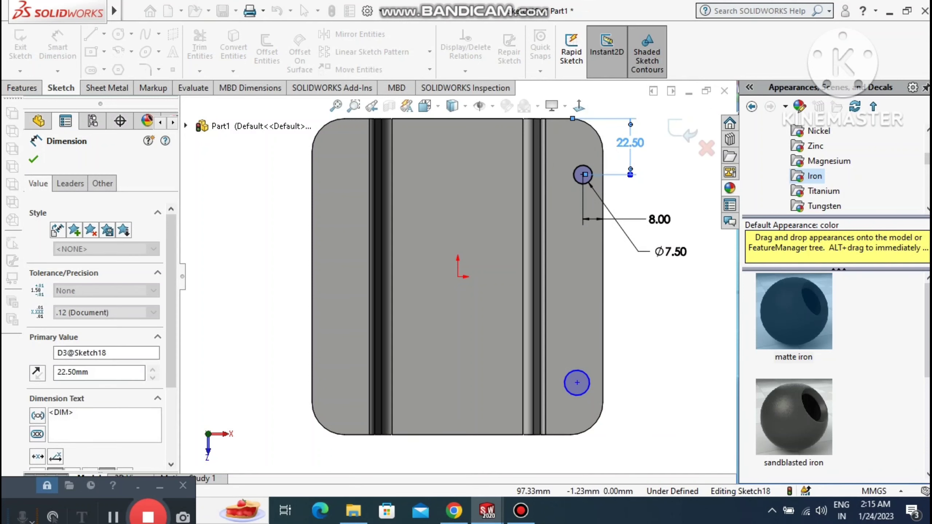
key(Escape)
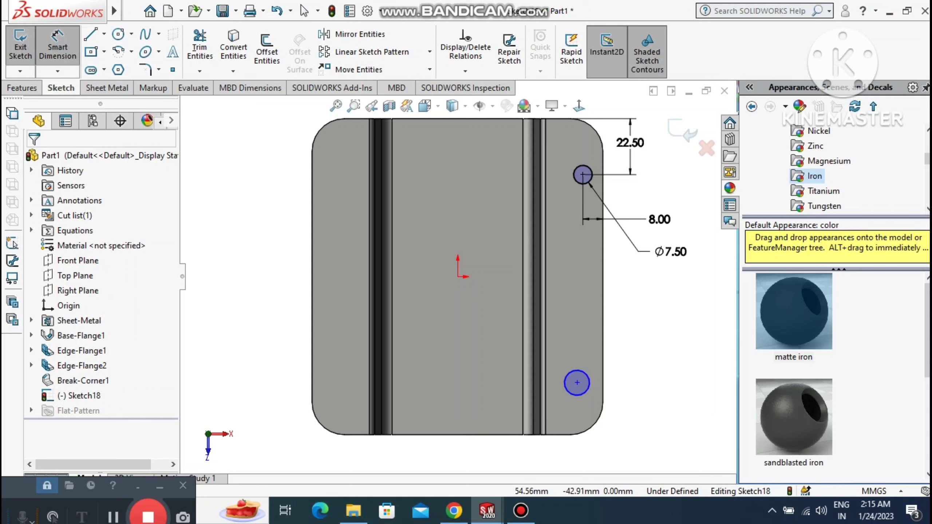
- Dimension the lower circle's diameter as 7.5 mm
click(590, 384)
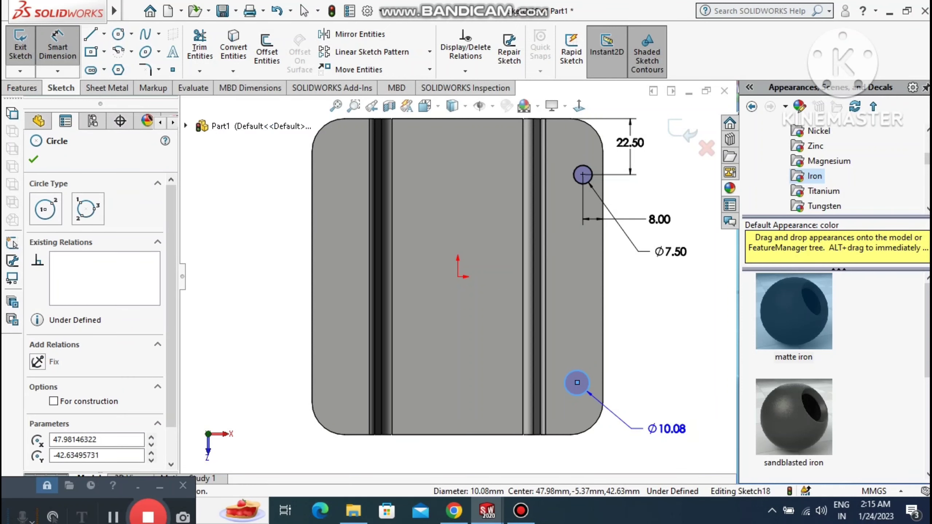
key(Escape)
click(666, 429)
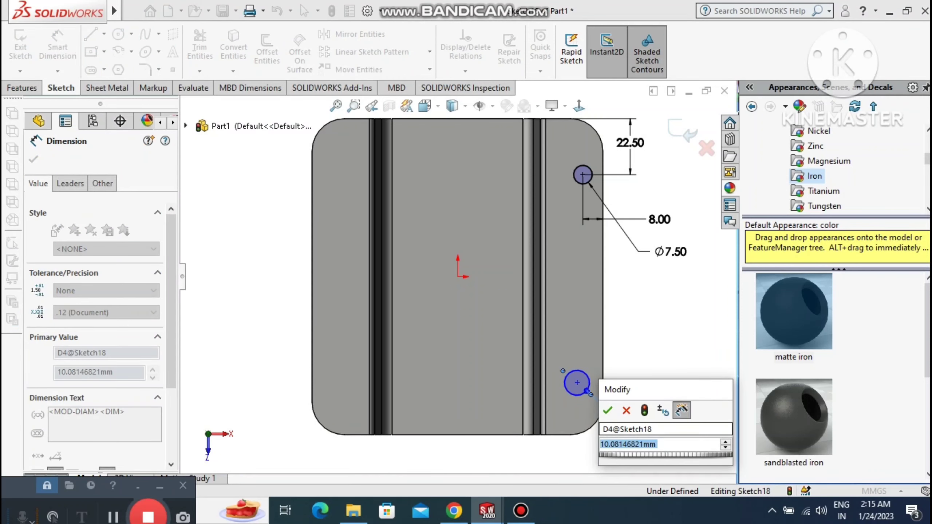
text(7)
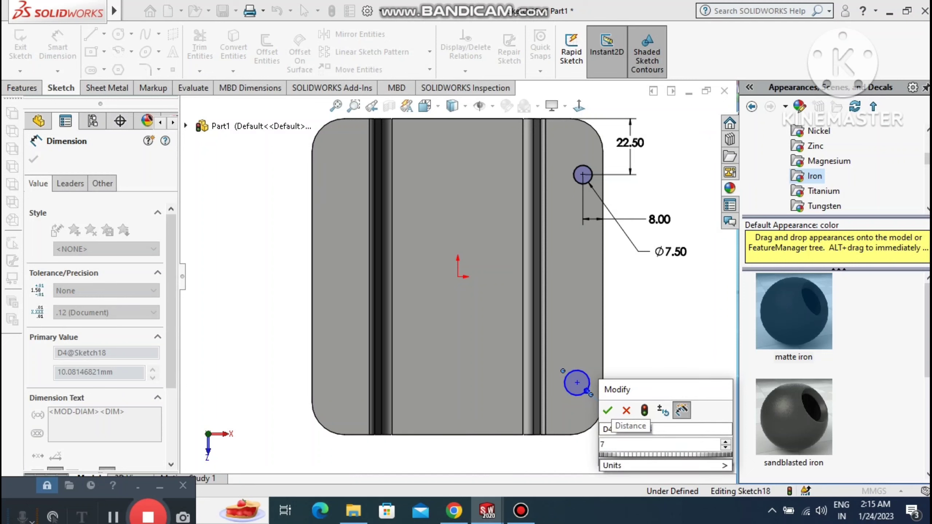
text(.5)
key(Return)
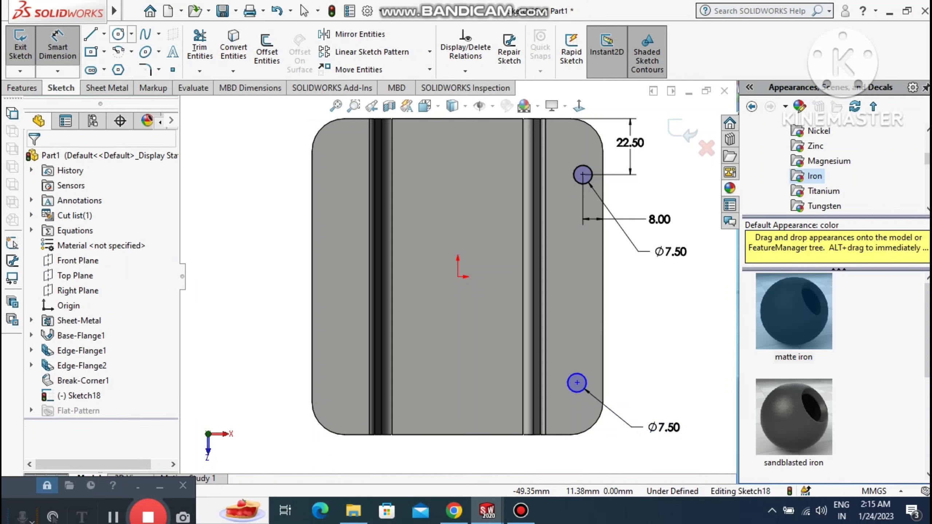
- Draw a centerline between the centres of the two circles and constrain it to be vertical
click(104, 34)
click(139, 52)
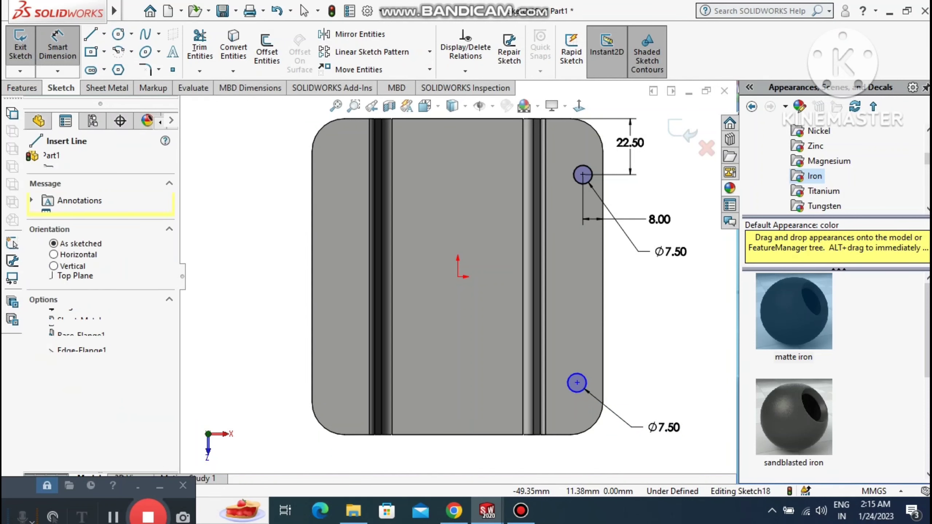
click(582, 175)
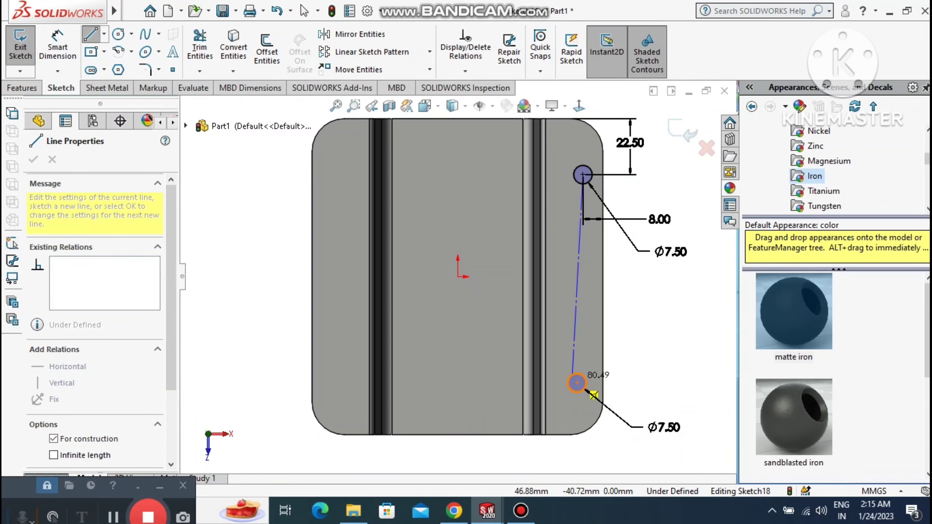
click(576, 382)
key(Escape)
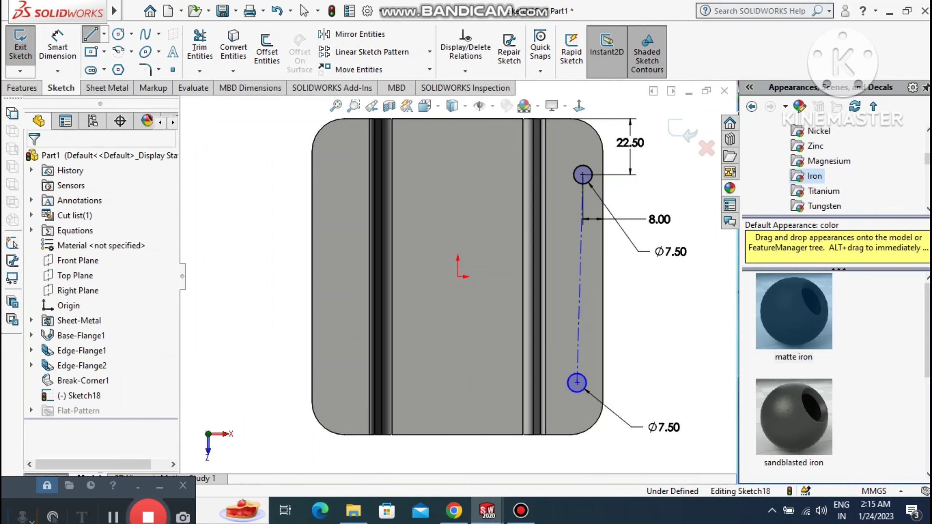
key(Escape)
click(579, 277)
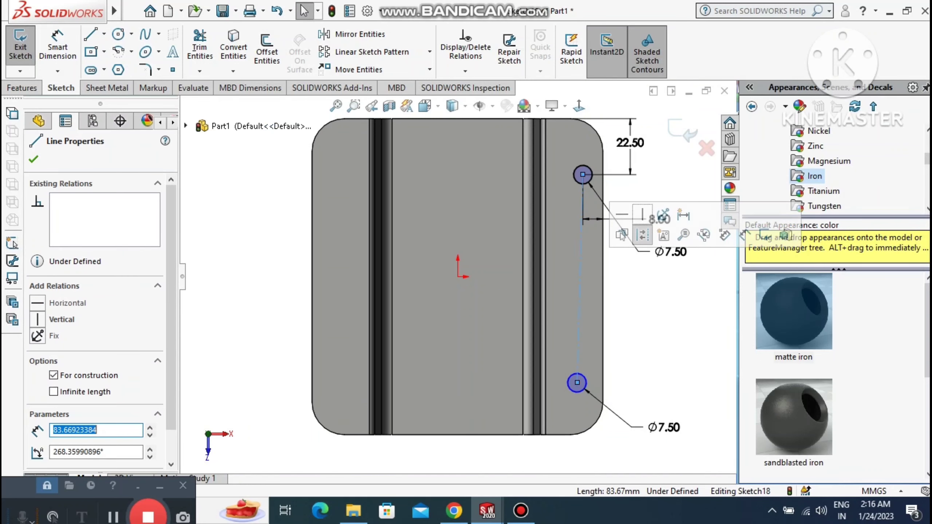
click(640, 211)
click(674, 348)
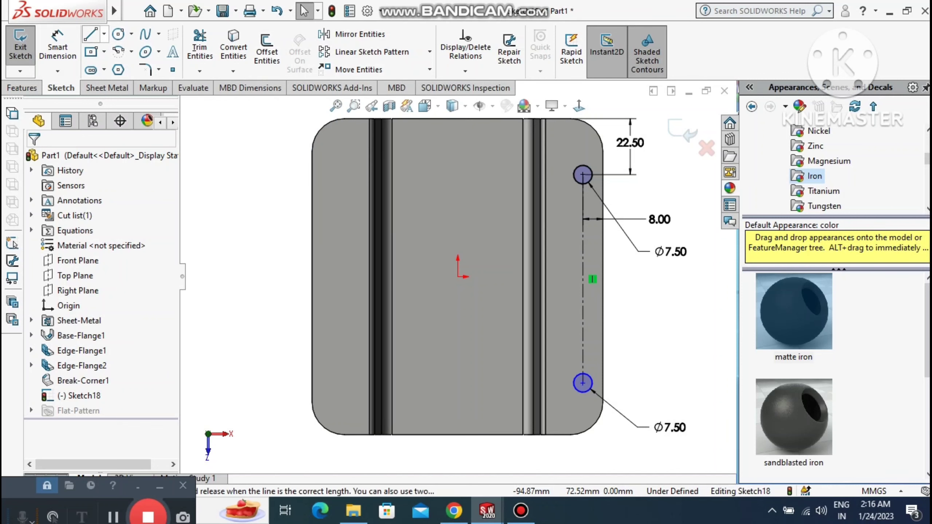
- Dimension the vertical centerline between the two circle centres as 94 mm
click(61, 41)
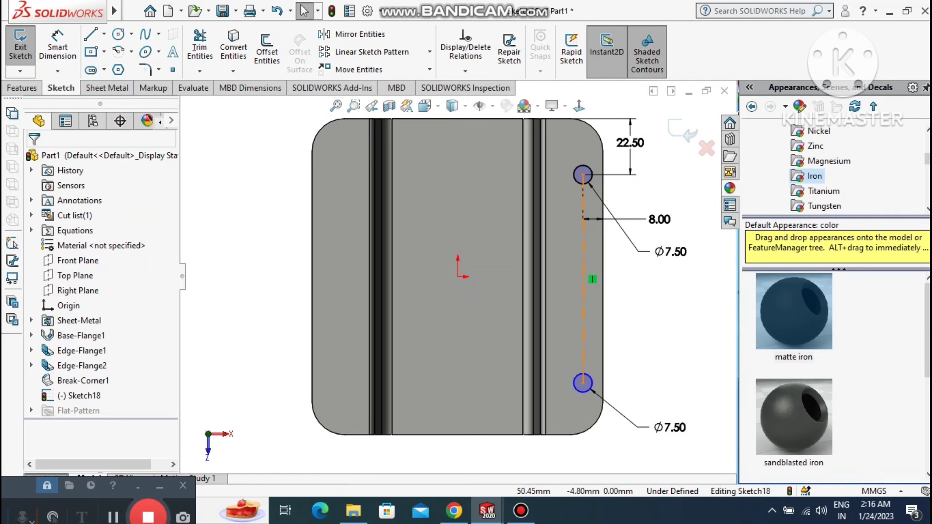
click(581, 285)
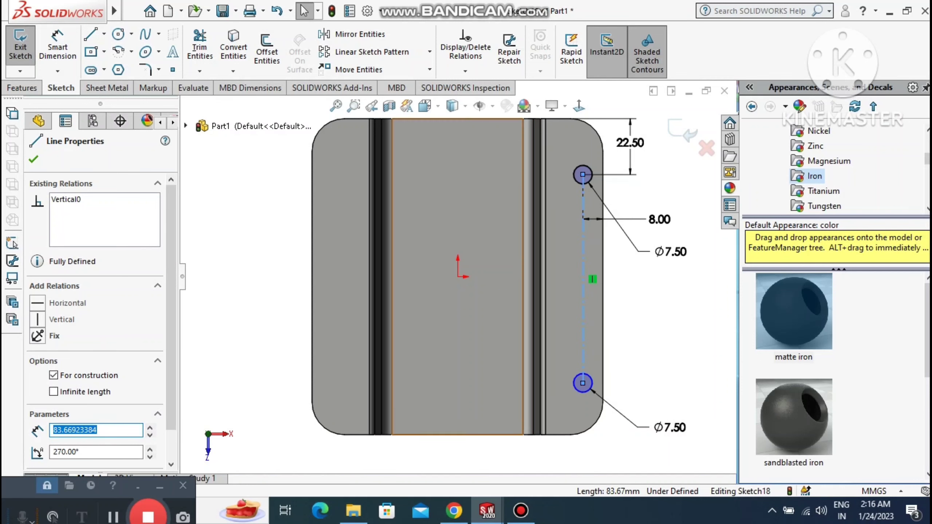
click(54, 46)
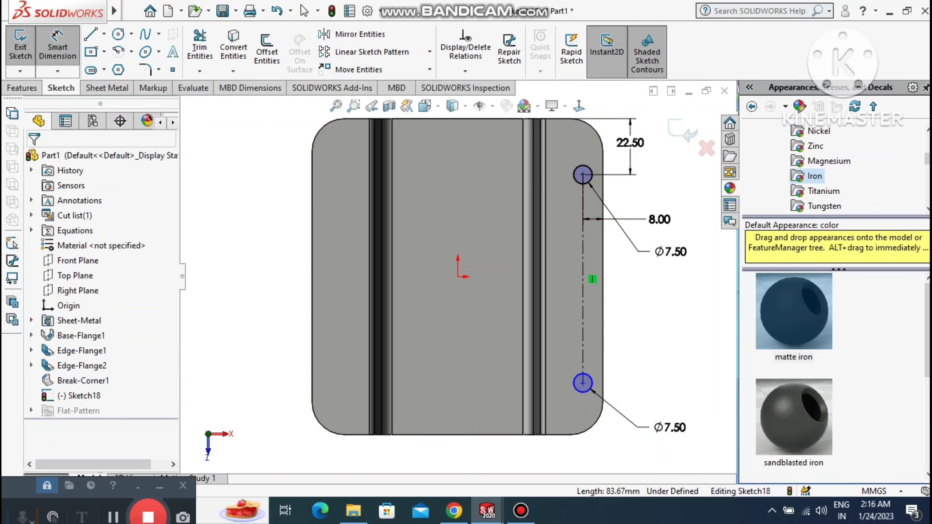
click(583, 253)
click(697, 280)
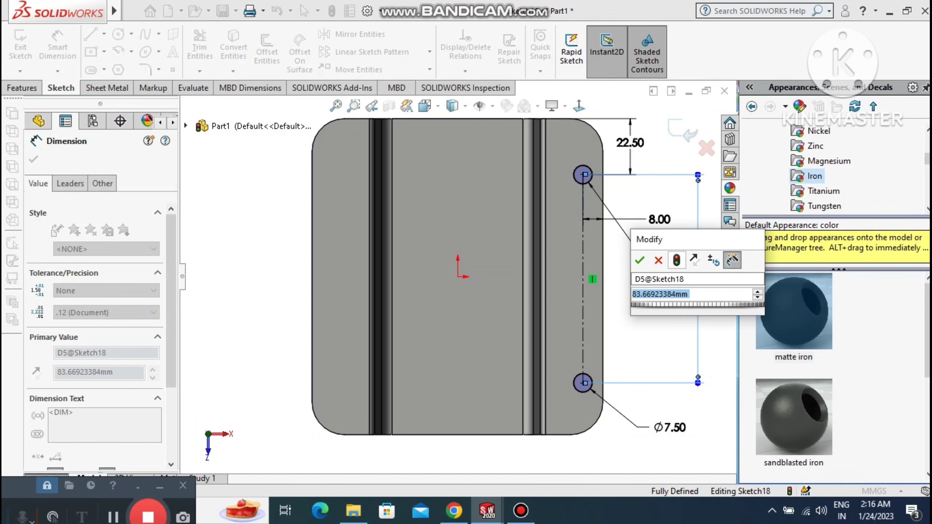
text(94)
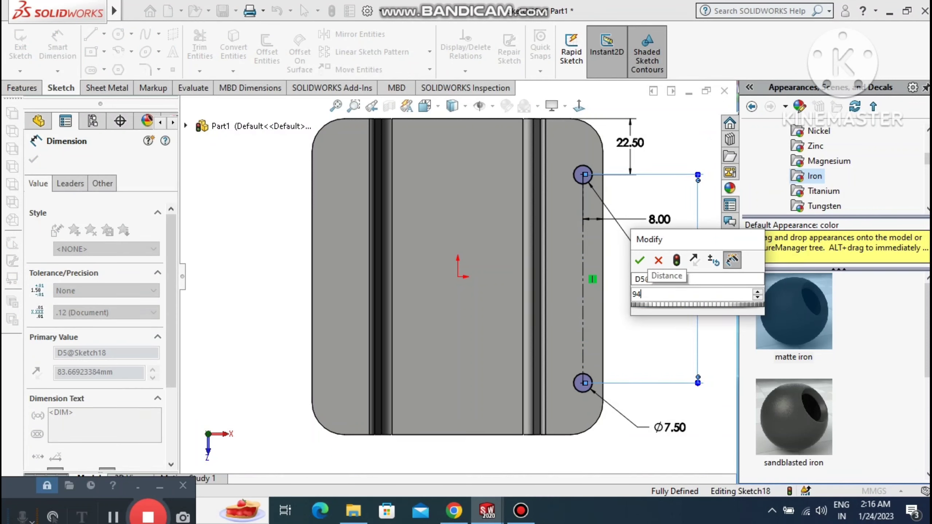
key(Return)
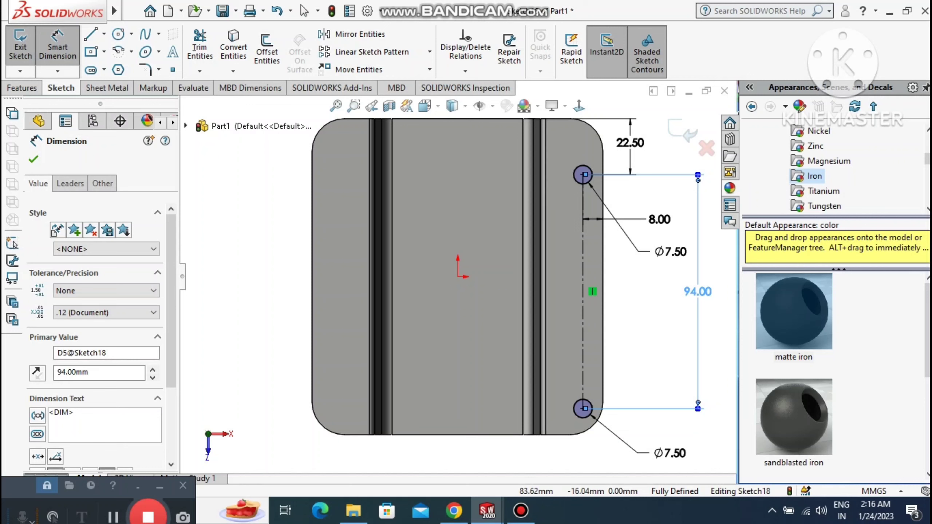
- Reduce the spacing dimension between the two circle centres by 11 mm to 83 mm
double_click(708, 293)
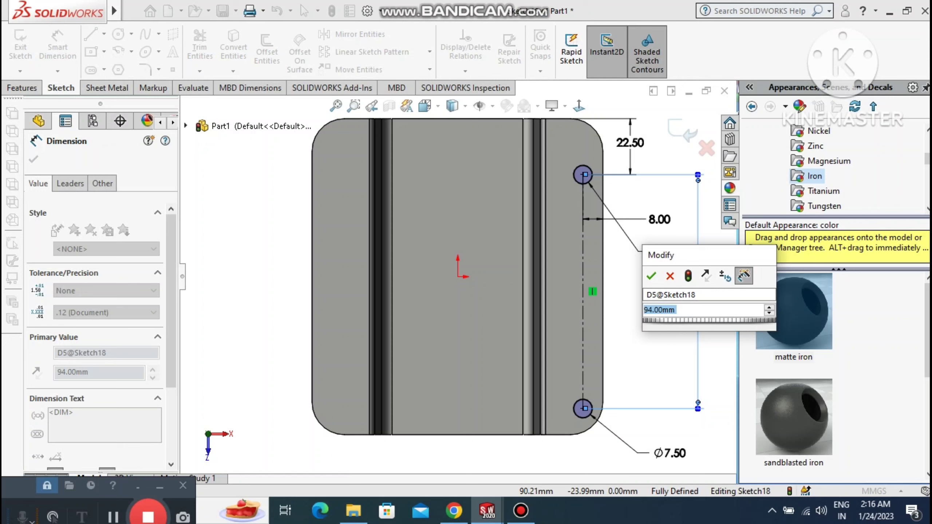
click(686, 308)
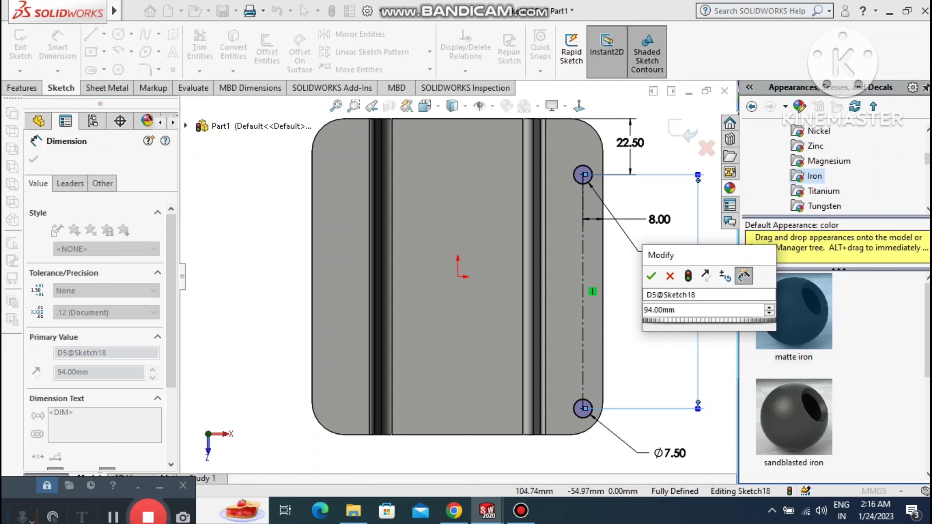
text(-11)
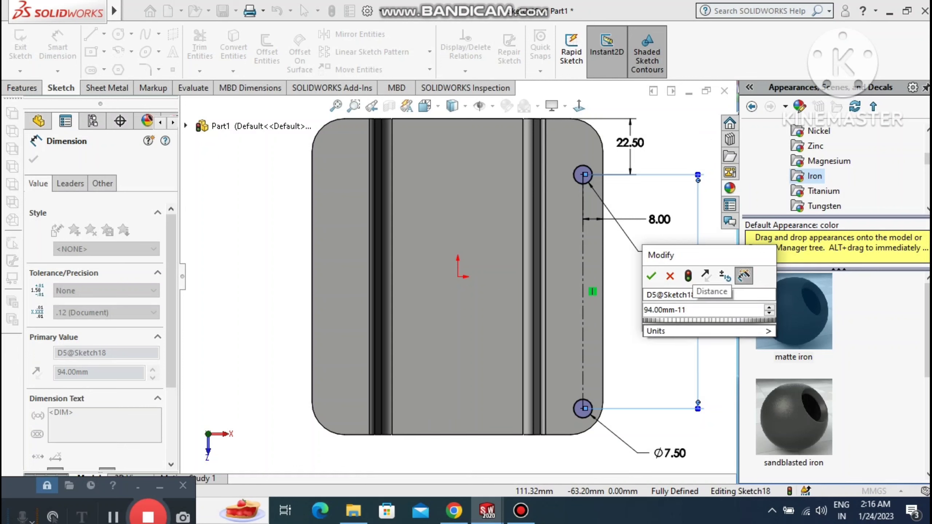
key(Return)
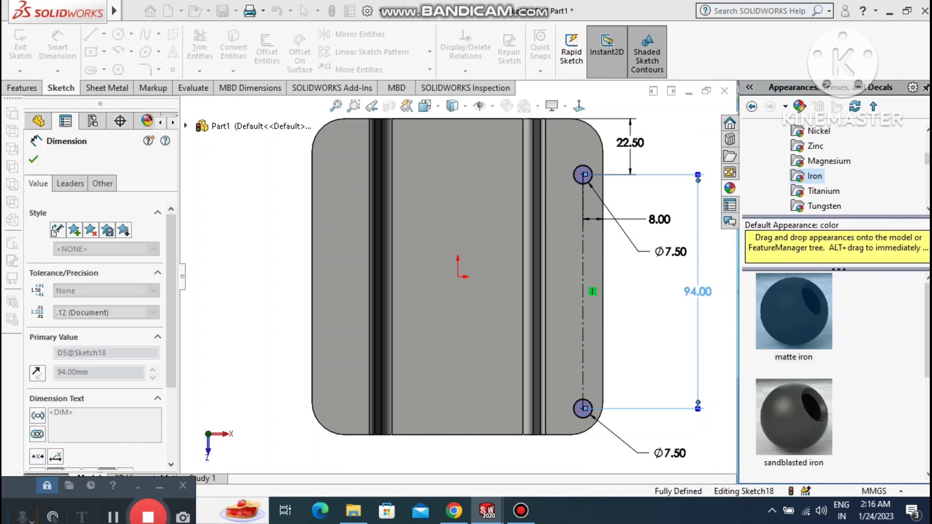
key(Escape)
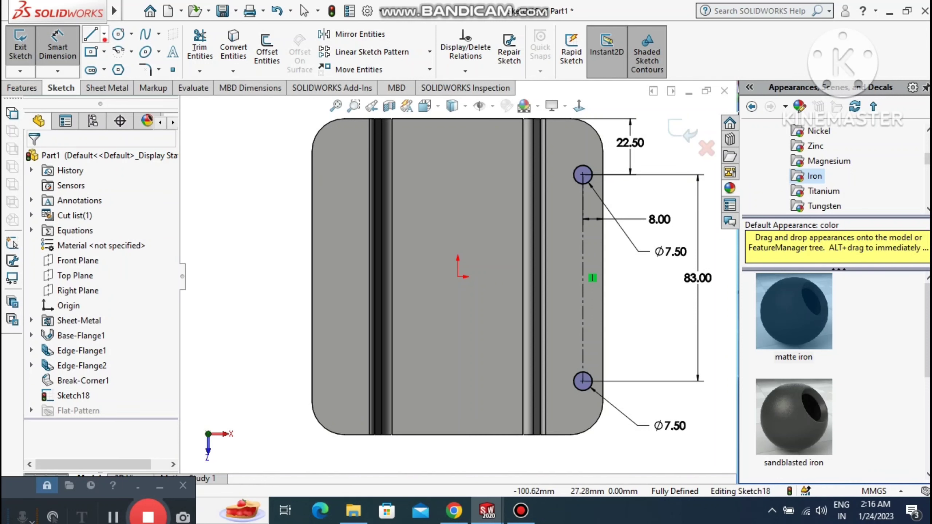
- Draw a vertical centerline about 52 mm long upward from the origin
click(104, 34)
click(121, 65)
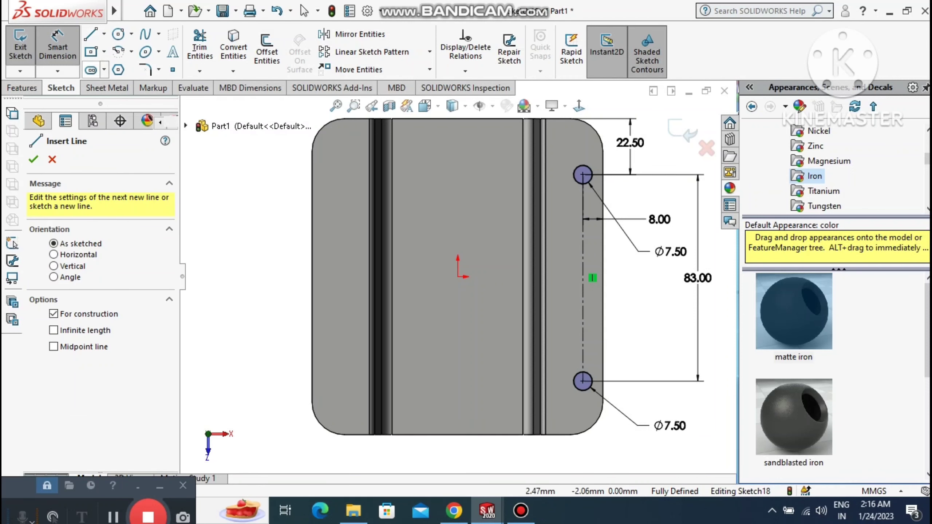
click(457, 275)
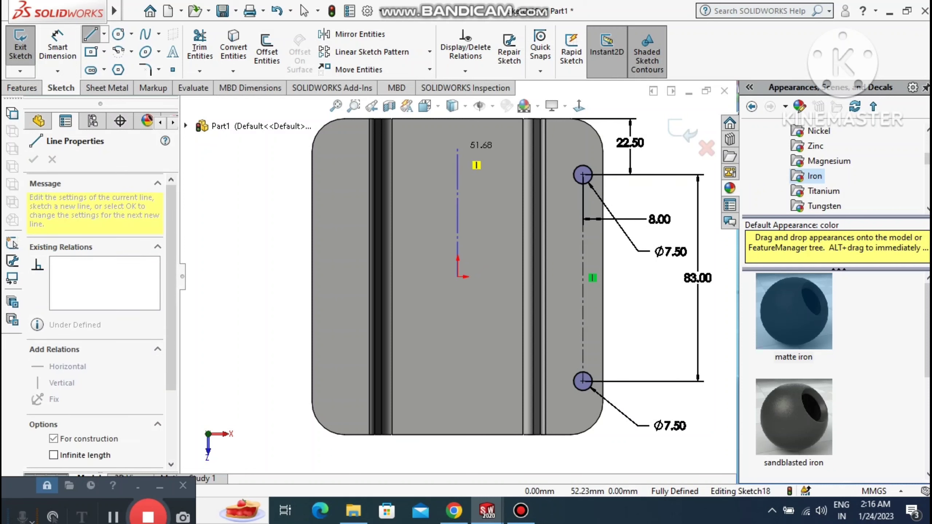
click(457, 146)
key(Escape)
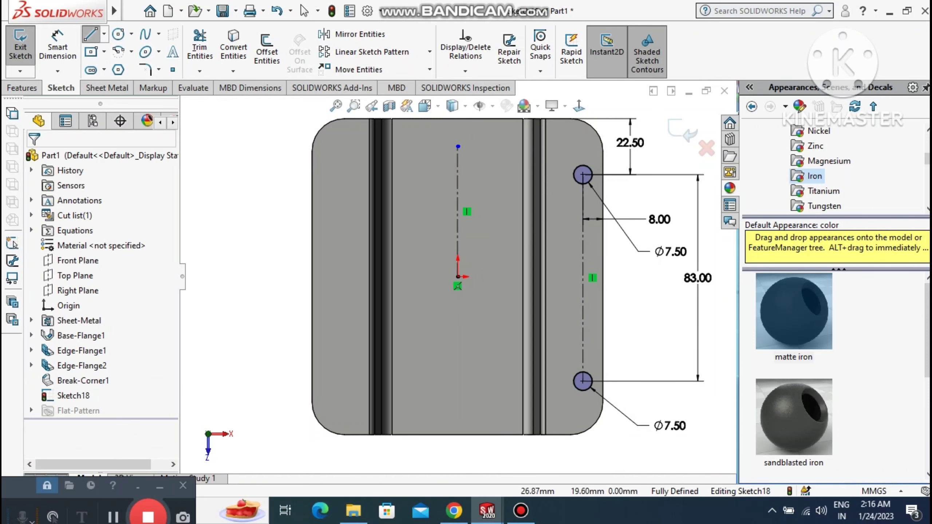
- Mirror the two circles and their connecting centerline about the vertical centerline through the origin
click(353, 34)
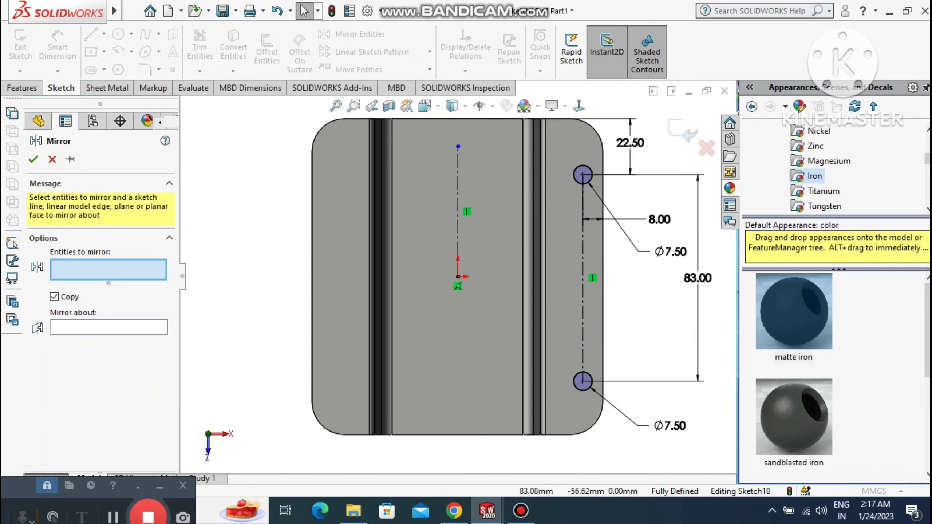
drag(646, 465, 485, 151)
click(133, 349)
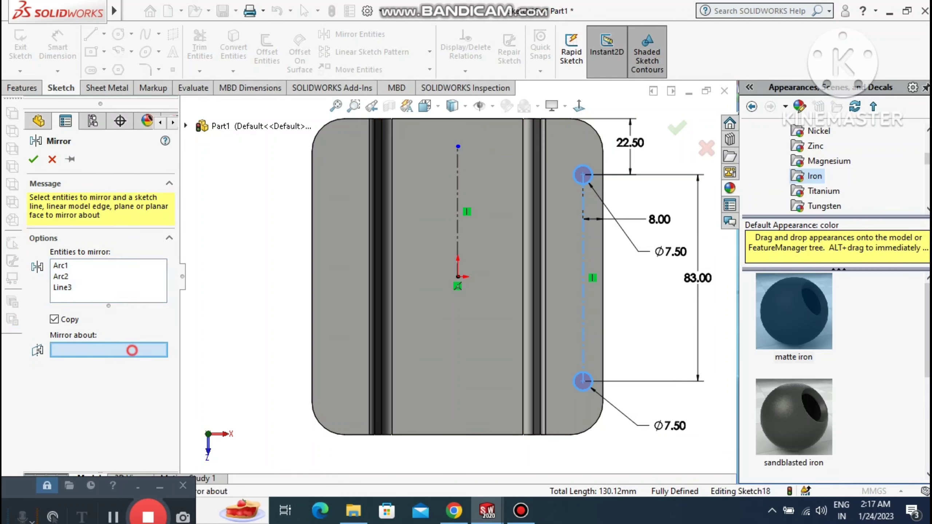
click(458, 228)
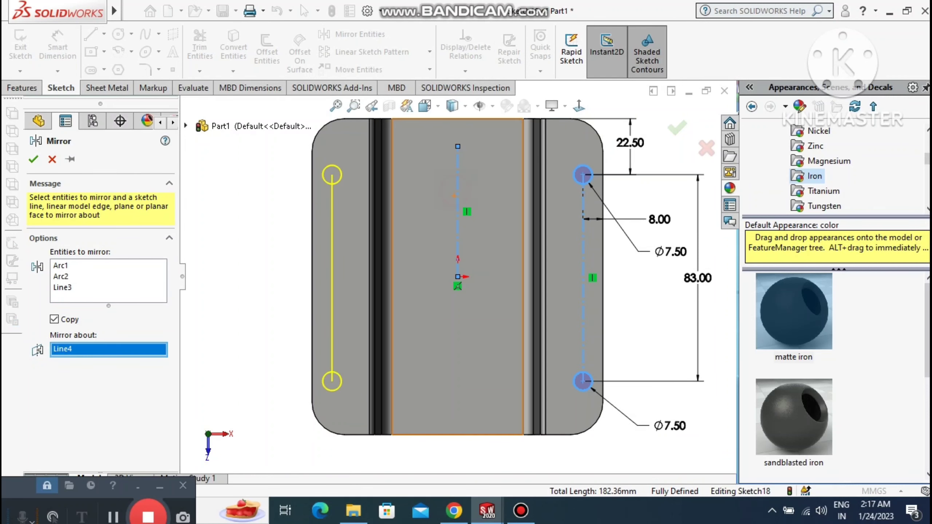
click(34, 159)
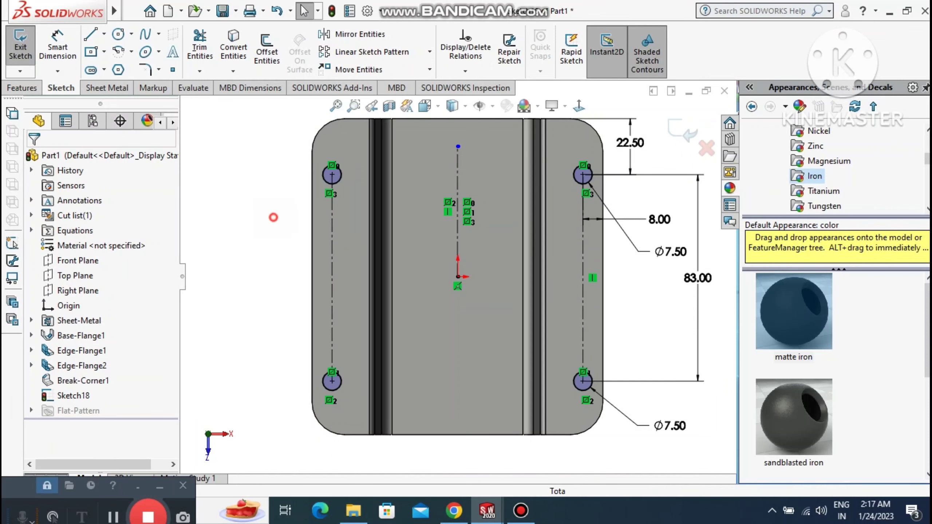
- Cut the four 7.5 mm circles through the mounting flanges with an Extruded Cut linked to the sheet thickness
click(35, 89)
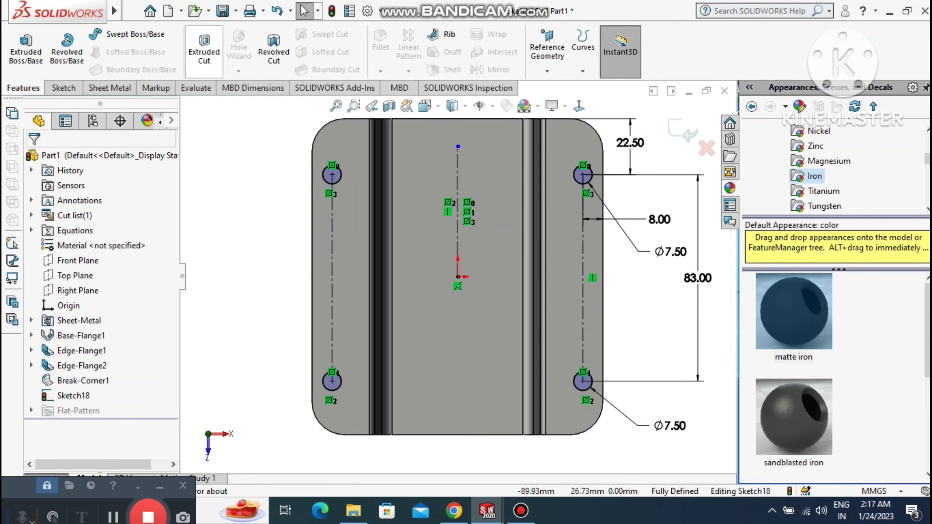
click(204, 51)
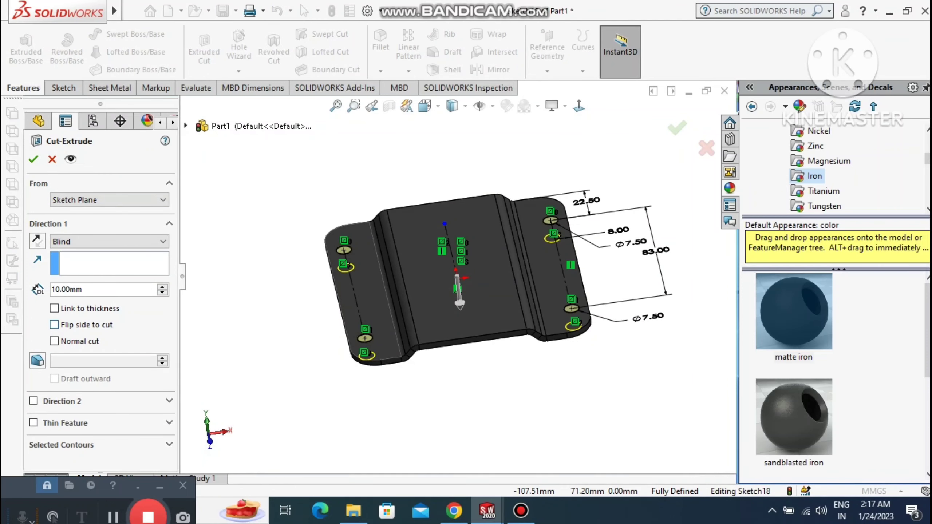
click(54, 309)
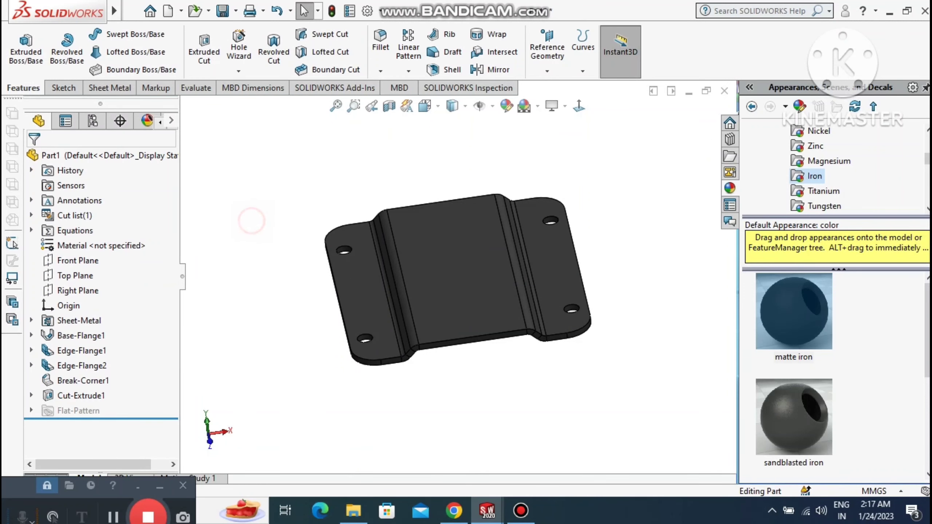
- Start a new sketch on the base flange's top face and view it straight on
click(430, 235)
right_click(430, 235)
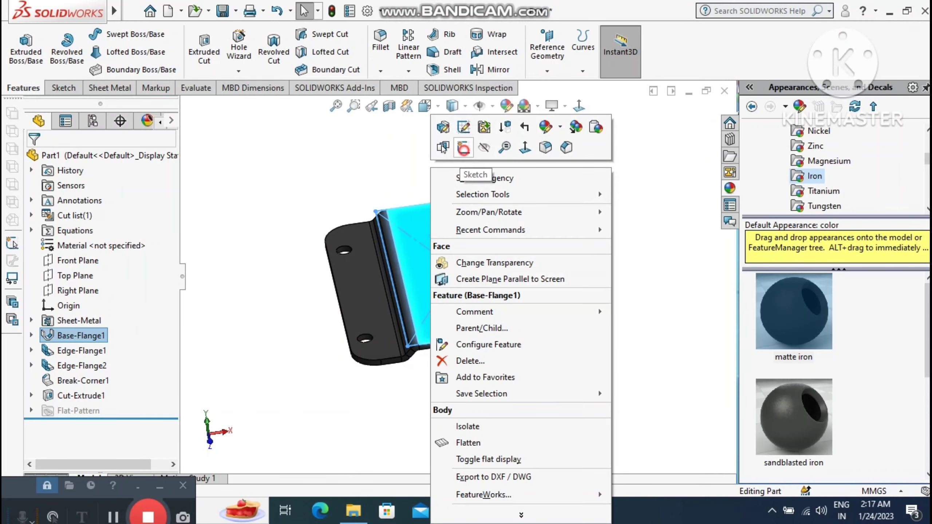
click(464, 151)
click(578, 106)
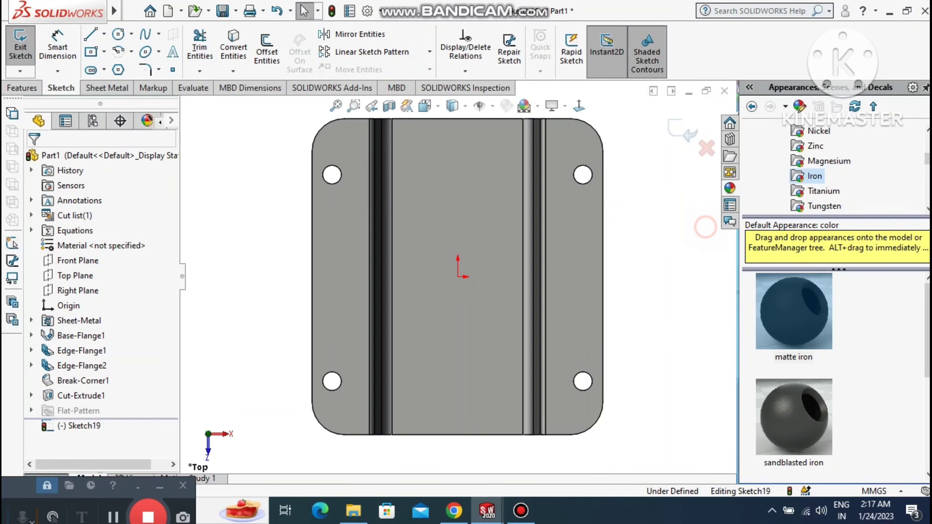
- Draw a vertical centerline about 49 mm upward and a horizontal centerline about 41 mm rightward, both from the origin
key(alt+v)
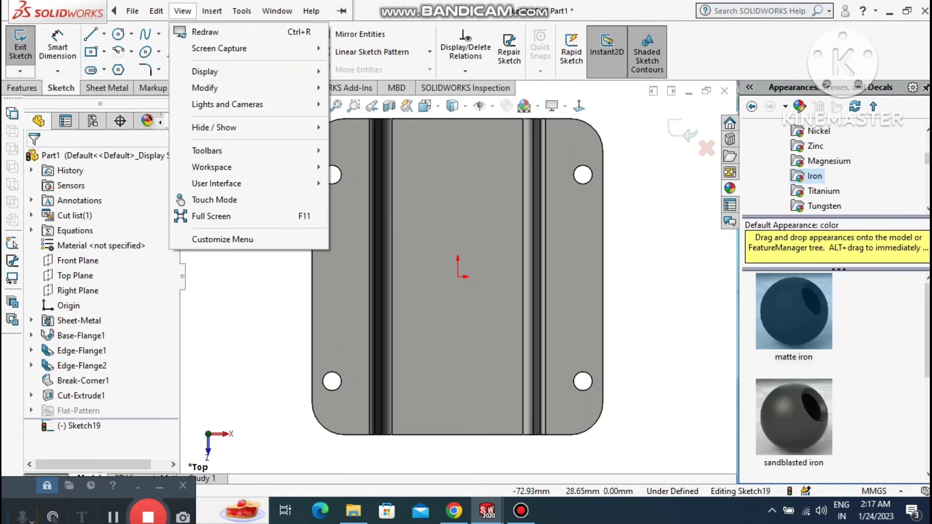
click(104, 52)
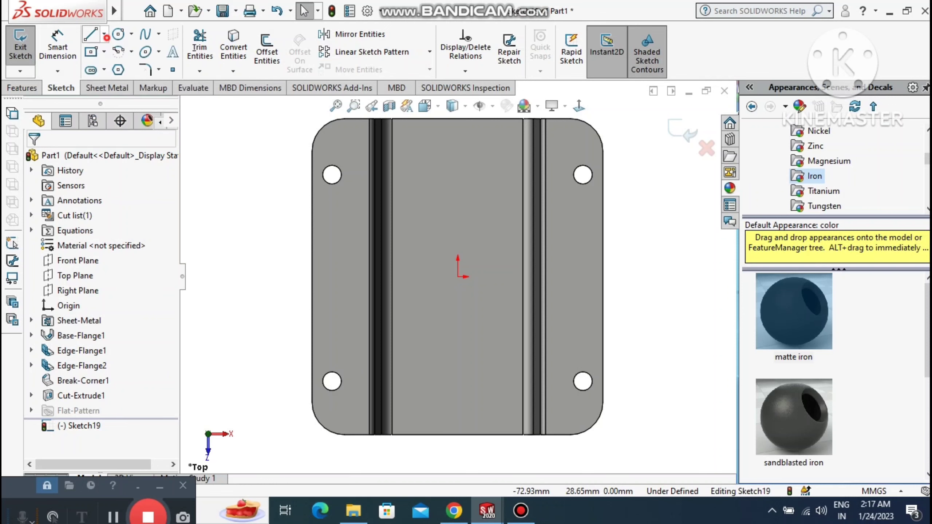
click(105, 35)
click(121, 66)
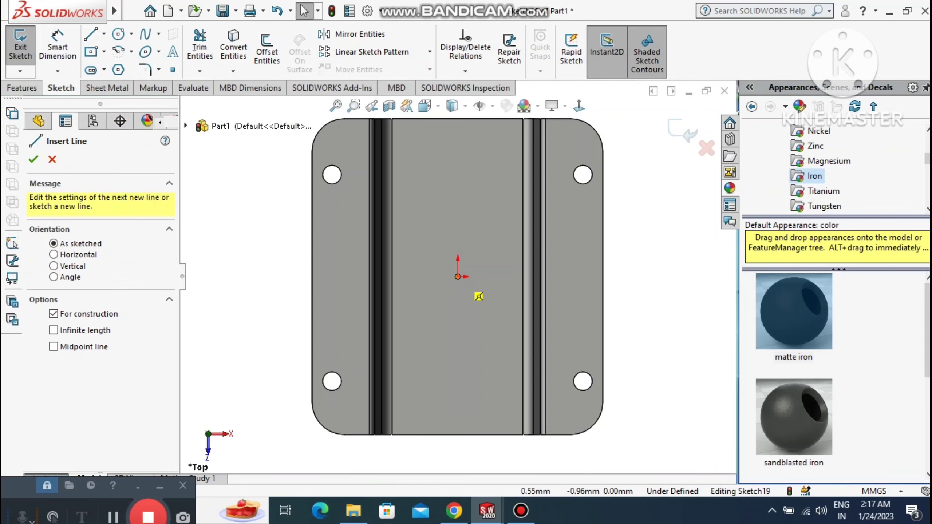
click(457, 276)
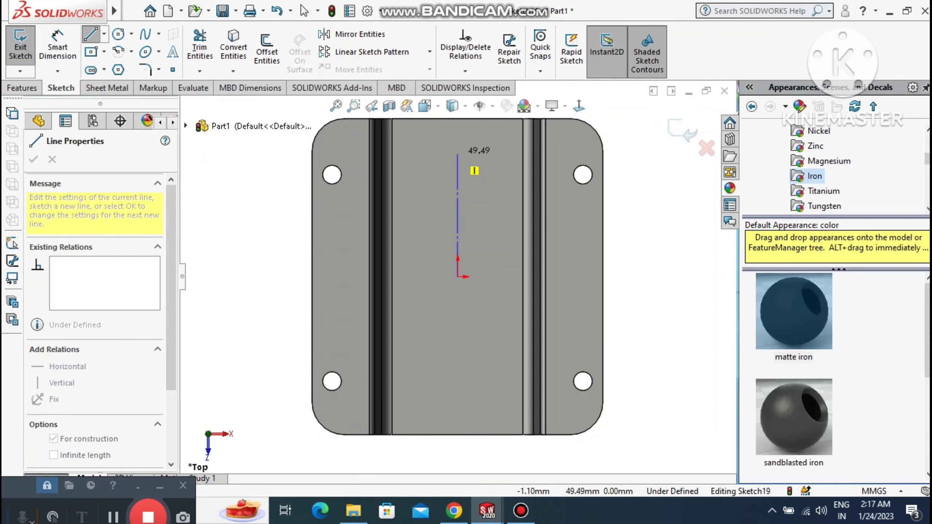
click(458, 154)
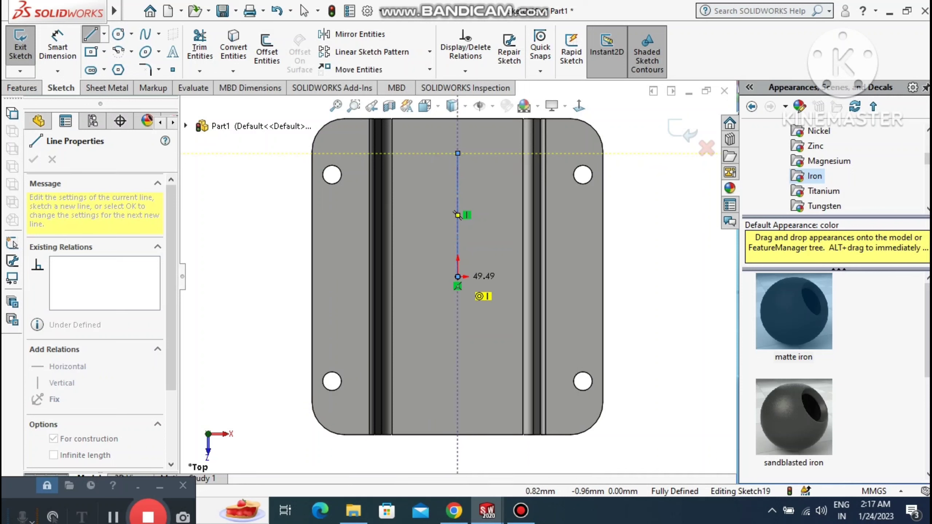
click(457, 276)
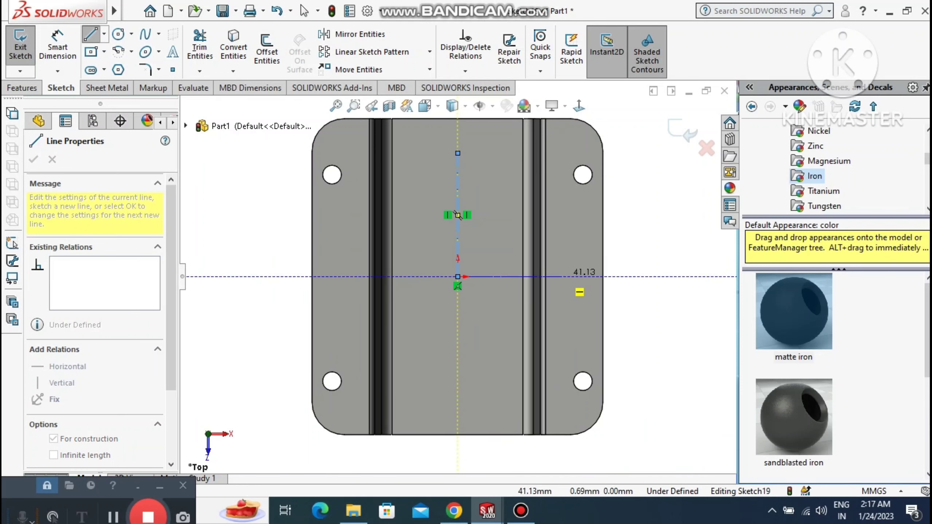
click(579, 276)
key(Escape)
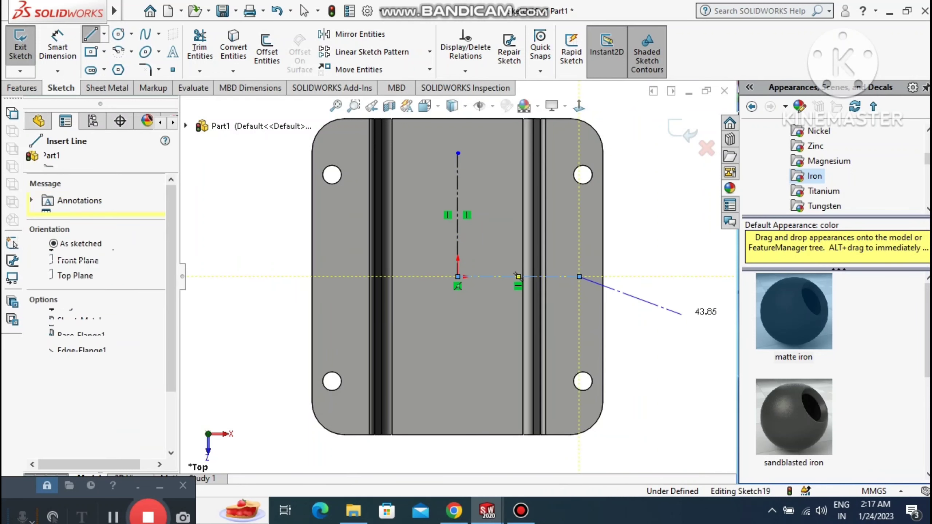
key(Escape)
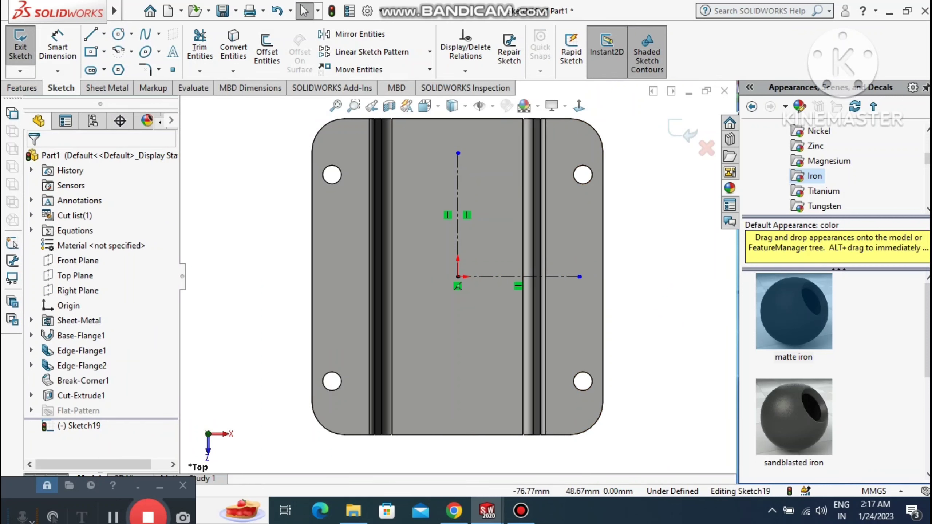
- Sketch a U-shaped line profile about 22.5 mm wide and 22.9 mm deep below the horizontal centerline, straddling the origin
click(90, 34)
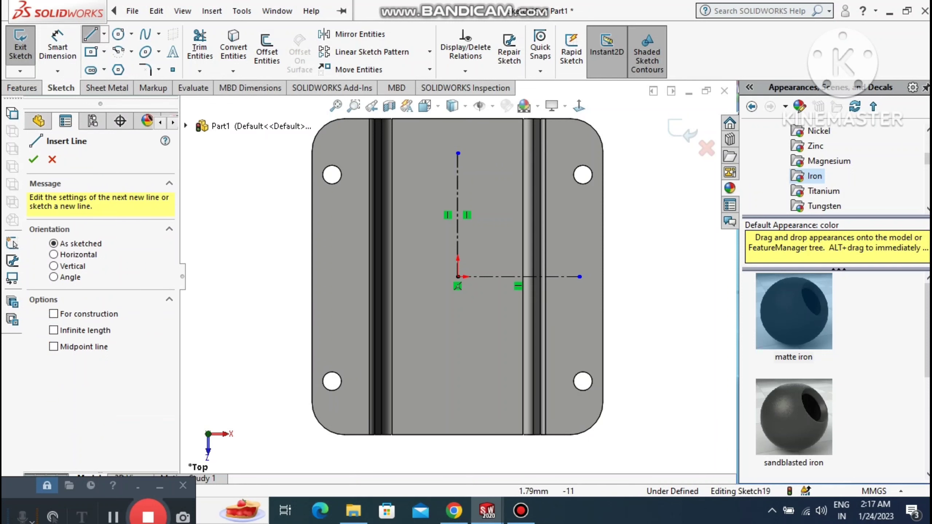
click(488, 277)
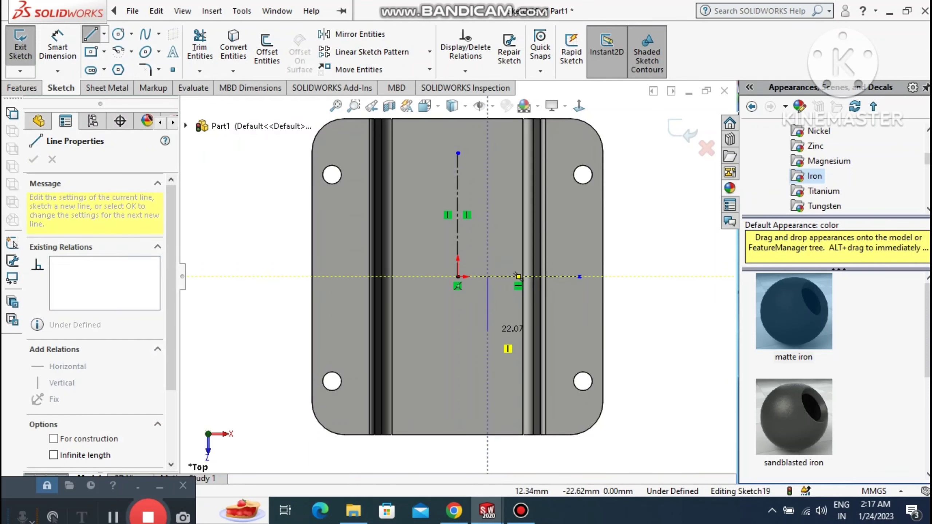
click(487, 333)
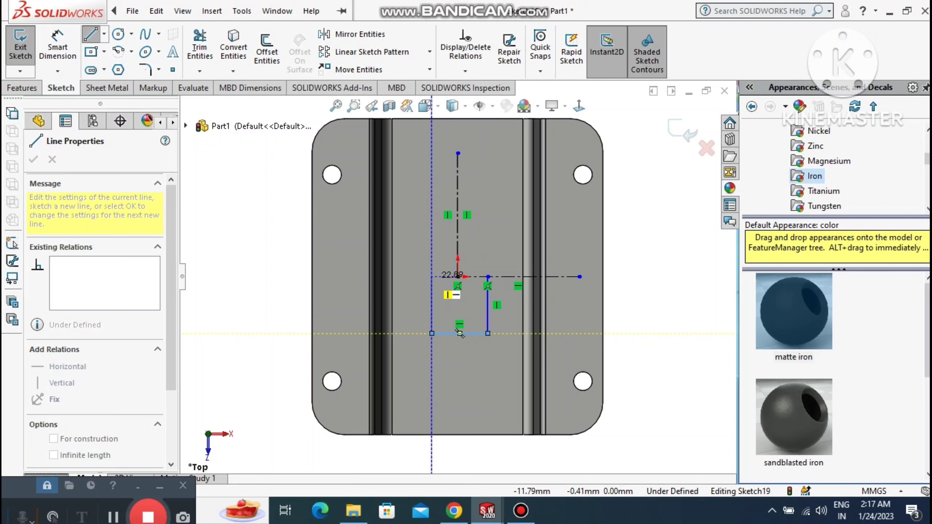
click(432, 333)
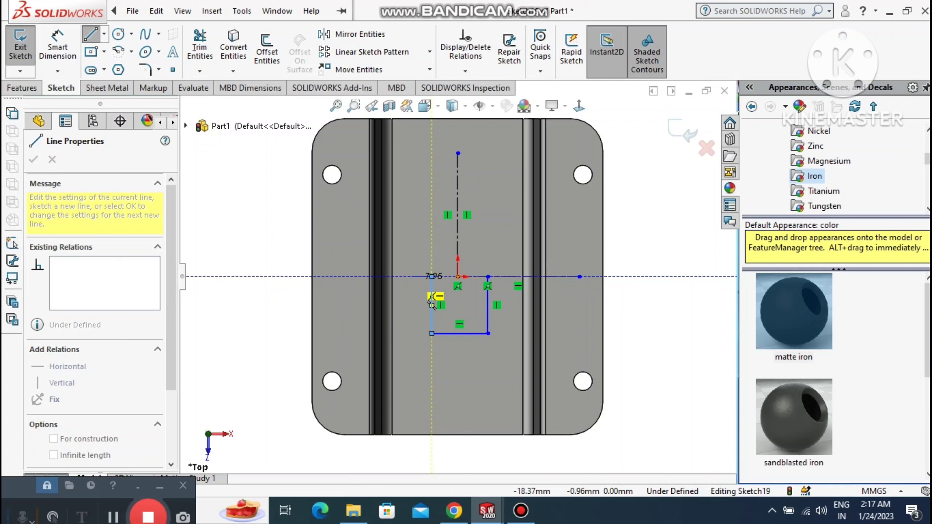
click(432, 276)
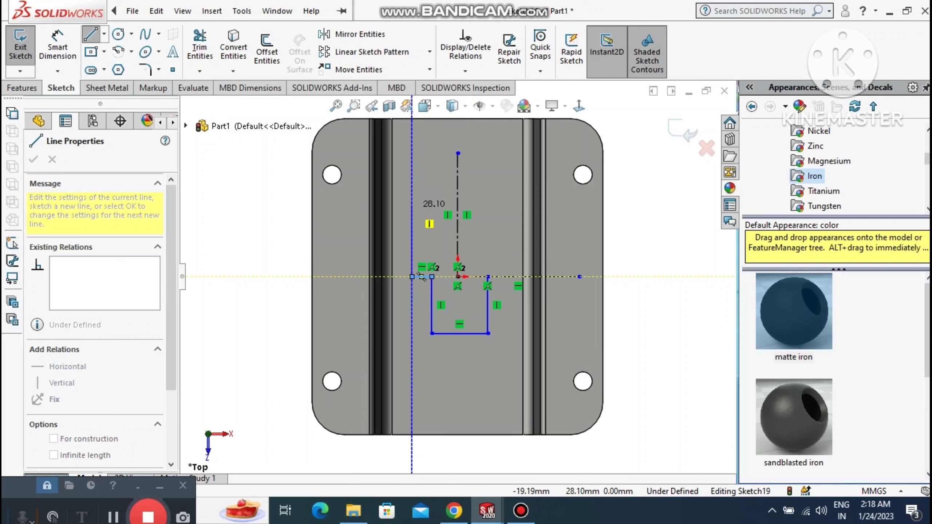
- Continue the profile about 8 mm left, 31 mm up and 6 mm right, then around a notch about 7 mm deep and 6 mm wide
click(411, 276)
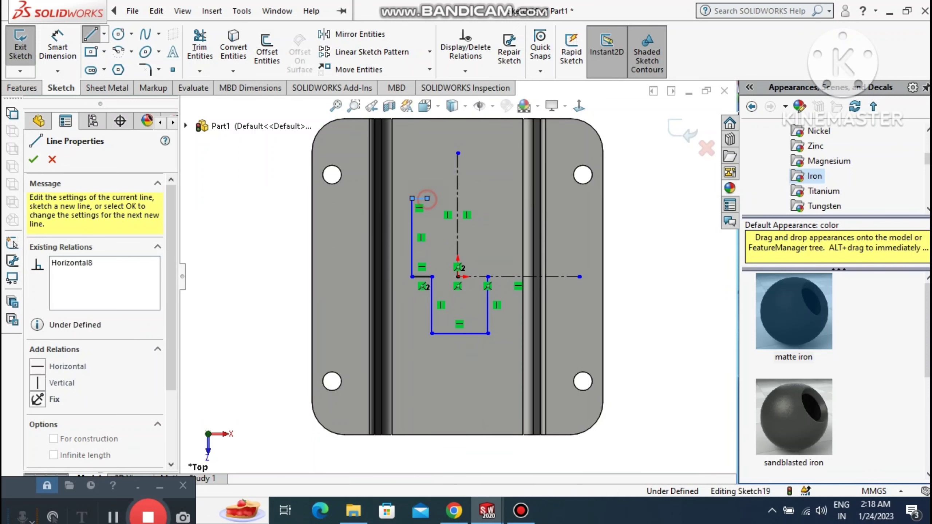
click(412, 198)
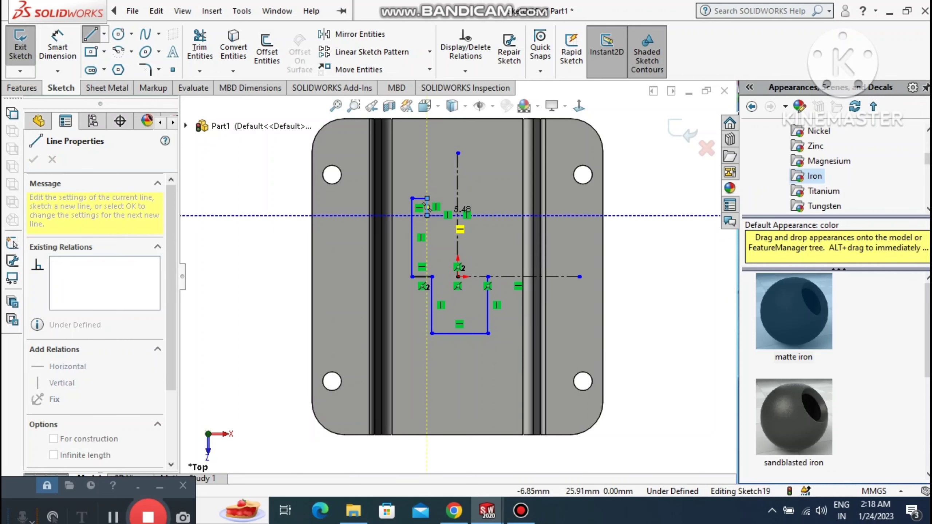
click(427, 215)
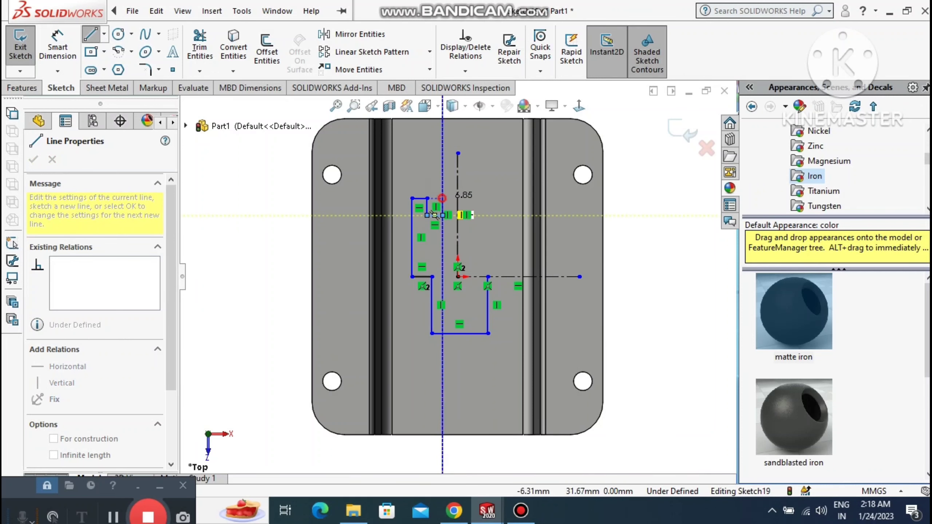
click(442, 214)
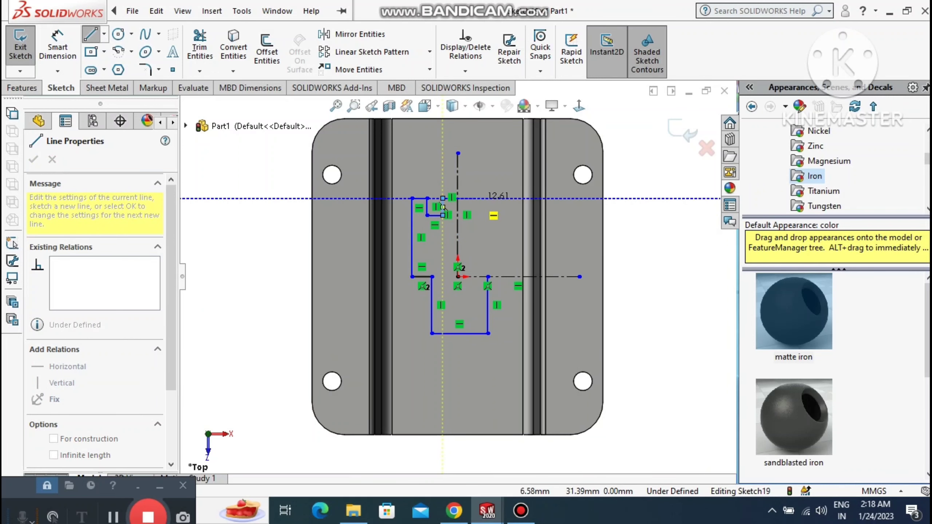
click(442, 199)
key(Escape)
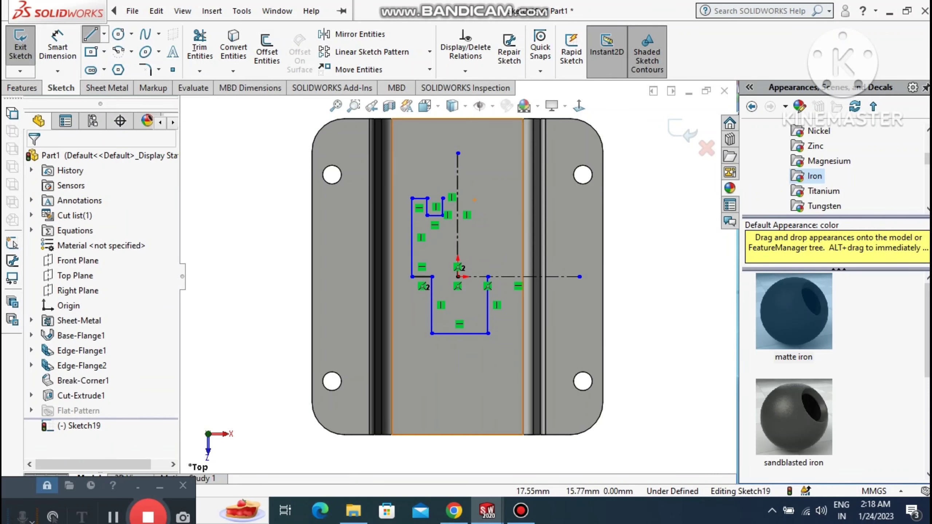
- Draw a horizontal line about 6 mm long from the notch's upper end to the vertical centerline
scroll(463, 183, down, 1)
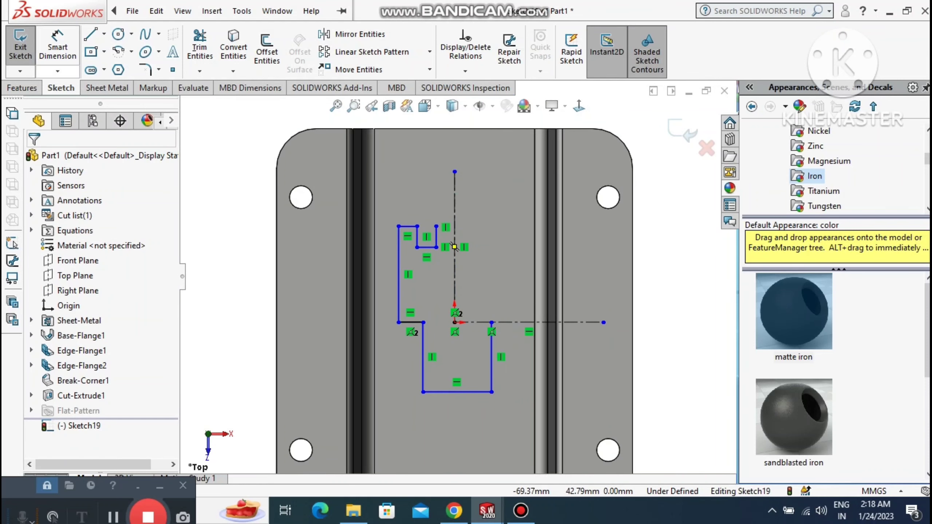
scroll(58, 53, down, 1)
click(61, 87)
click(90, 34)
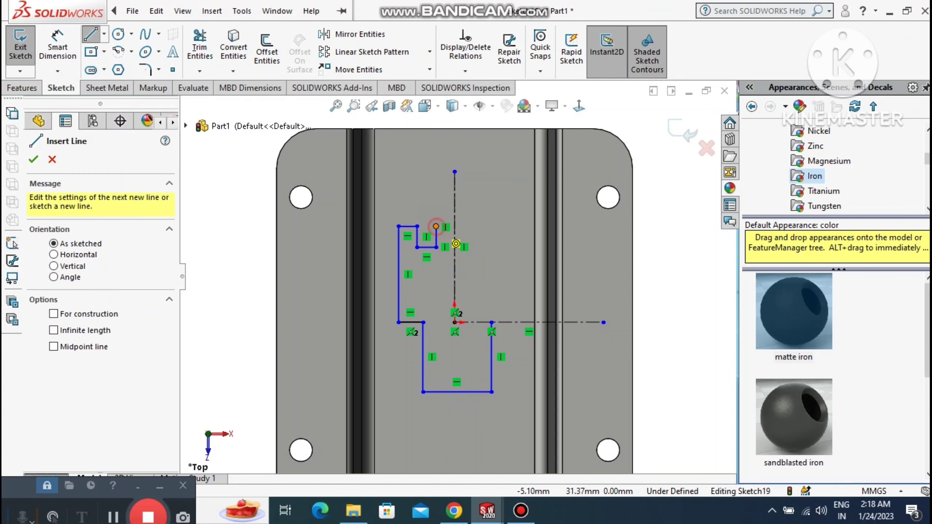
click(436, 226)
click(455, 226)
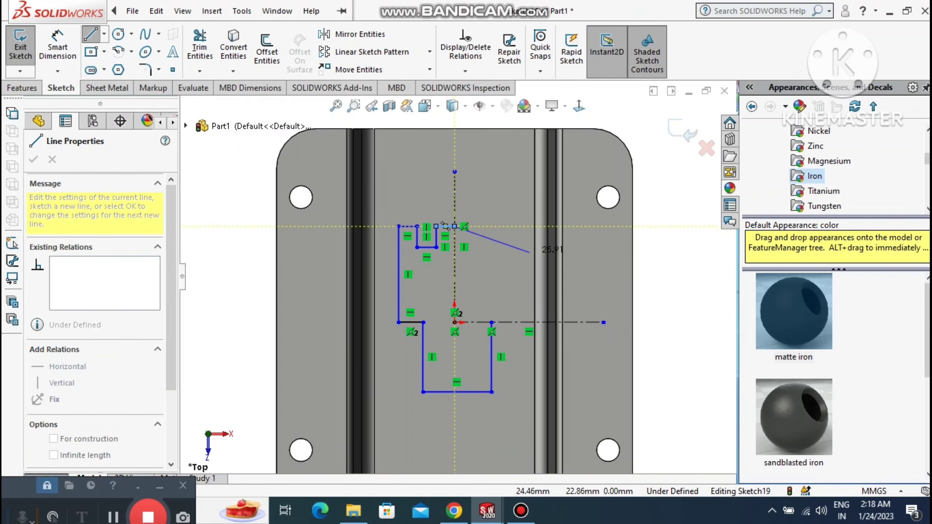
key(Escape)
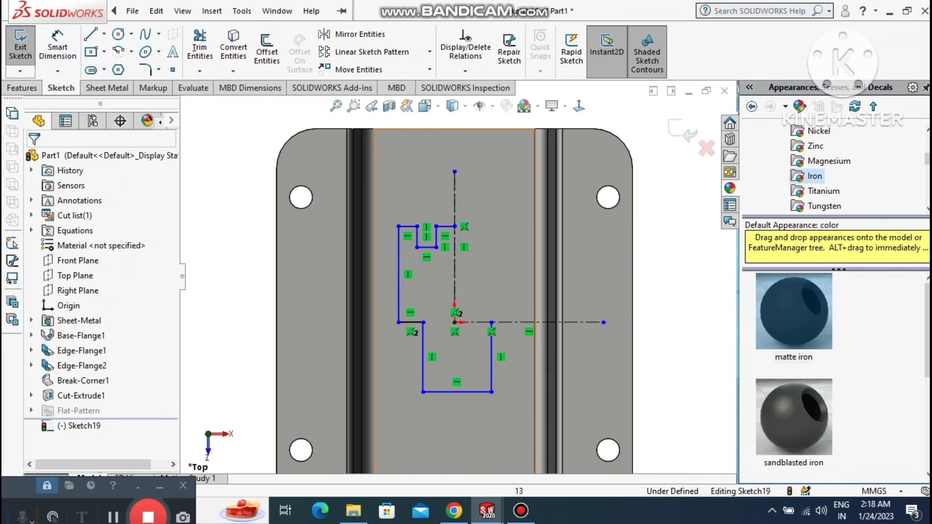
- Make the two vertical sides of the lower U-shaped profile symmetric about the vertical centerline
click(492, 360)
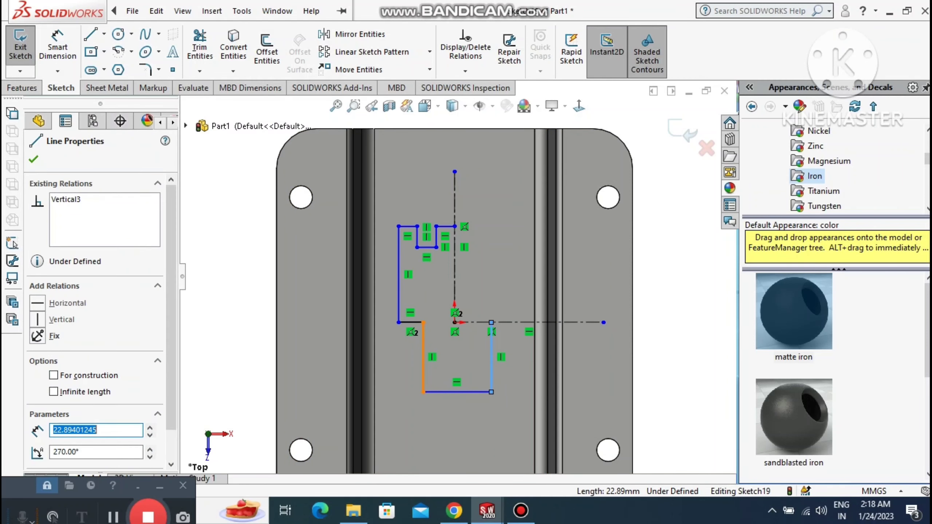
ctrl+click(422, 357)
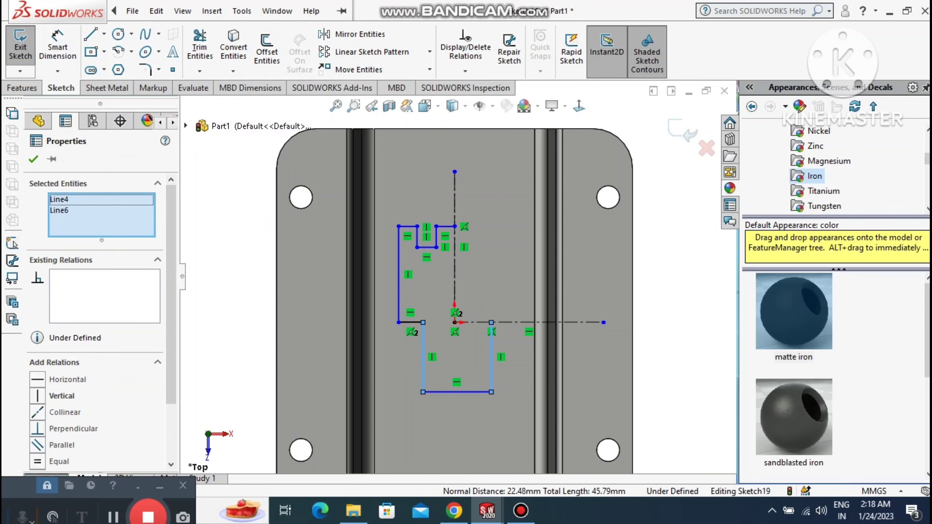
ctrl+click(454, 278)
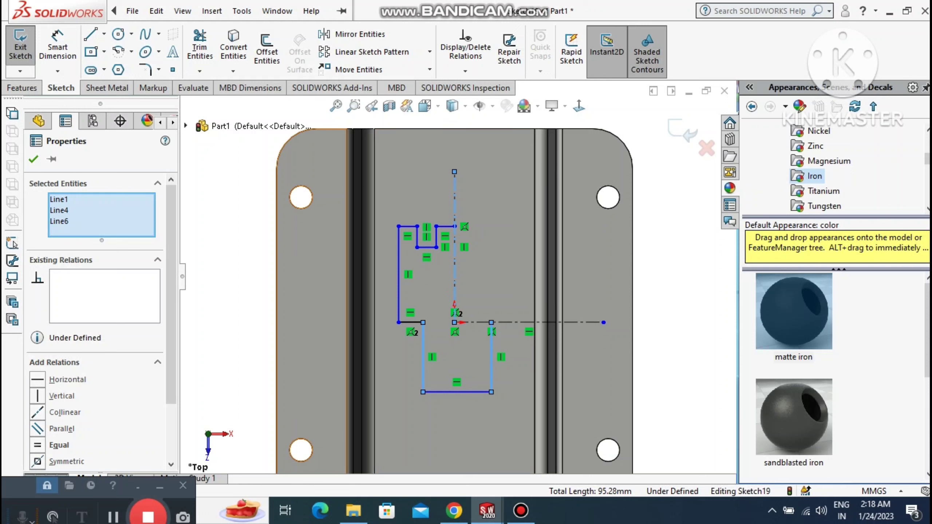
click(37, 462)
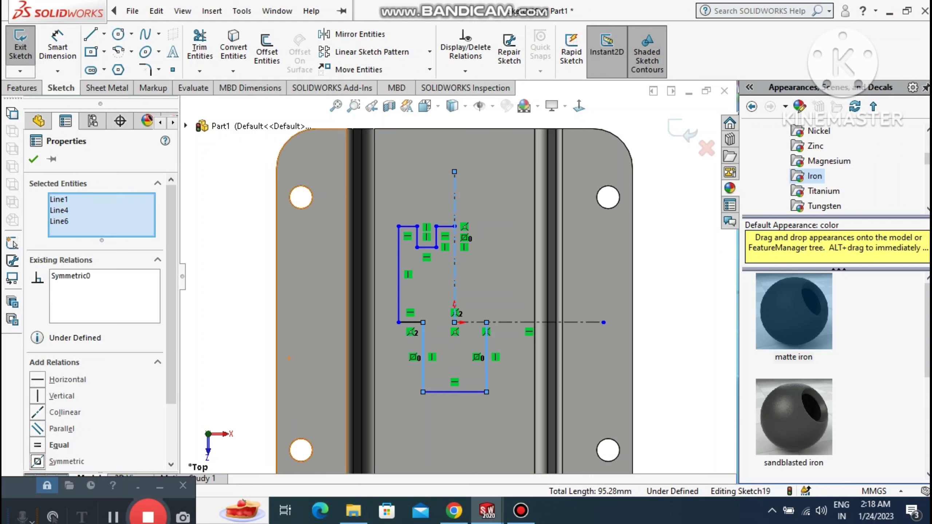
key(Escape)
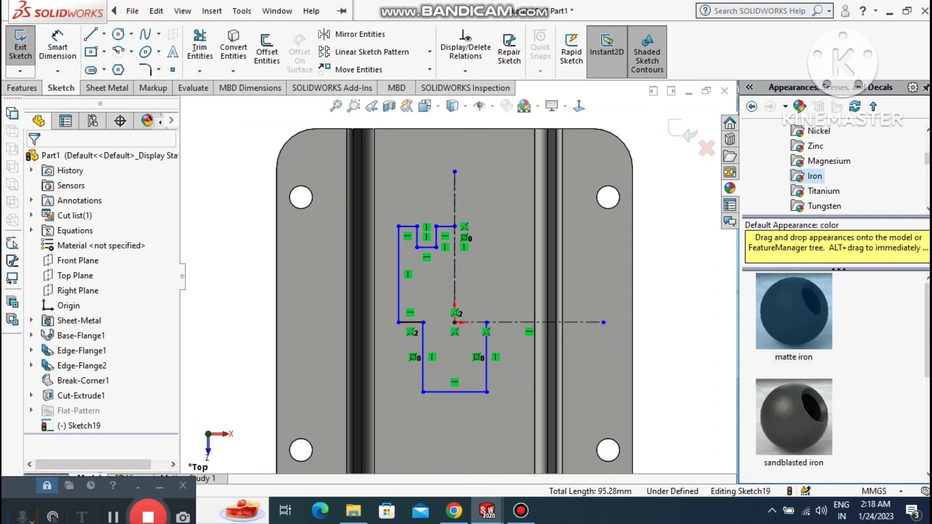
- Dimension the bottom line of the lower U-shaped profile and set its length to 19.88 mm
click(59, 43)
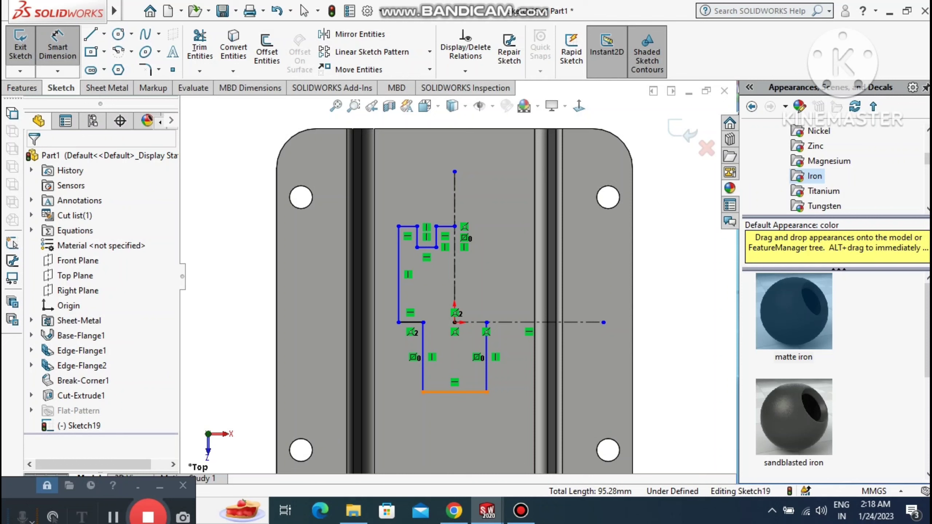
click(454, 392)
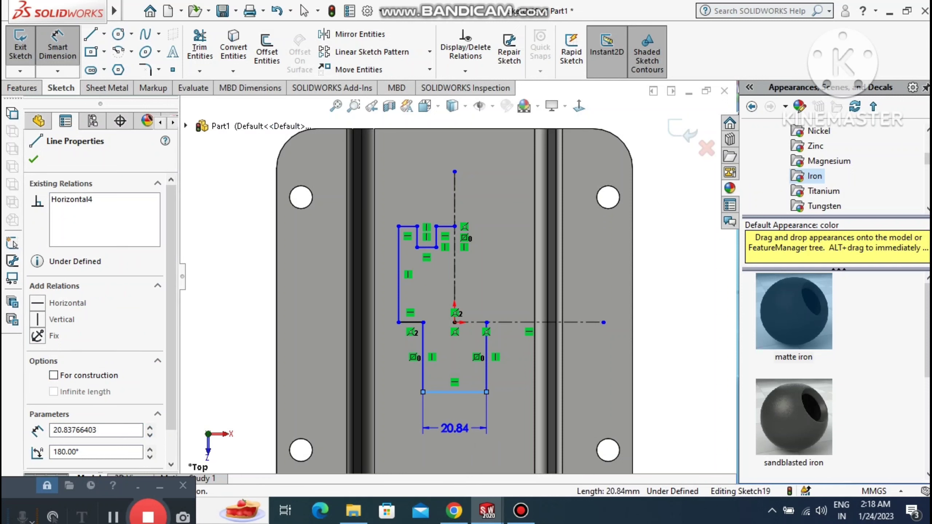
click(455, 427)
text(1)
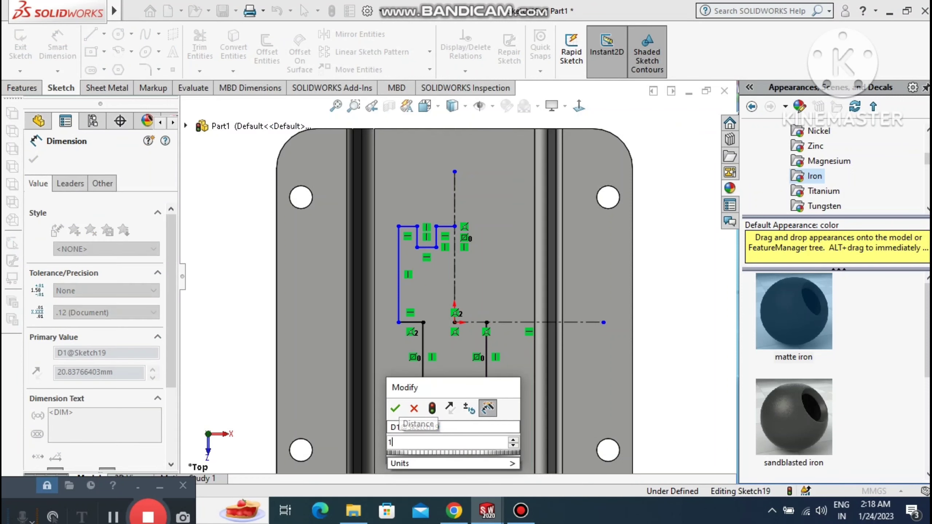
text(9)
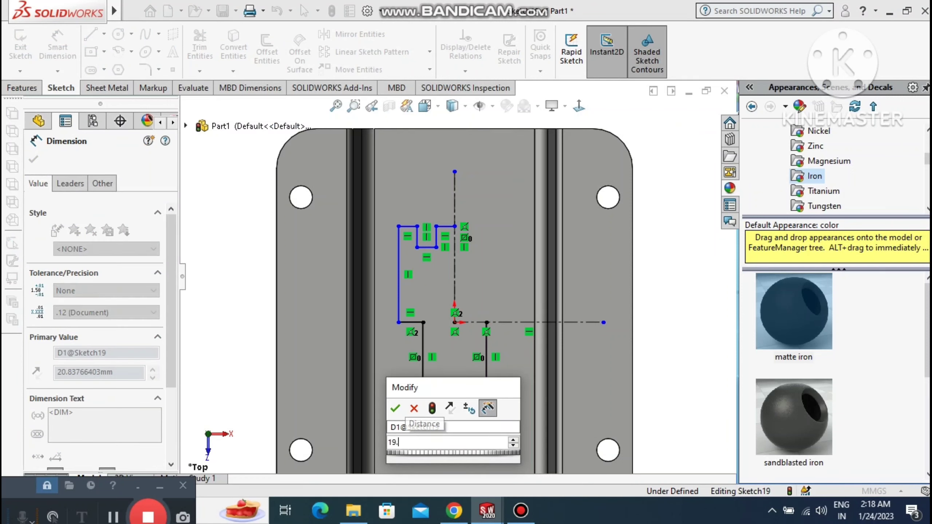
text(.88)
key(Return)
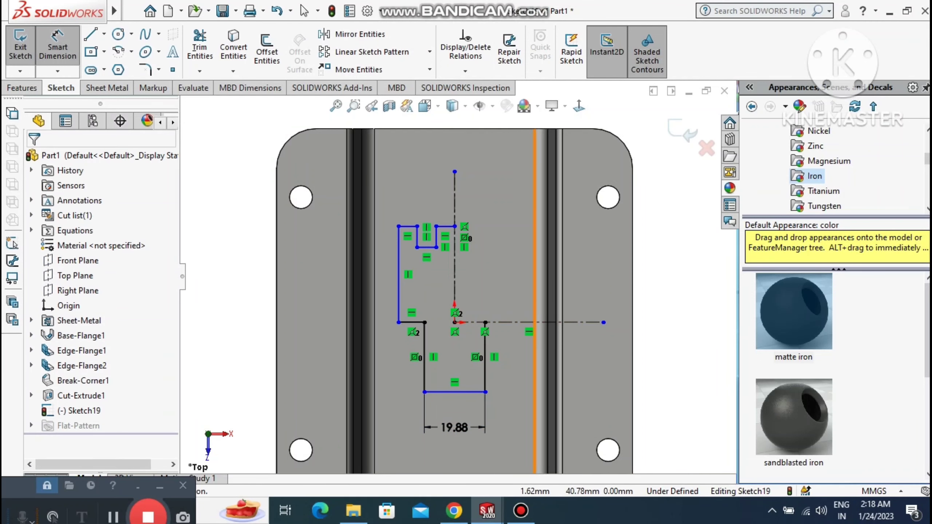
- Dimension the distance between the U-shaped profile's bottom line and the base flange's lower edge as 33.78 mm
click(335, 105)
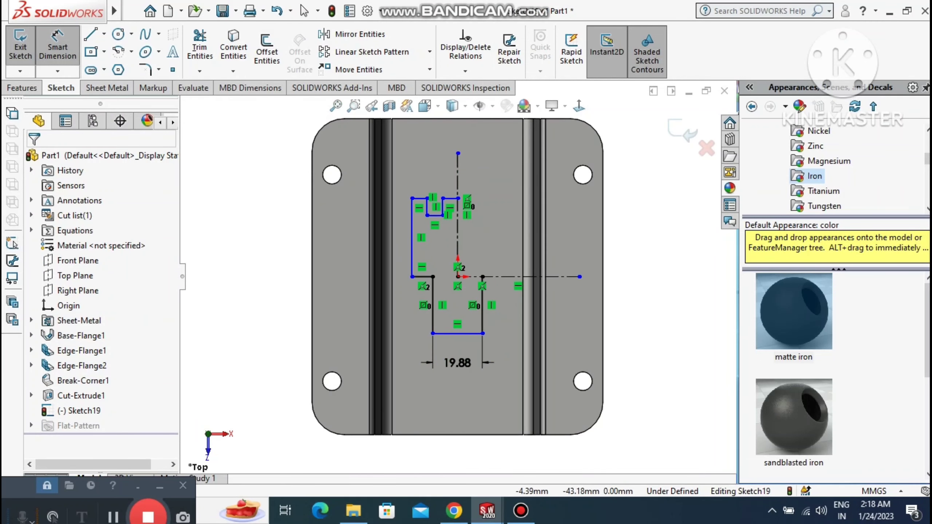
click(456, 333)
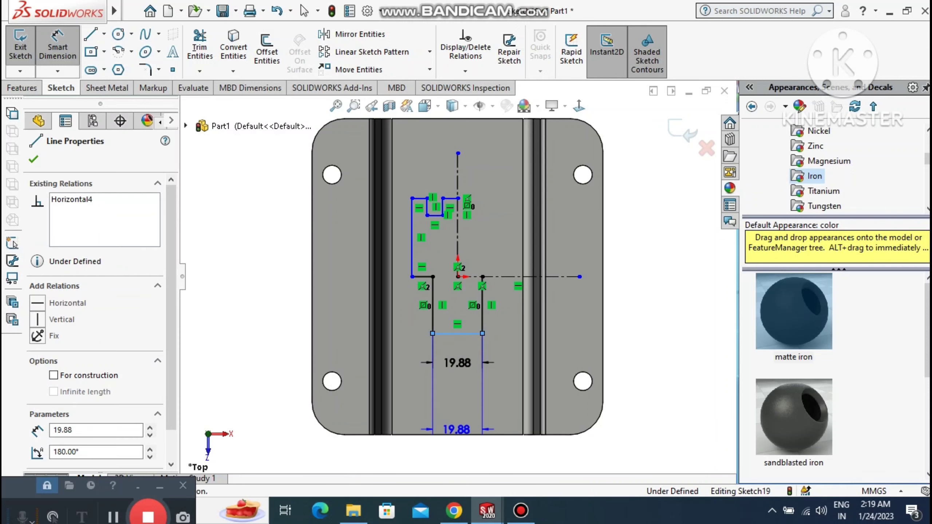
click(456, 435)
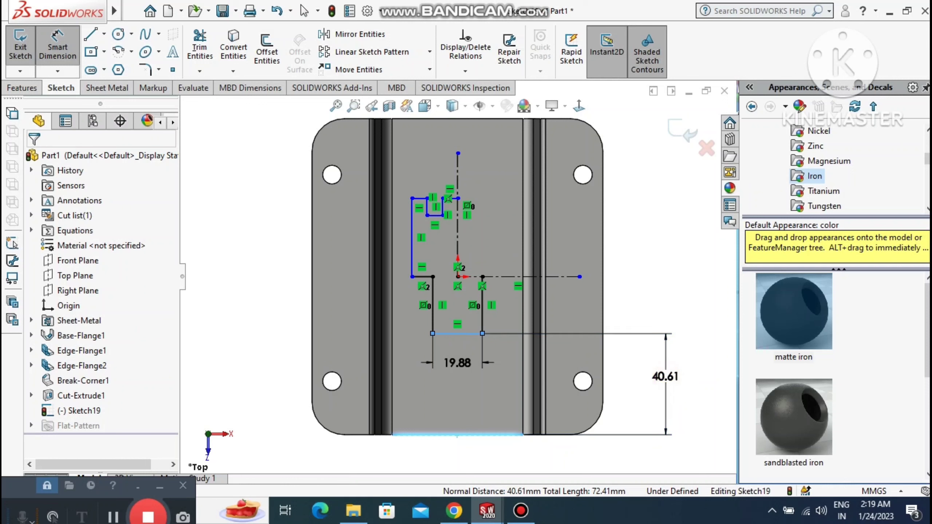
click(666, 376)
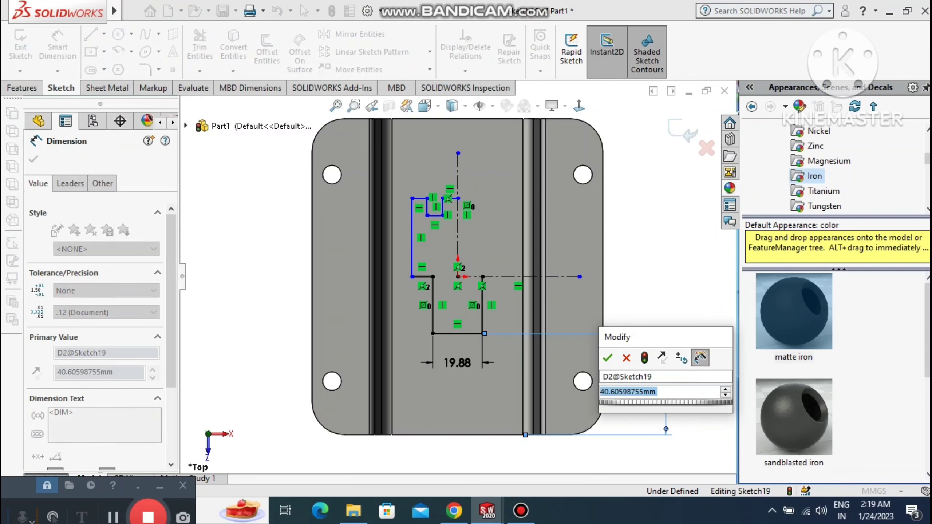
text(33.78)
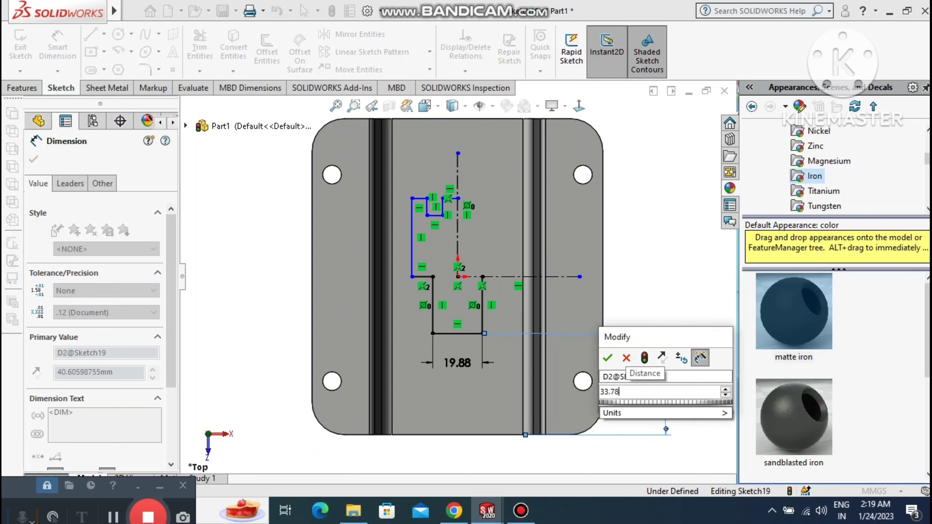
key(Return)
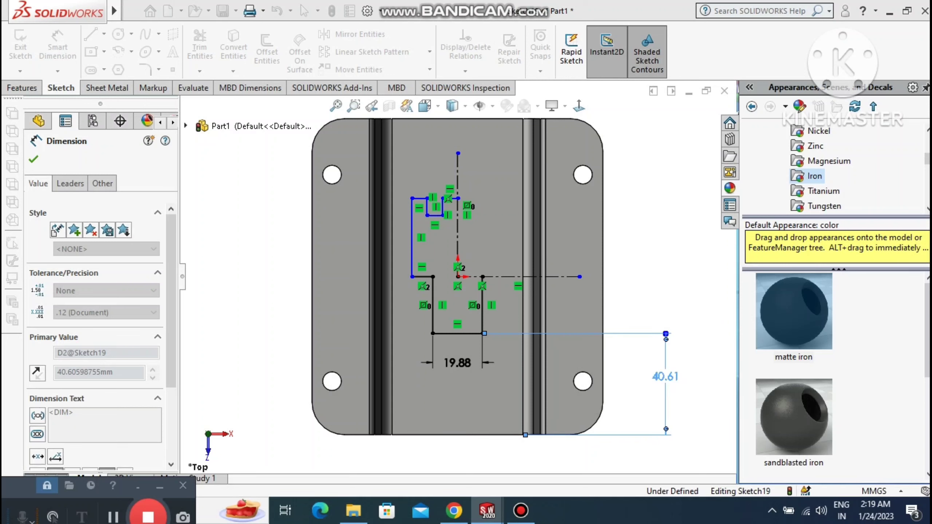
click(670, 255)
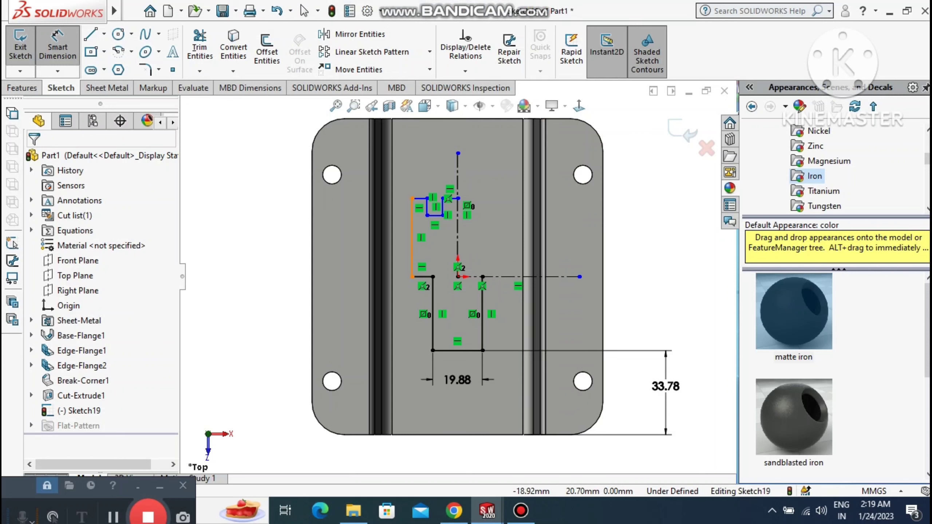
- Dimension the long vertical line of the upper profile and set its length to 30.74 mm
click(412, 226)
click(240, 243)
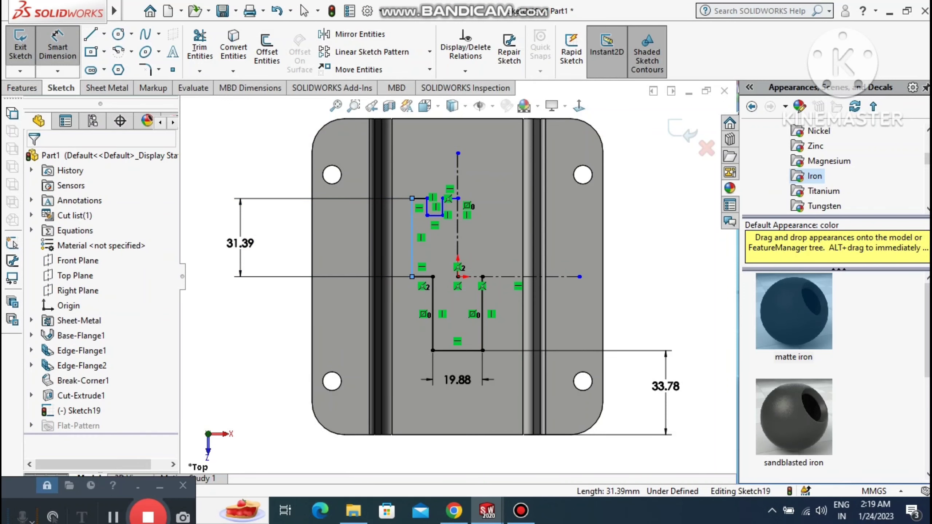
text(30)
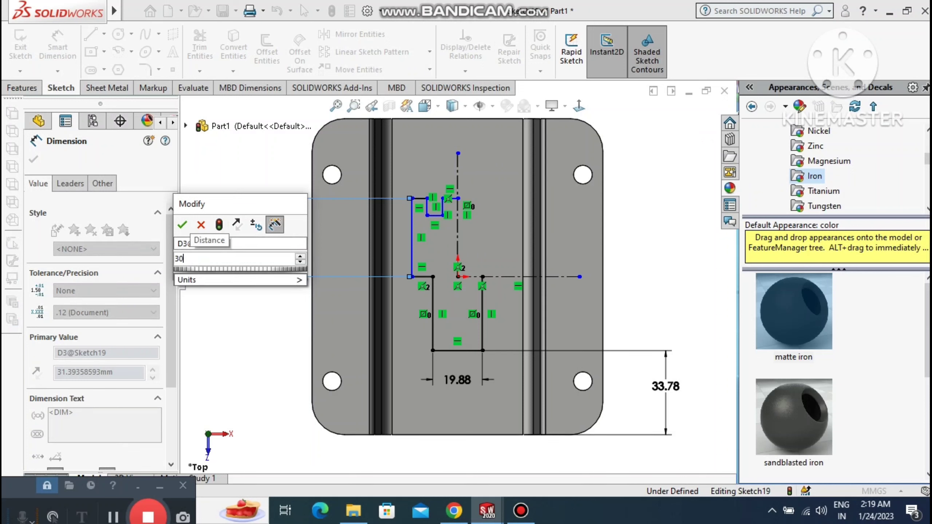
text(.74)
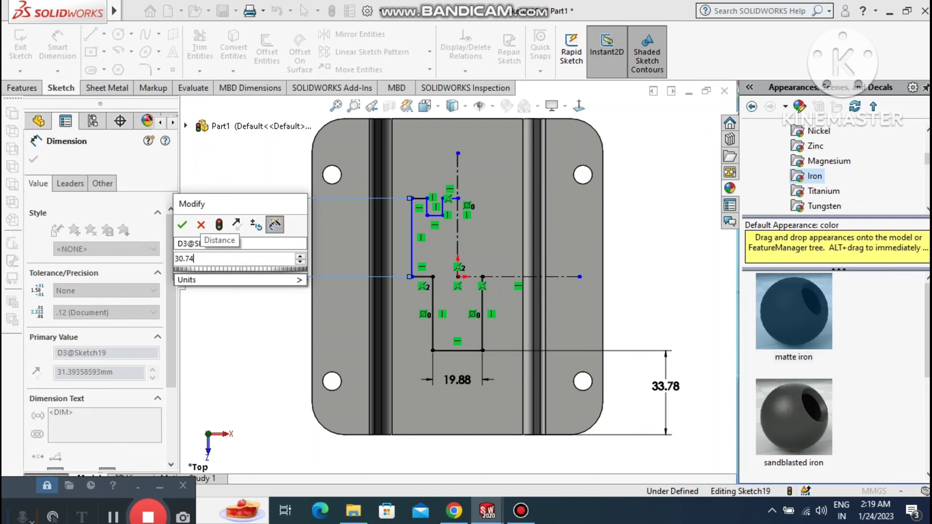
key(Return)
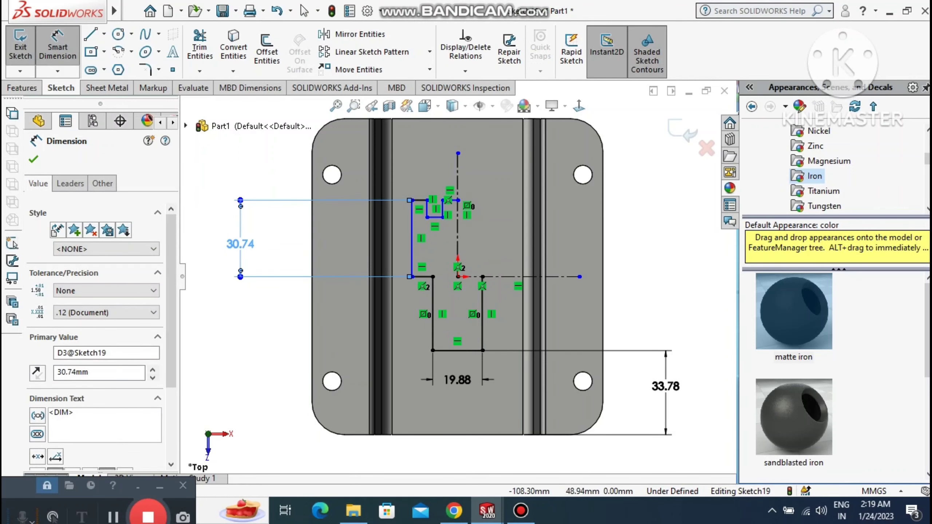
key(Escape)
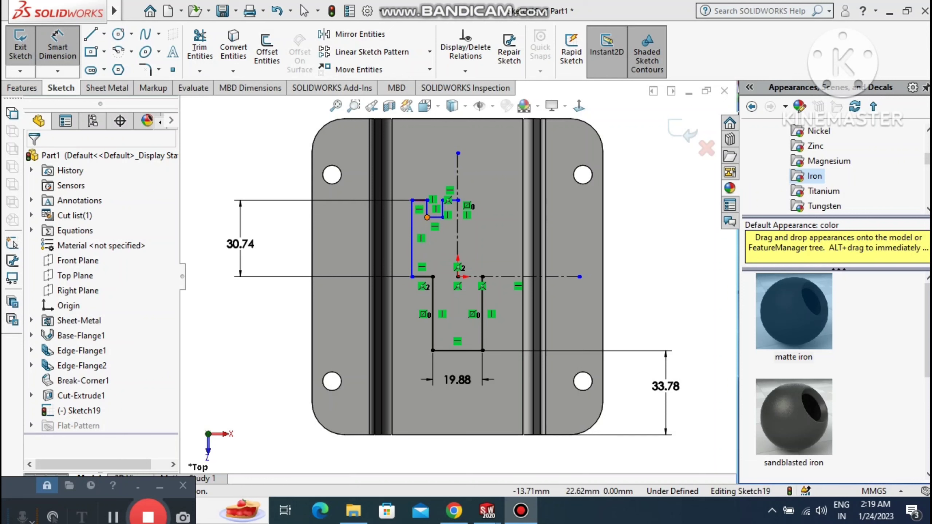
- Dimension the notch's width between its two lower corner points and set it to 5.08 mm
click(427, 218)
click(443, 217)
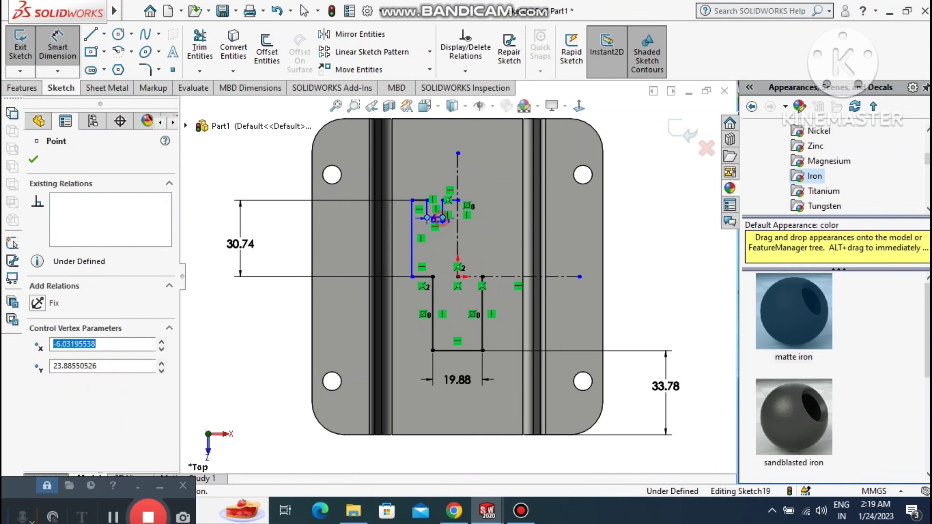
click(438, 251)
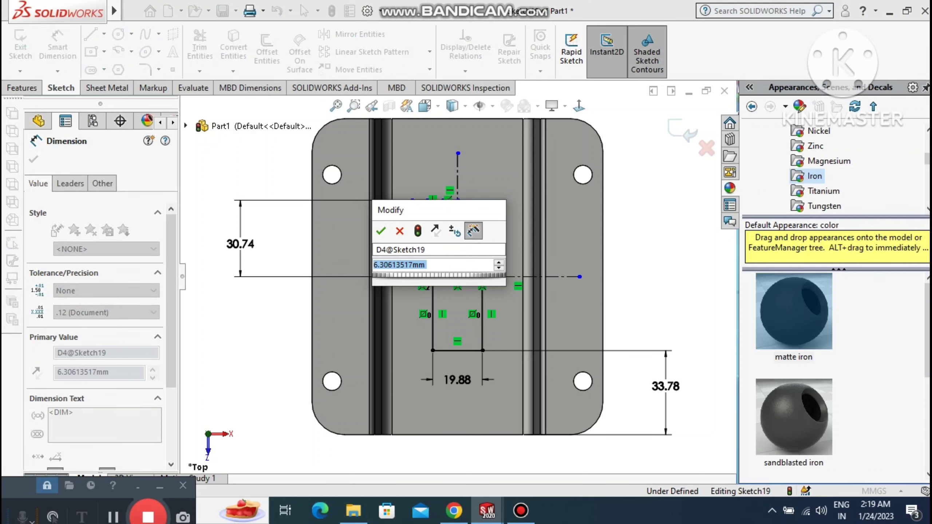
text(5.08)
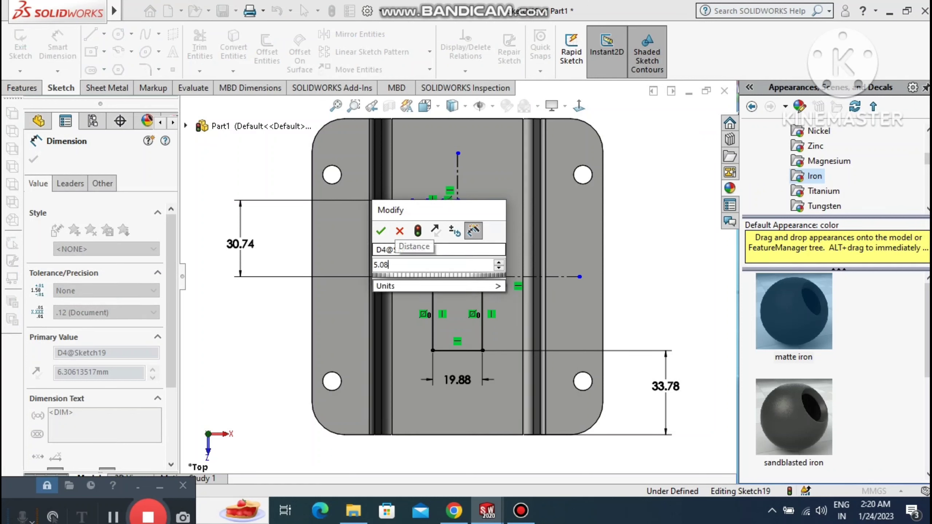
key(Return)
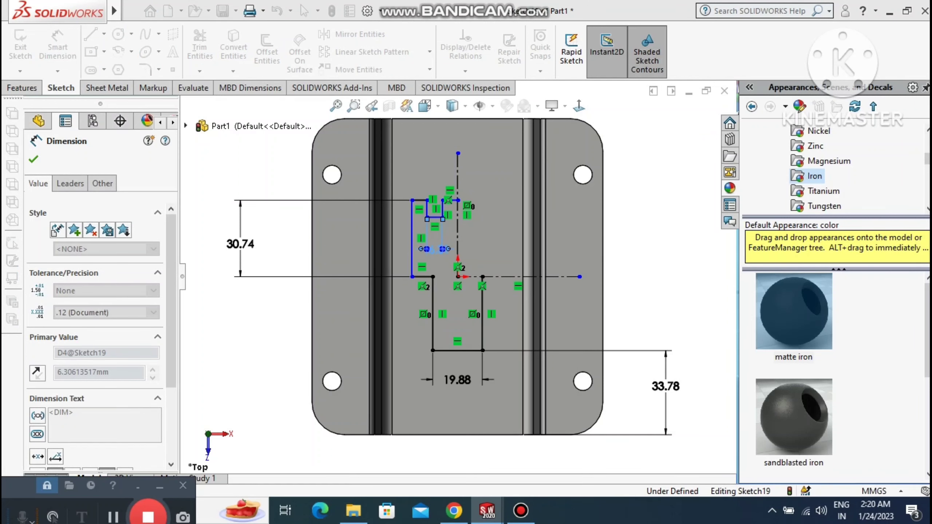
click(647, 223)
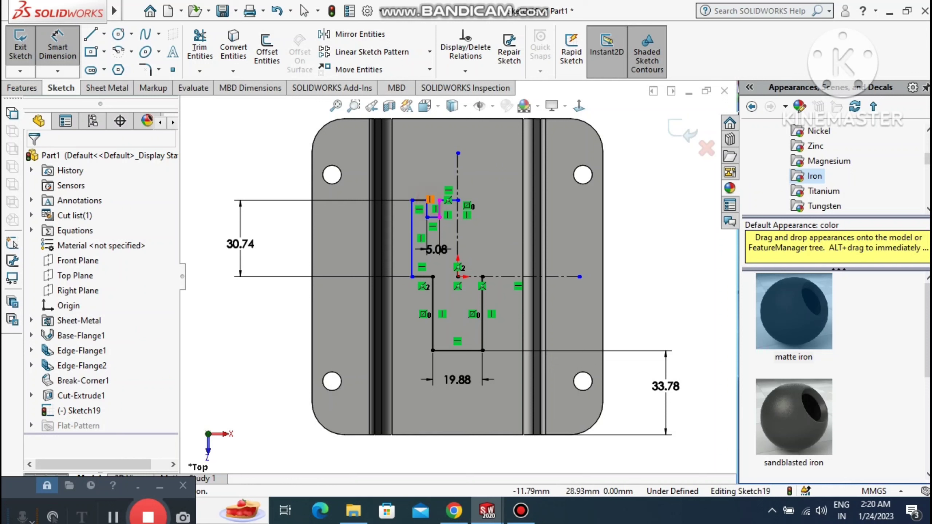
- Dimension the notch's depth from its lower corner to the upper profile's outer corner and set it to 3.81 mm
click(426, 218)
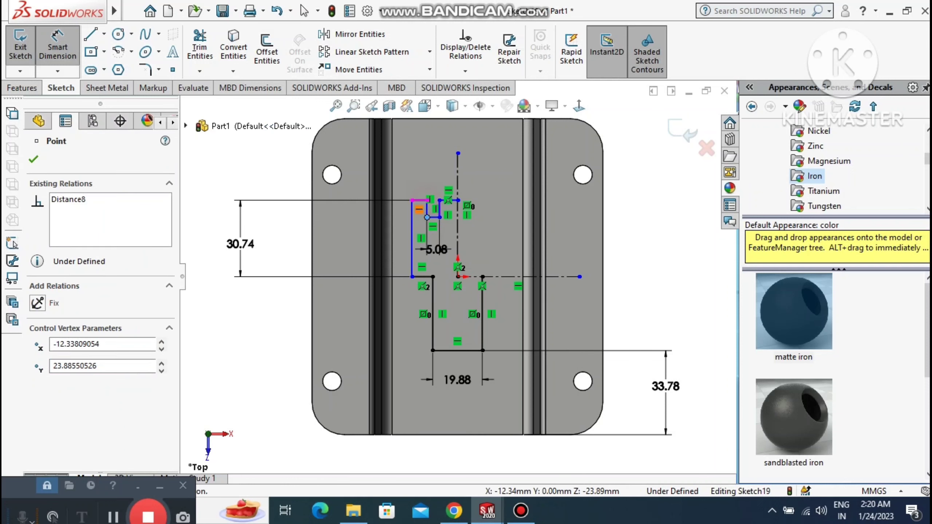
click(412, 200)
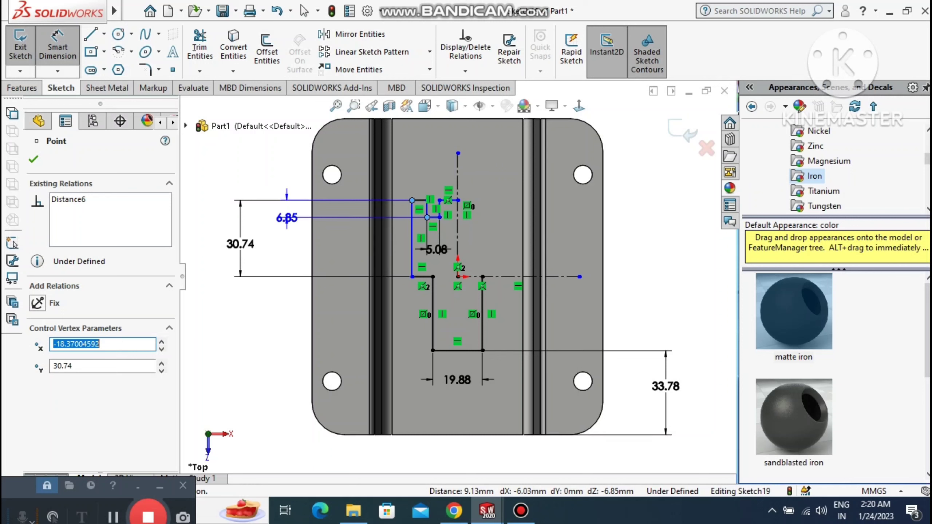
click(286, 206)
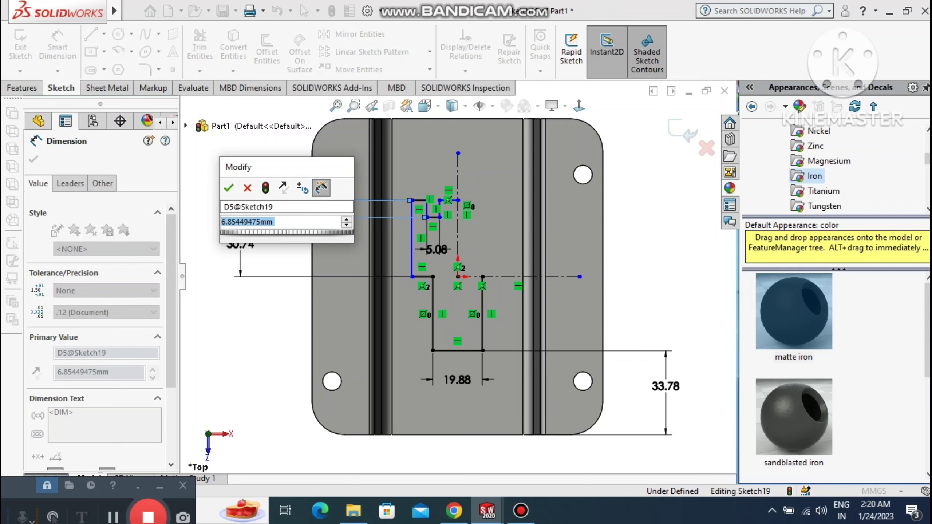
text(3.81)
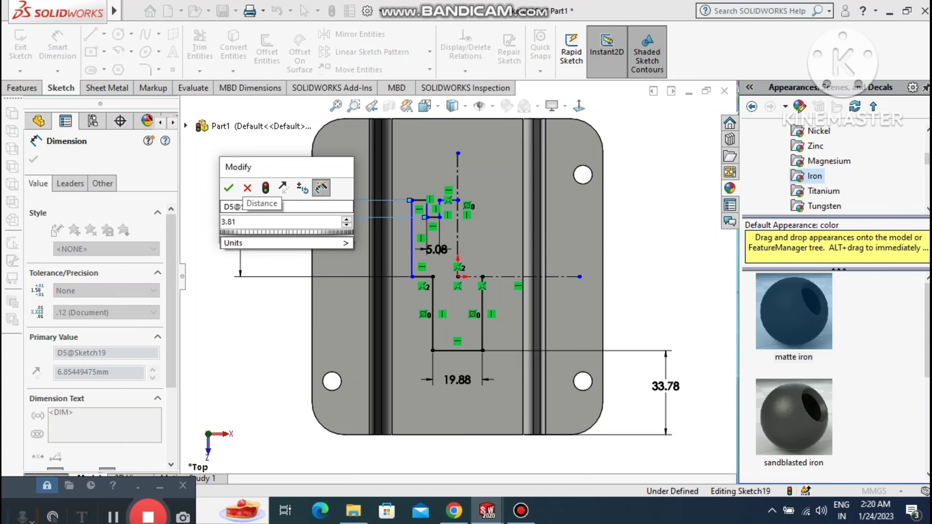
key(Return)
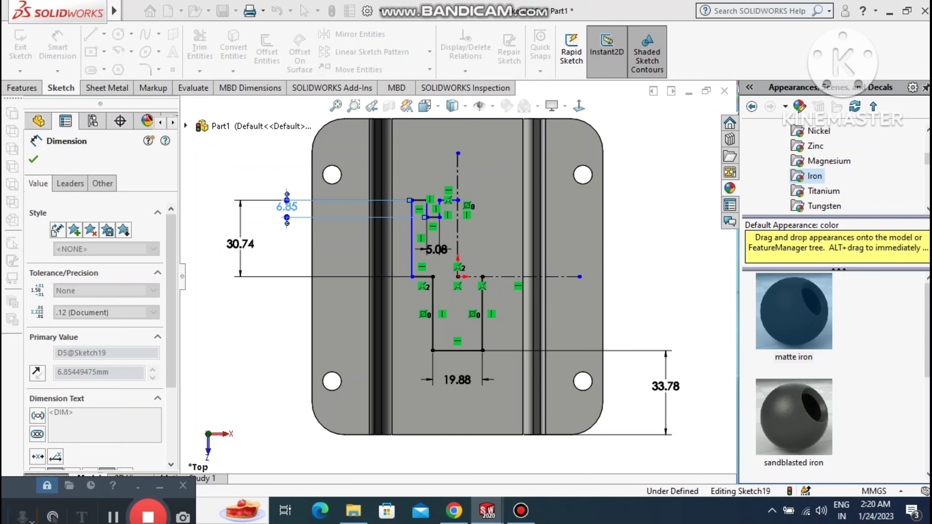
key(Escape)
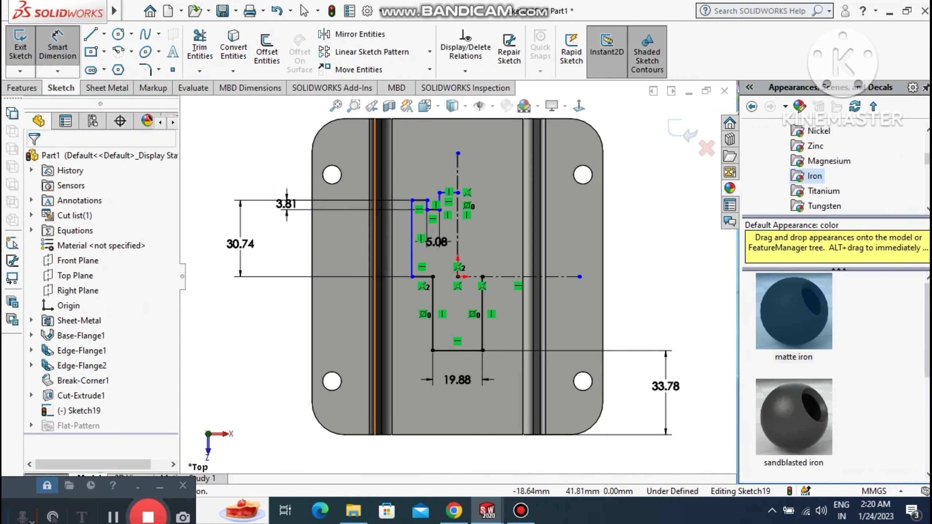
- Make the two horizontal top lines on either side of the notch collinear
click(59, 48)
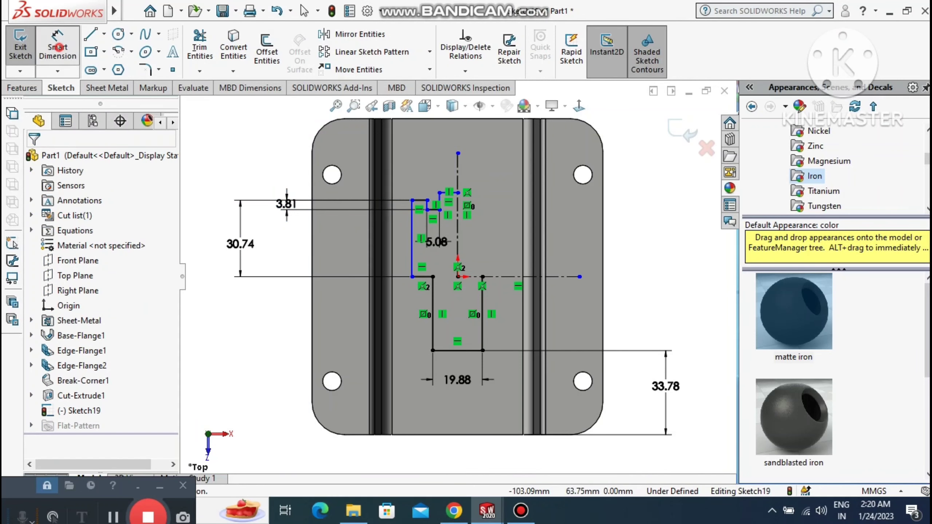
click(418, 200)
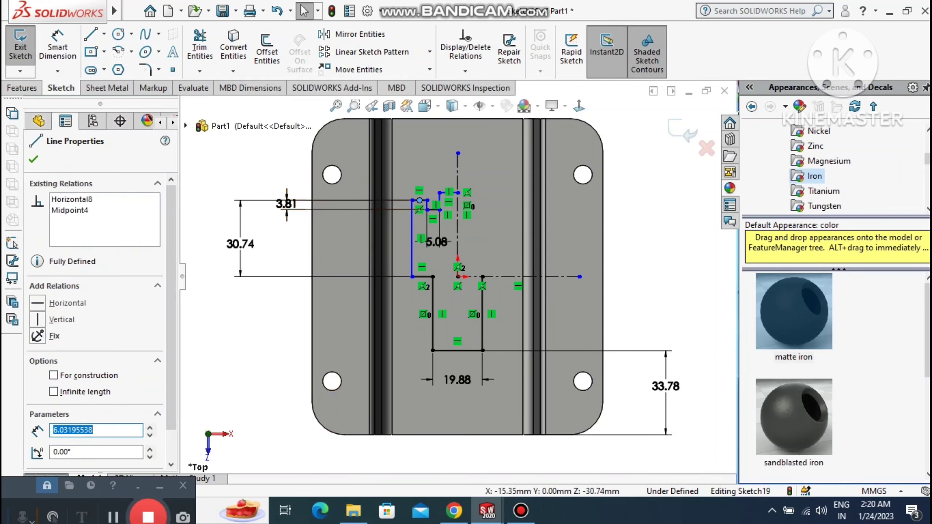
key(Escape)
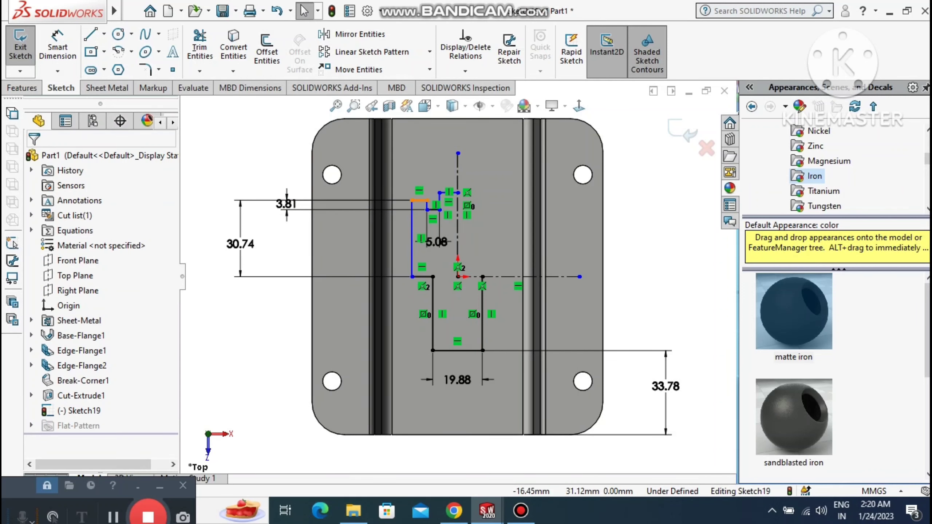
click(418, 201)
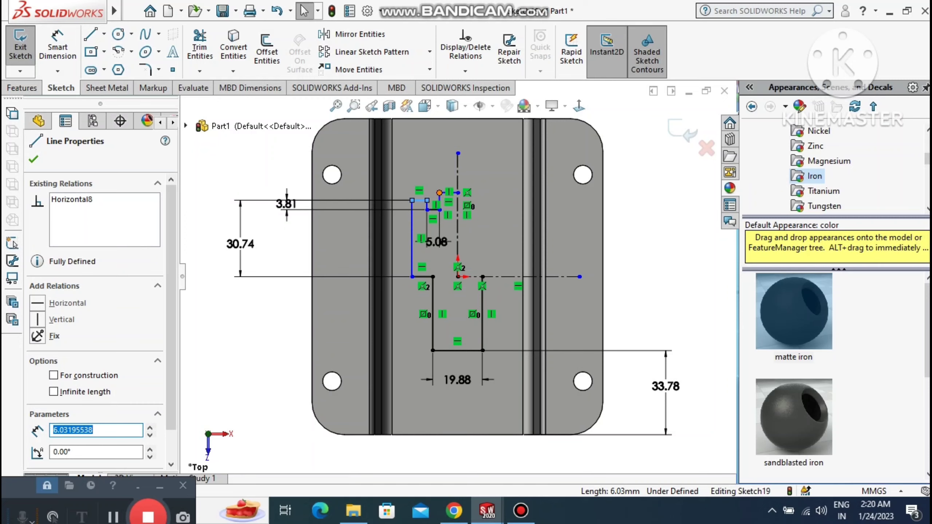
scroll(444, 189, down, 3)
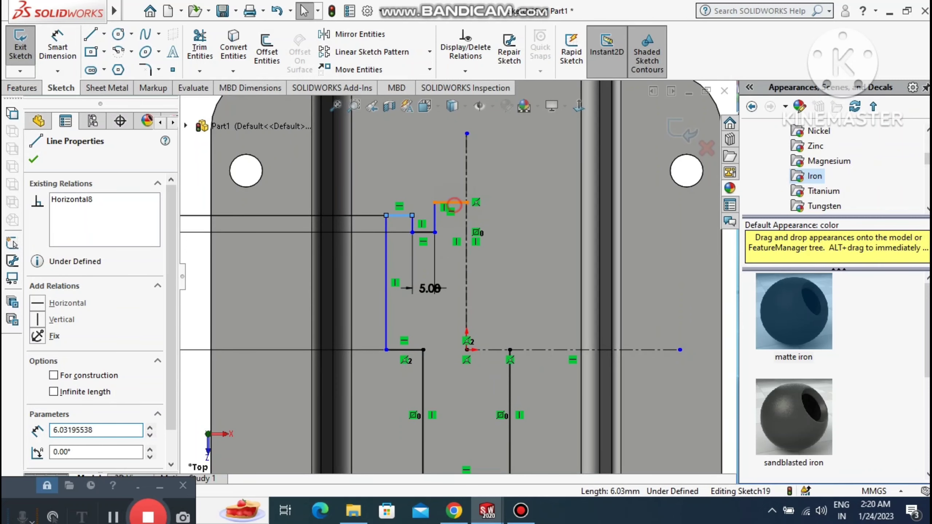
ctrl+click(453, 203)
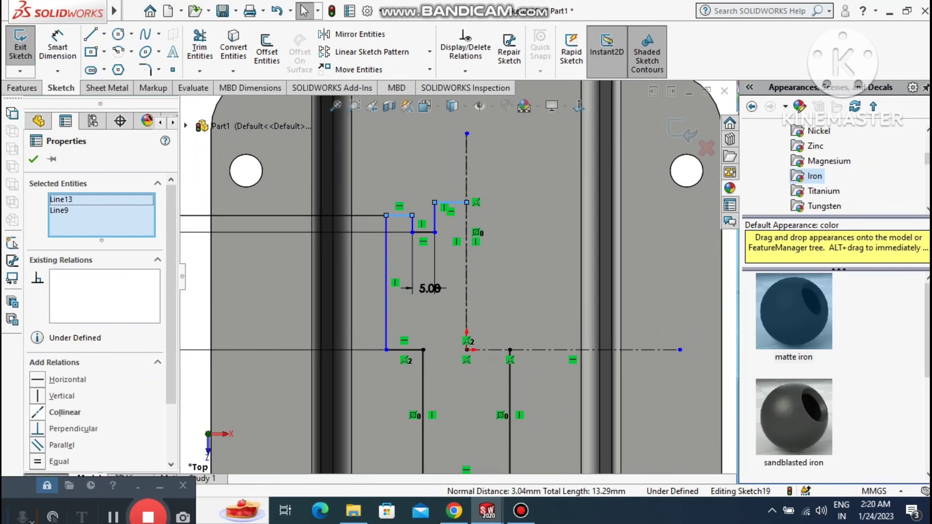
click(38, 412)
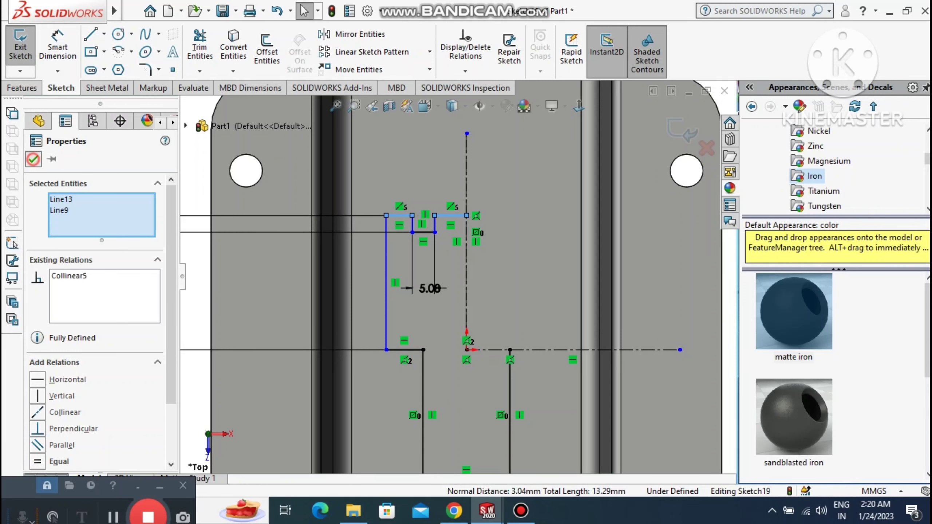
- Inspect the notch's depth dimension in the upper profile and accept it as it is
key(Escape)
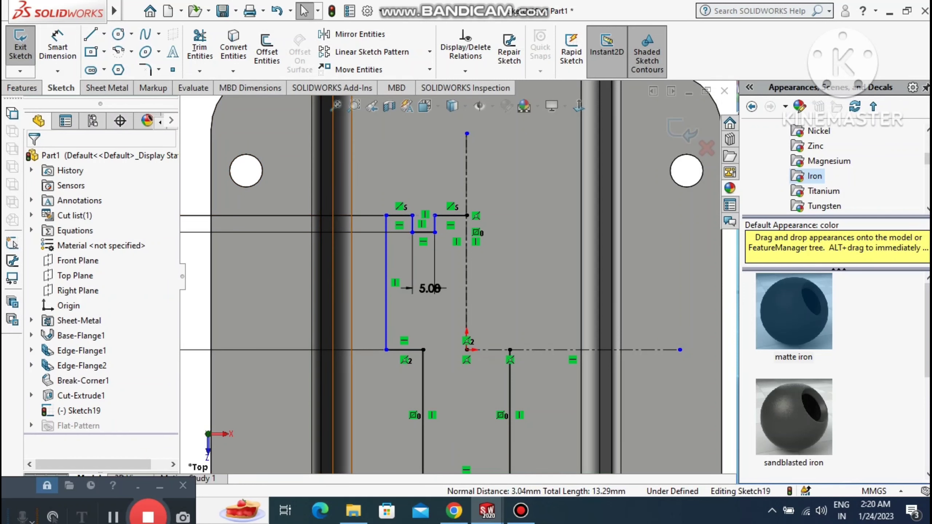
click(335, 106)
click(306, 209)
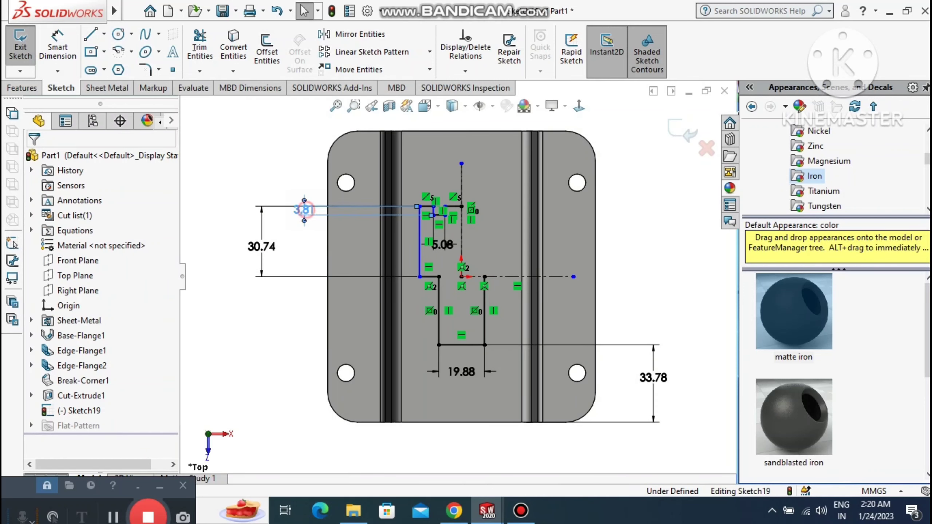
double_click(306, 209)
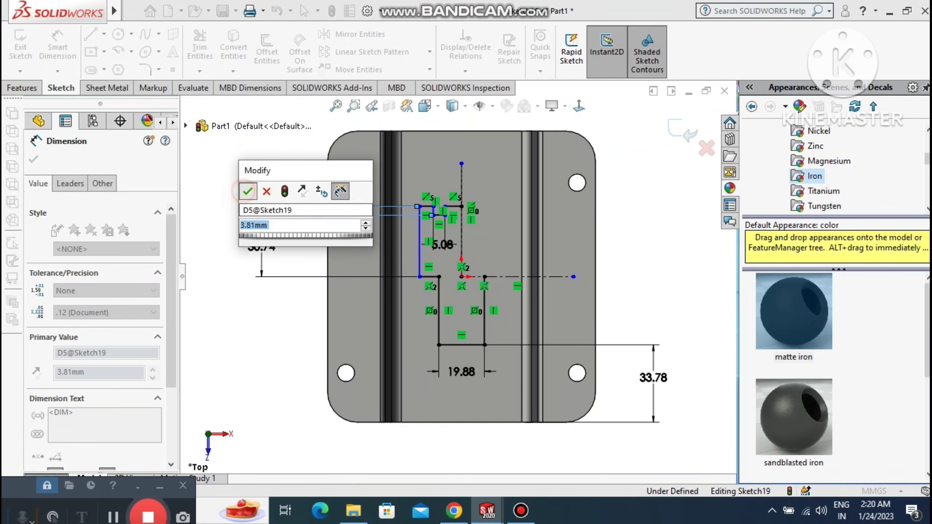
click(247, 191)
click(197, 172)
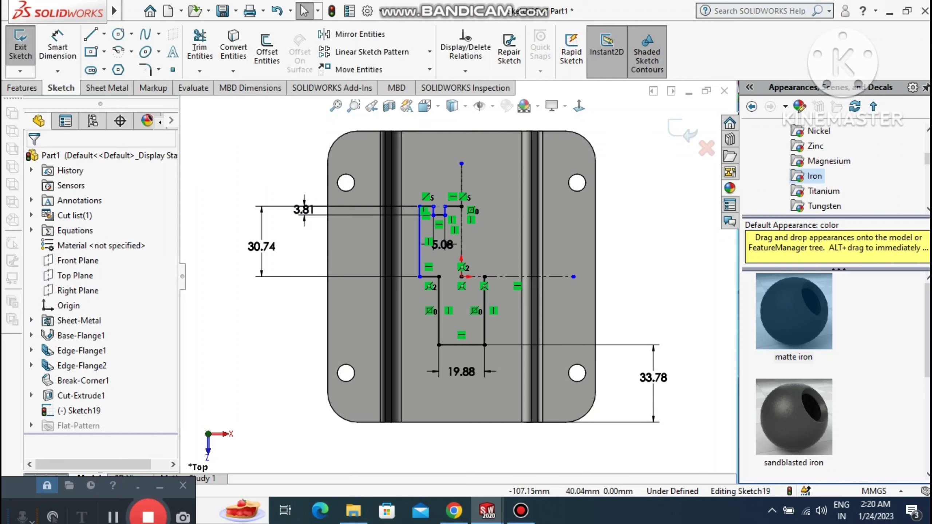
- Dimension the distance from the upper profile's outer top corner to the vertical centerline and set it to 22.987 mm
click(62, 47)
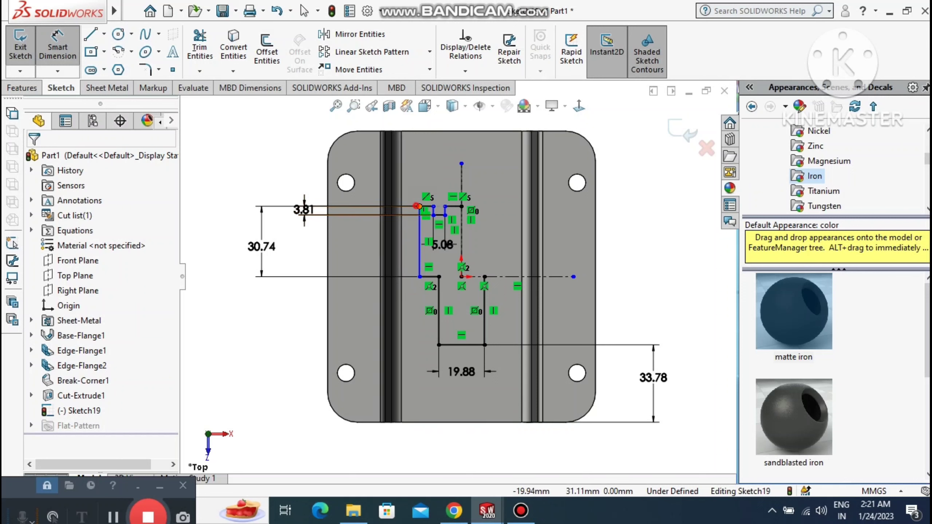
click(419, 207)
click(461, 180)
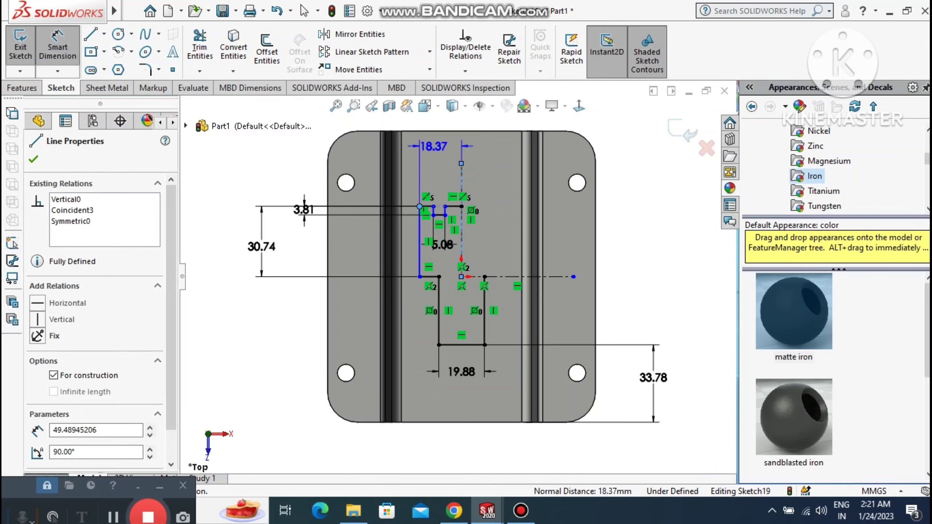
click(433, 146)
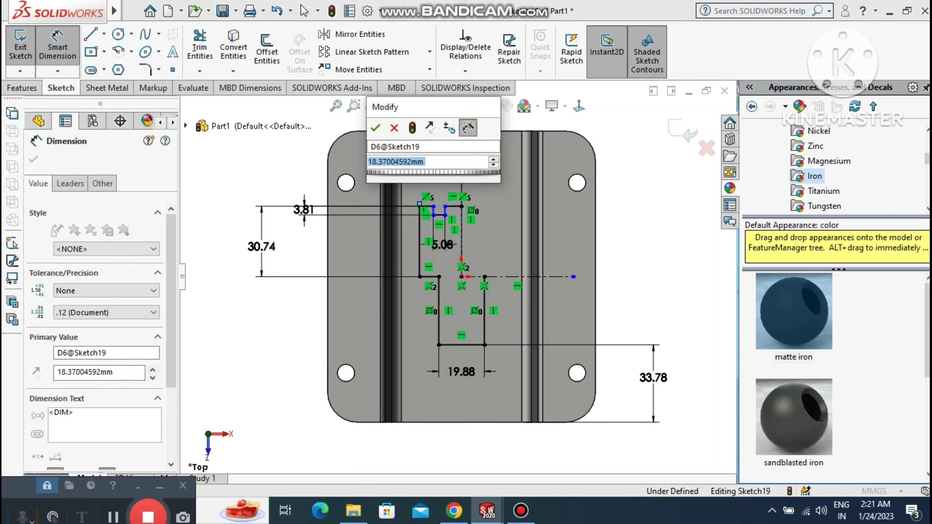
text(22)
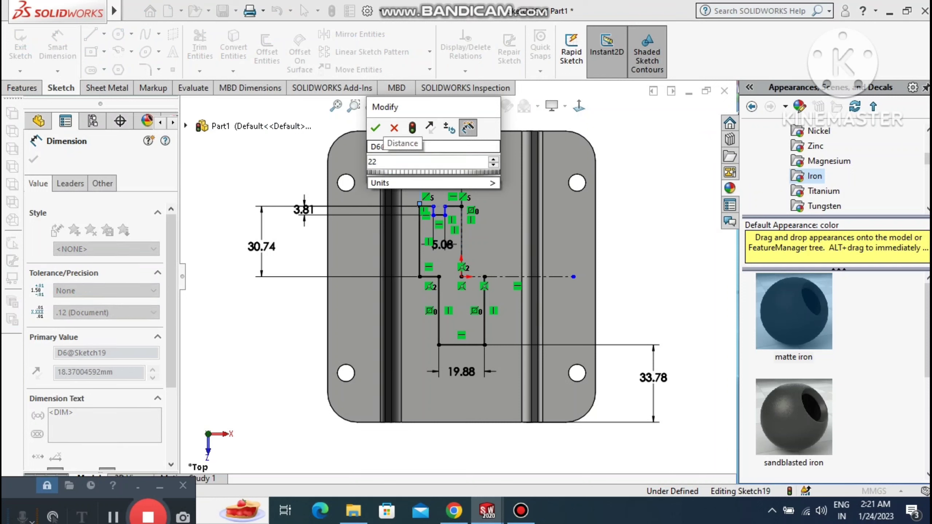
text(.86)
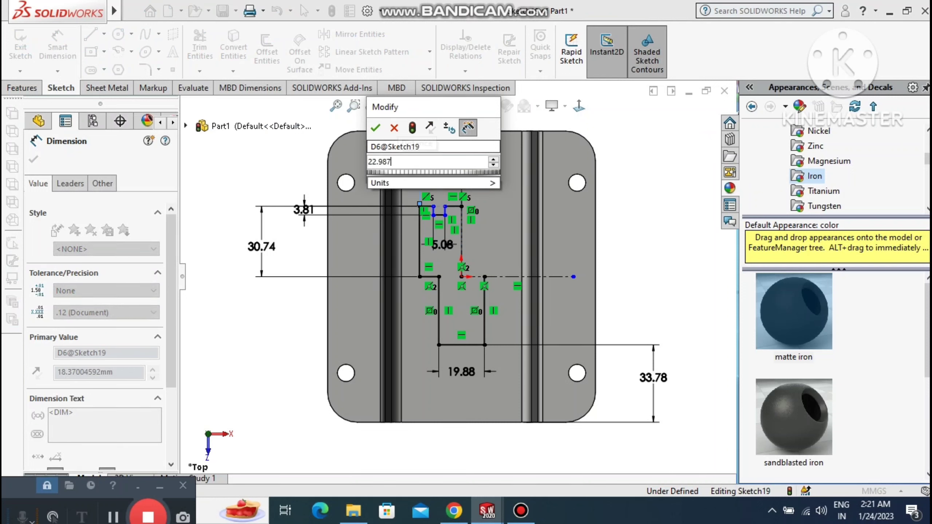
key(Return)
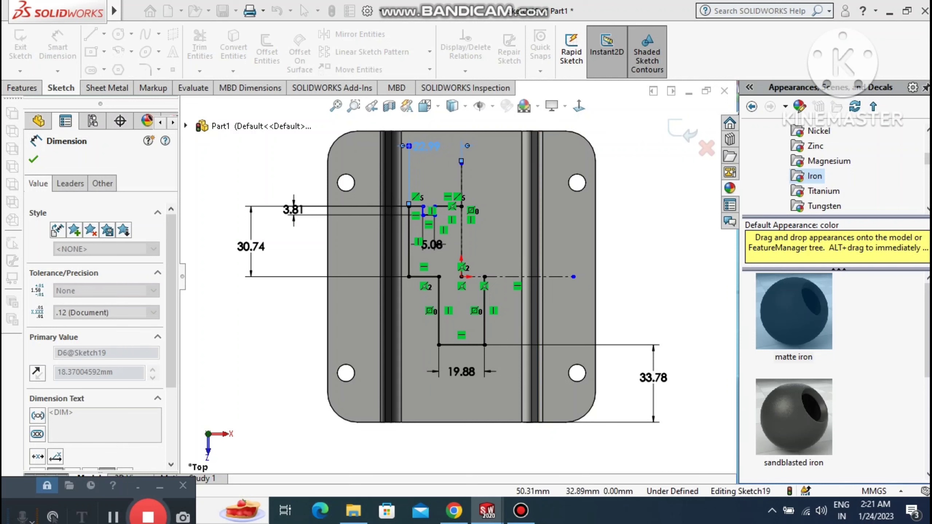
click(223, 160)
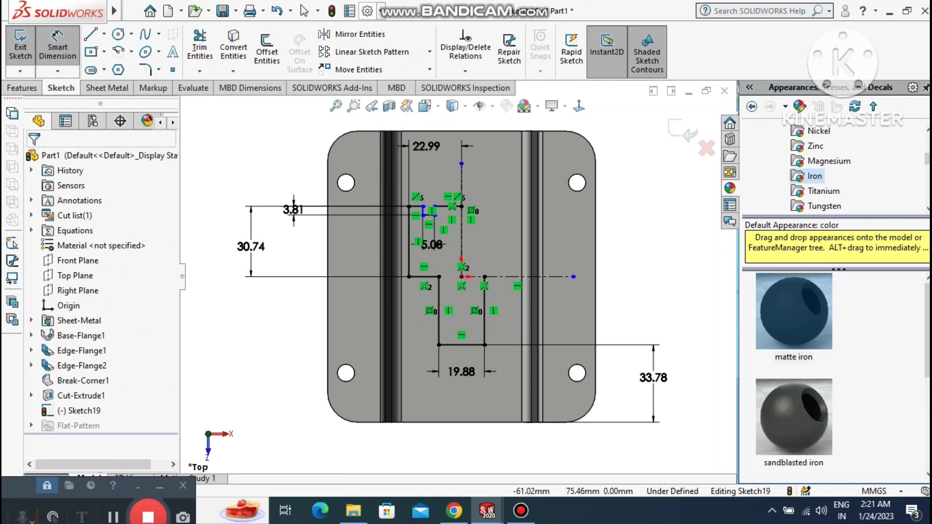
- Mirror the seven lines of the upper half-profile, including its notch, about the vertical centerline
click(354, 34)
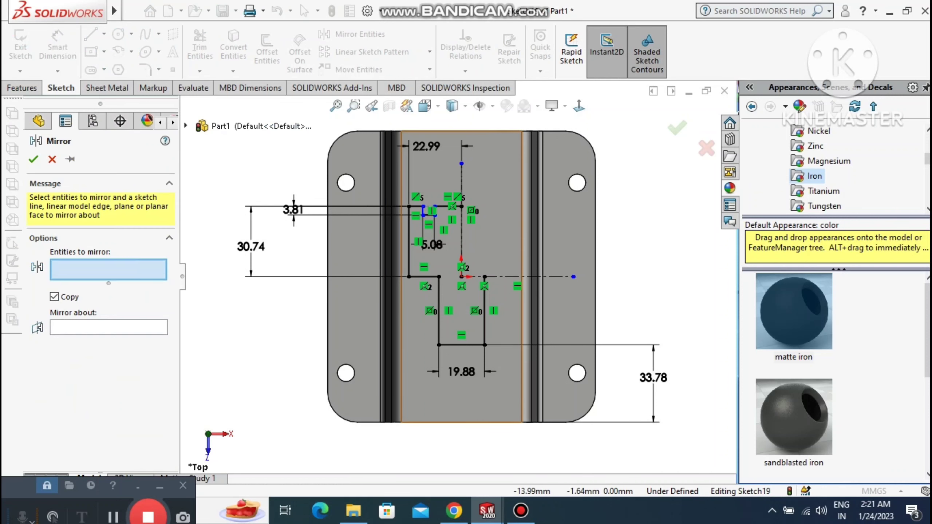
click(423, 276)
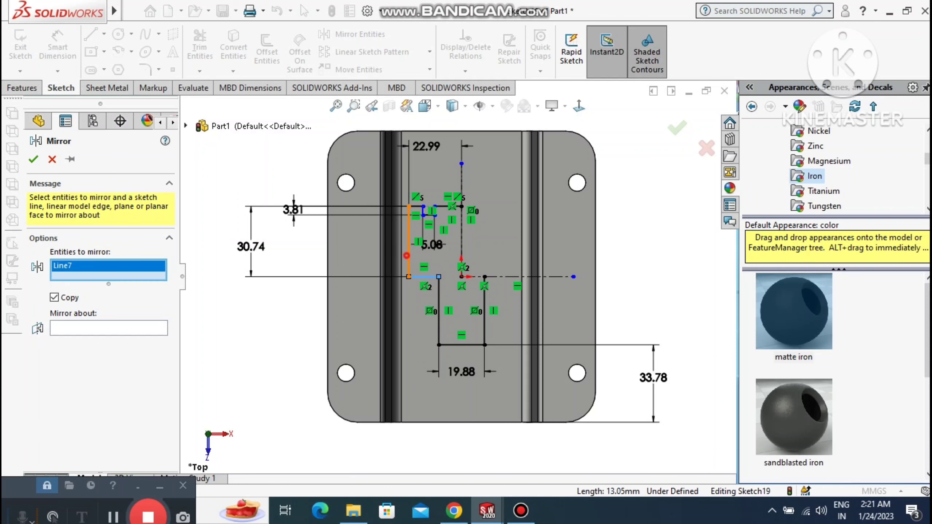
click(409, 255)
click(416, 206)
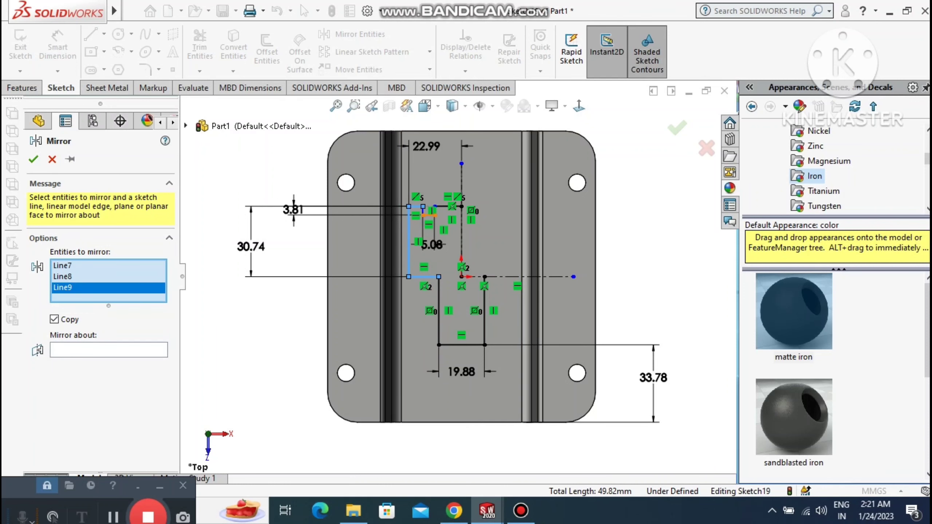
scroll(427, 243, up, 1)
scroll(427, 243, down, 2)
scroll(428, 243, up, 1)
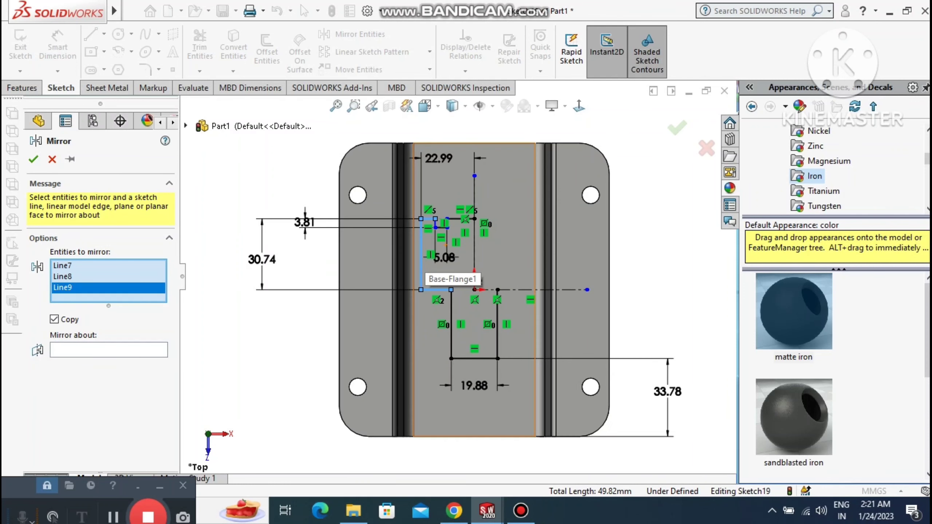
scroll(490, 204, down, 1)
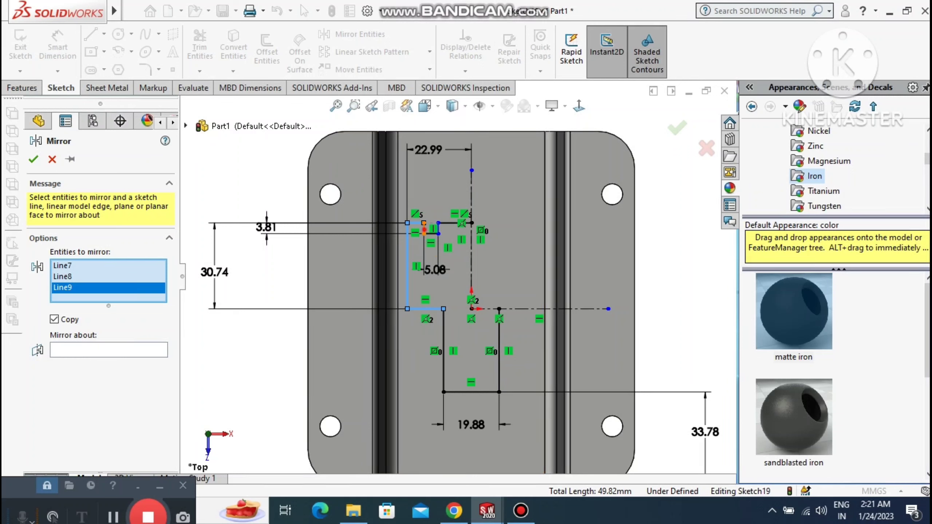
click(424, 228)
click(430, 233)
click(438, 228)
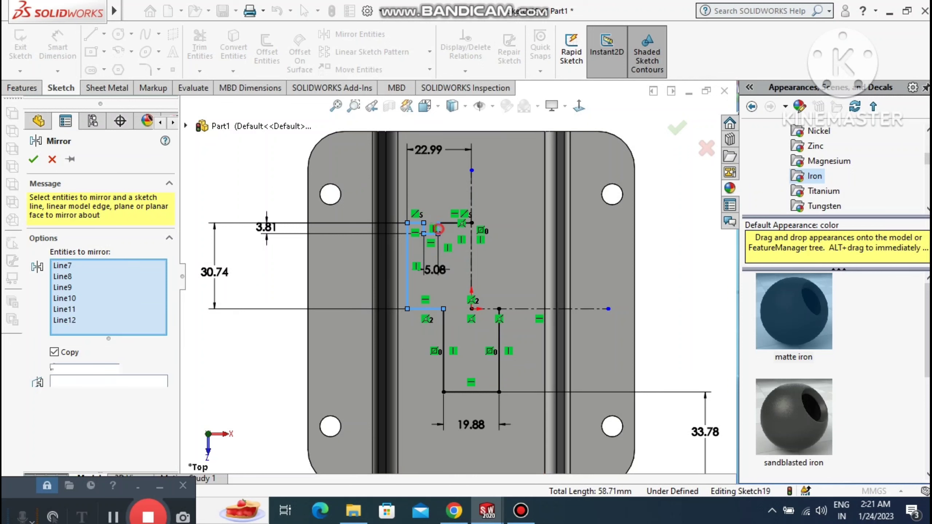
click(450, 223)
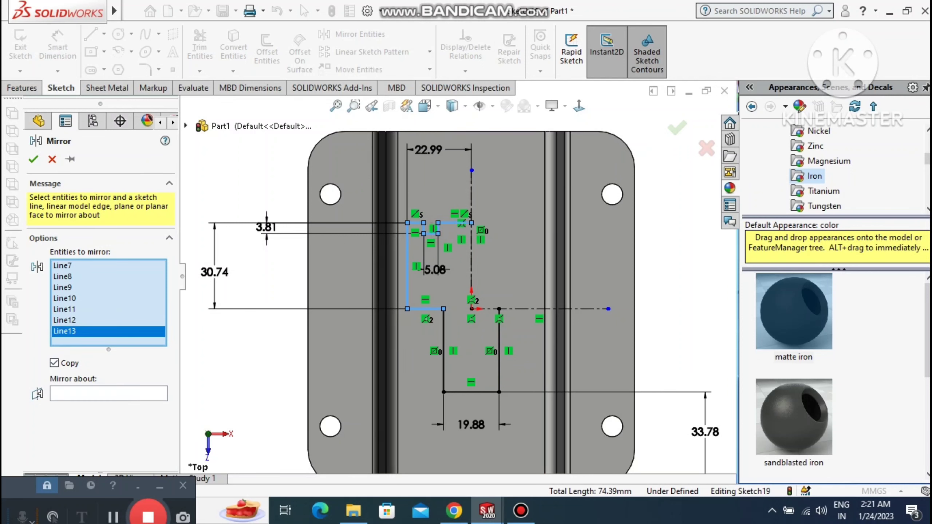
click(99, 393)
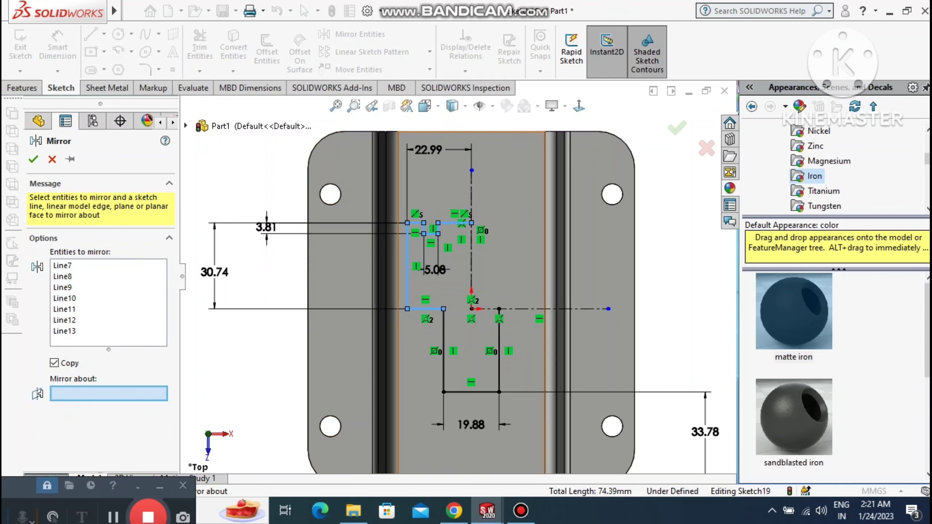
click(471, 199)
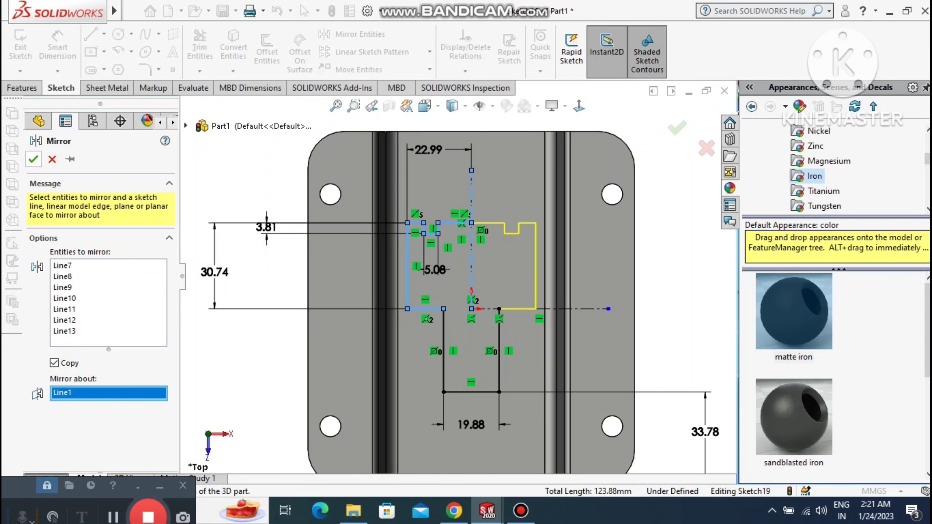
click(34, 159)
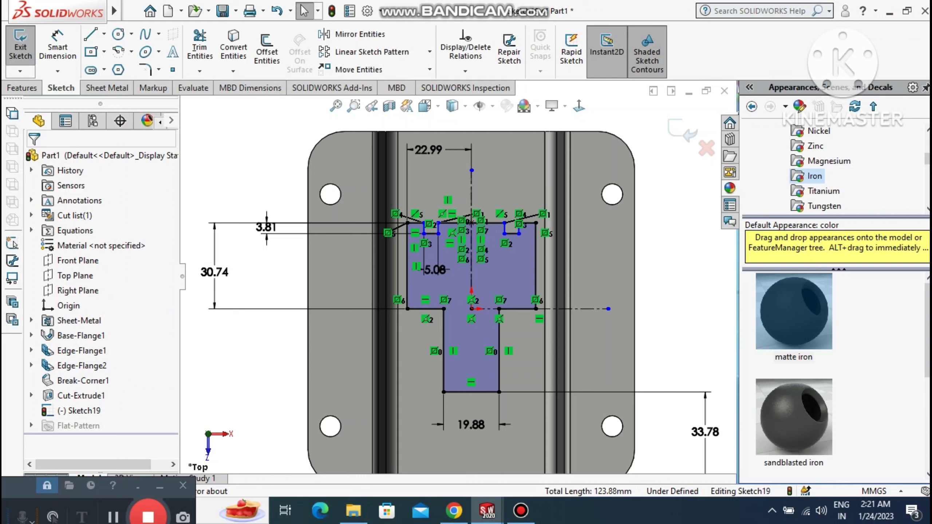
- Cut the closed T-shaped profile through the base flange with a blind Extruded Cut linked to the sheet thickness
click(22, 88)
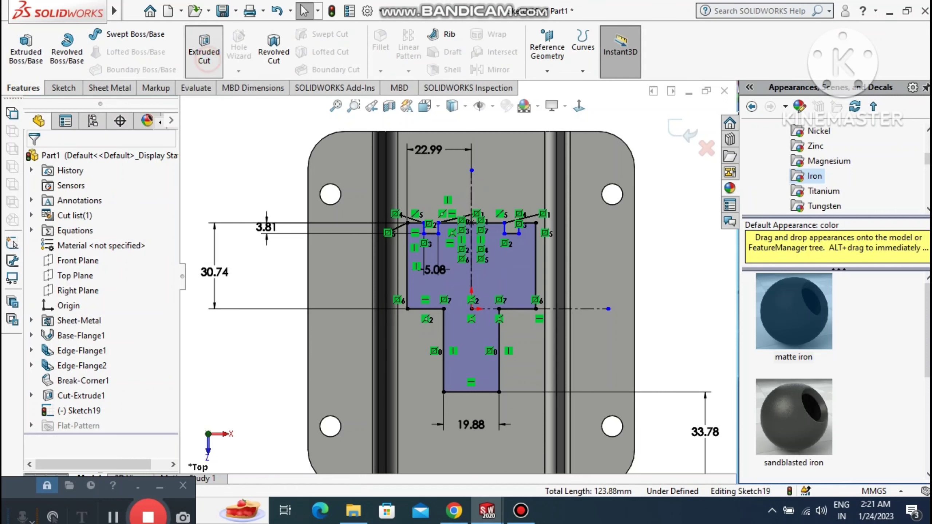
click(204, 51)
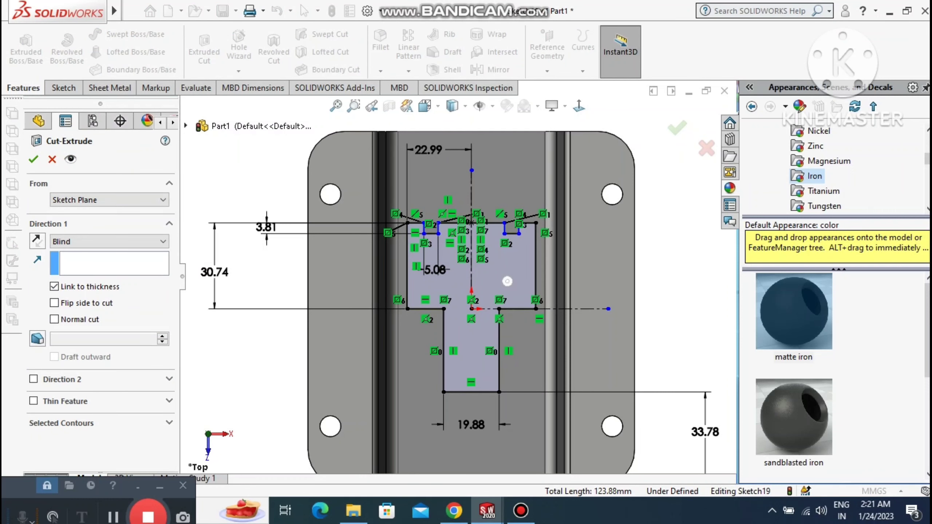
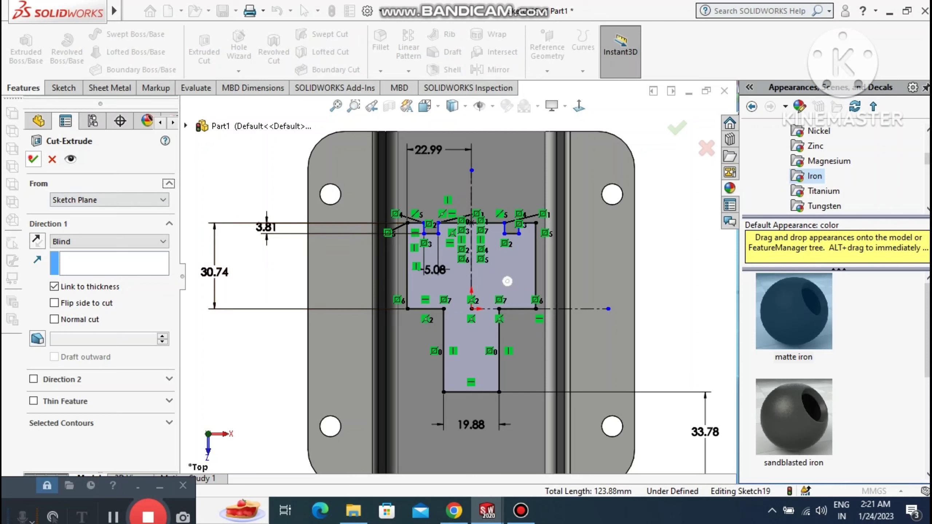
click(31, 158)
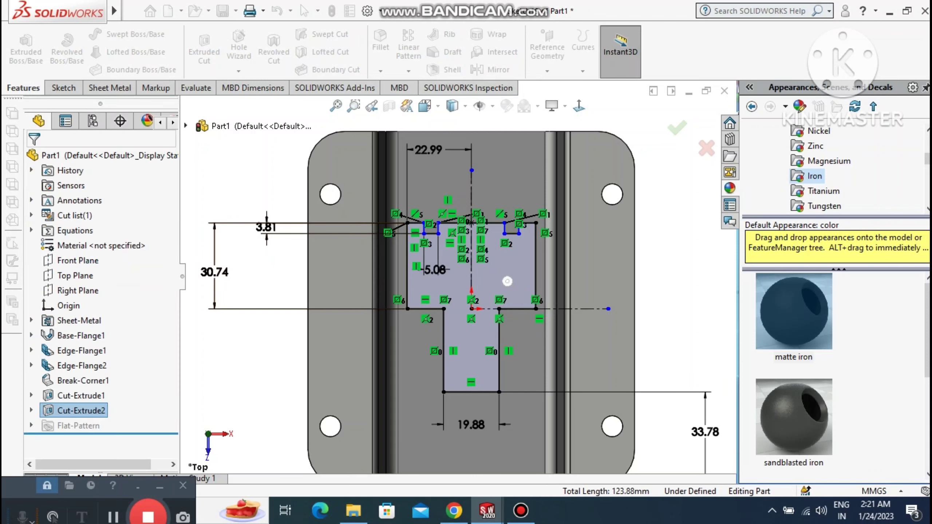
click(235, 190)
middle_drag(235, 191, 253, 154)
click(579, 106)
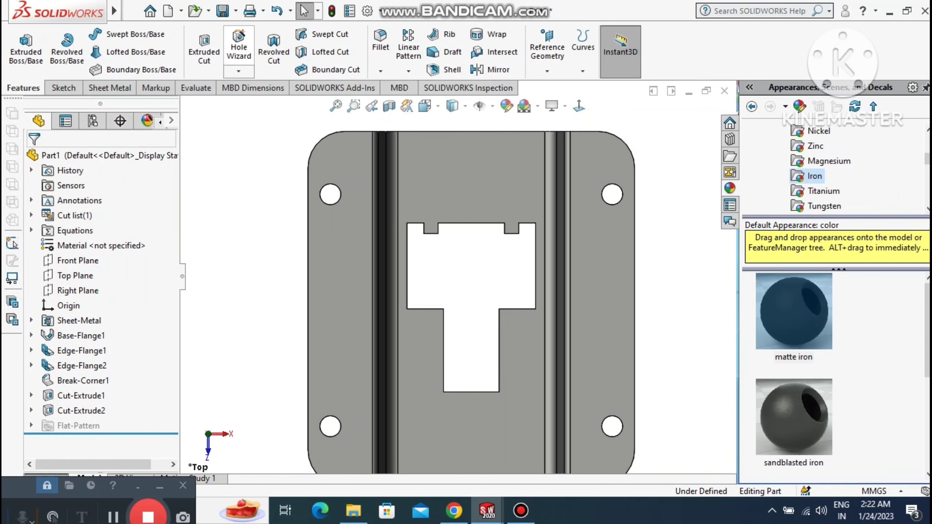
- Fillet the two inner corner edges where the cutout's wide part meets its narrow part with a 7 mm radius
click(382, 40)
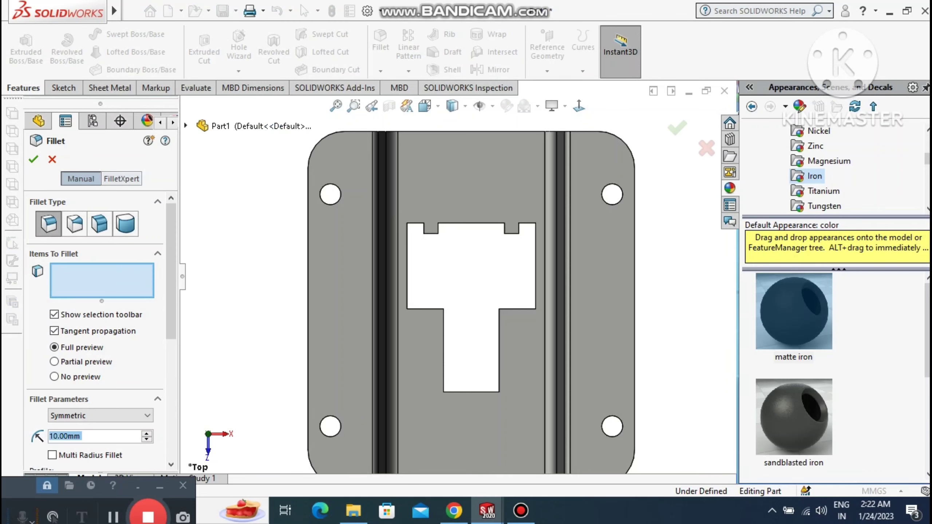
middle_drag(367, 293, 316, 338)
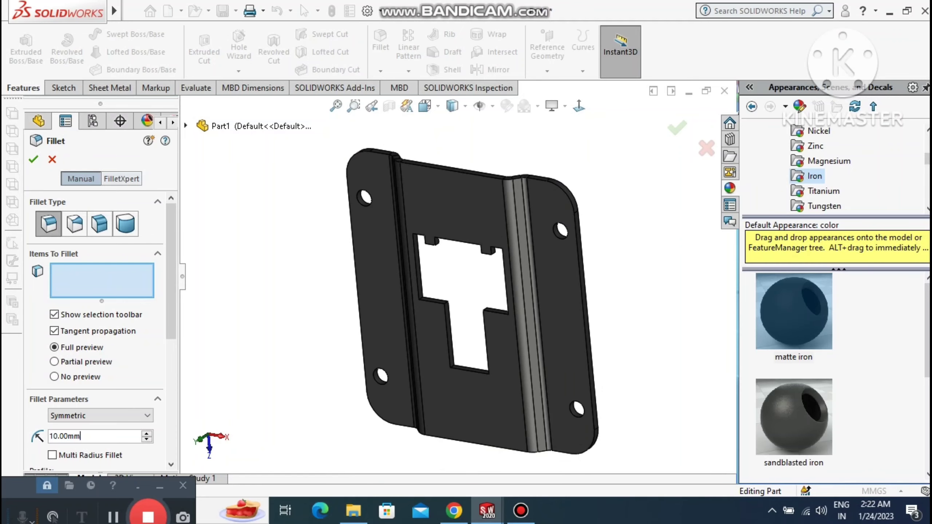
double_click(83, 436)
text(7)
key(Return)
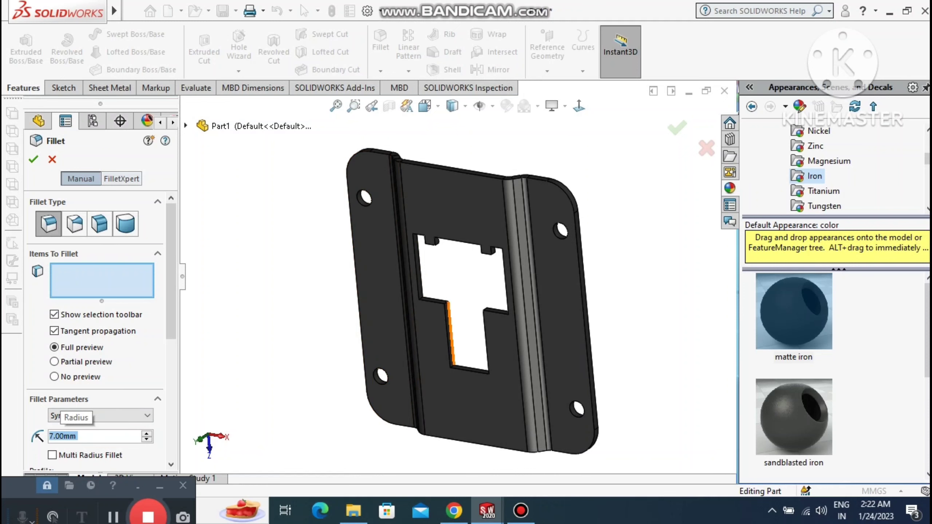
click(446, 303)
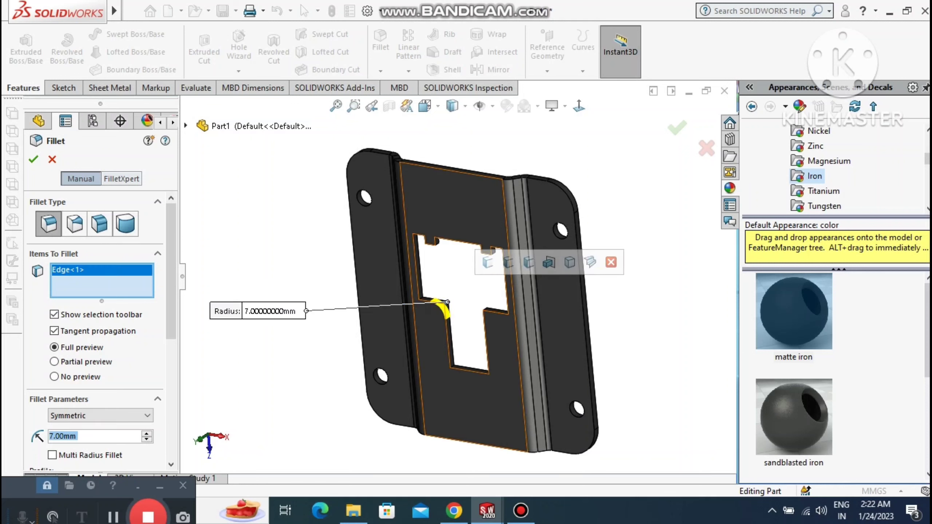
click(486, 308)
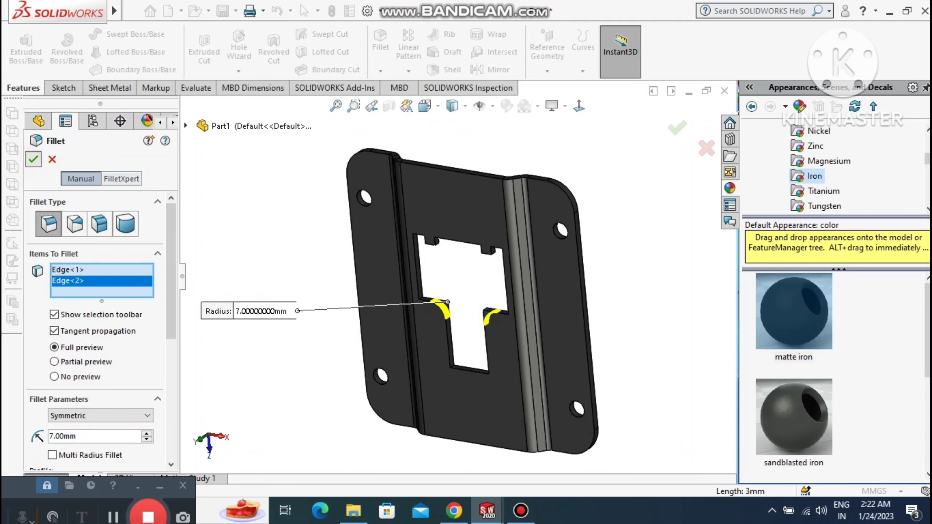
click(33, 159)
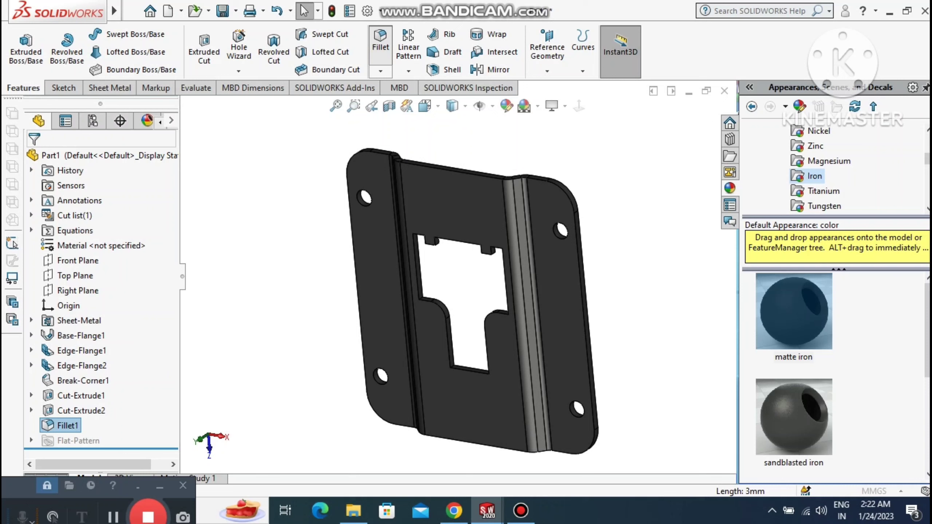
- Start a 3 mm fillet and select the two corner edges at the closed end of the cutout's narrow part
click(380, 44)
text(3)
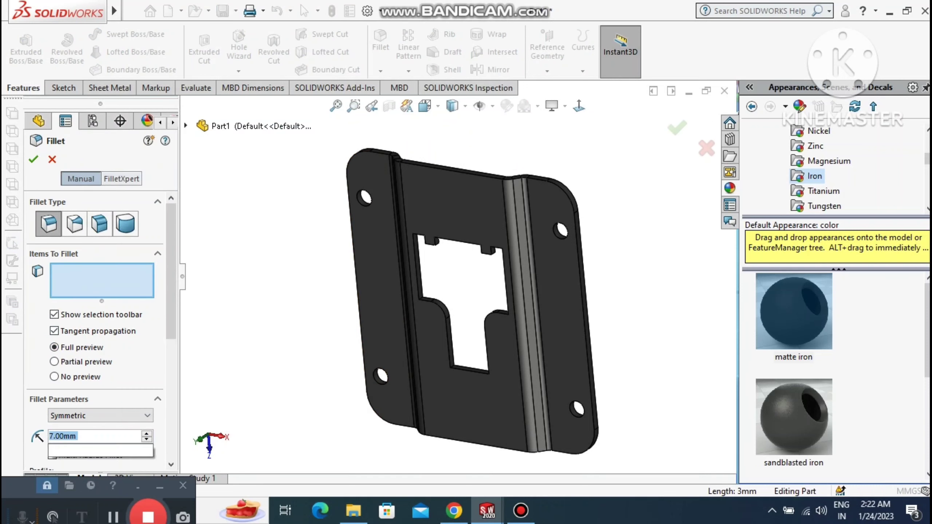
key(Return)
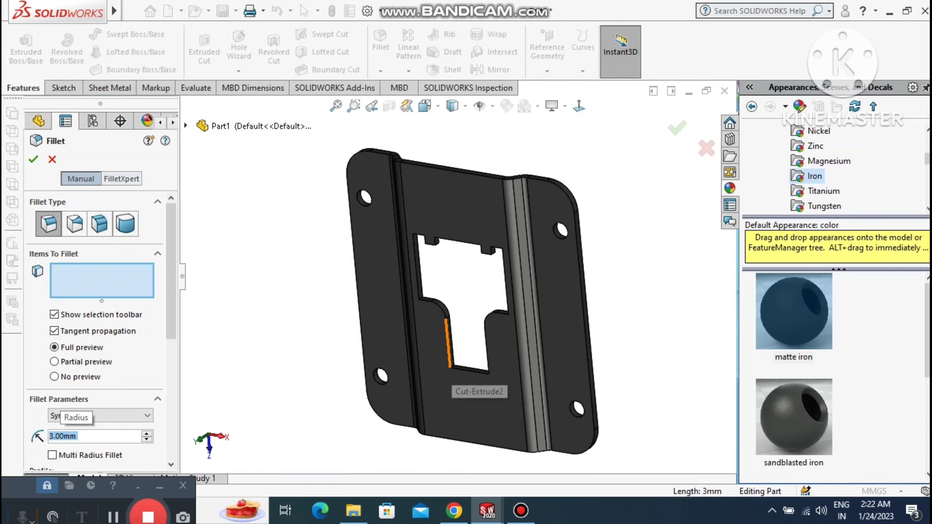
click(452, 366)
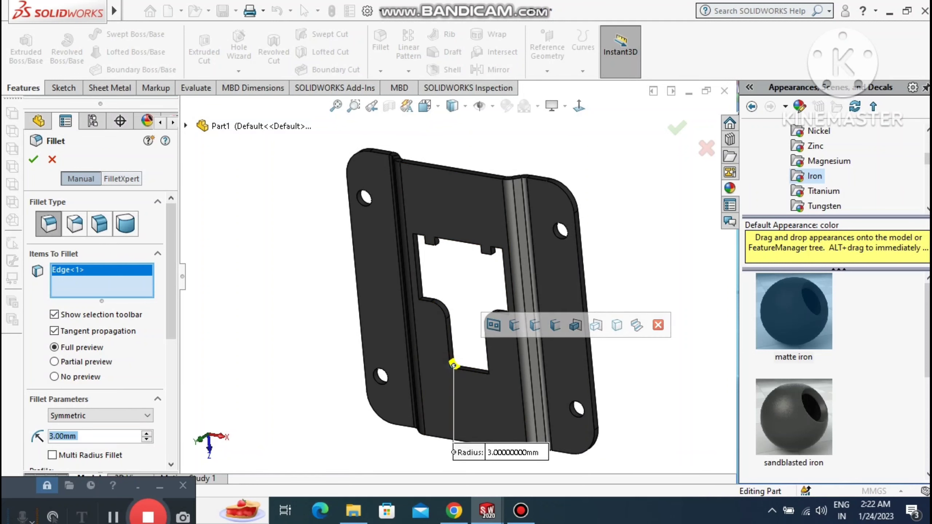
middle_drag(455, 367, 549, 347)
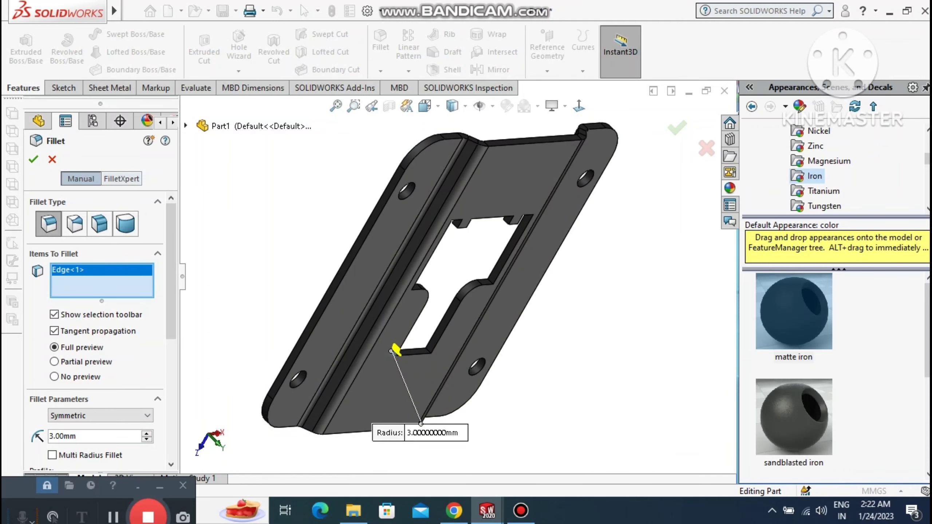
click(432, 346)
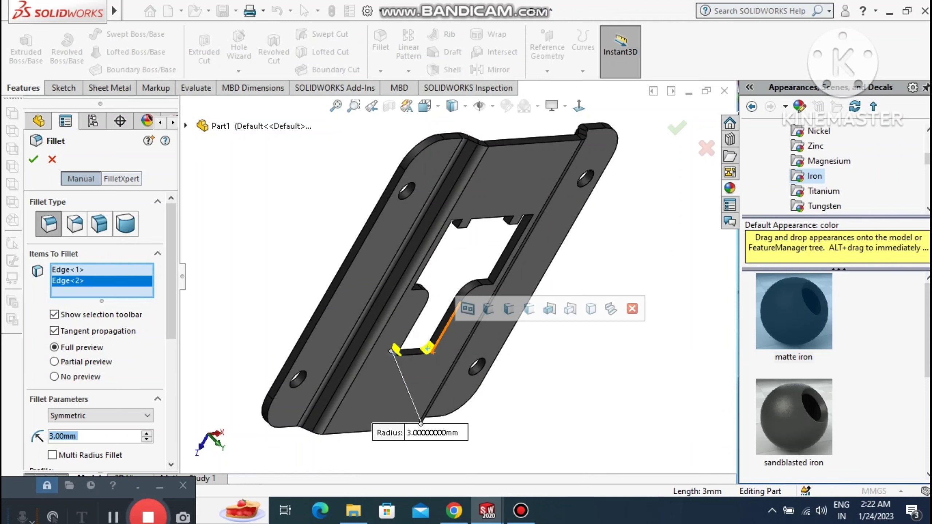
- Add the four outer corner edges of the cutout's wide part to the 3 mm fillet
middle_drag(550, 349, 437, 345)
scroll(372, 288, down, 2)
click(368, 263)
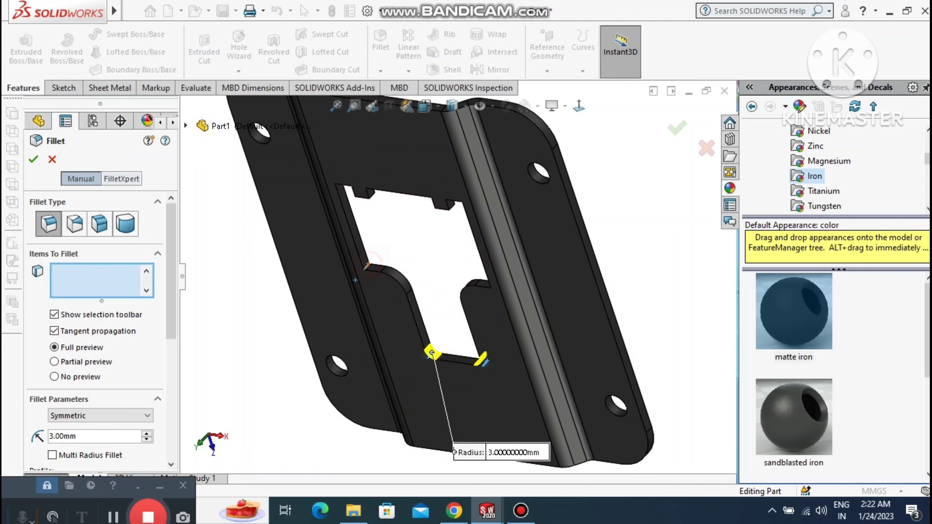
middle_drag(374, 268, 525, 269)
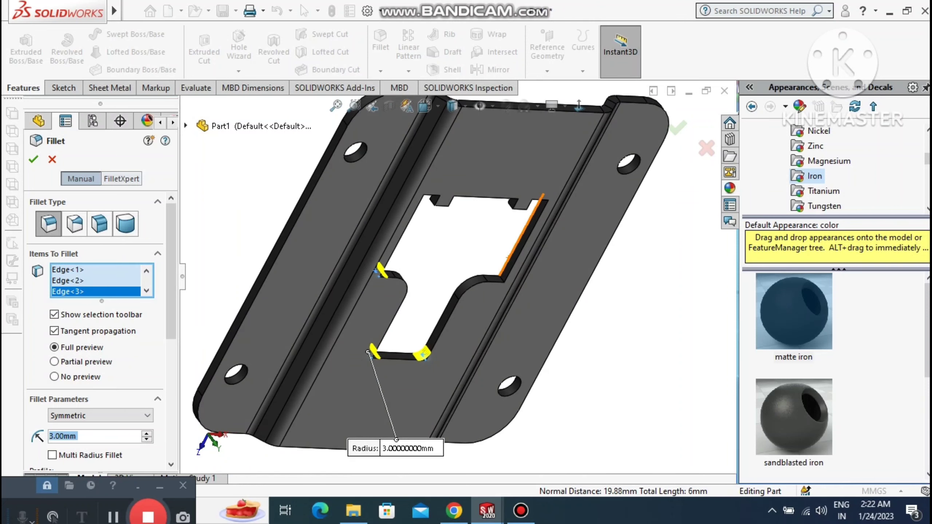
click(501, 281)
middle_drag(502, 281, 520, 227)
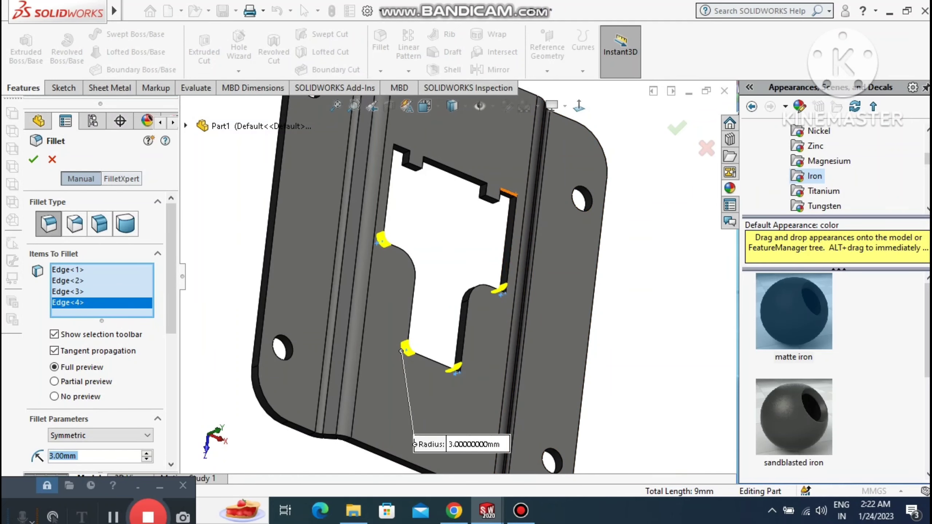
click(514, 198)
middle_drag(398, 292, 400, 238)
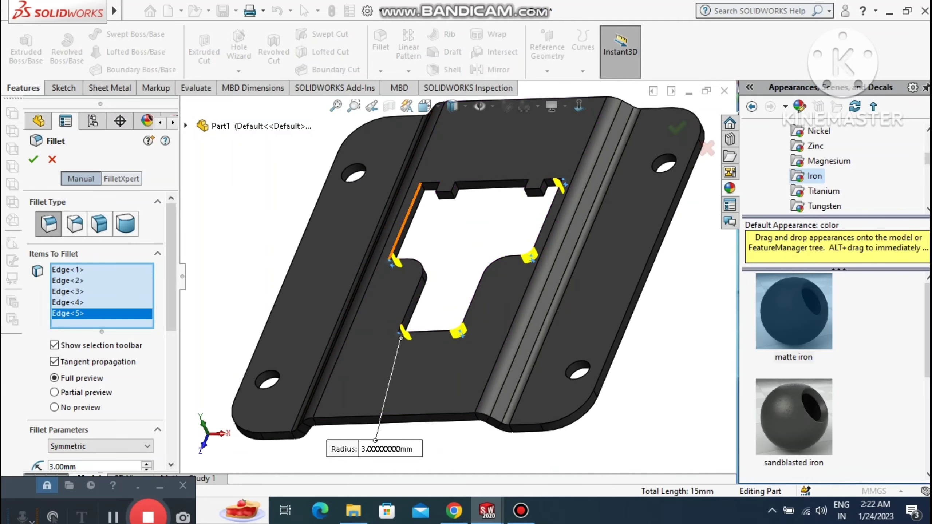
click(425, 188)
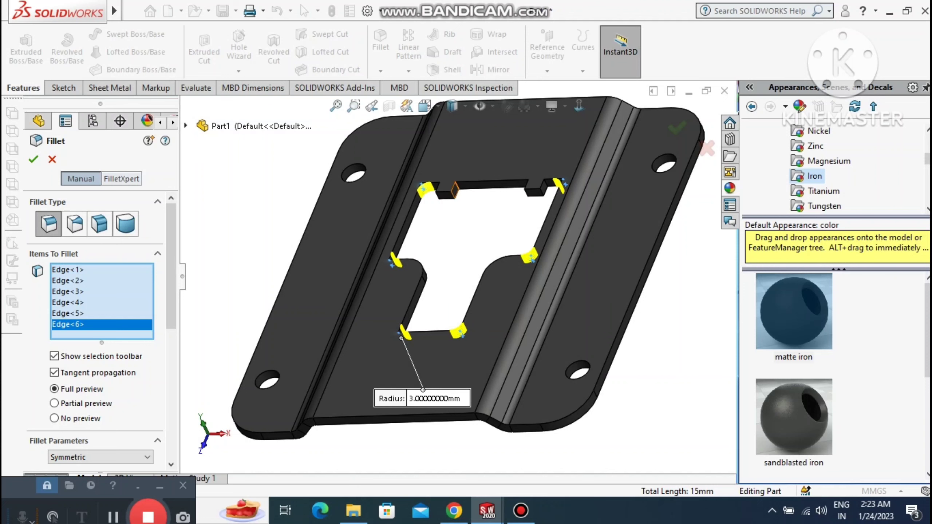
- Add four edges at the two small tabs along the cutout's wide end to the 3 mm fillet
click(458, 190)
middle_drag(455, 228, 514, 231)
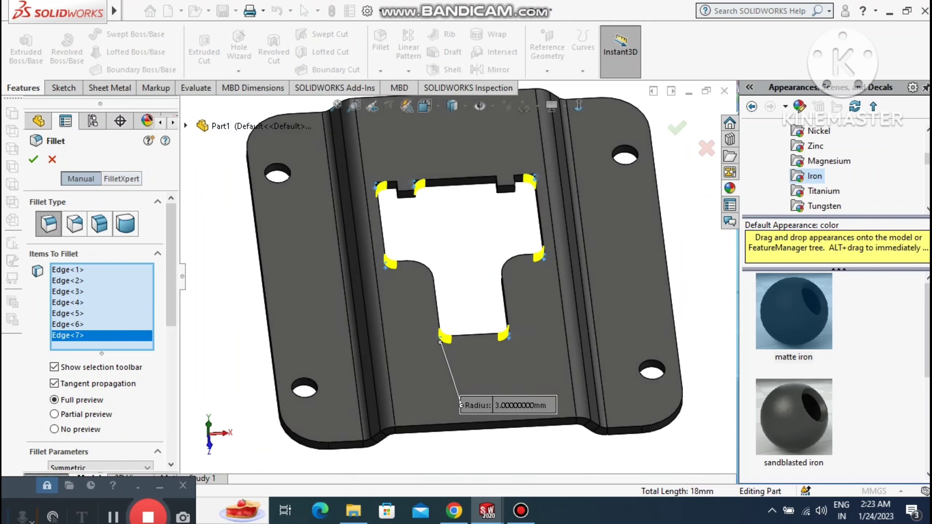
middle_drag(496, 277, 508, 294)
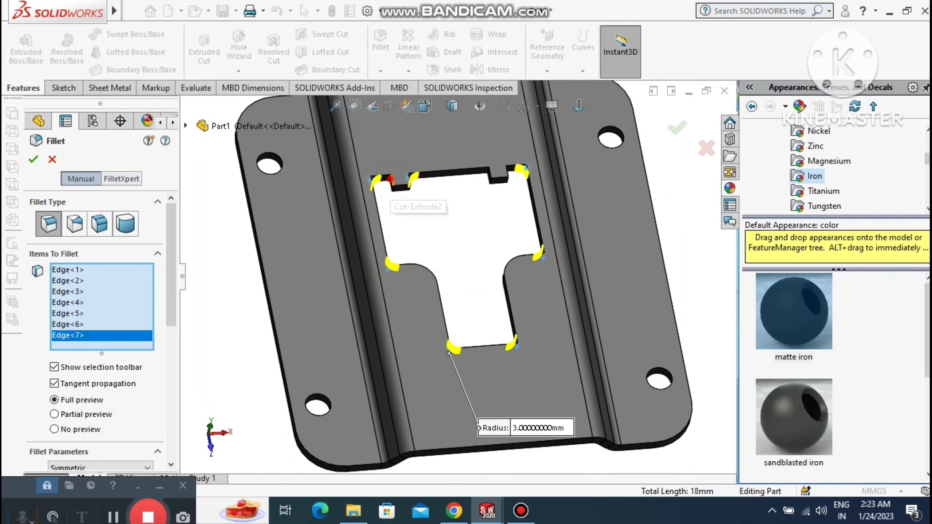
click(390, 180)
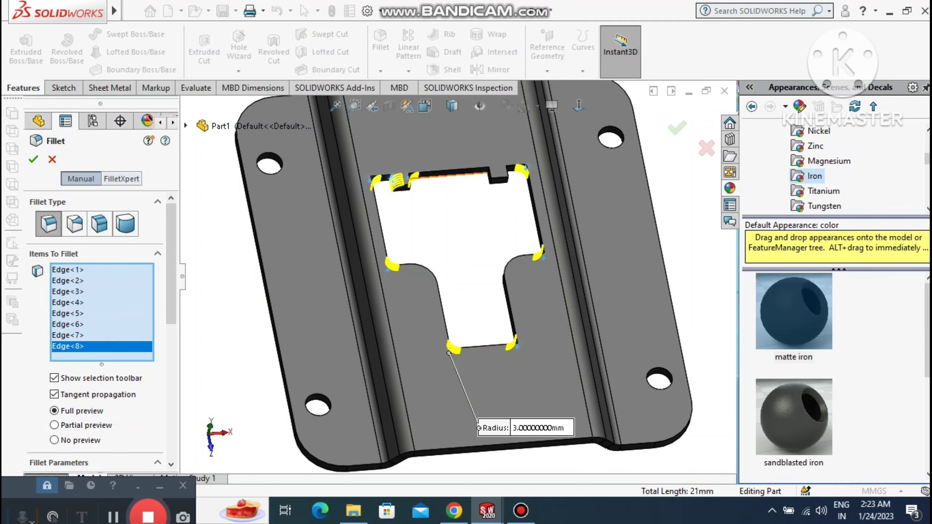
click(490, 173)
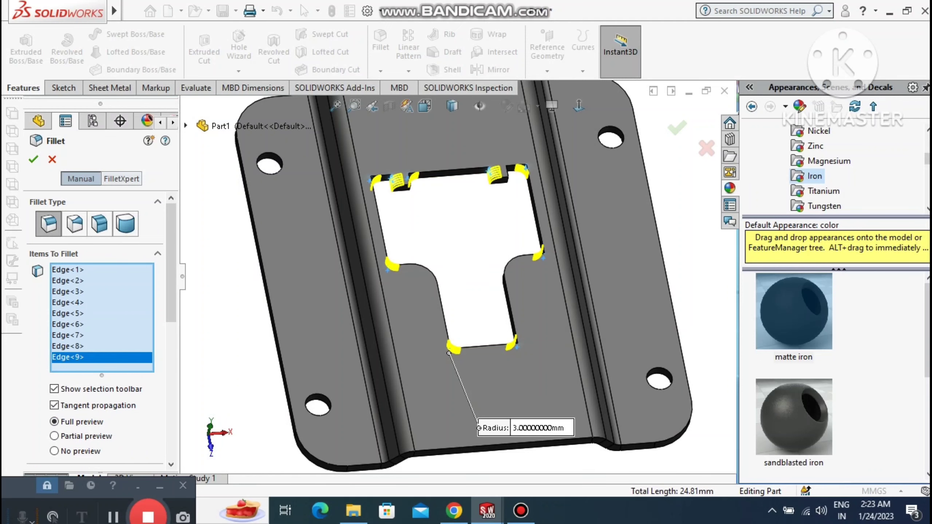
middle_drag(601, 199, 570, 230)
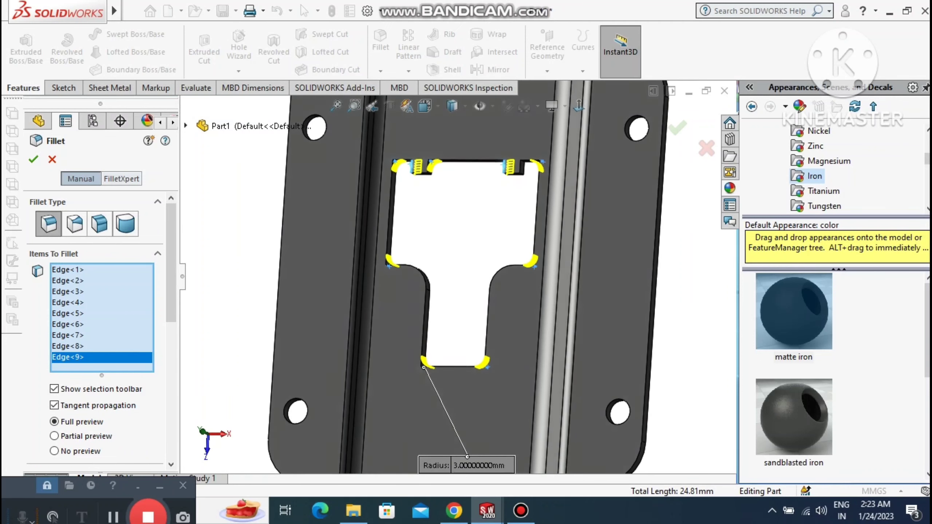
click(530, 161)
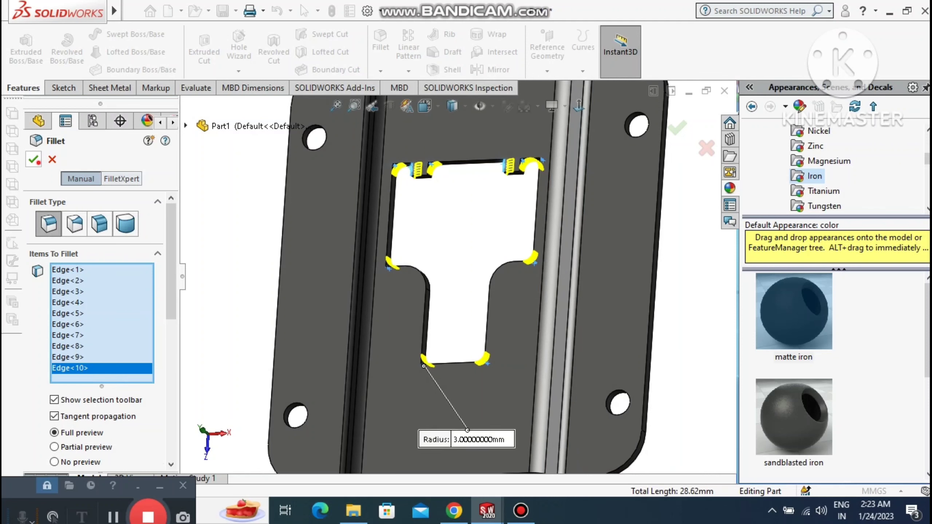
- Try a 3 mm fillet on the ten selected cutout edges and undo it
click(38, 162)
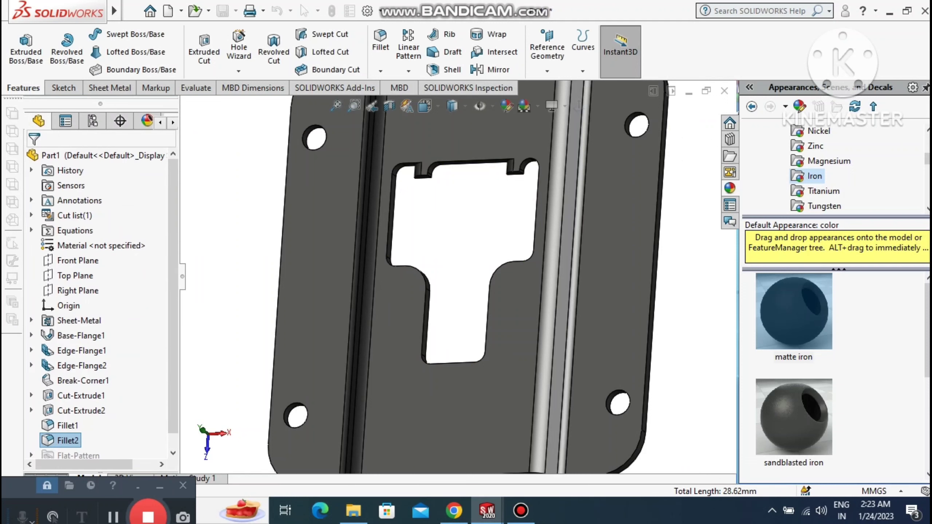
middle_drag(433, 279, 513, 264)
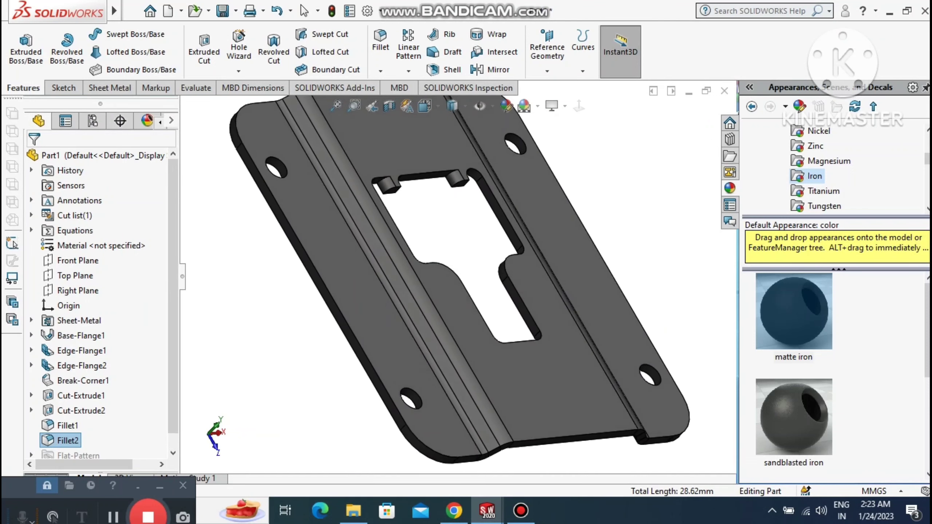
middle_drag(528, 173, 474, 157)
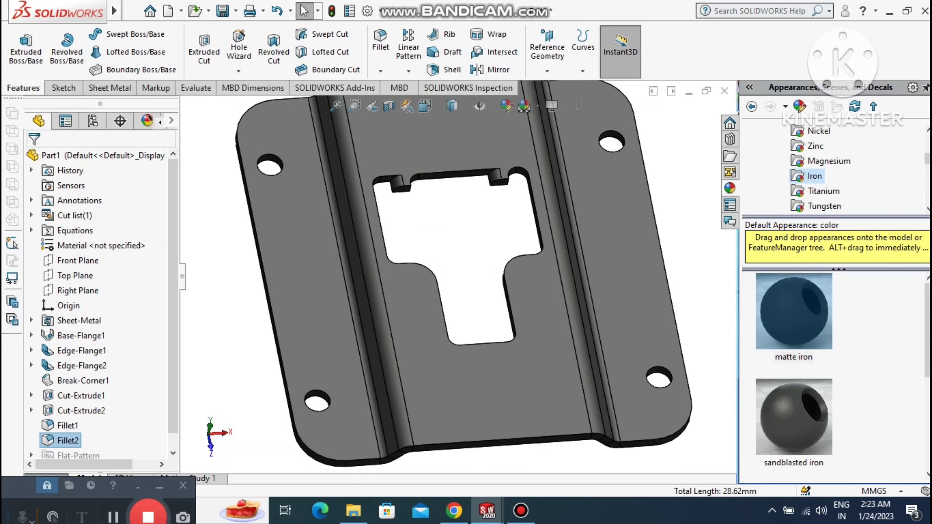
key(ctrl+z)
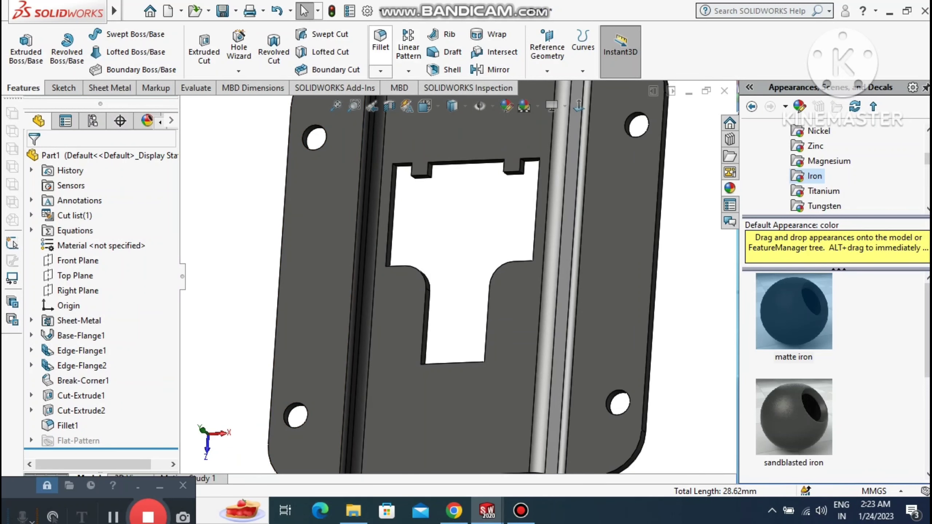
- Start a 3 mm fillet with one corner edge at the narrow end of the T-shaped cutout
click(381, 43)
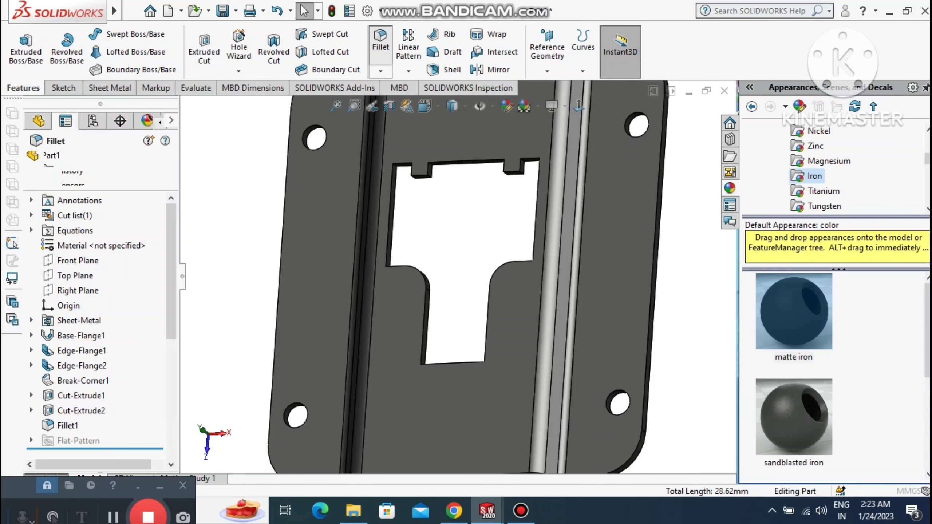
middle_drag(455, 265, 521, 249)
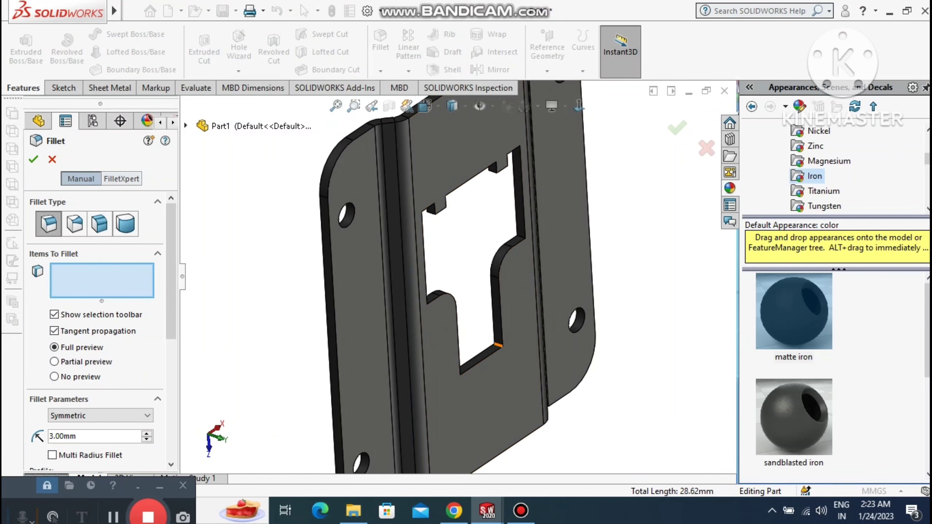
click(499, 344)
middle_drag(499, 344, 457, 292)
click(532, 355)
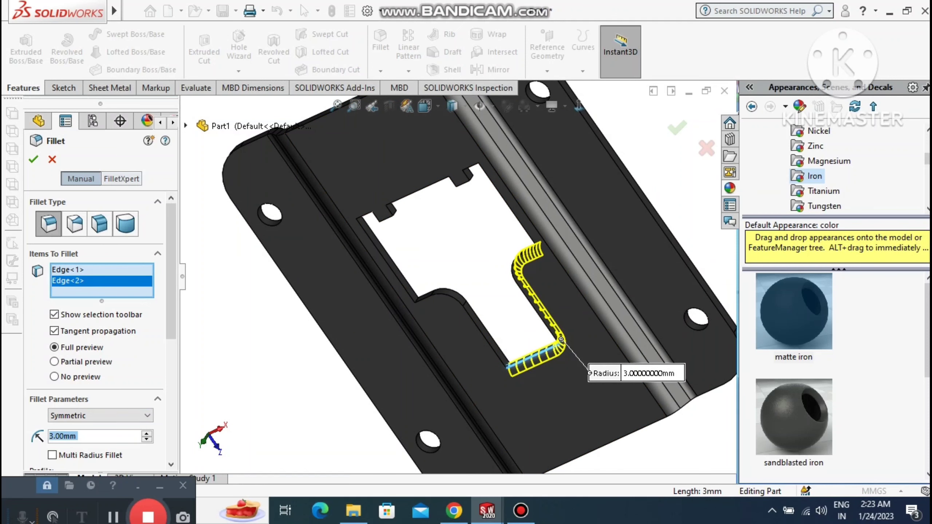
right_click(77, 281)
click(121, 309)
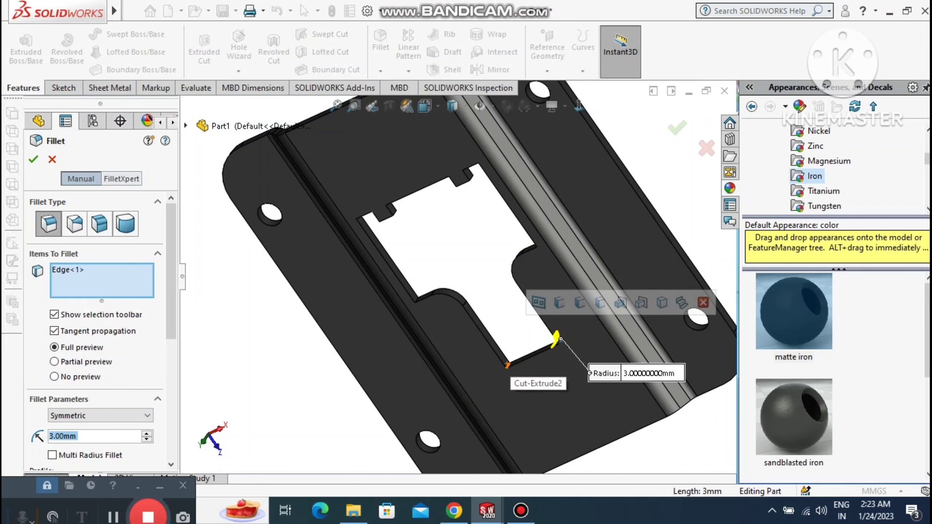
click(509, 363)
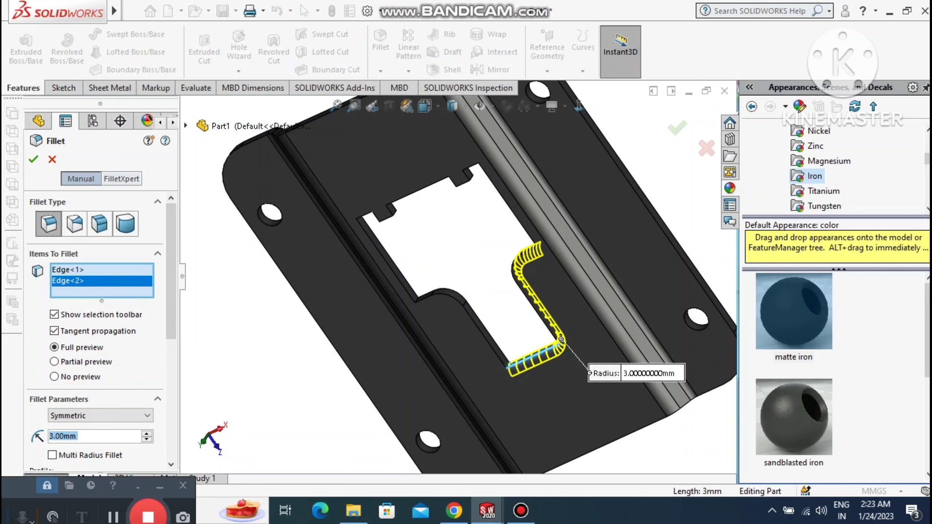
right_click(77, 281)
click(121, 312)
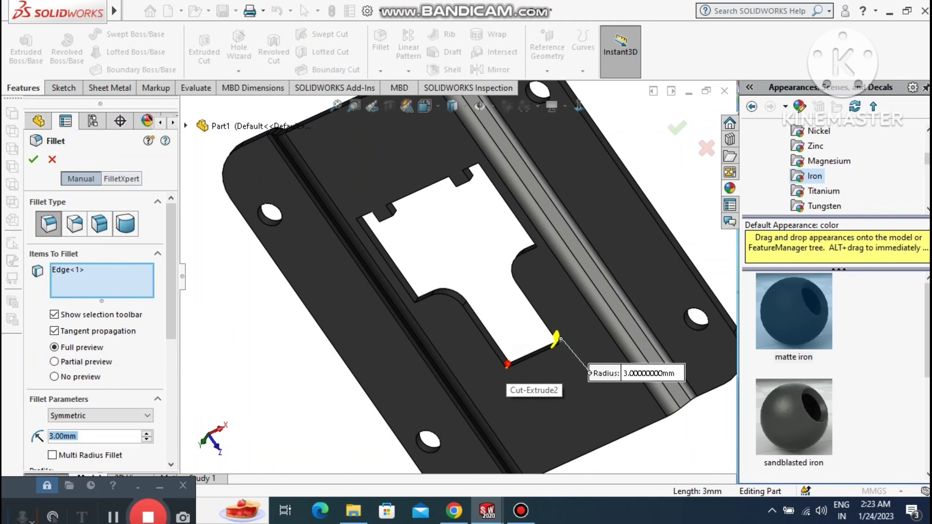
- Add the cutout's other narrow-end corner and both shoulder corners to the selection and apply the 3 mm fillet
click(507, 363)
middle_drag(508, 363, 598, 368)
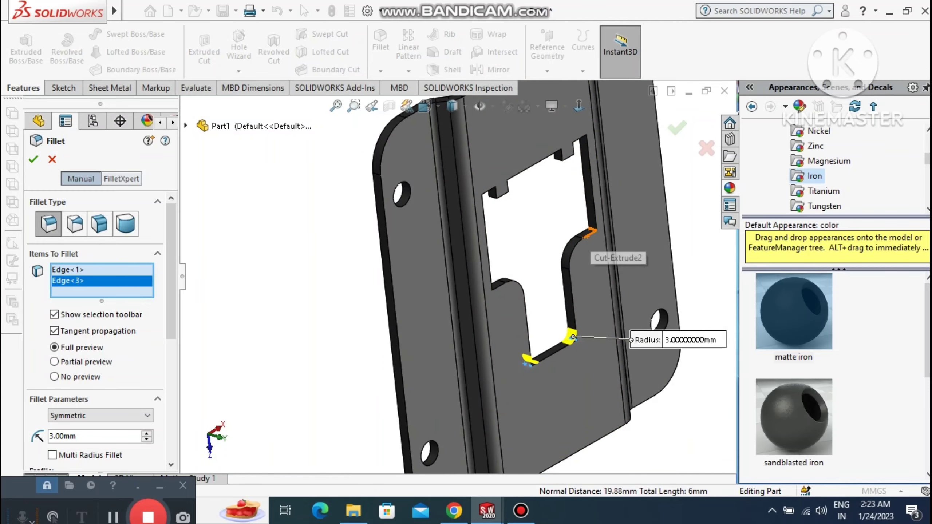
click(589, 230)
middle_drag(480, 263, 398, 300)
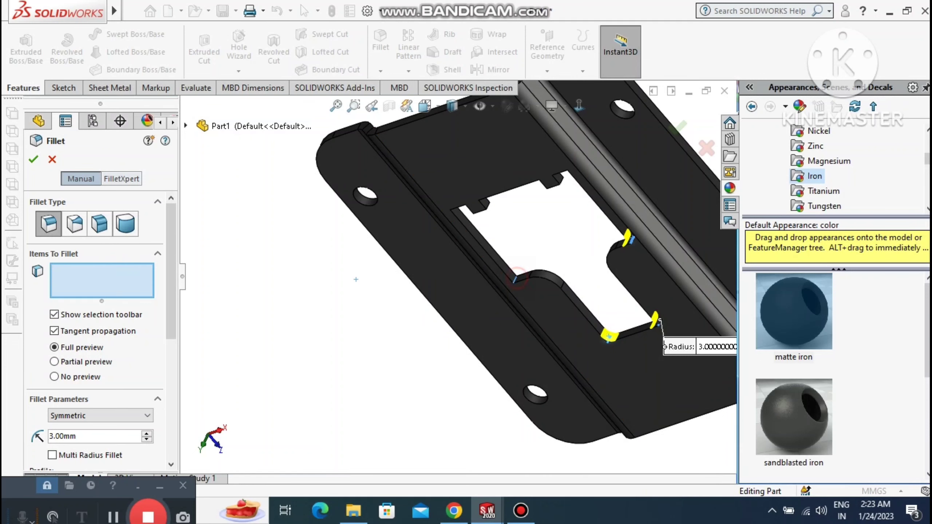
click(514, 280)
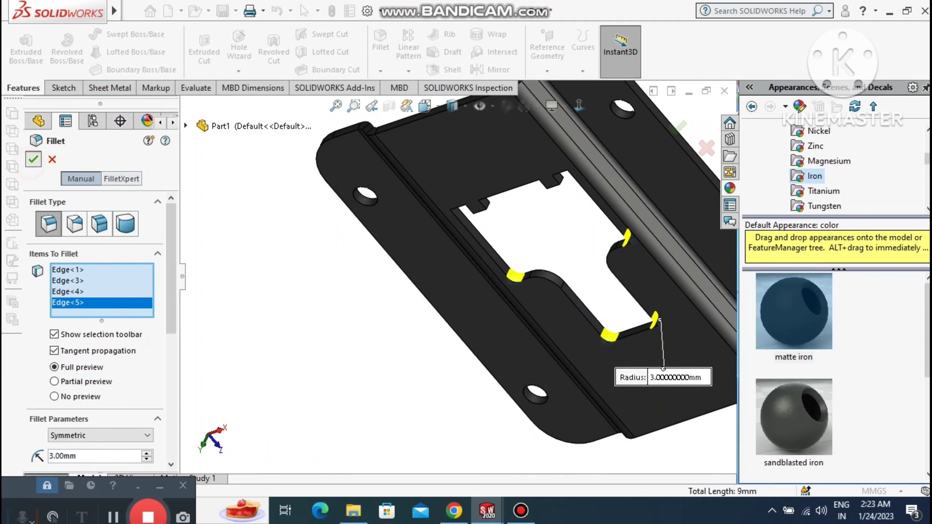
key(Return)
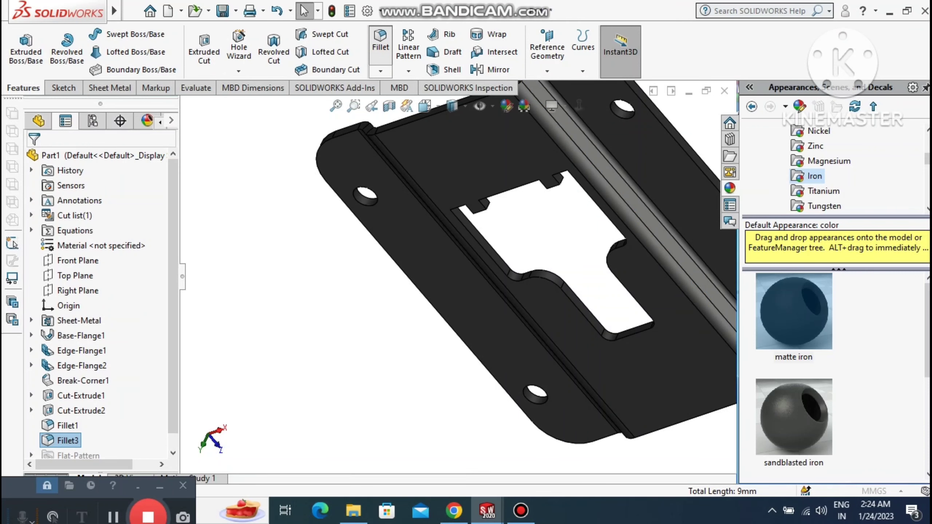
- Fillet the two outer corners at the wide end of the cutout, beside the tabs, with a 3 mm radius
scroll(389, 257, up, 4)
middle_drag(403, 286, 482, 269)
scroll(513, 257, up, 2)
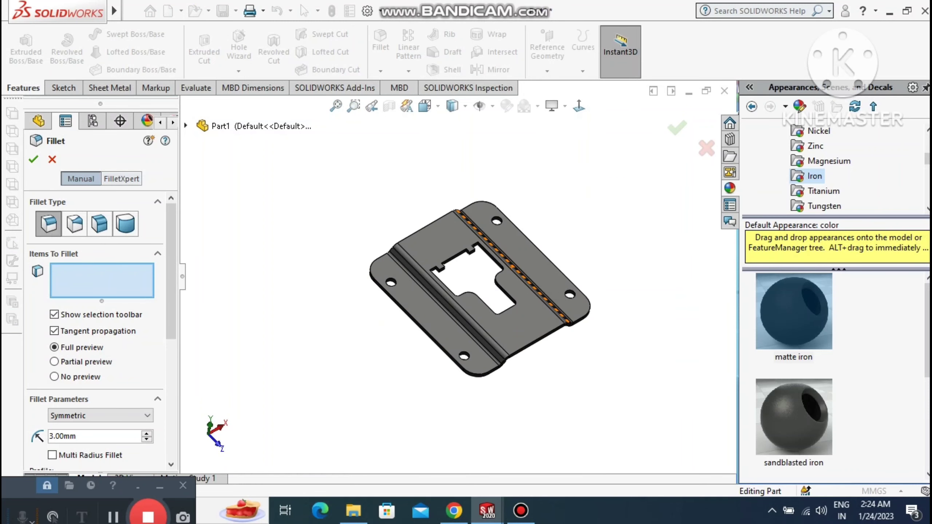
scroll(514, 268, down, 4)
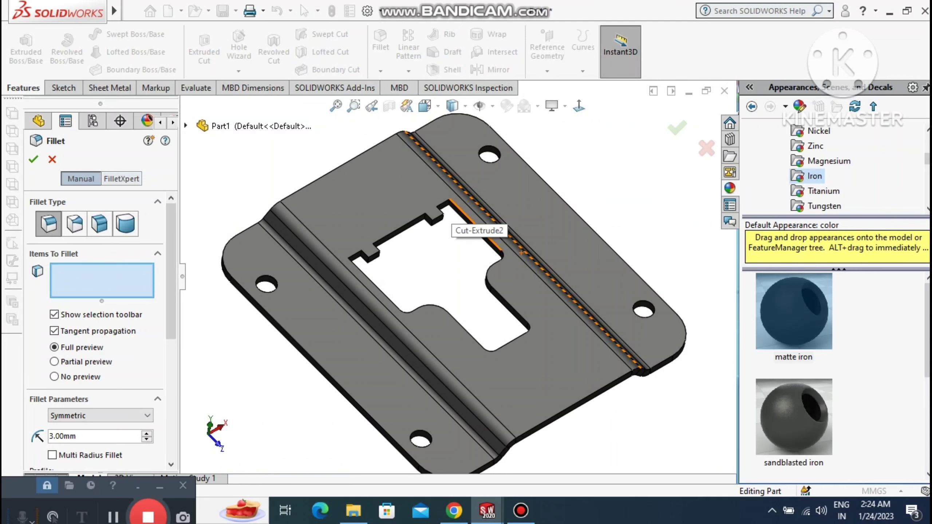
click(450, 204)
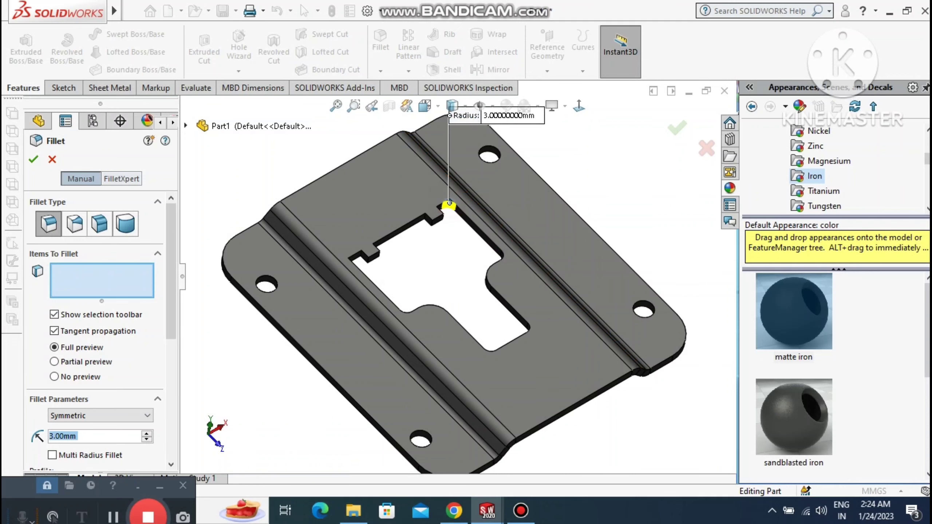
middle_drag(447, 220, 377, 285)
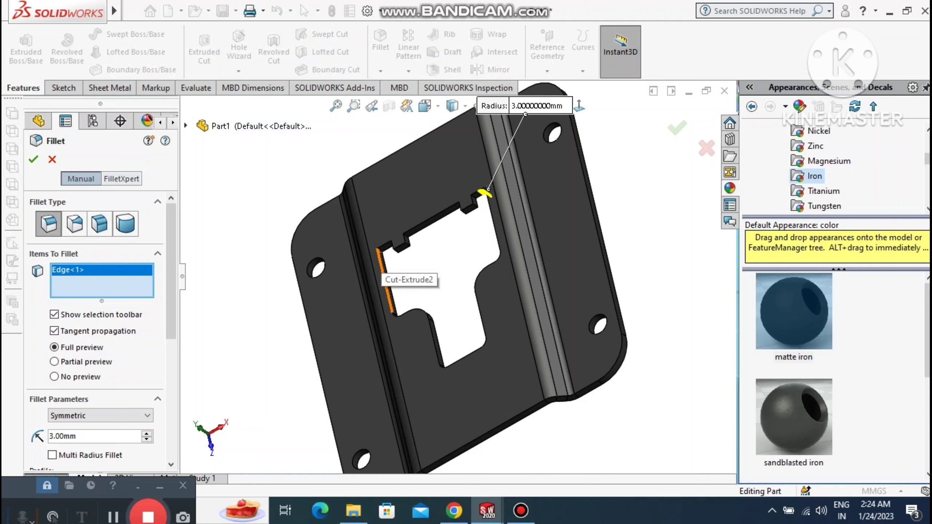
click(385, 273)
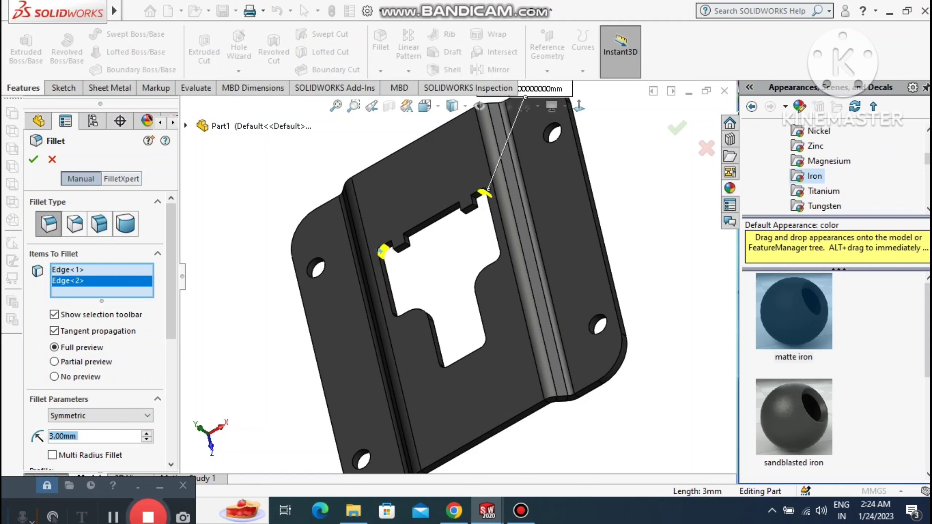
click(34, 160)
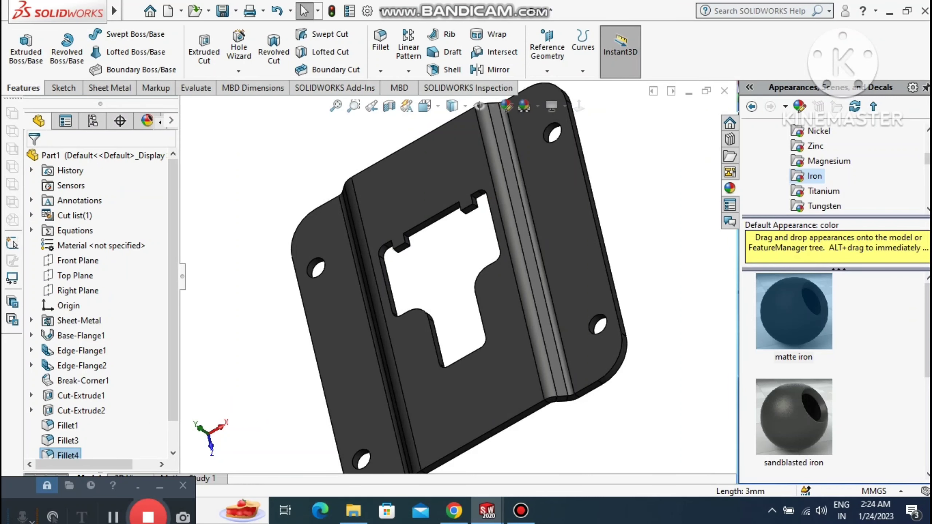
- Start another fillet with a radius of 0.5 mm
middle_drag(485, 320, 550, 323)
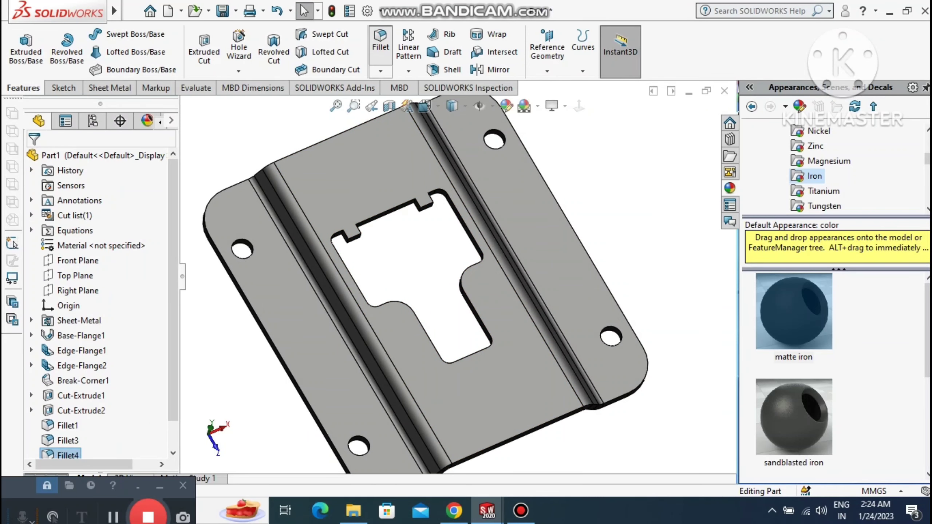
click(380, 42)
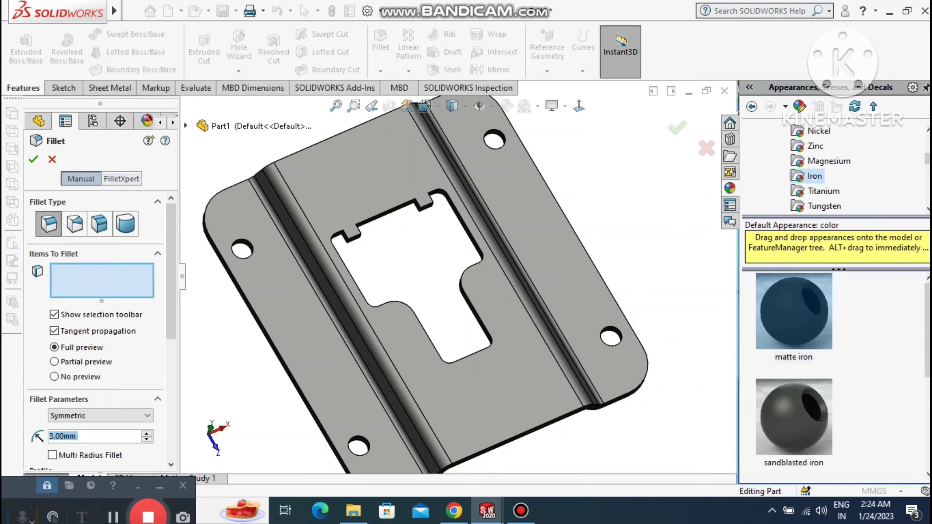
text(.5)
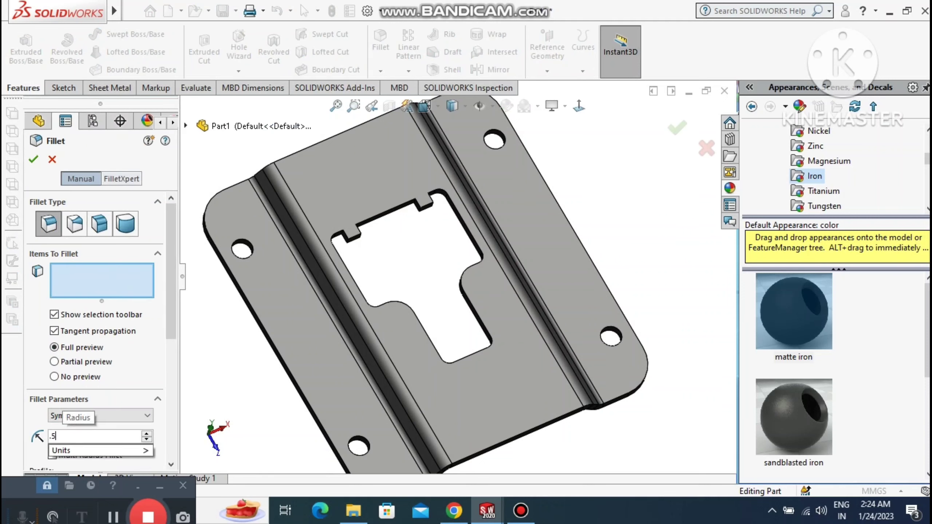
key(Return)
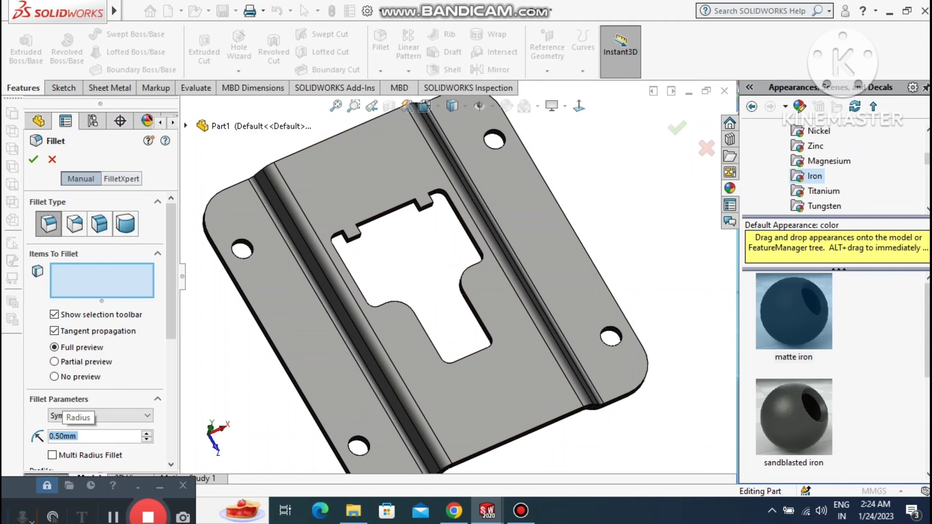
click(421, 208)
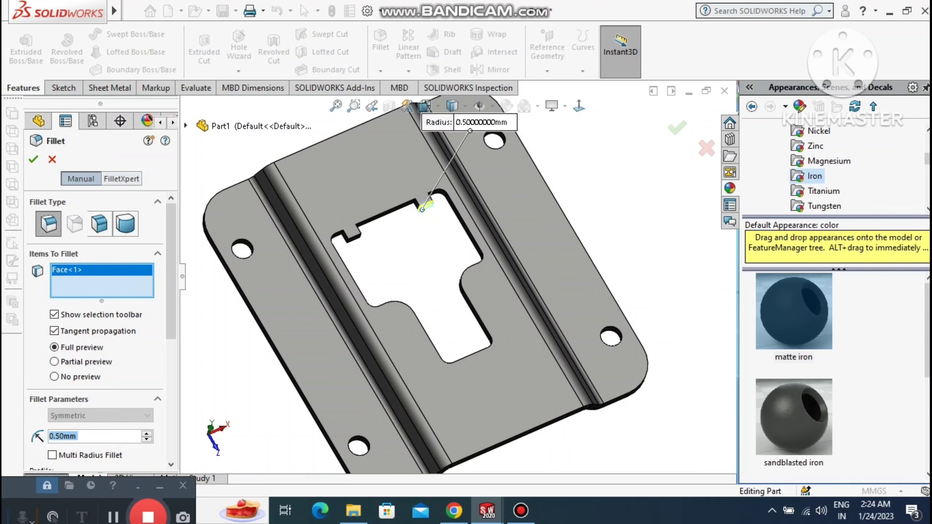
scroll(440, 322, down, 1)
middle_drag(440, 337, 446, 301)
scroll(446, 301, down, 1)
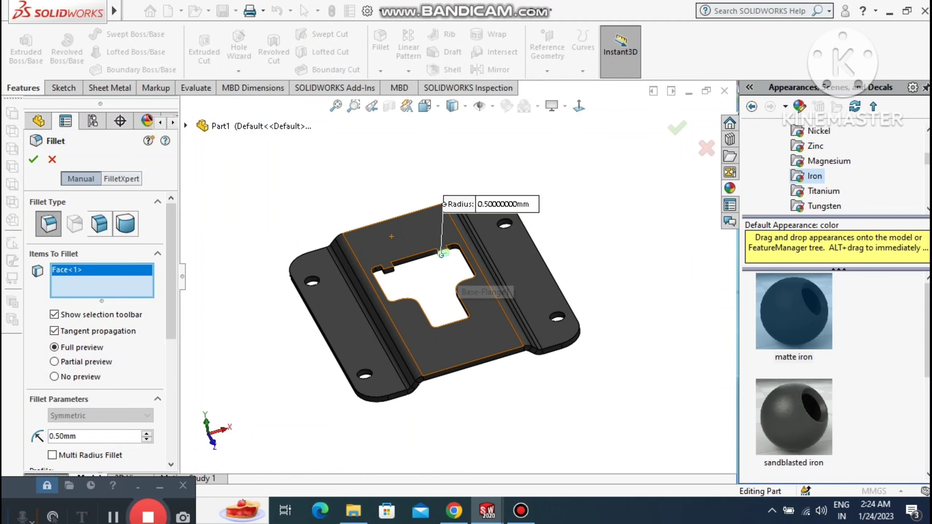
right_click(99, 272)
click(131, 297)
- Select the two outer corner edges of the right tab on the cutout's wide side for the fillet
scroll(456, 278, up, 3)
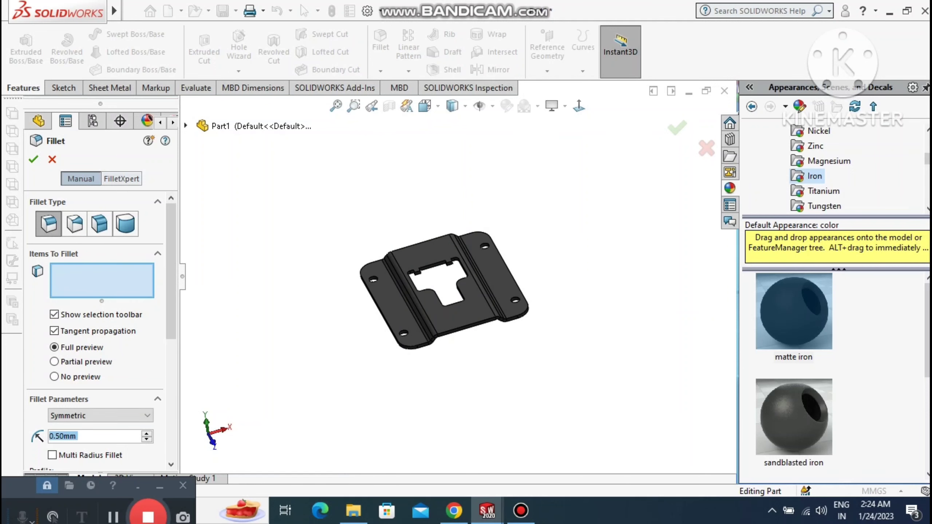
scroll(503, 276, down, 2)
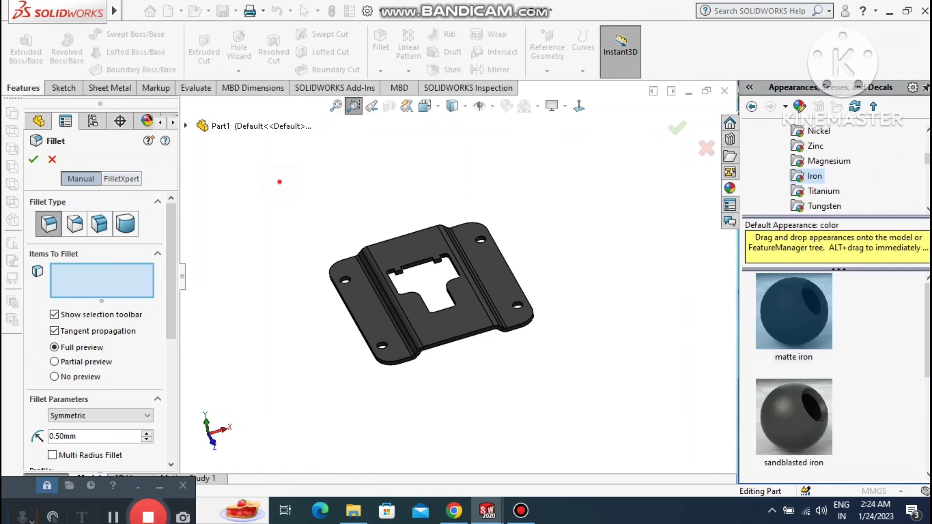
drag(279, 181, 549, 296)
drag(309, 305, 622, 394)
right_click(439, 274)
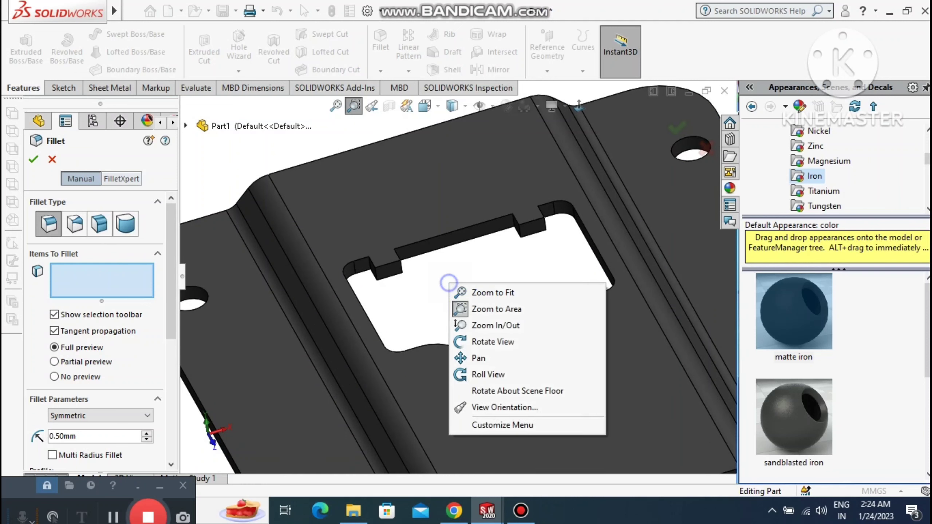
click(476, 308)
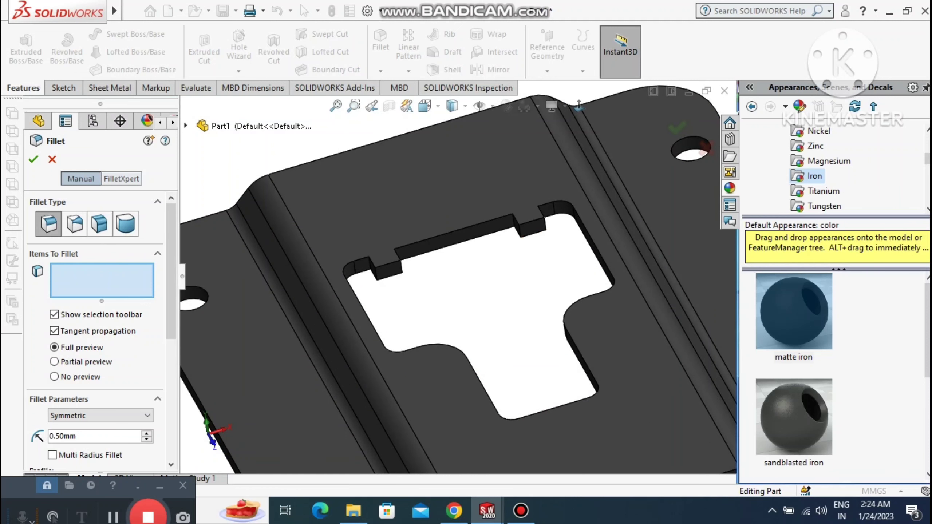
click(517, 233)
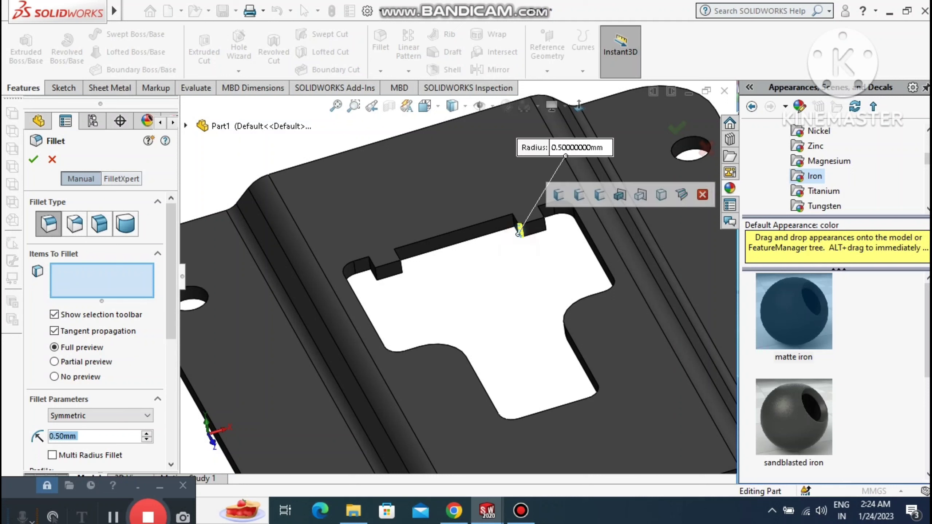
click(544, 223)
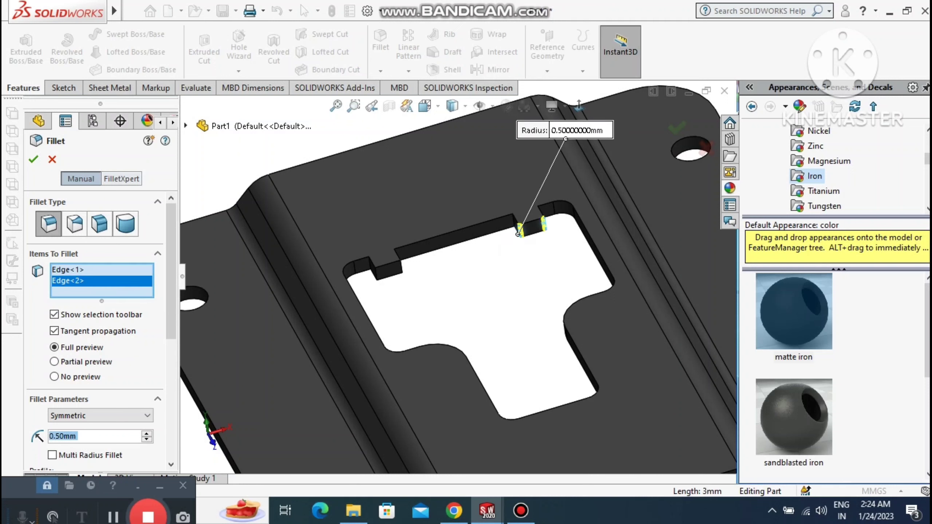
- Set the fillet radius to 1 mm, add the two outer corner edges of the left tab, and apply the fillet
text(1.)
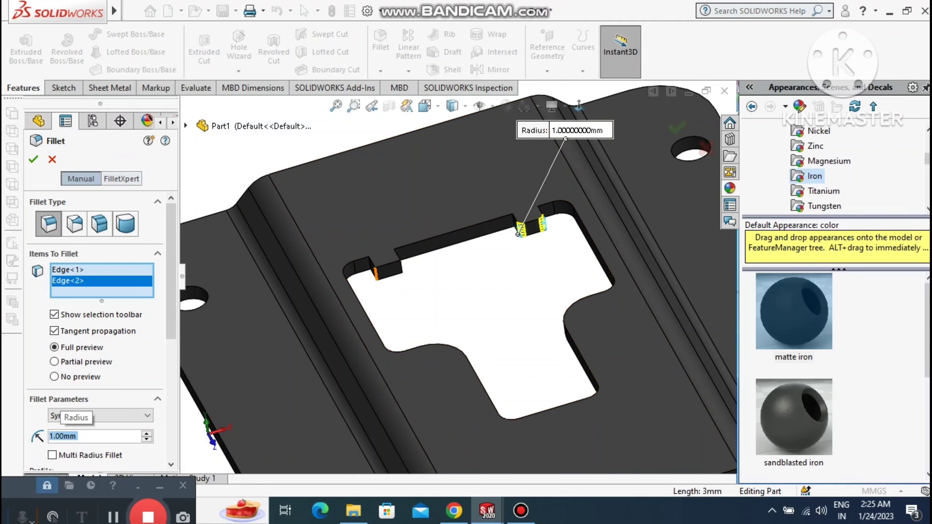
click(375, 274)
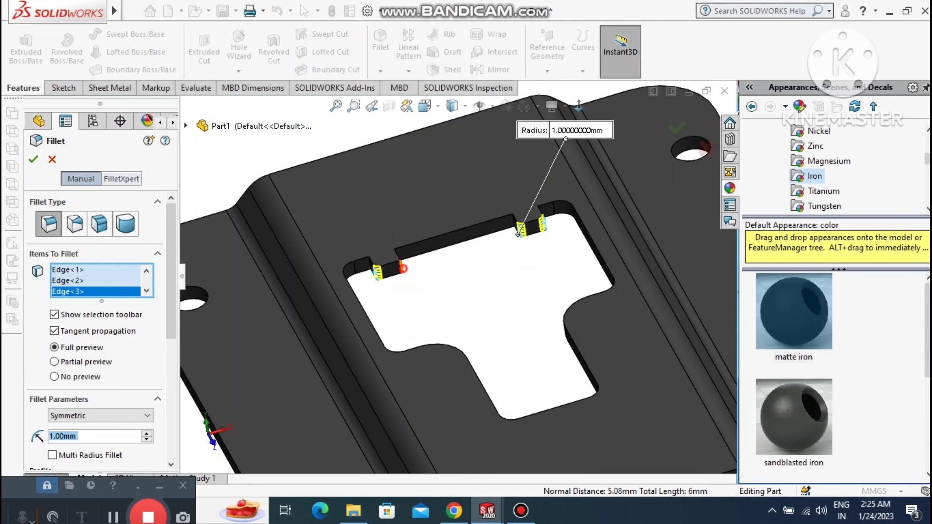
click(401, 267)
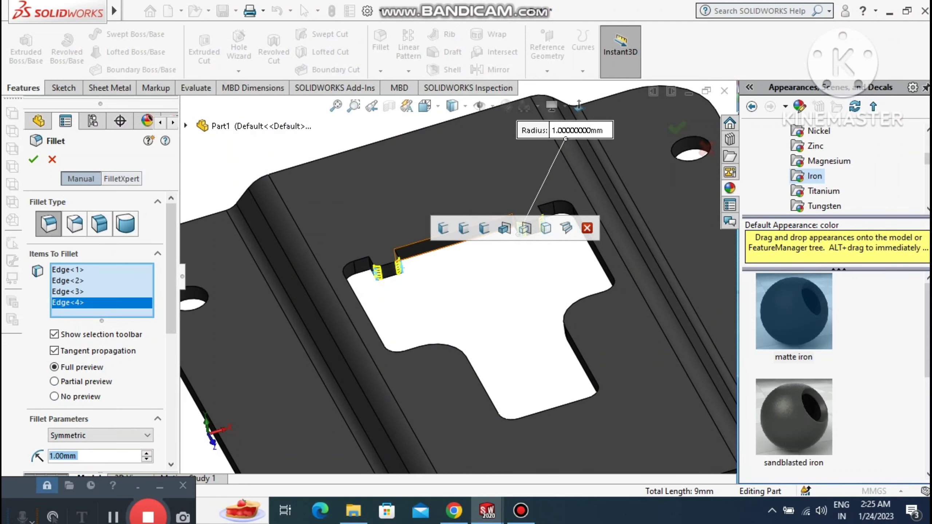
click(518, 233)
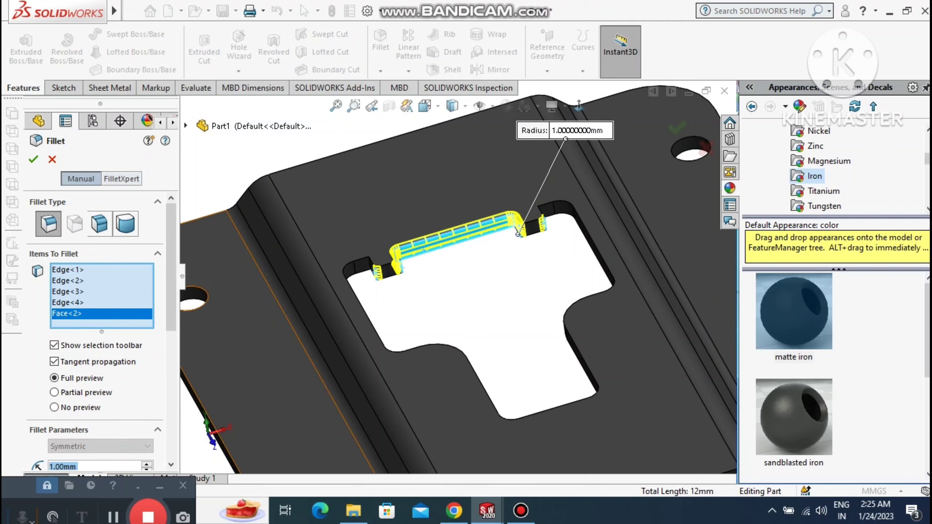
right_click(73, 314)
click(110, 339)
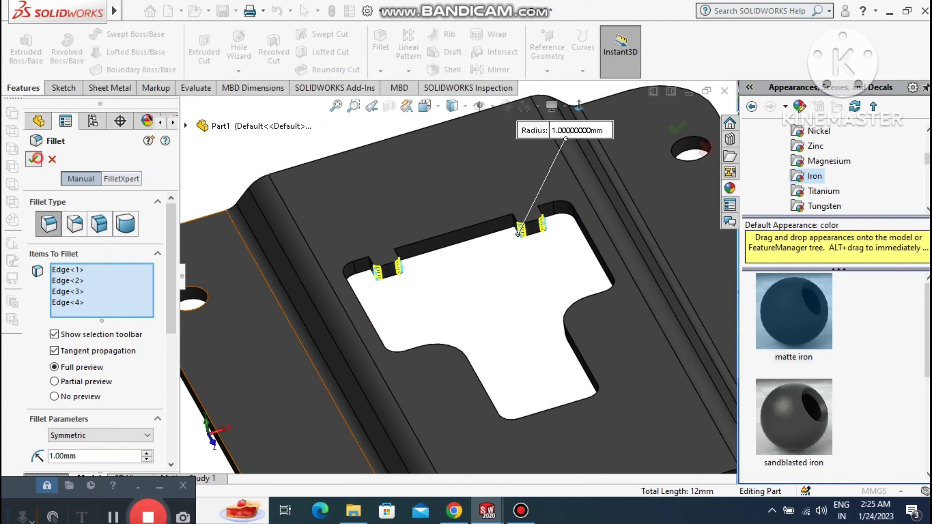
click(34, 159)
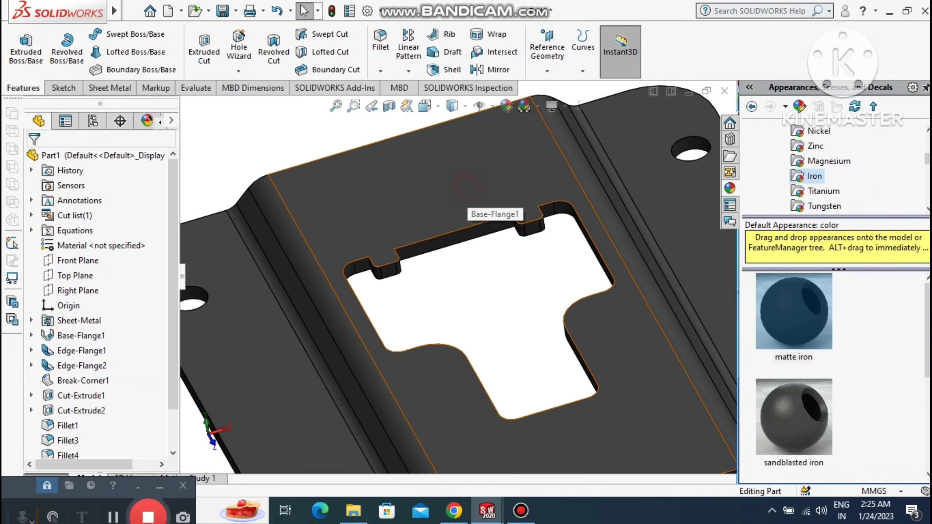
- Start a new sketch on the bracket's flat central face, viewed normal to it
click(463, 204)
click(589, 146)
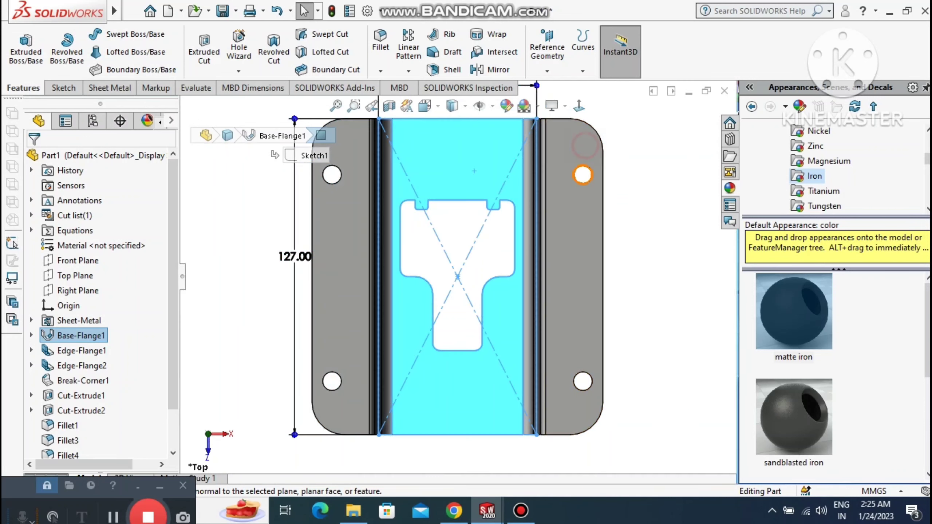
right_click(454, 153)
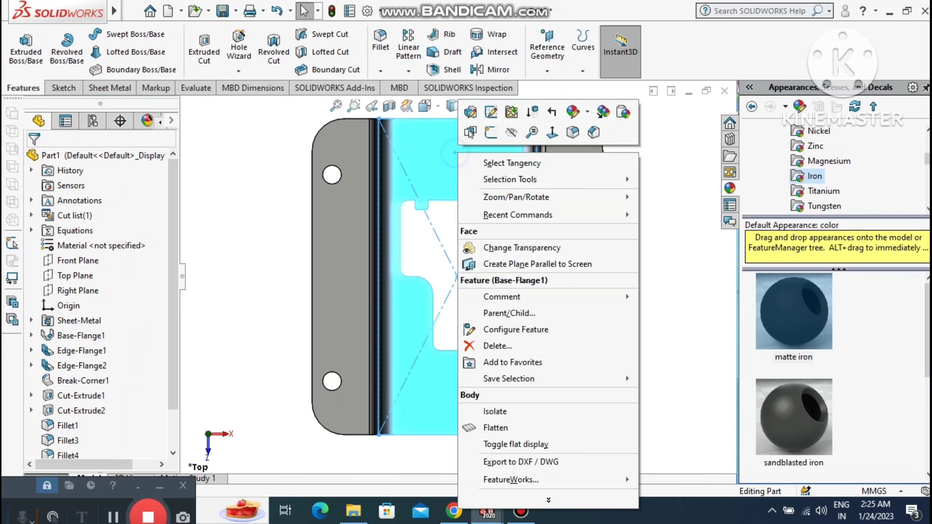
click(491, 131)
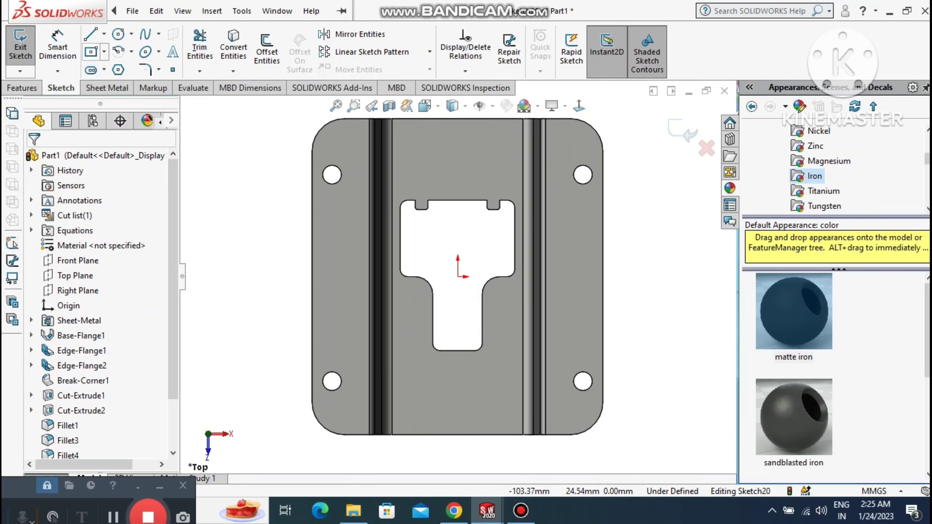
- Sketch a horizontal centerpoint straight slot about 31 mm long and 13 mm wide above the T-shaped cutout, centred over the origin
click(91, 70)
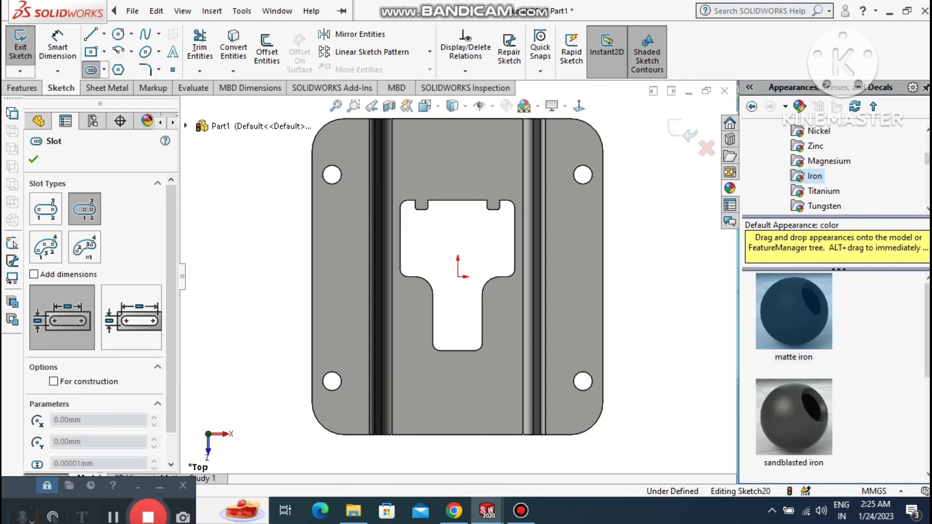
click(104, 70)
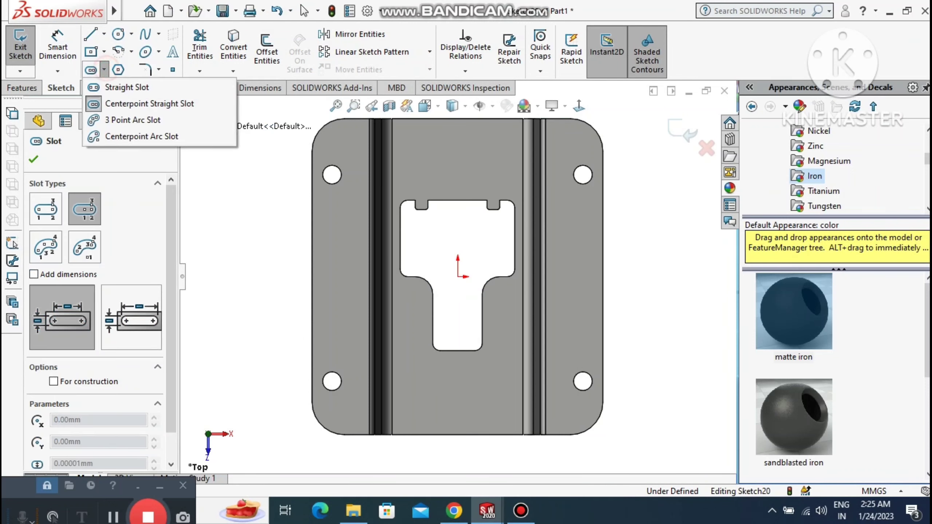
click(116, 103)
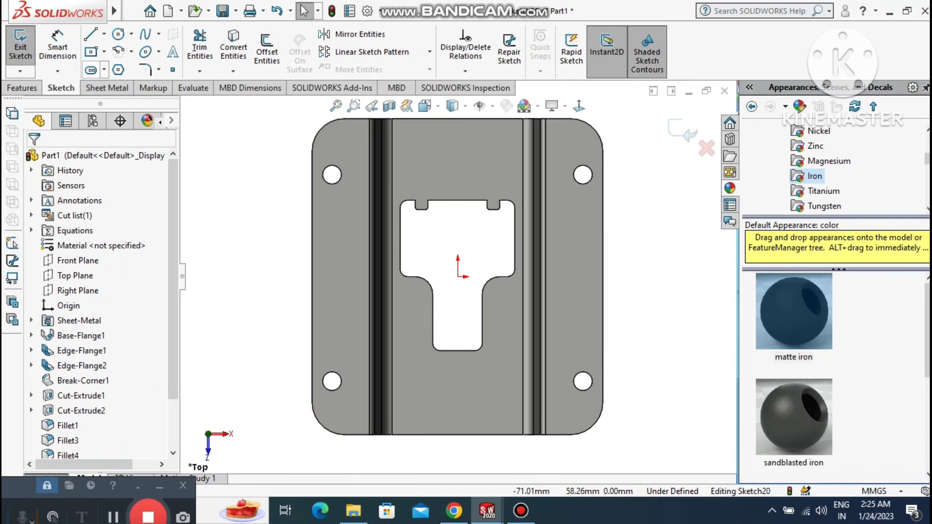
click(91, 70)
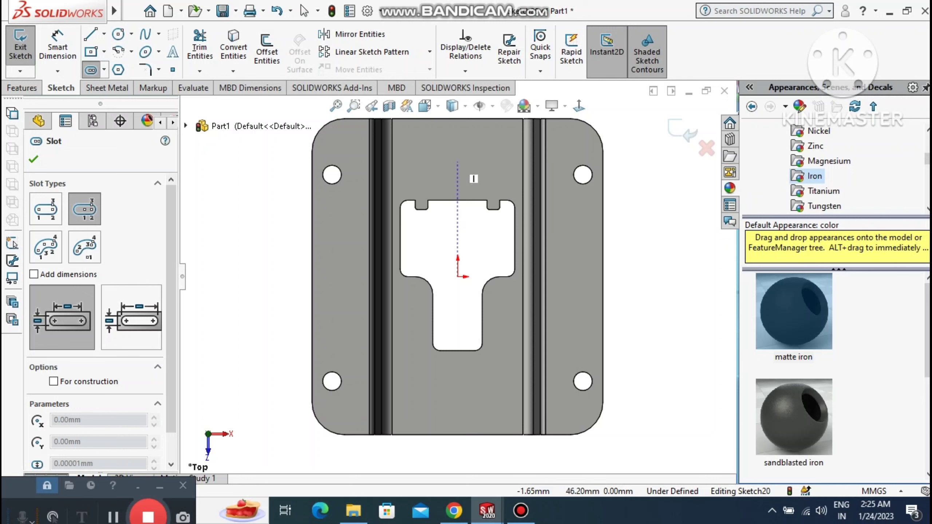
click(480, 157)
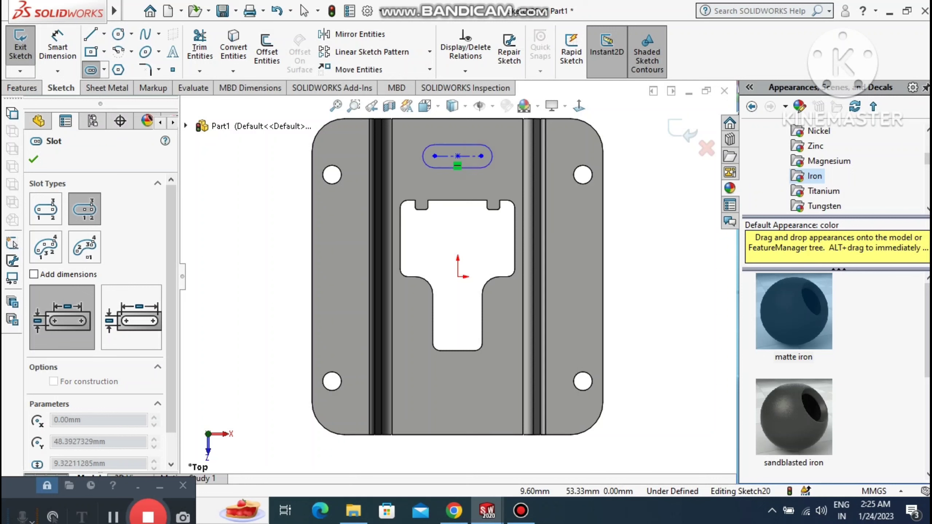
click(496, 156)
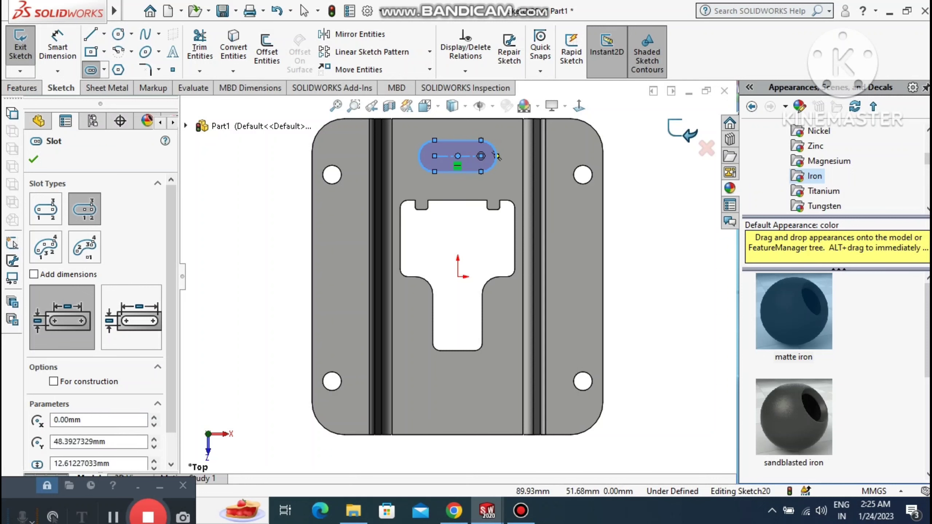
key(Escape)
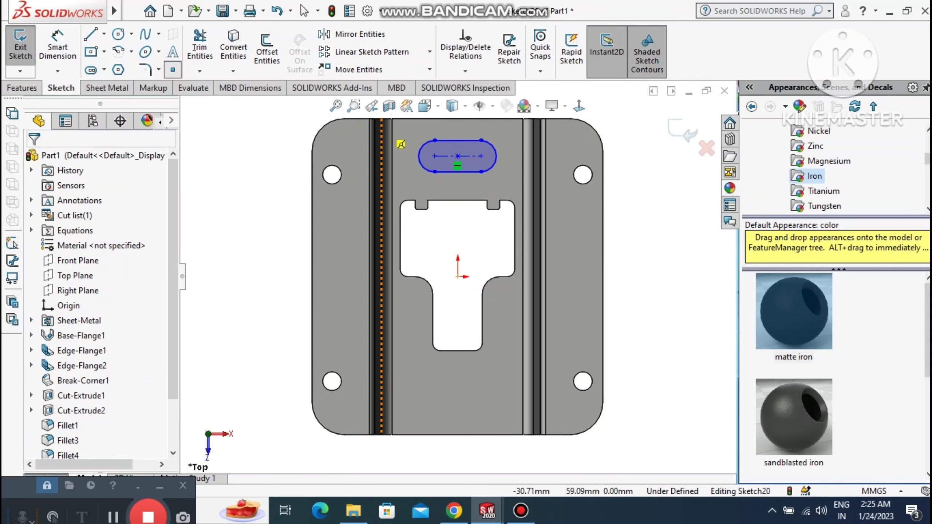
- Place a sketch point at the midpoint of each of the slot's end arcs
click(419, 156)
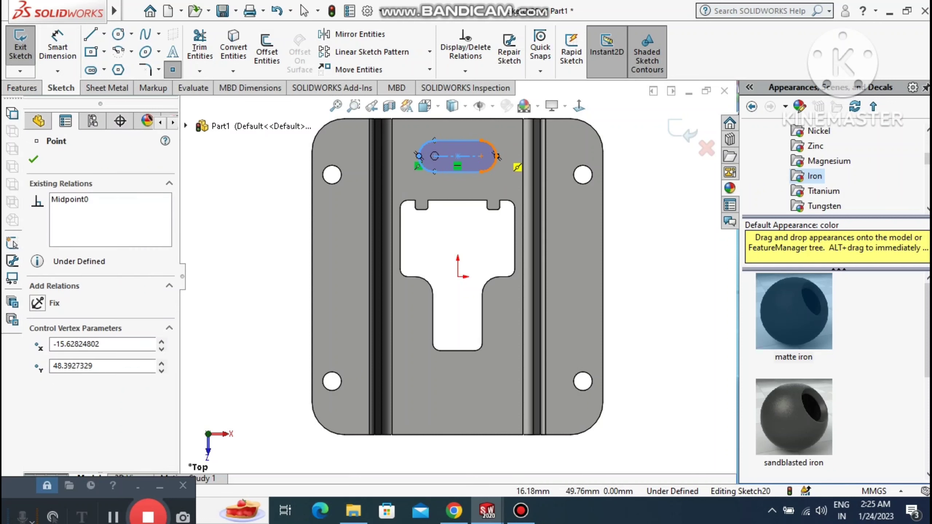
click(497, 156)
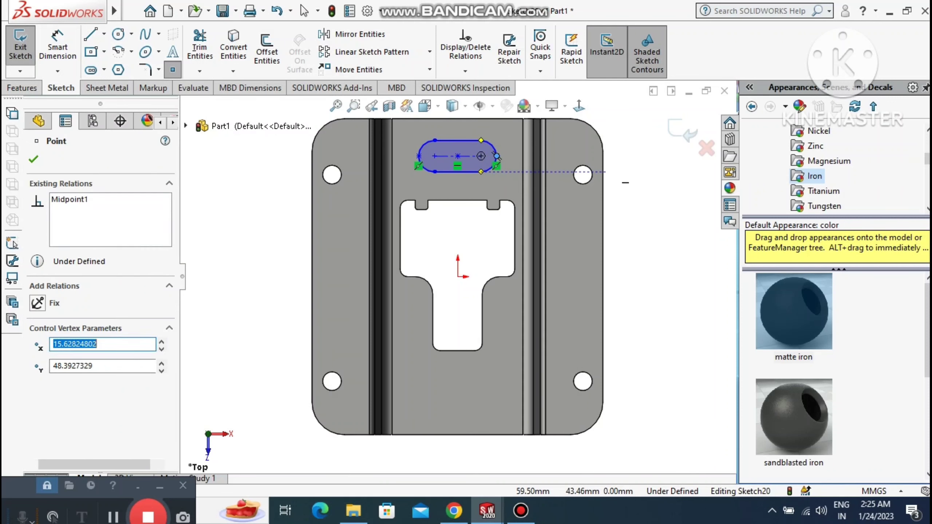
key(Escape)
- Dimension the slot's overall length between the two end-arc points and set it to 16 mm
click(103, 34)
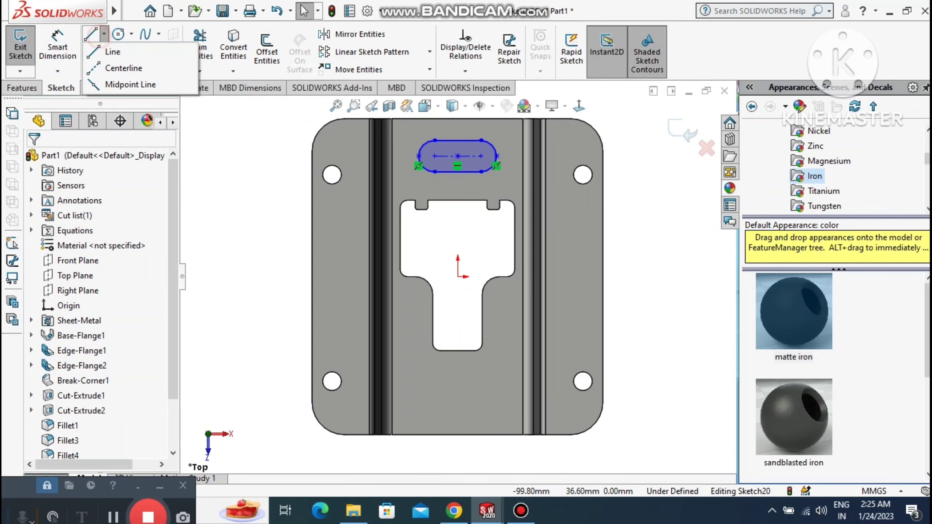
click(58, 71)
click(90, 88)
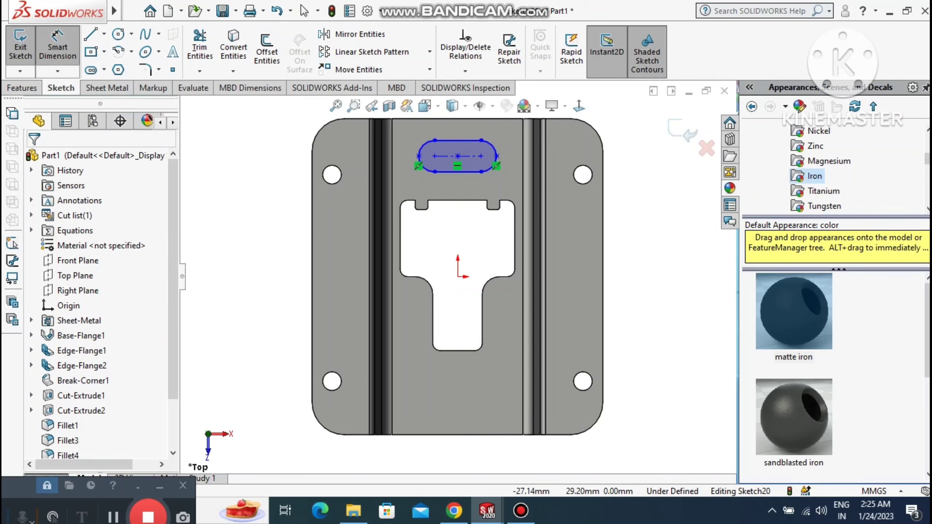
click(418, 156)
click(419, 156)
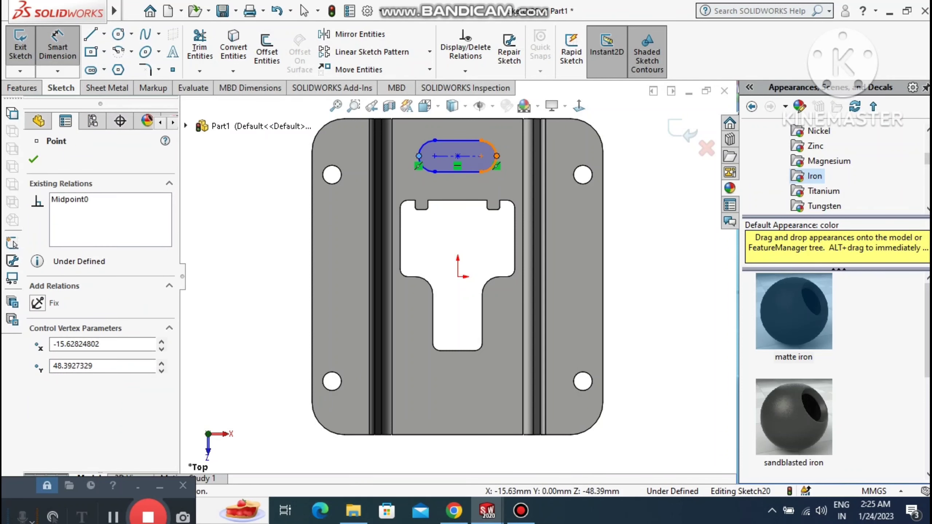
click(496, 156)
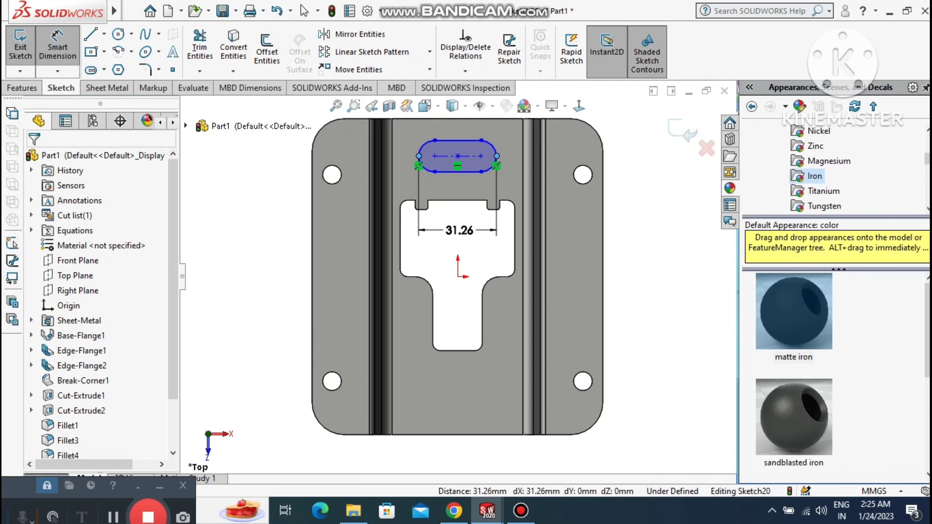
click(459, 234)
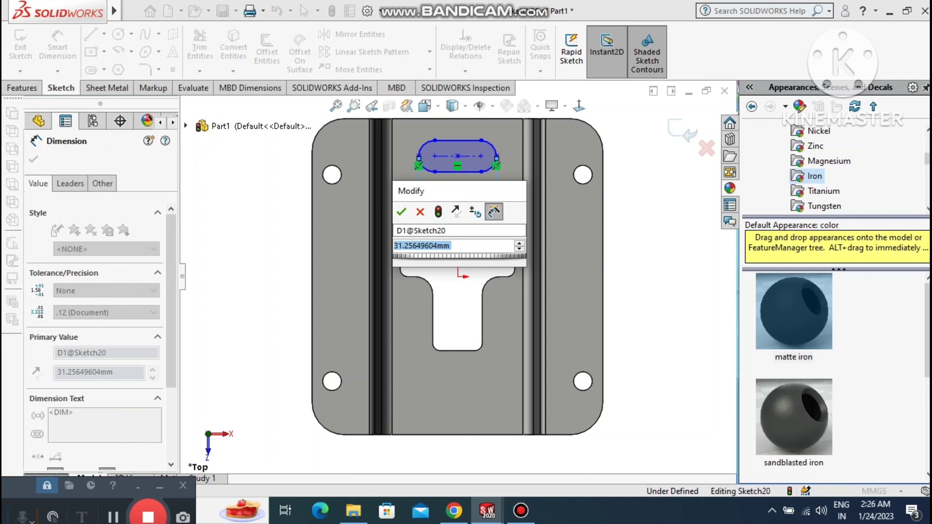
text(18)
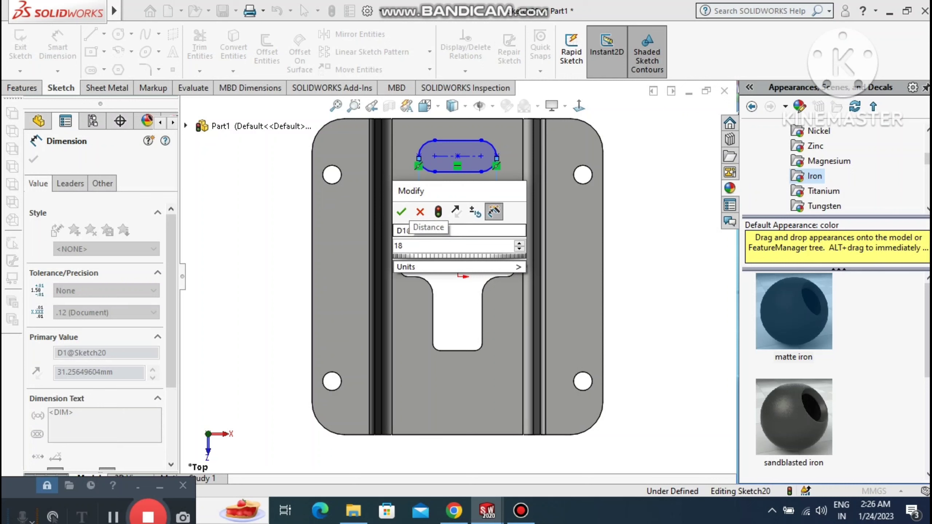
key(BackSpace)
text(6)
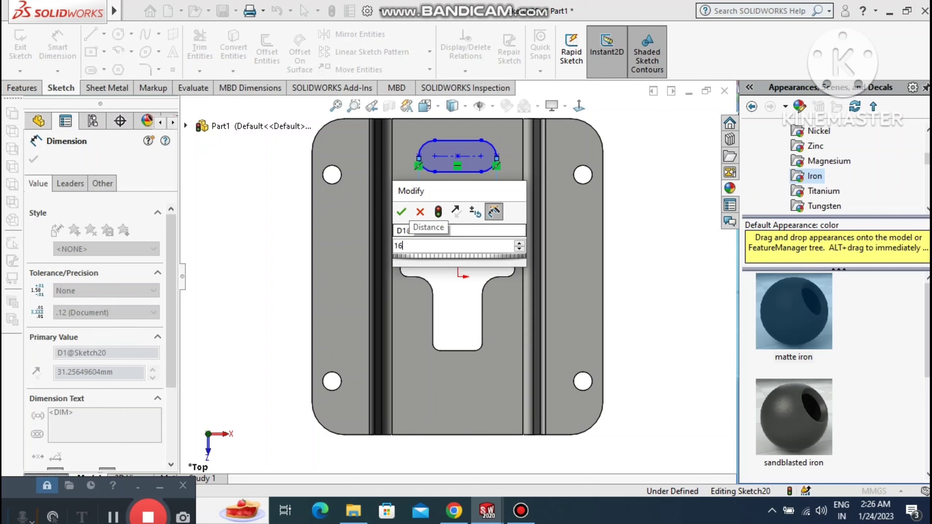
key(Return)
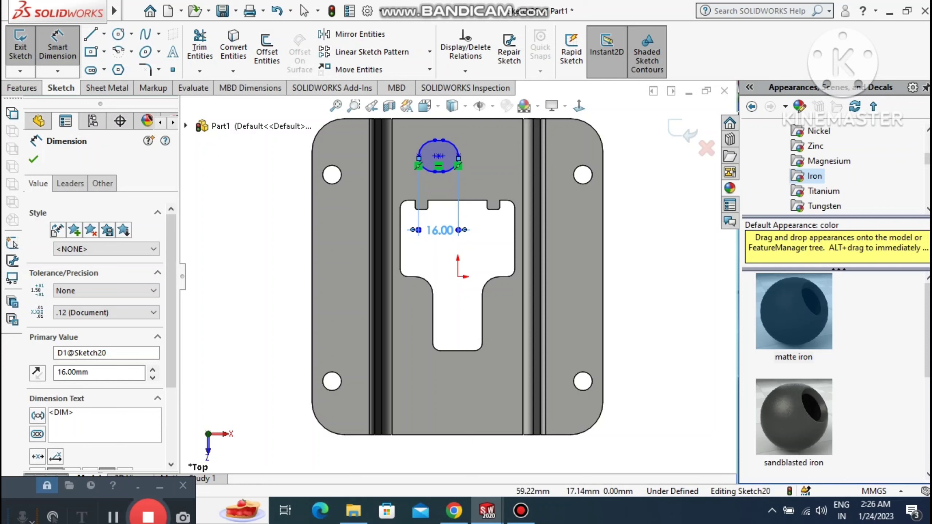
key(Escape)
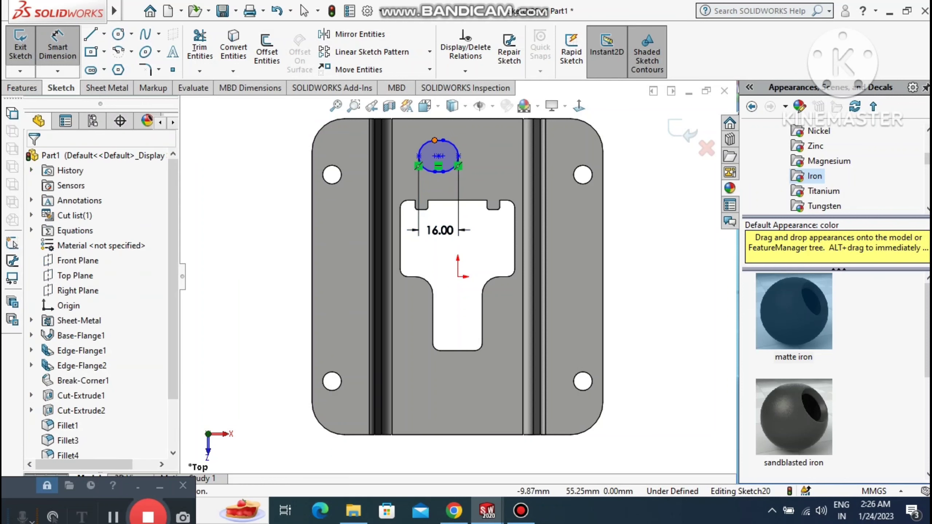
- Dimension the slot's width between its upper and lower edges and set it to 10 mm
click(435, 140)
click(435, 171)
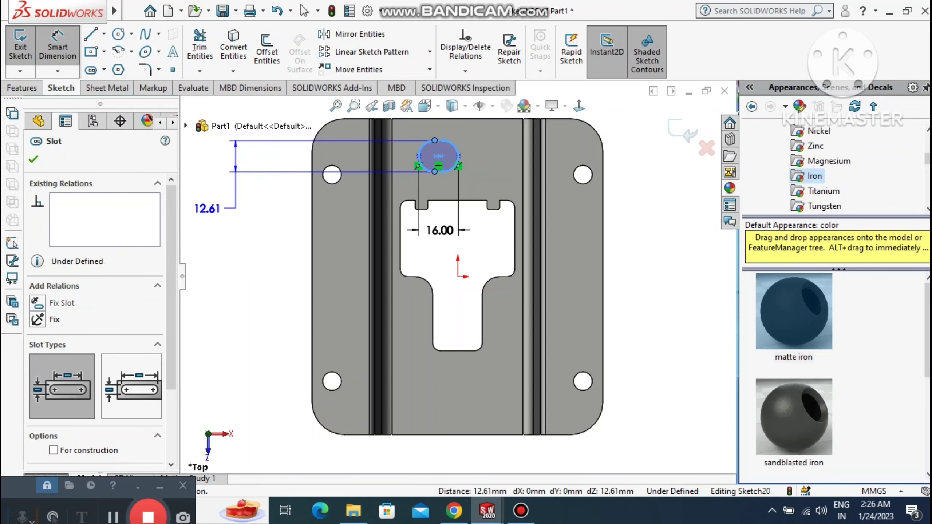
click(207, 208)
text(12)
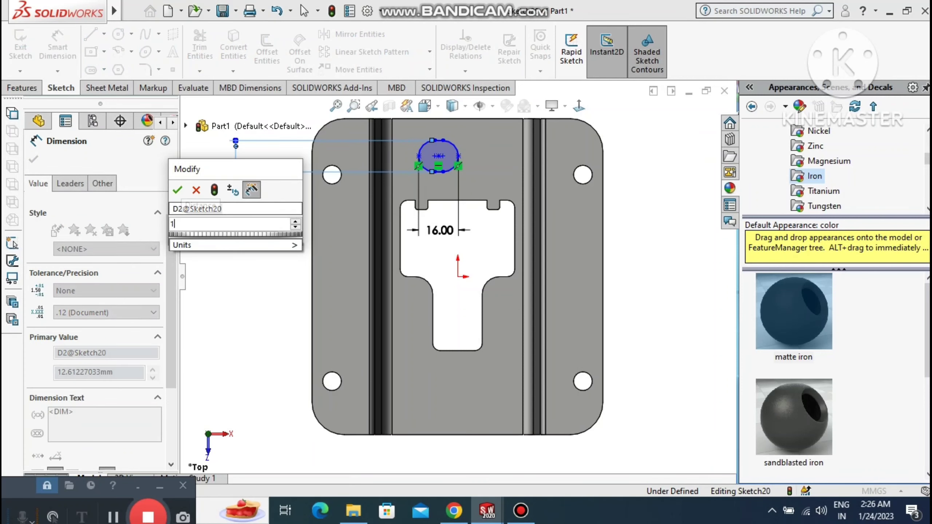
key(Return)
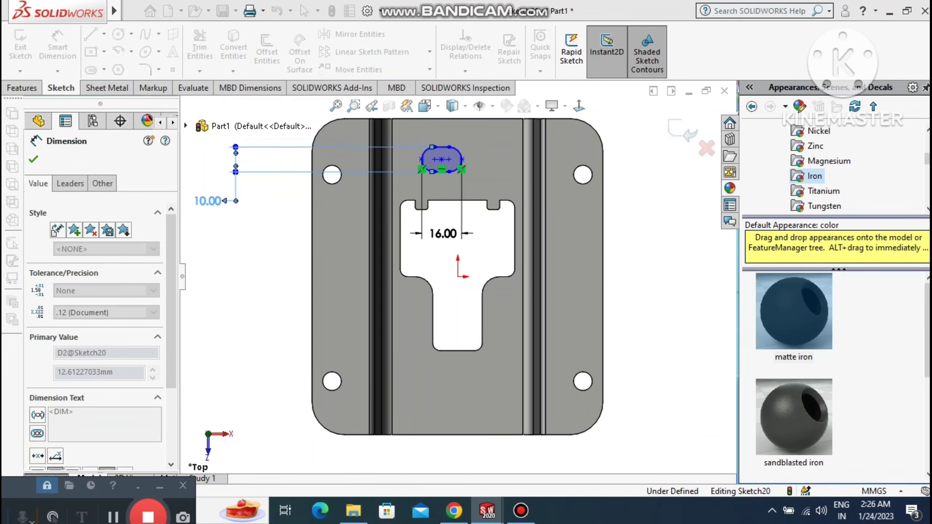
key(Escape)
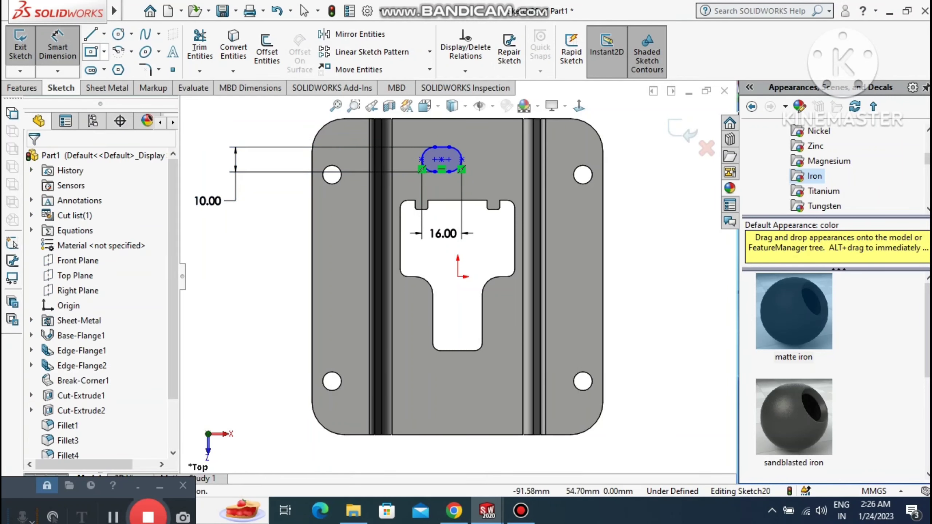
- Draw a construction centerline from the origin to the slot's centre and make it vertical
click(104, 34)
click(124, 68)
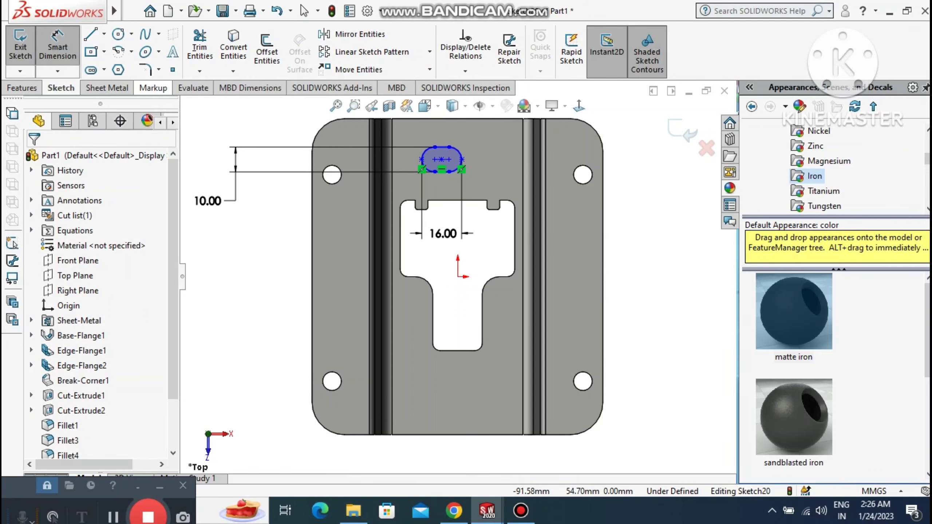
click(458, 276)
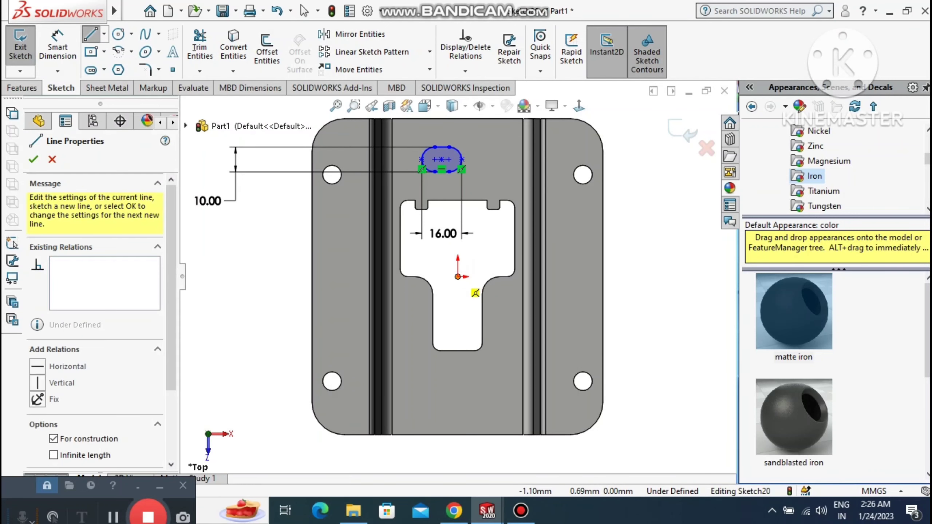
click(440, 159)
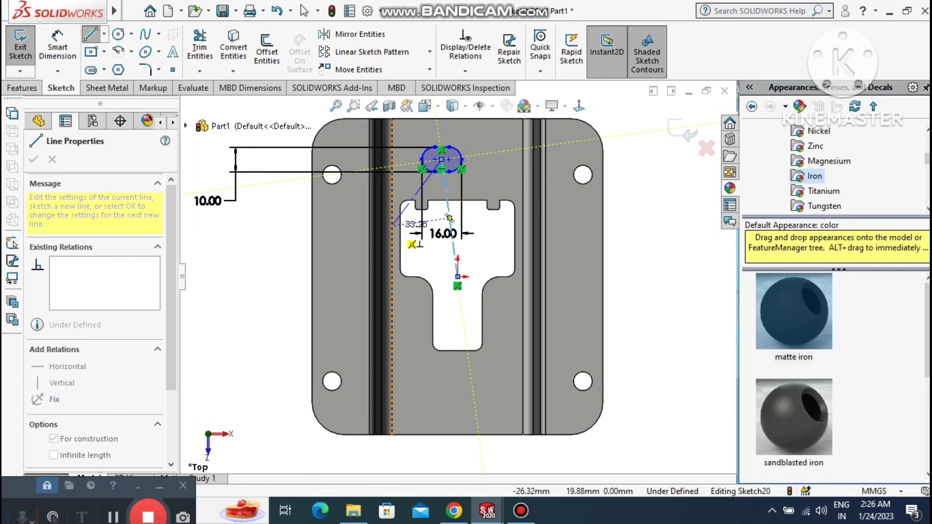
key(Escape)
click(450, 216)
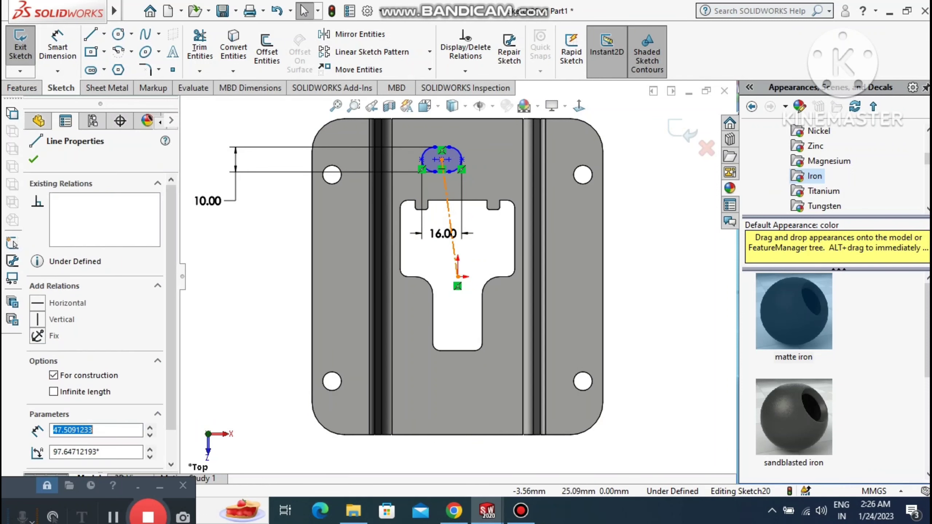
click(508, 174)
key(Escape)
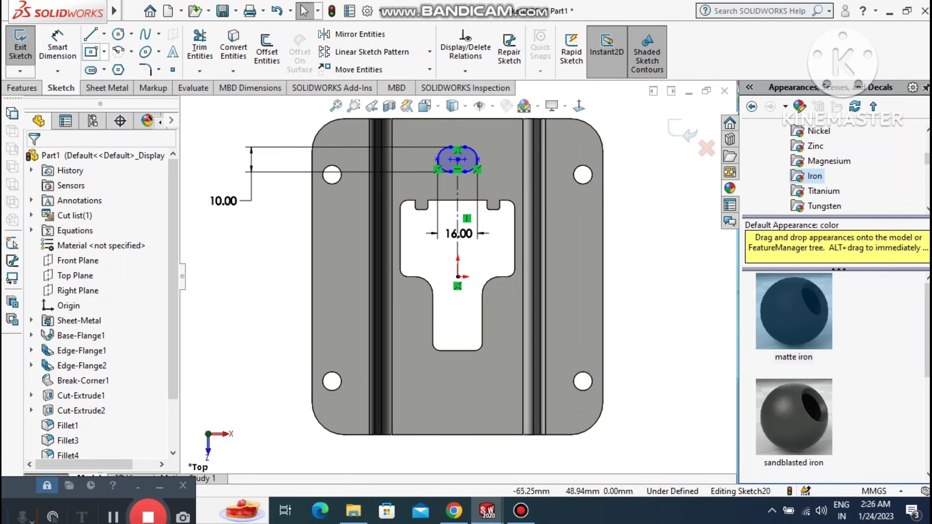
- Dimension the distance from the central face's upper edge to the slot's upper edge and set it to 10 mm
click(57, 46)
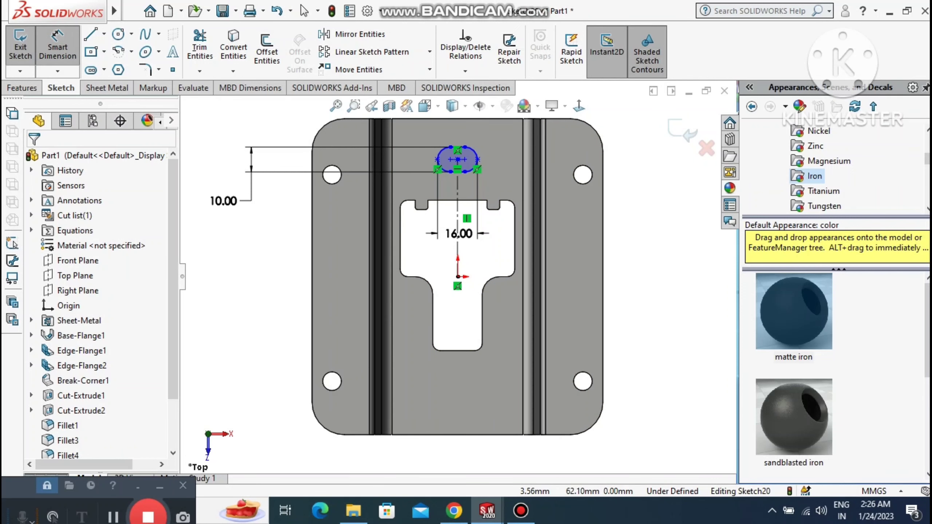
click(458, 119)
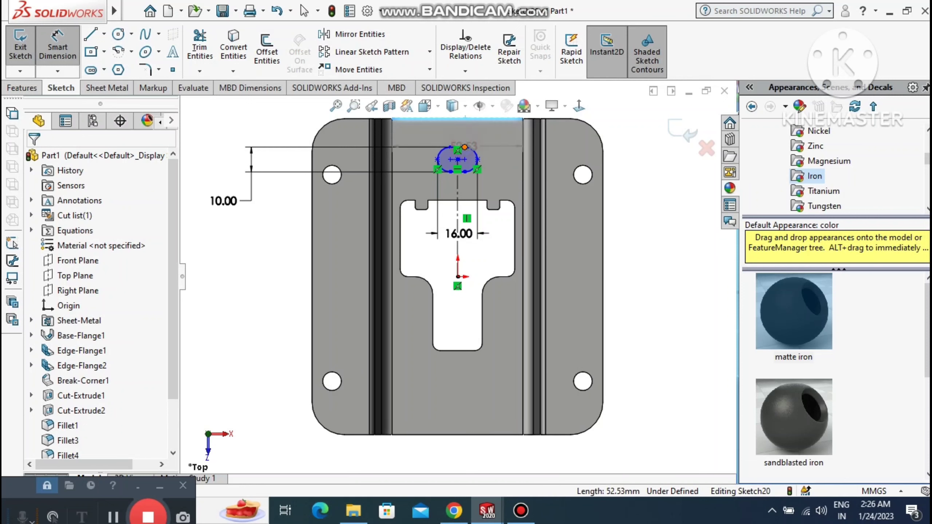
click(465, 147)
click(642, 136)
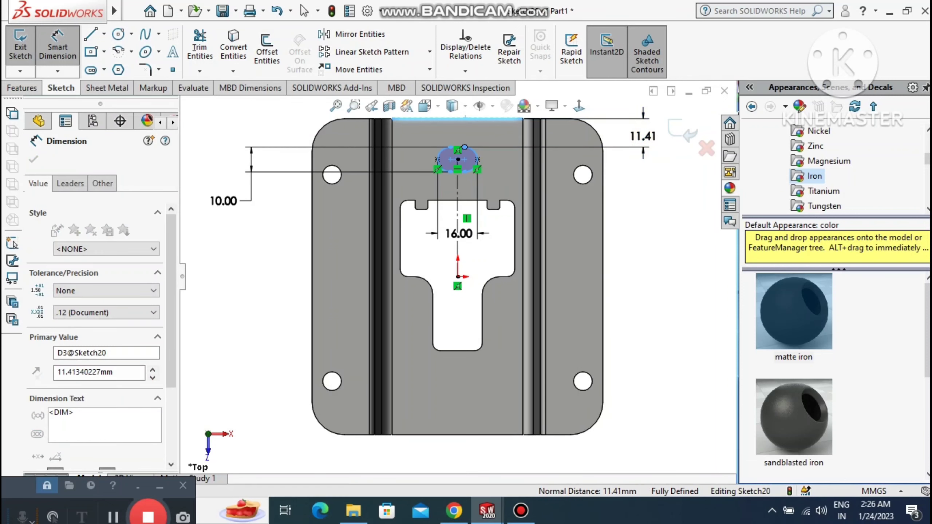
text(10)
key(Return)
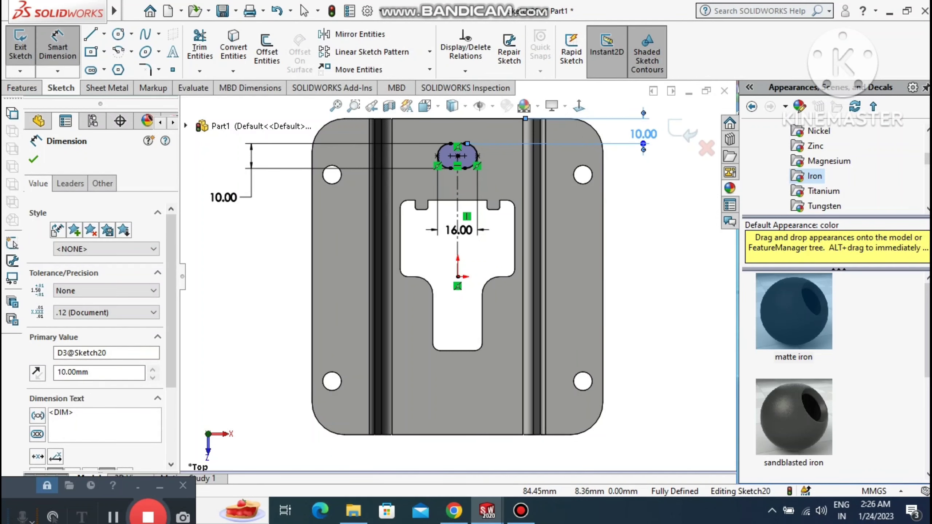
click(667, 256)
- Cut the slot through the central face with a blind Extruded Cut linked to the sheet thickness
click(22, 88)
click(193, 48)
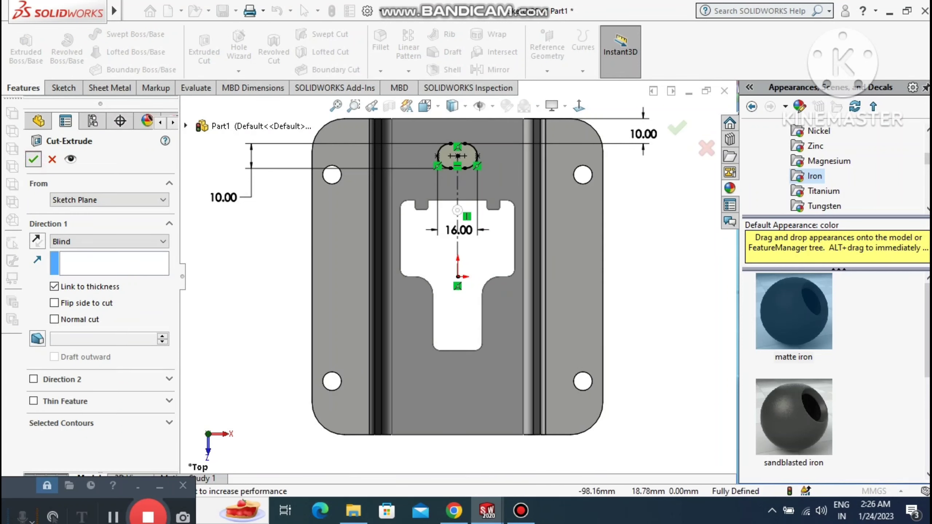
click(33, 159)
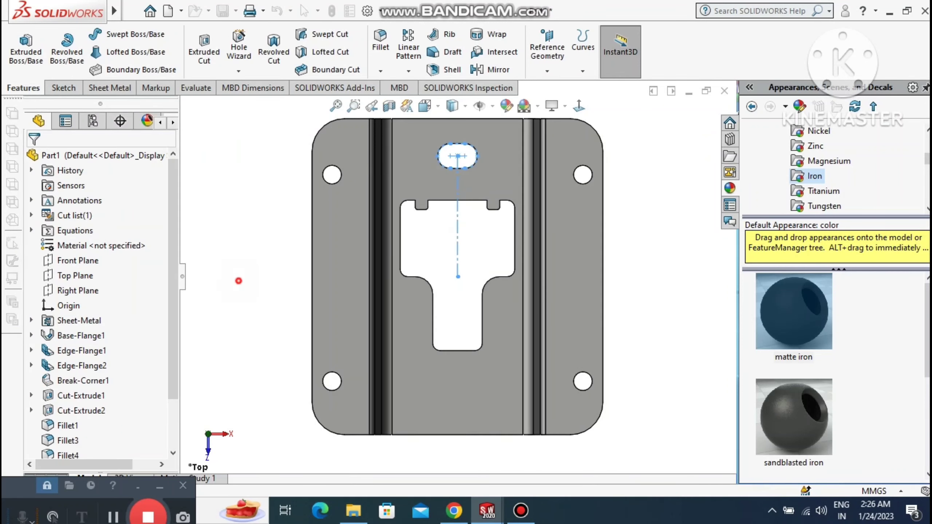
- Chamfer the upper edges of the four mounting holes in the side flanges by 2 mm at 45 degrees
scroll(234, 277, down, 1)
mouse_move(234, 277)
middle_down()
mouse_move(290, 268)
mouse_move(334, 238)
mouse_move(335, 195)
mouse_move(337, 235)
mouse_move(312, 216)
middle_up()
scroll(283, 129, down, 1)
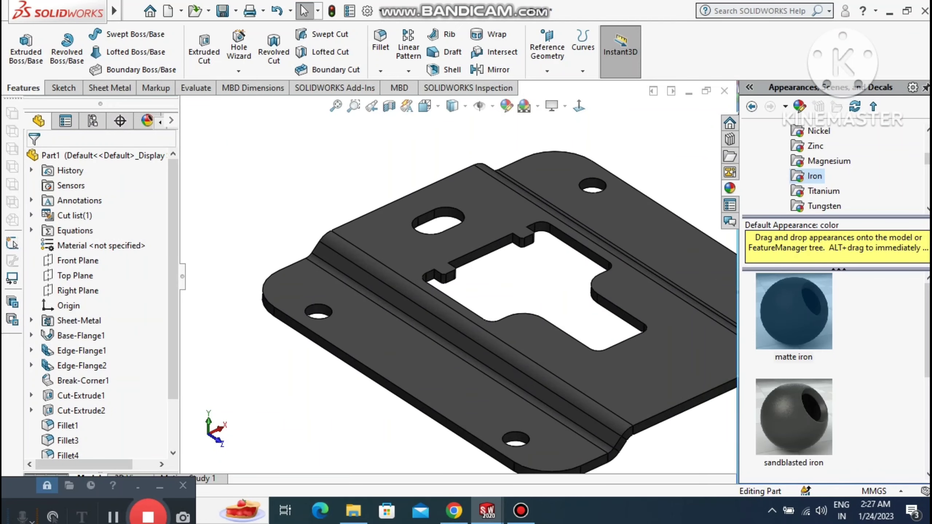
click(380, 71)
click(405, 103)
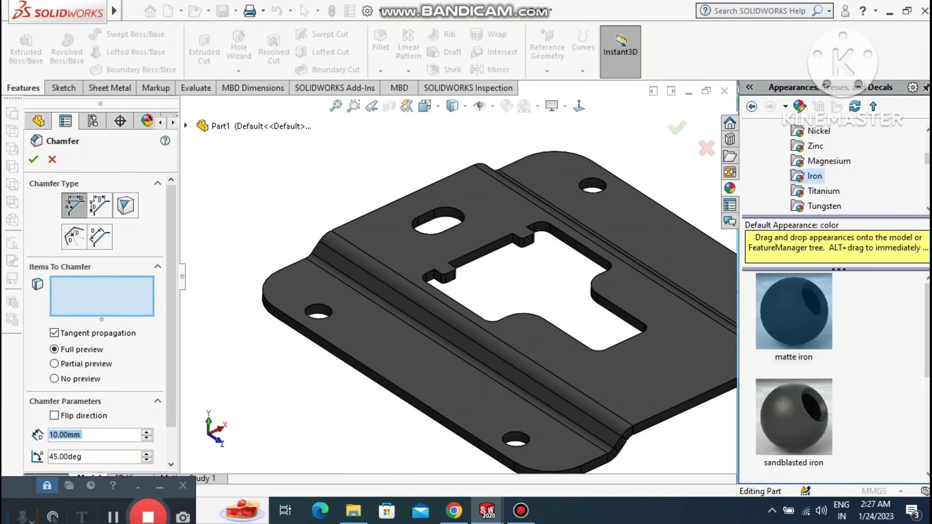
text(2)
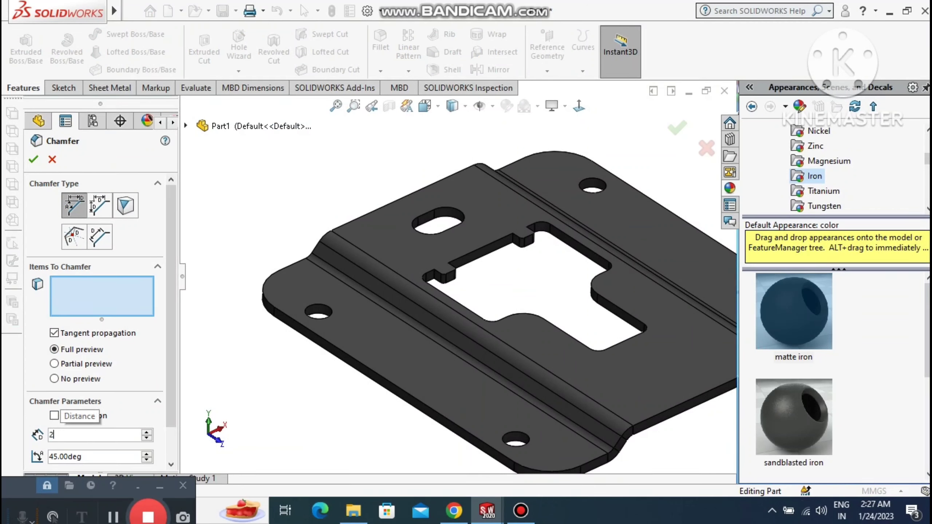
key(Return)
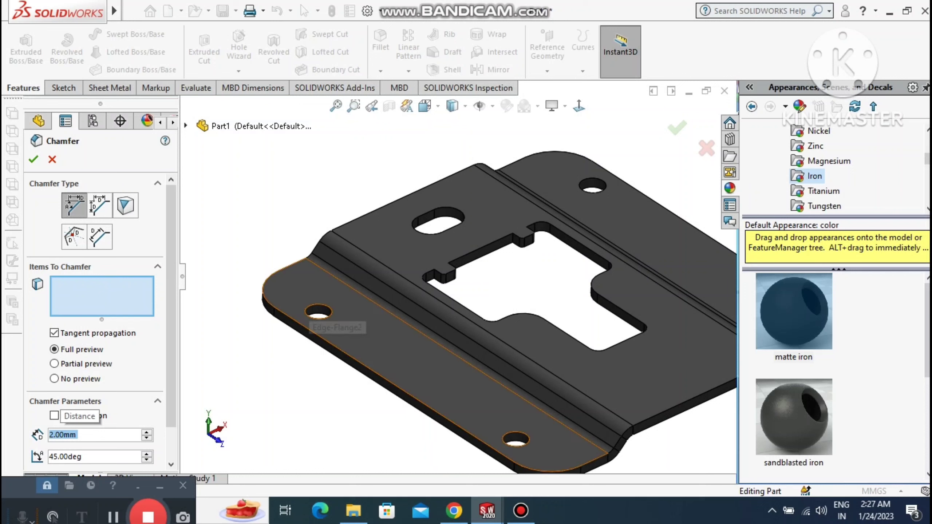
click(305, 318)
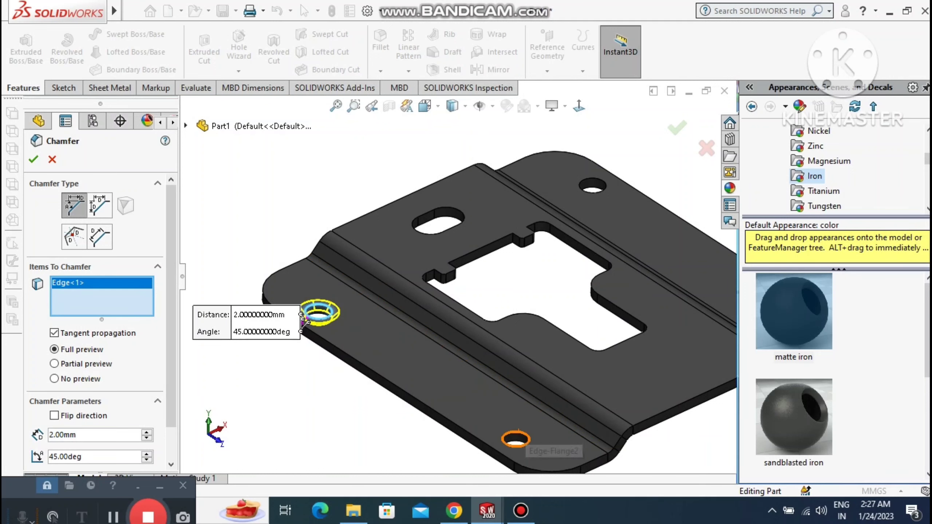
click(496, 446)
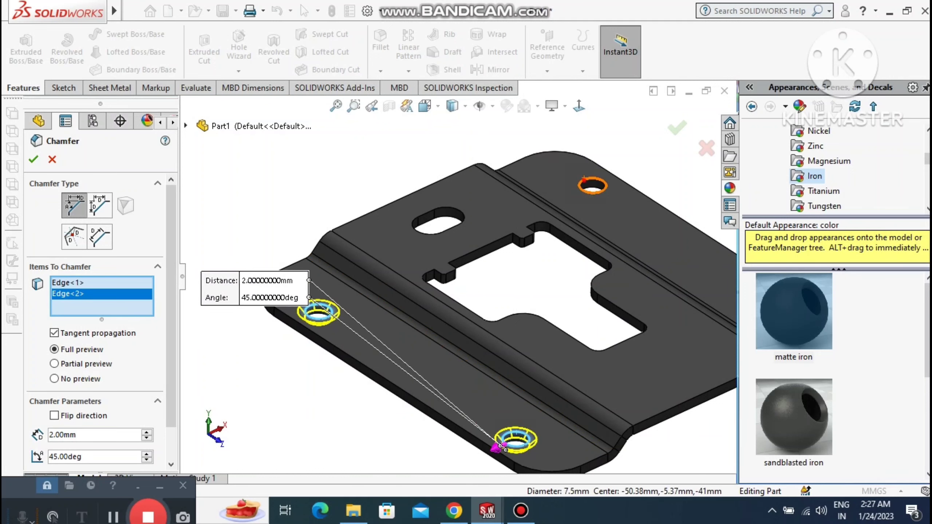
click(581, 188)
scroll(575, 223, down, 1)
scroll(575, 223, up, 1)
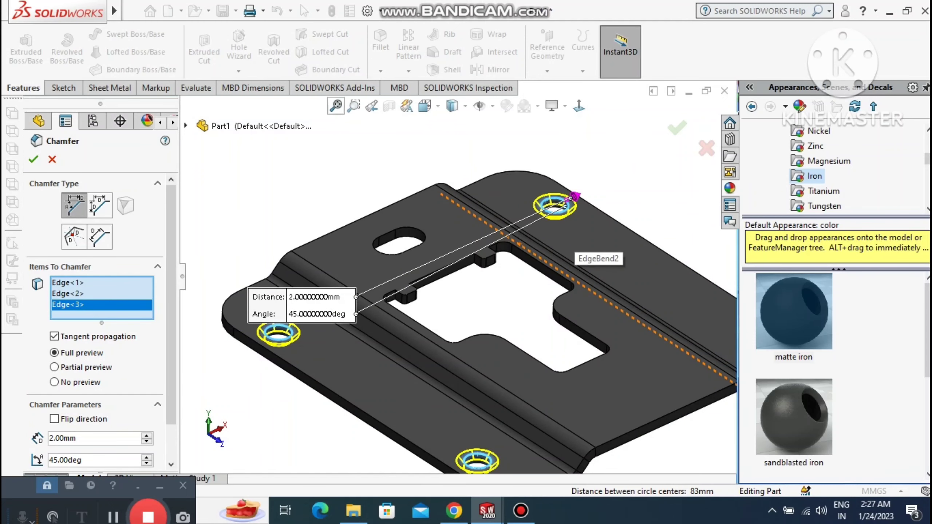
click(335, 105)
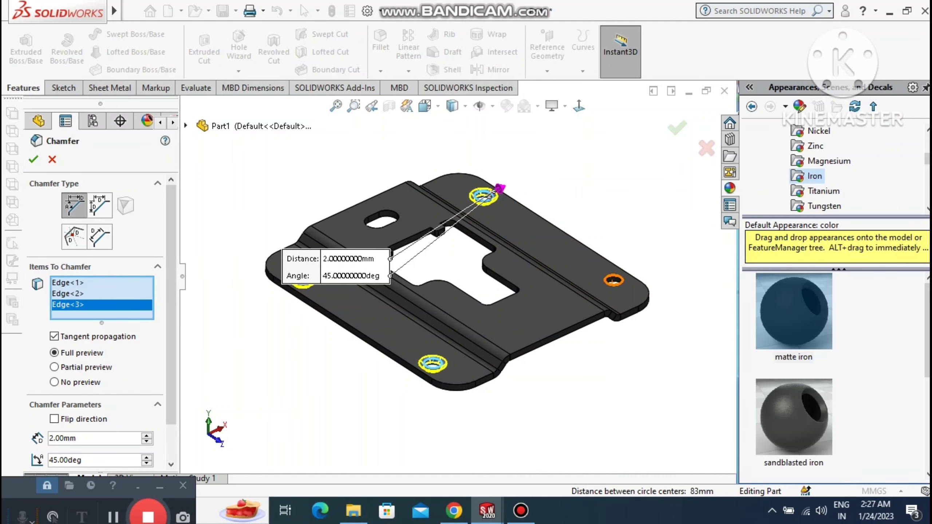
click(616, 279)
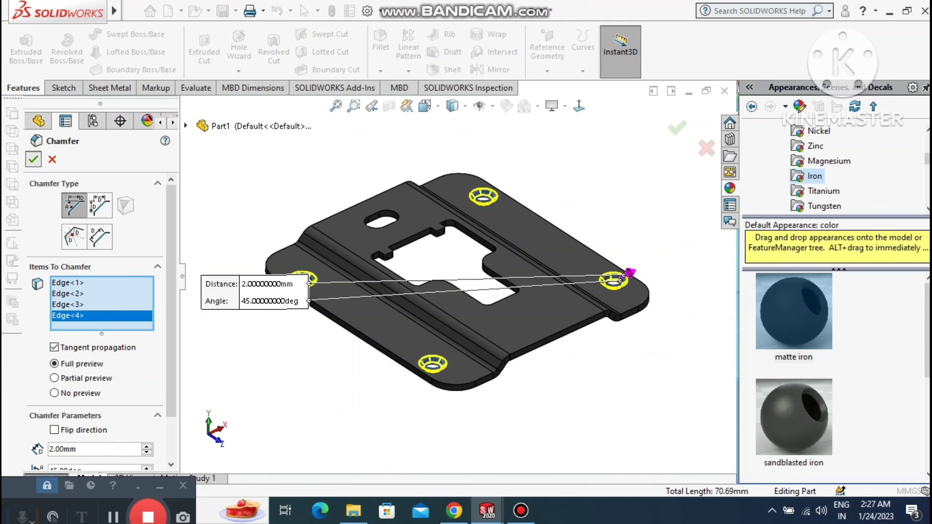
click(34, 160)
- Inspect the bracket and orient the view normal to its central face
scroll(605, 185, up, 2)
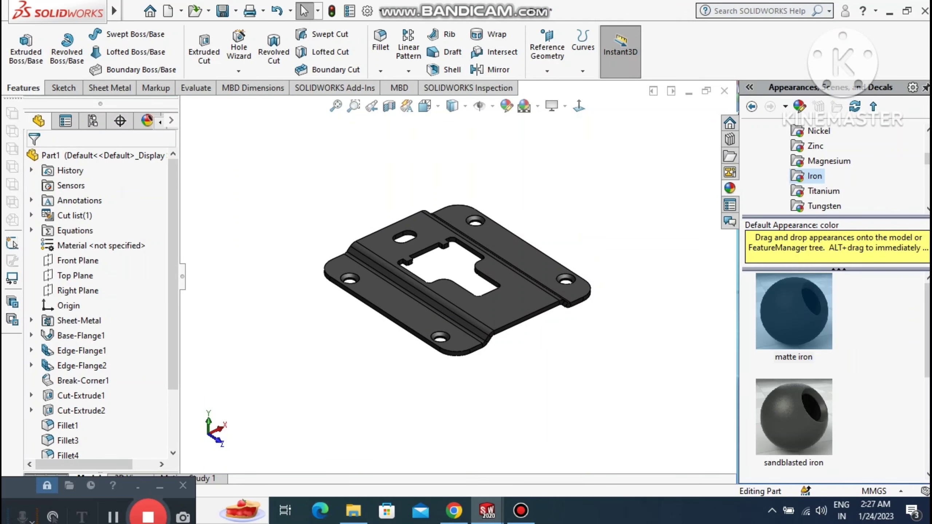
mouse_move(514, 272)
middle_down()
mouse_move(436, 331)
mouse_move(503, 341)
mouse_move(444, 330)
mouse_move(513, 272)
middle_up()
click(628, 337)
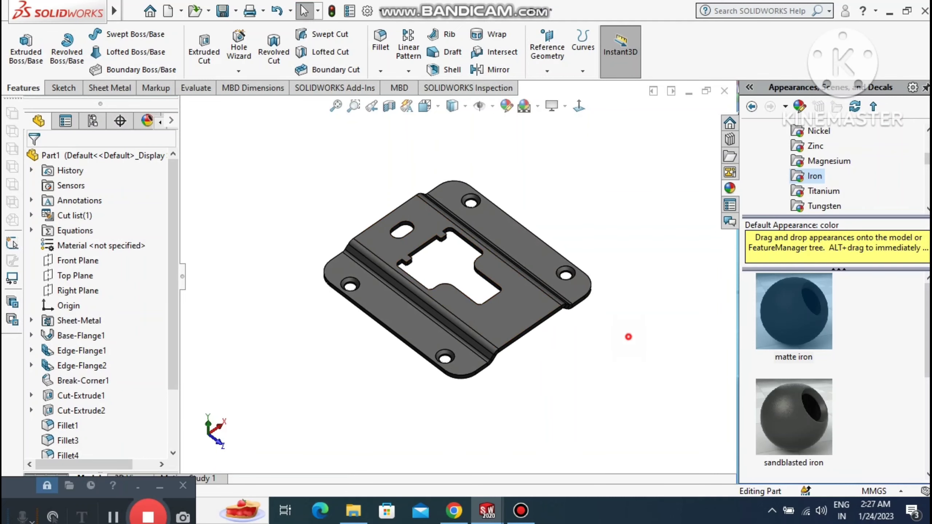
scroll(661, 307, down, 1)
scroll(660, 307, up, 1)
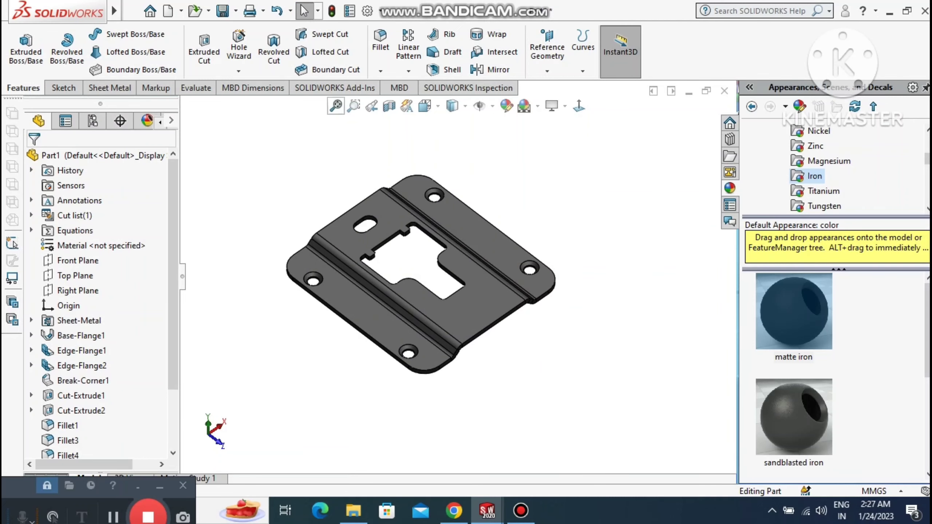
click(474, 294)
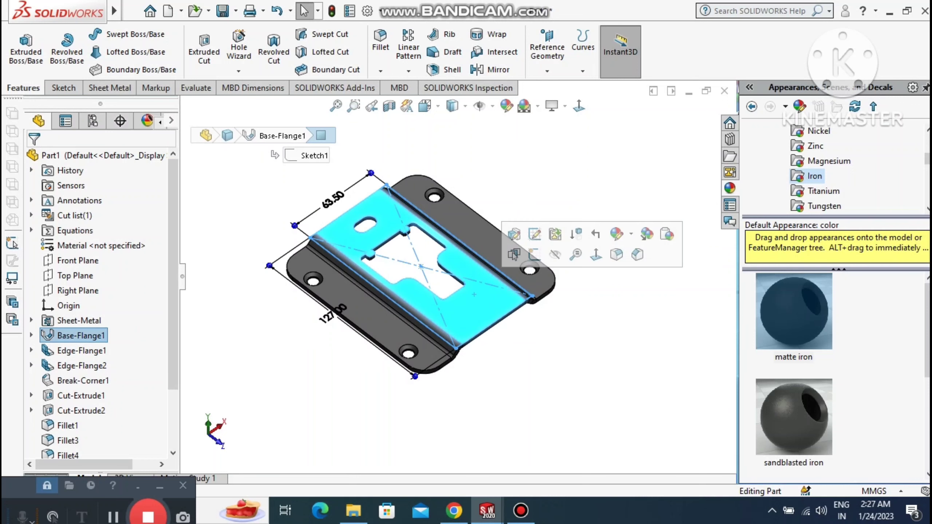
click(596, 254)
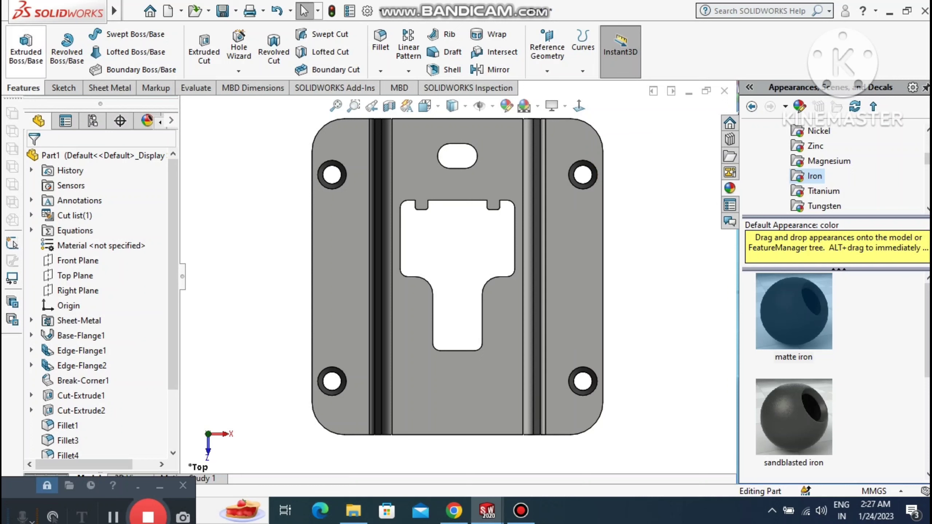
- Save the part to the Desktop under the file name "wall clamp"
click(132, 11)
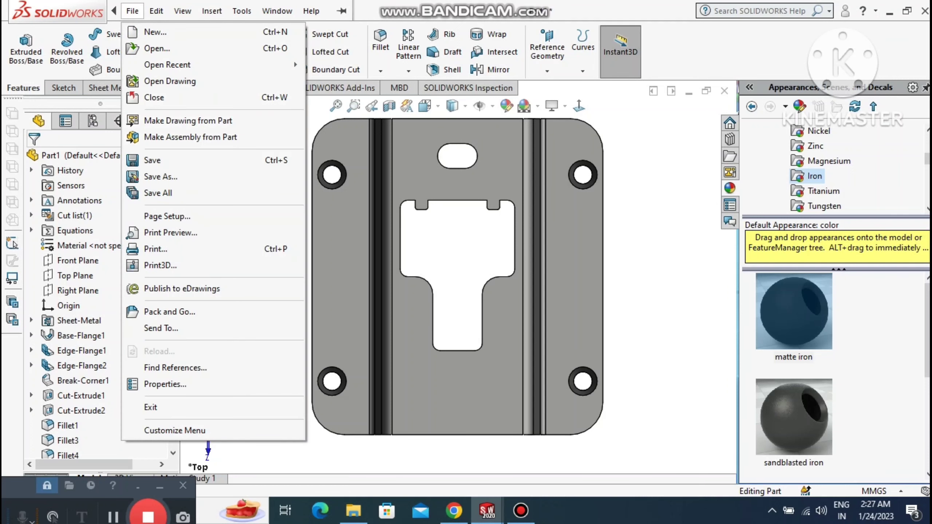
click(162, 176)
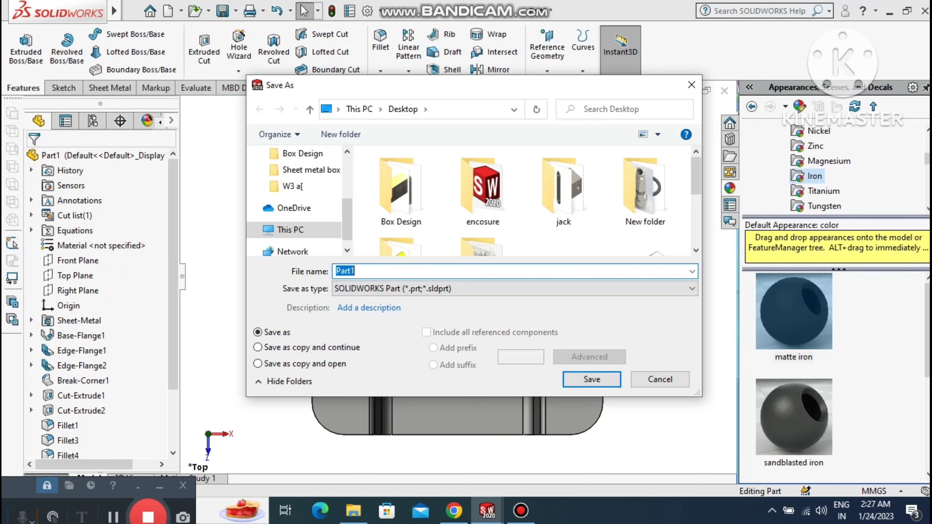
text(wa)
text(ll cla)
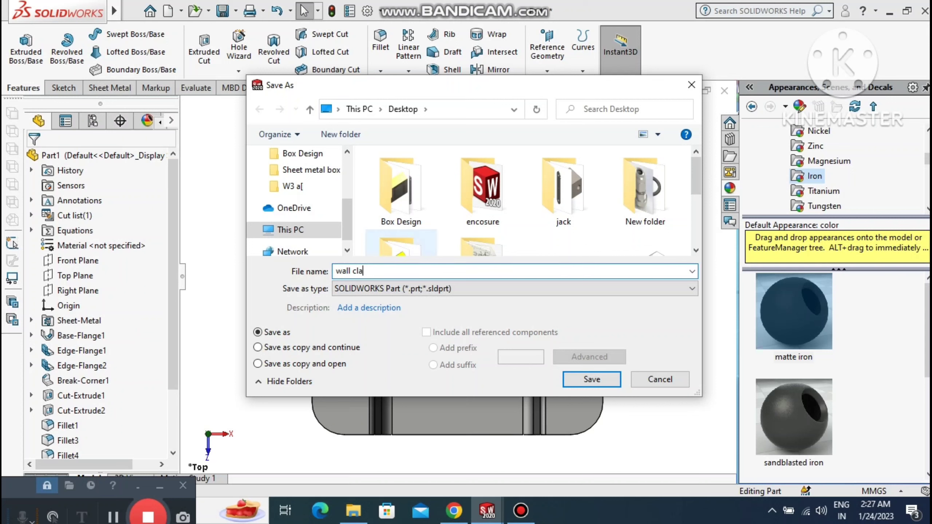
text(mp)
key(Return)
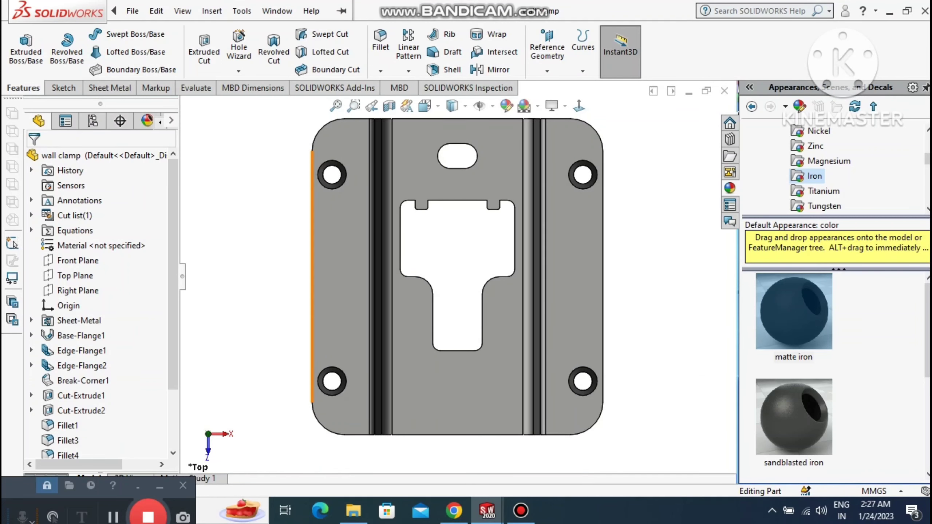
- Create a new assembly document and place the wall clamp part in it
click(132, 10)
click(155, 32)
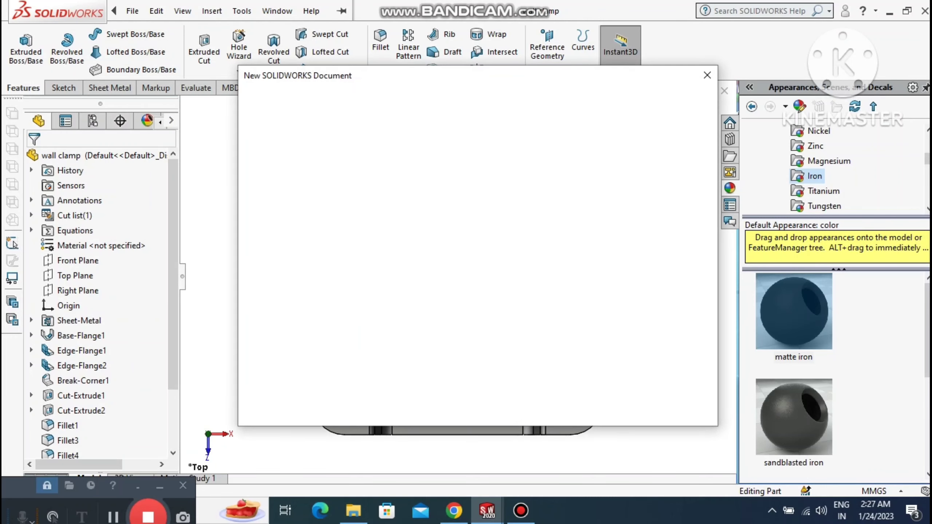
click(461, 205)
click(544, 399)
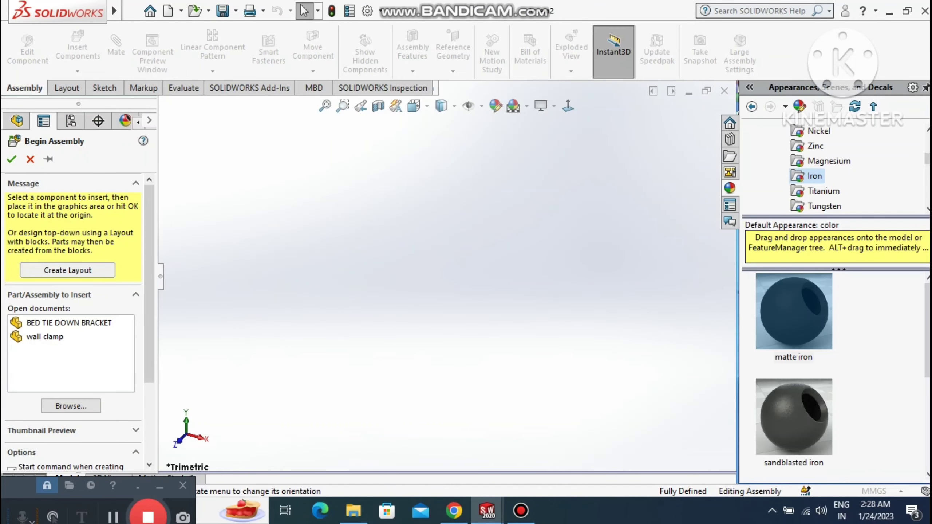
click(36, 338)
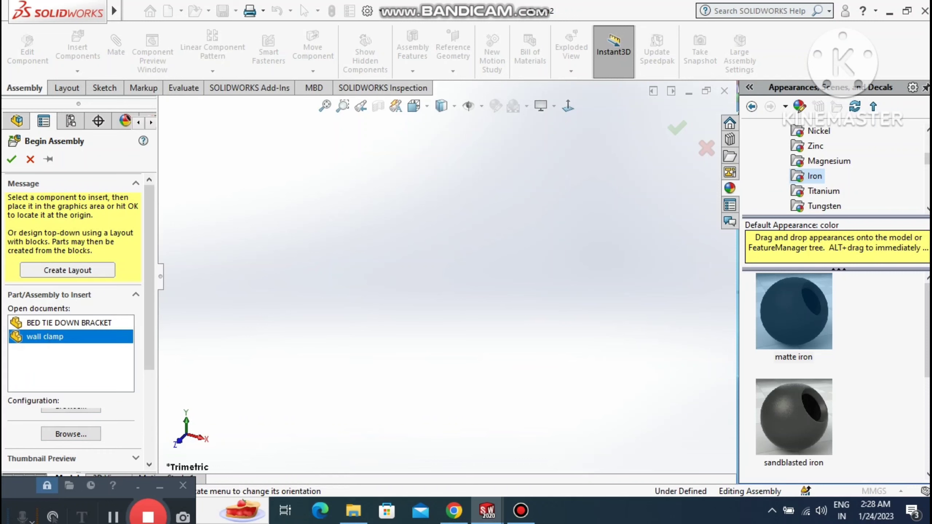
click(476, 272)
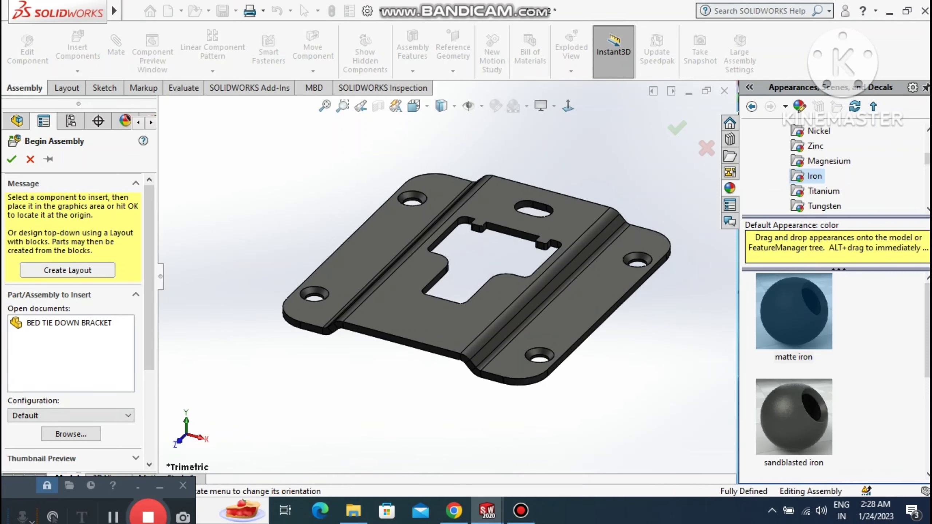
- Change the assembly's scene background to Plain White
click(452, 108)
click(526, 106)
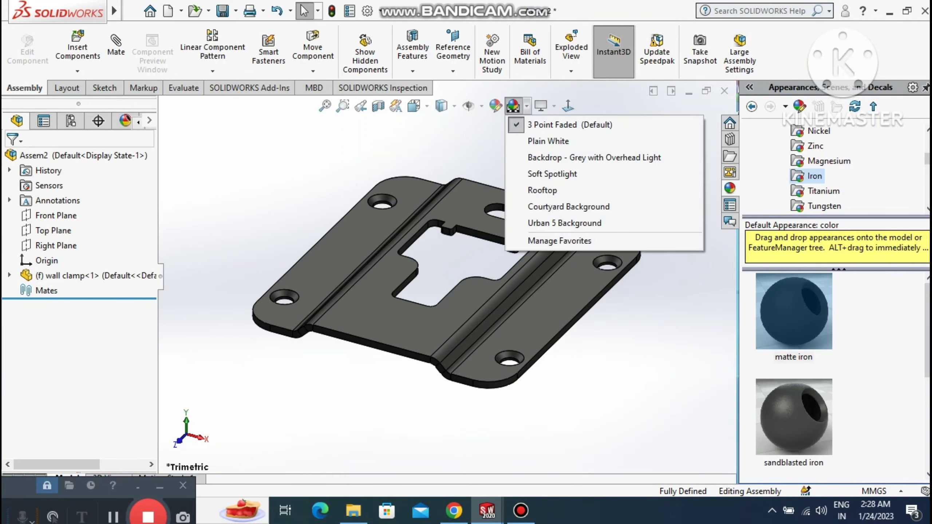
click(550, 141)
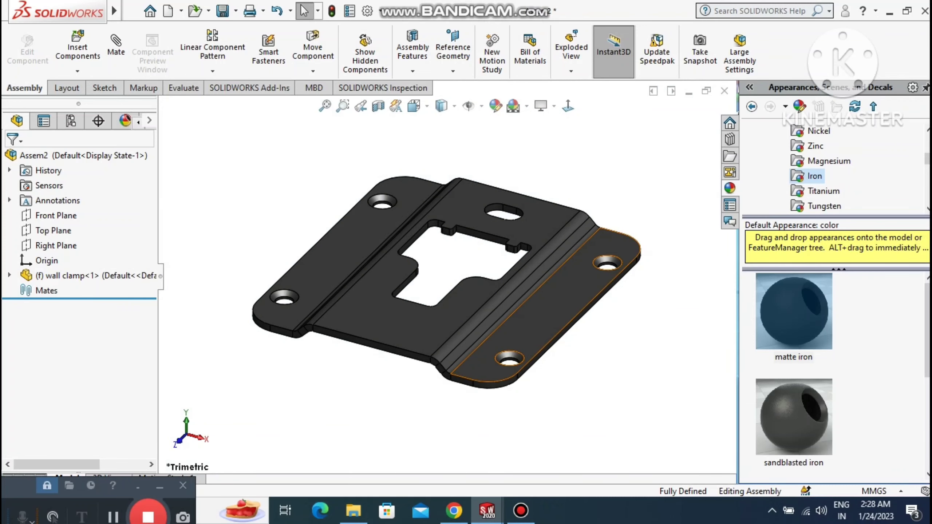
- Browse the Toolbox library to the ANSI Metric bolts and screws and open the socket head screws category
middle_drag(528, 319, 561, 246)
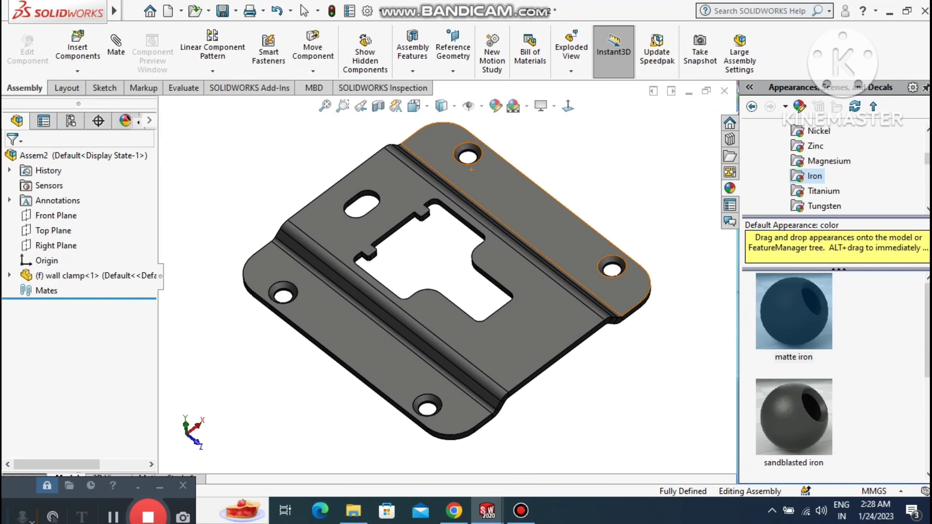
key(f)
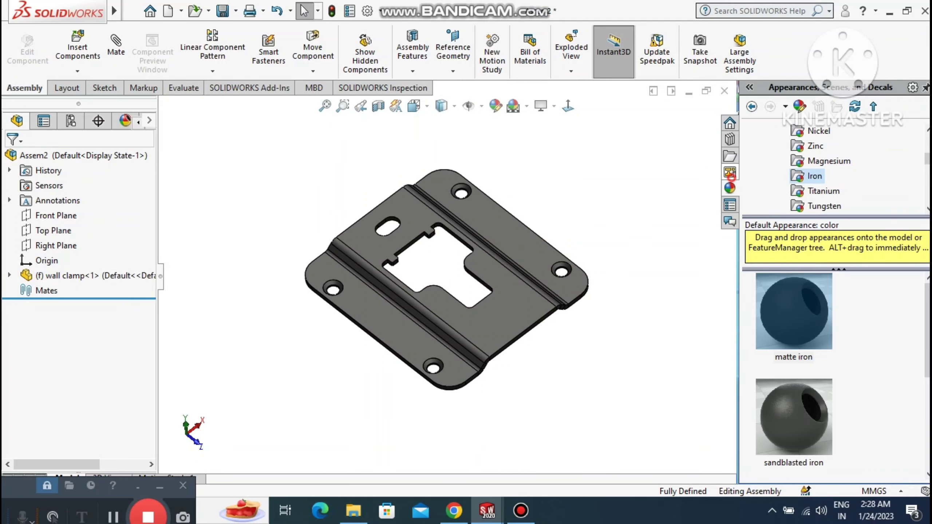
click(729, 139)
click(780, 163)
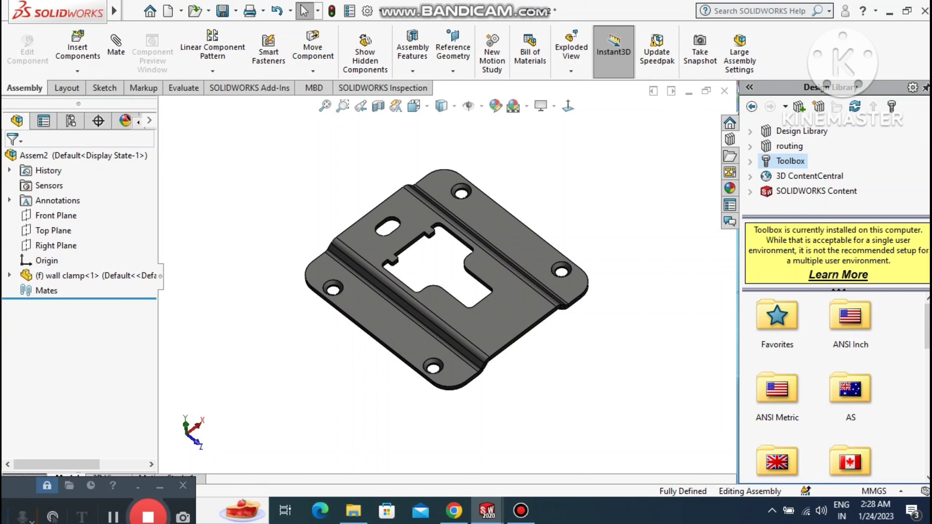
double_click(777, 390)
double_click(849, 316)
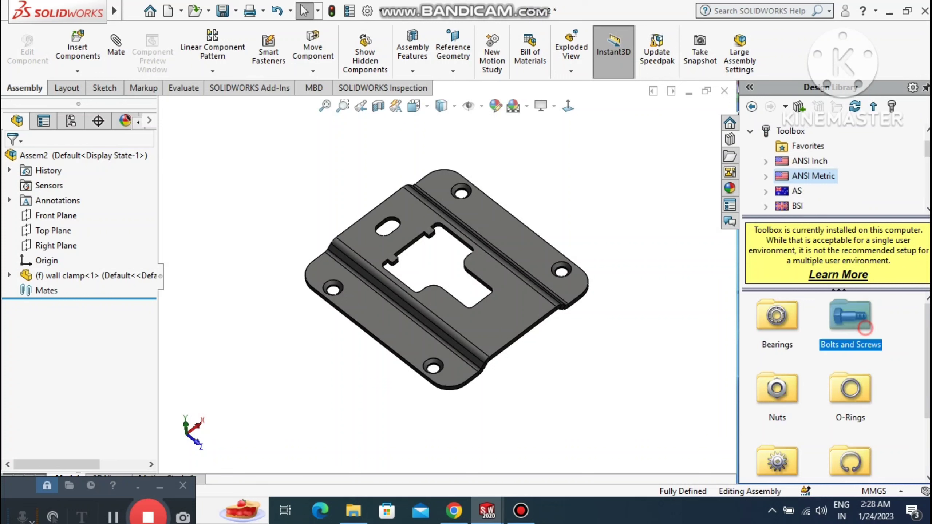
click(850, 317)
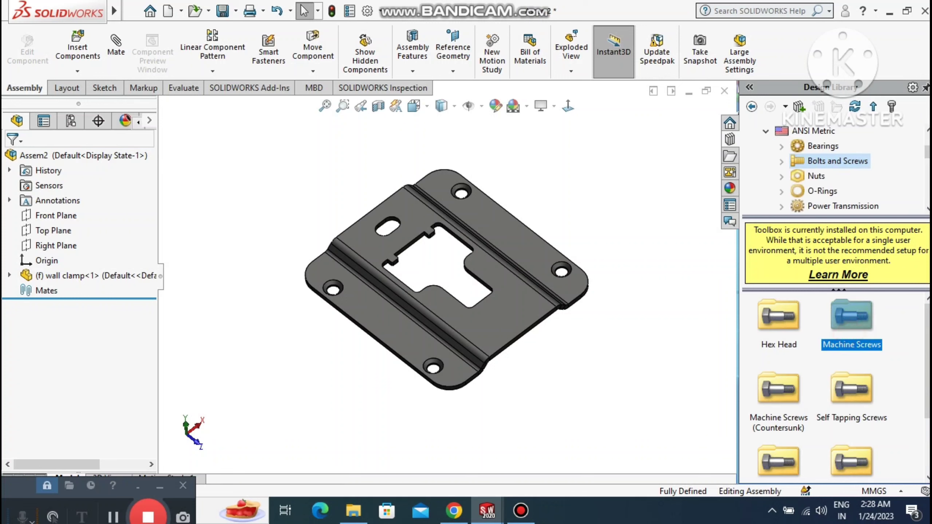
scroll(814, 385, down, 2)
click(857, 395)
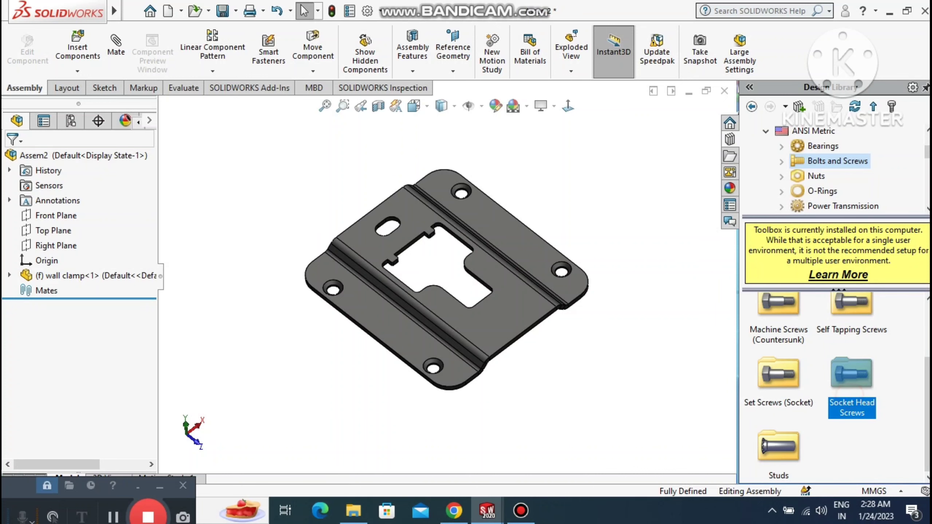
click(854, 384)
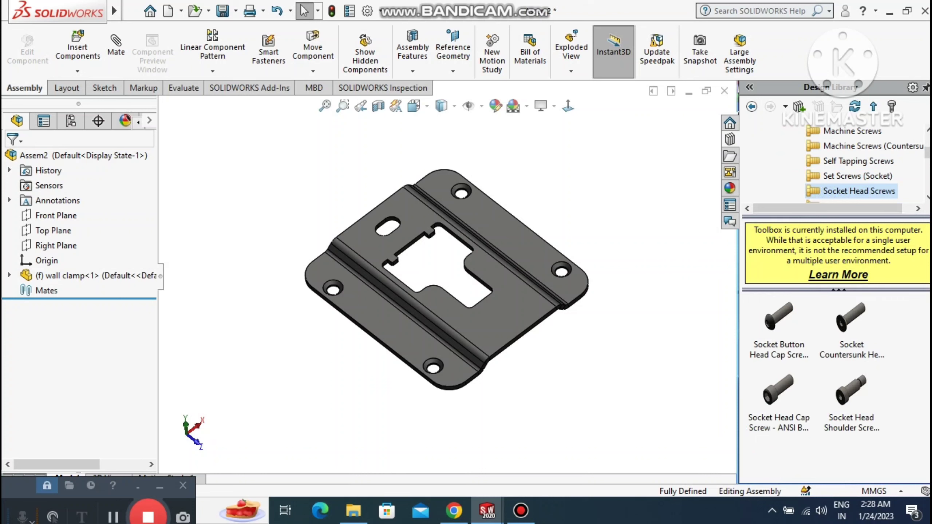
- Insert a socket countersunk head screw into one corner hole of the wall clamp, flipping its alignment in the concentric mate
drag(844, 323, 333, 287)
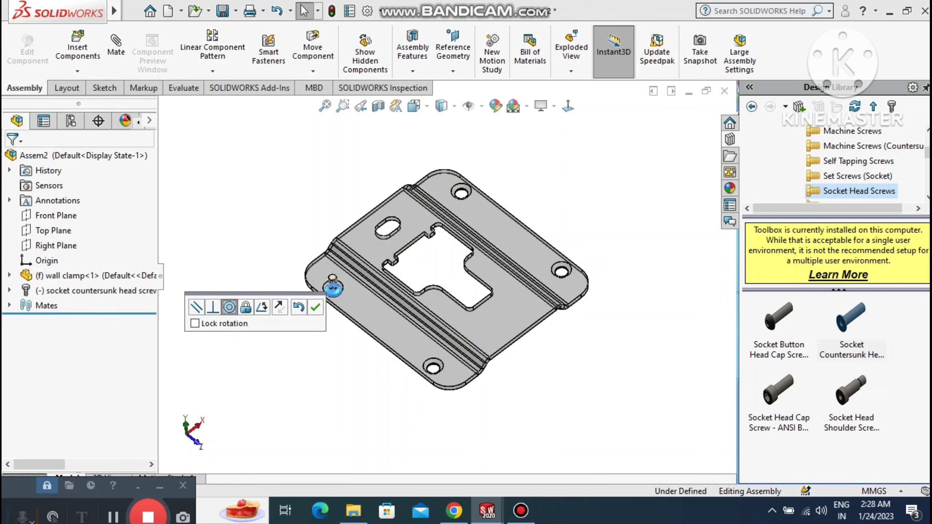
click(279, 306)
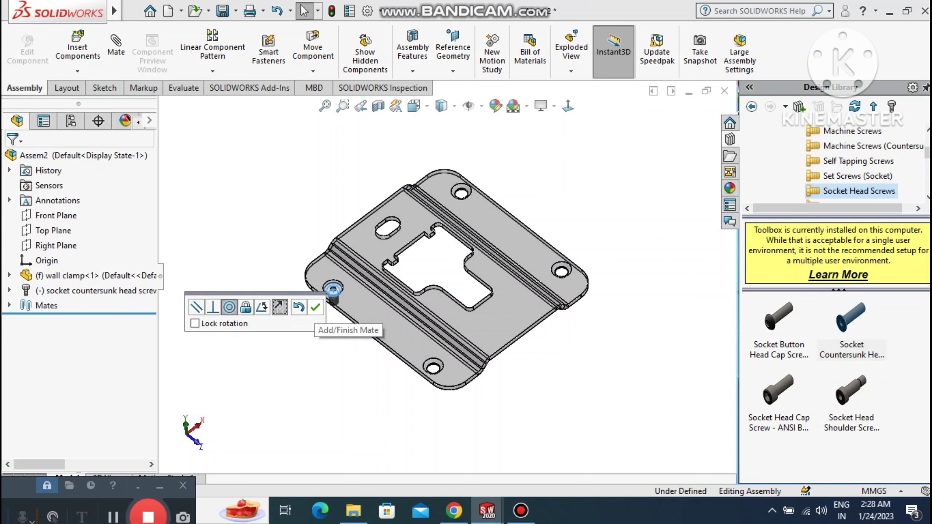
click(314, 307)
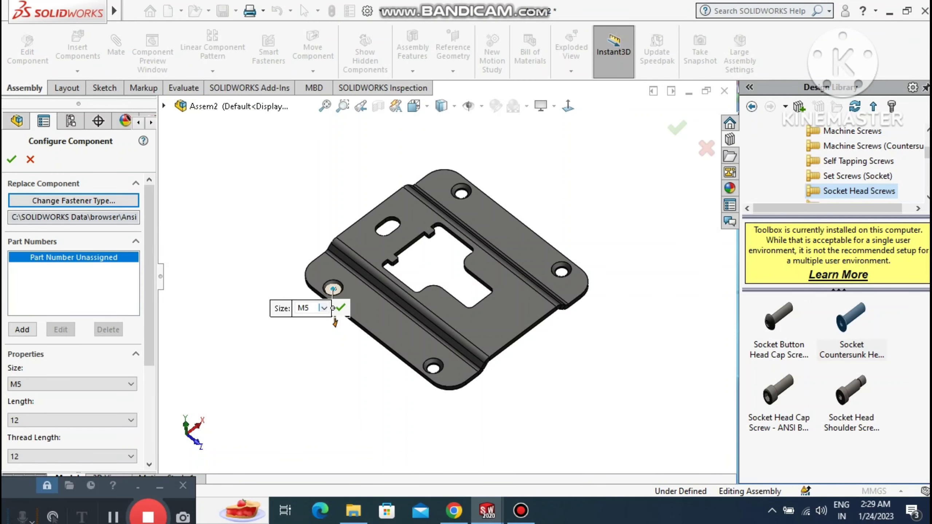
- Configure the countersunk screw as size M5 with a length of 16 and schematic thread display
click(31, 421)
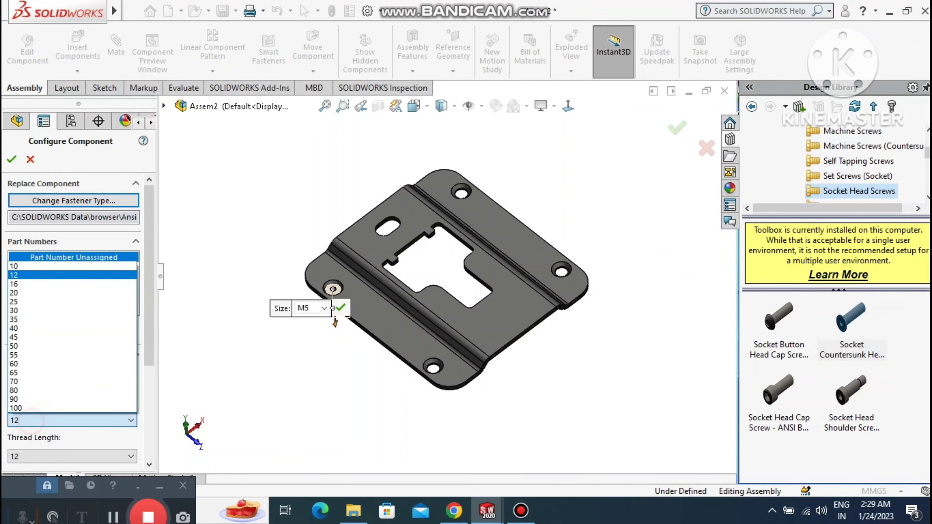
click(14, 283)
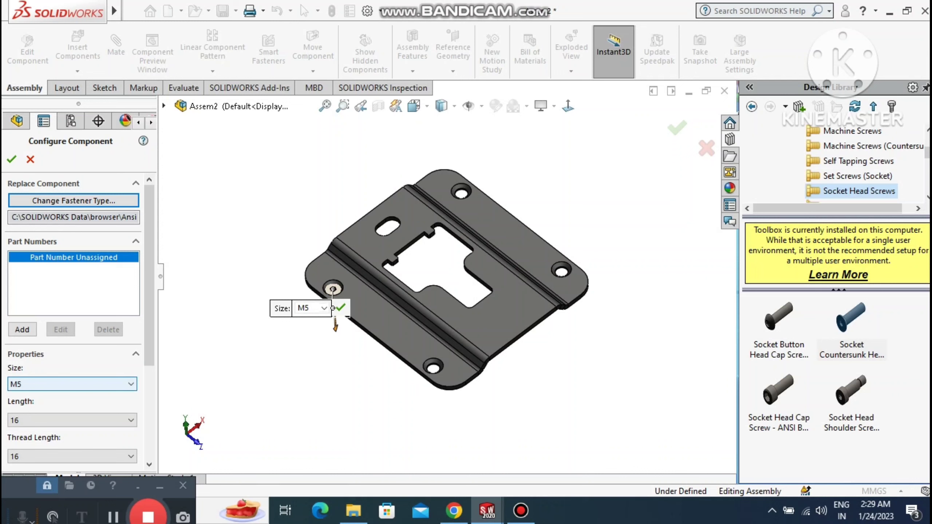
drag(149, 341, 155, 433)
click(38, 370)
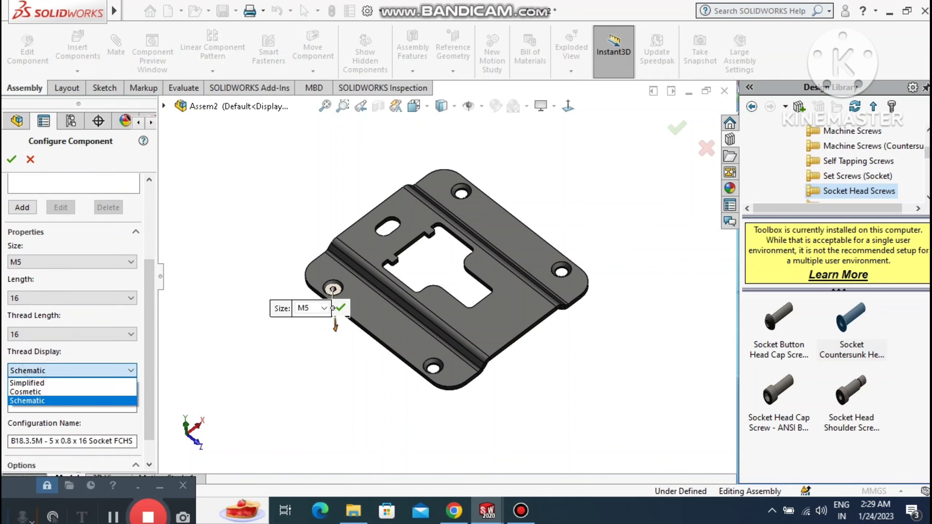
click(40, 371)
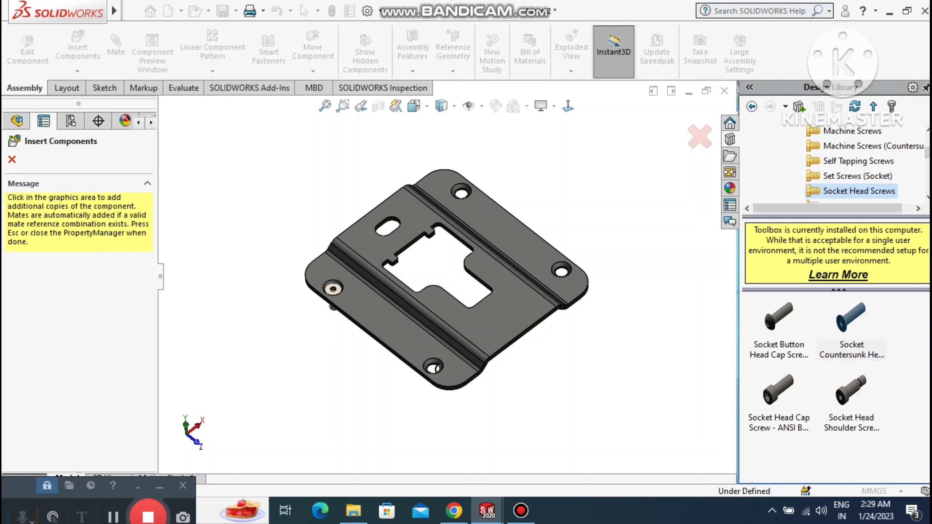
- Place copies of the countersunk screw at the other three corner holes of the wall clamp
scroll(422, 399, down, 2)
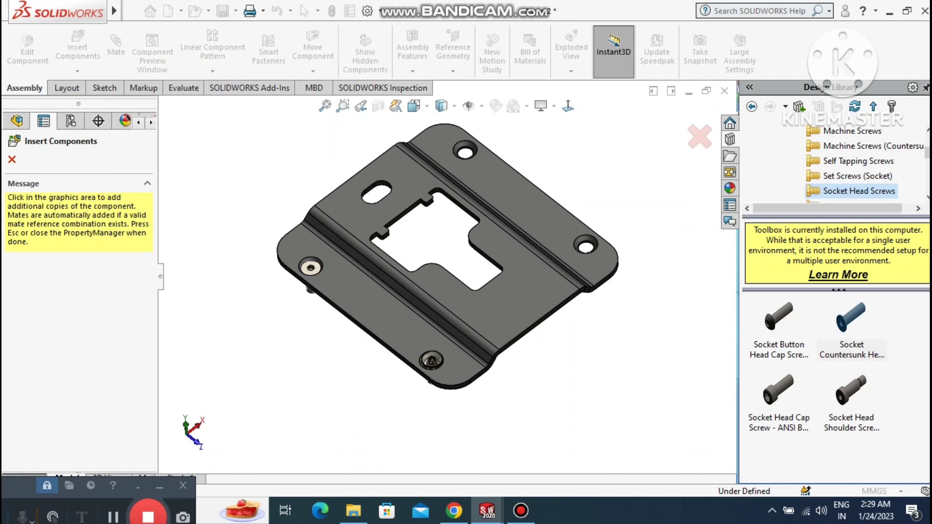
click(430, 360)
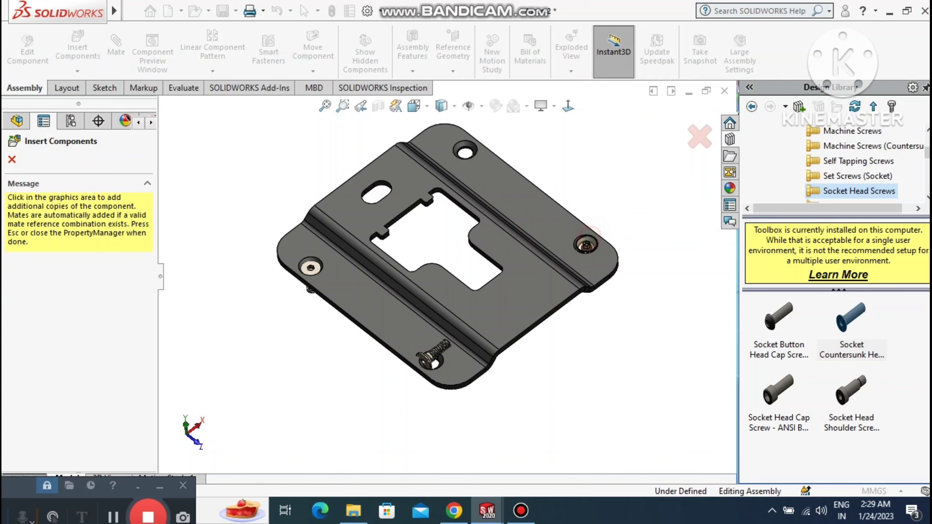
click(589, 237)
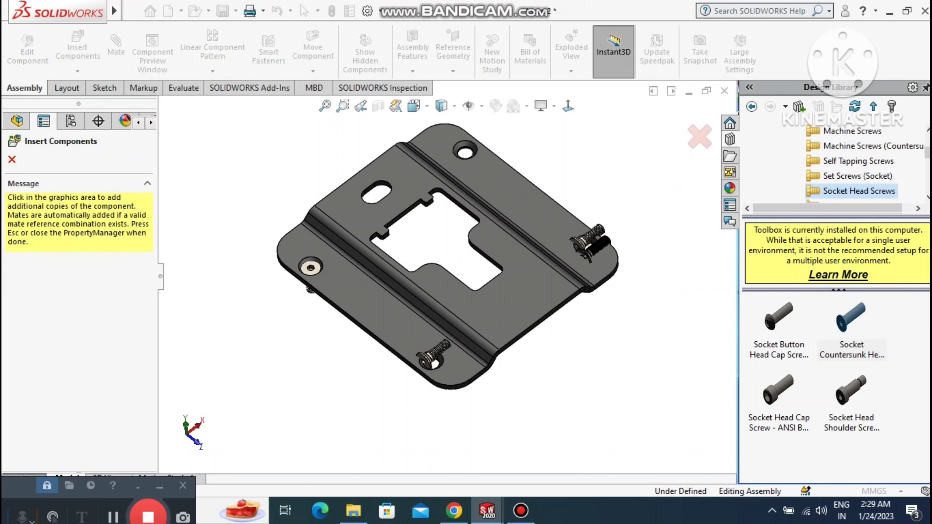
click(466, 149)
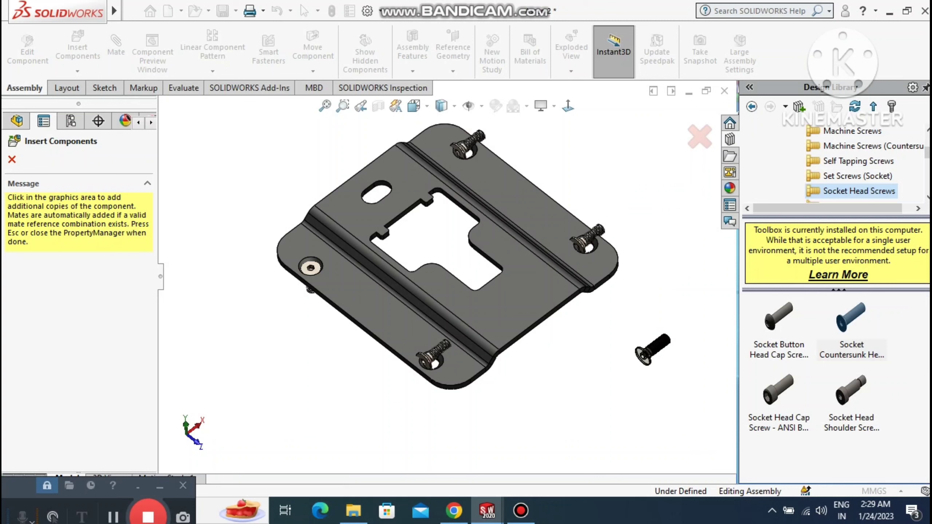
- Place four loose copies of the countersunk screw beside the wall clamp and finish inserting
click(649, 344)
click(594, 392)
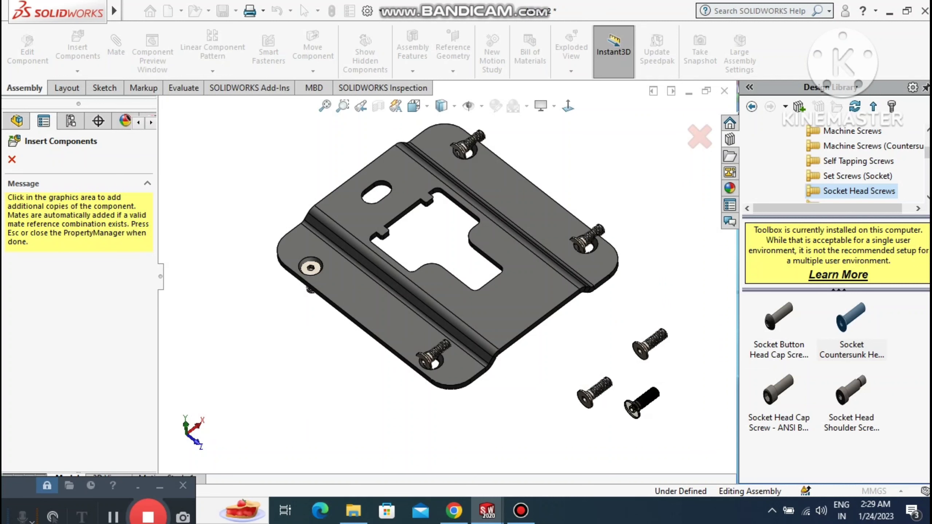
click(642, 402)
click(684, 378)
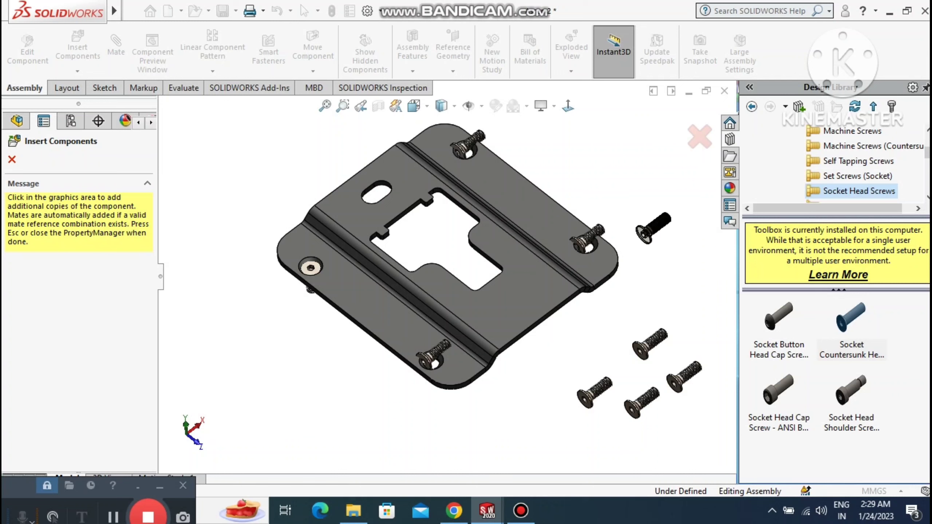
key(Escape)
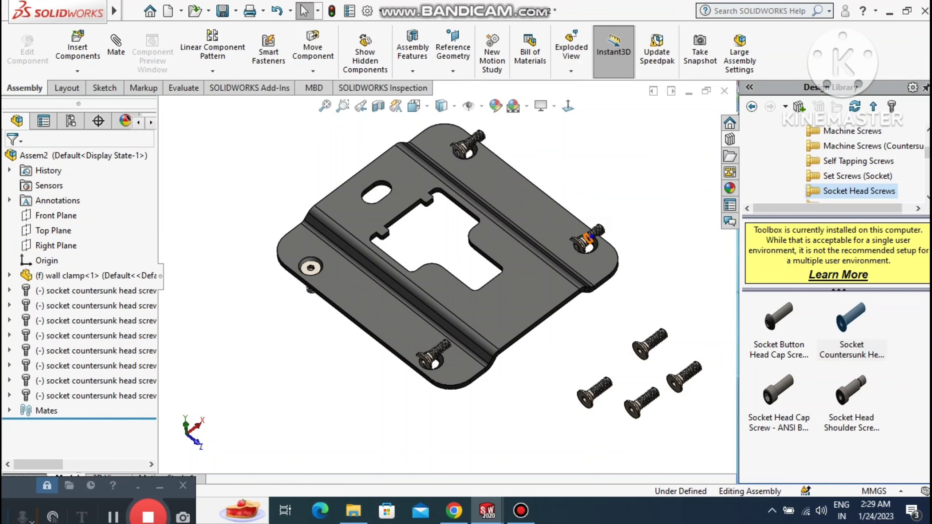
- Delete the four countersunk screws located at the wall clamp's corner holes, keeping the four loose copies
click(461, 149)
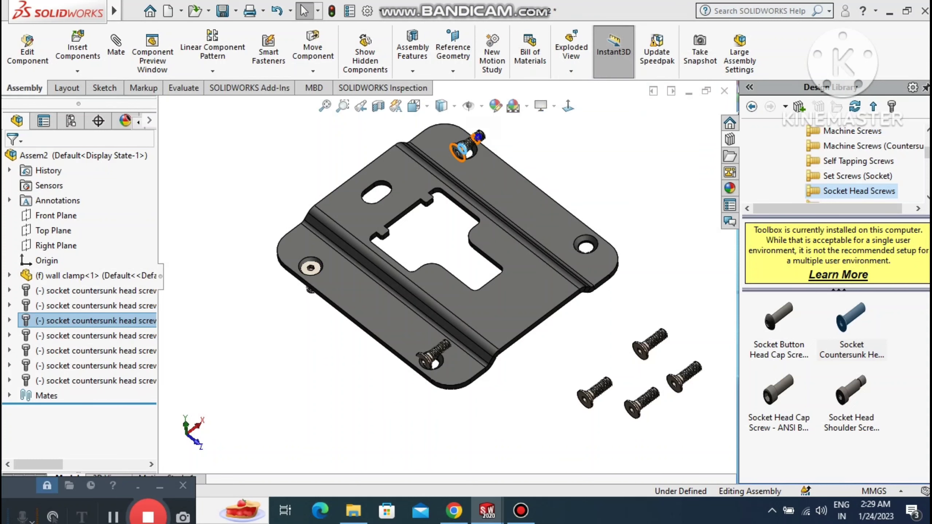
right_click(477, 135)
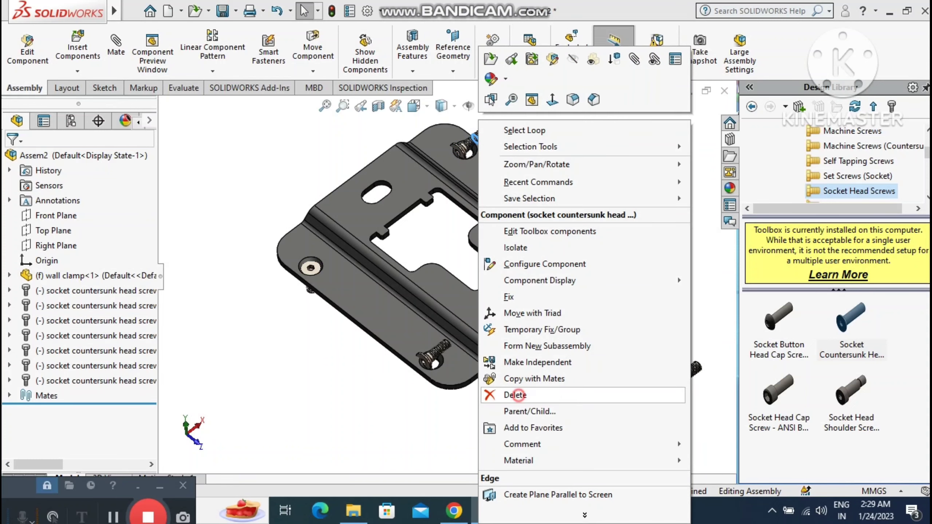
click(514, 394)
key(Return)
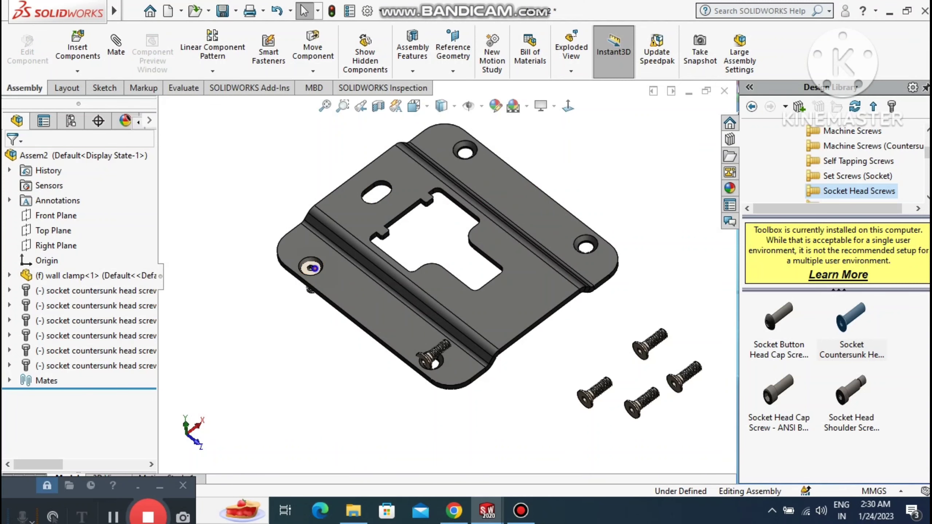
right_click(311, 267)
click(352, 428)
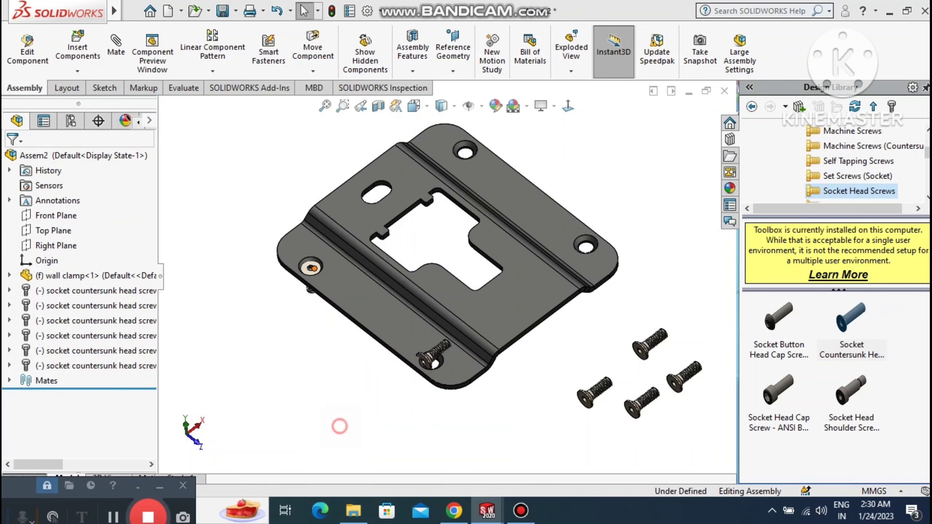
key(Return)
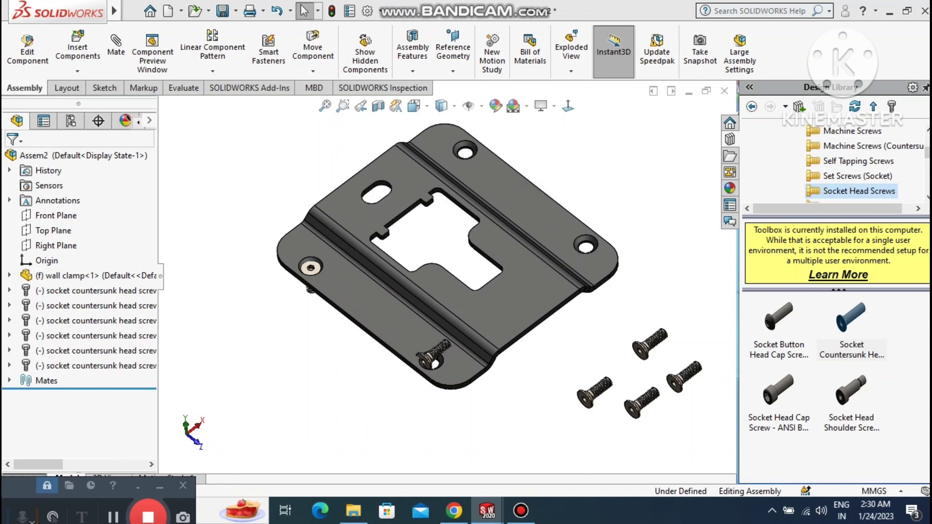
right_click(428, 358)
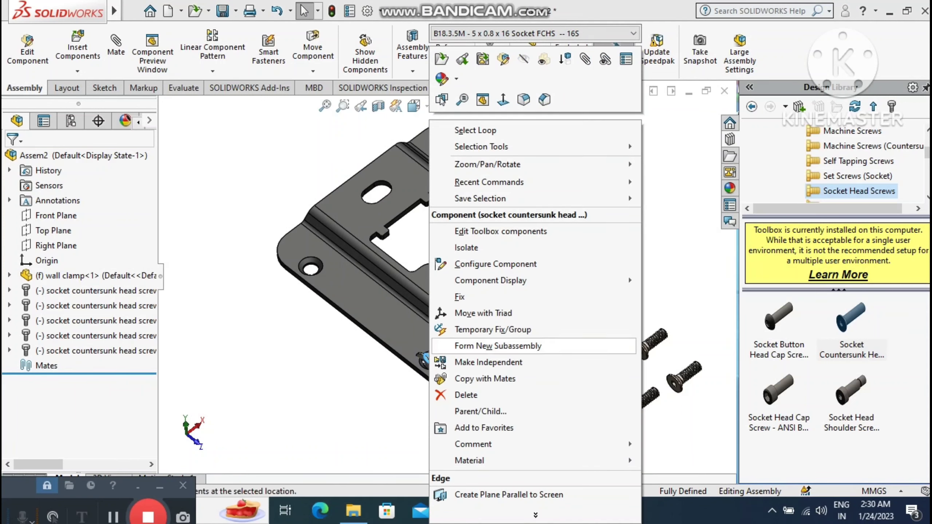
click(449, 395)
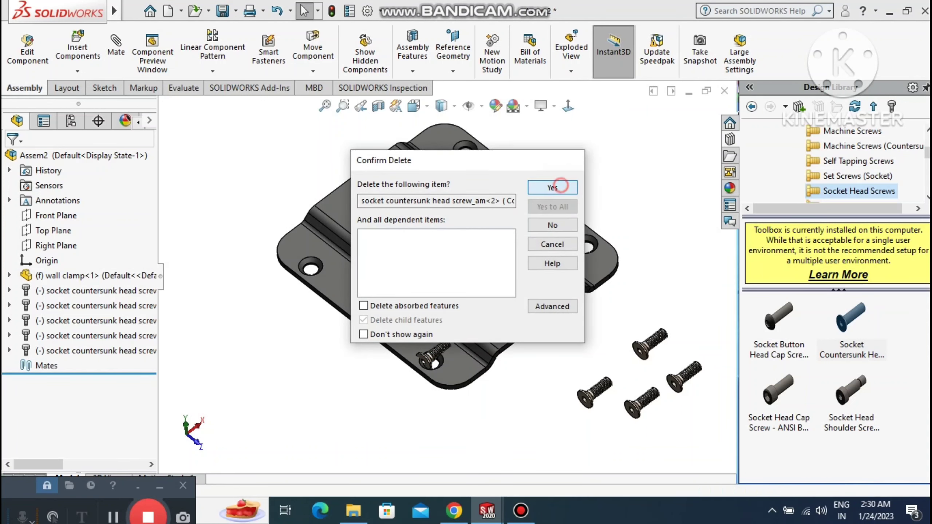
click(555, 187)
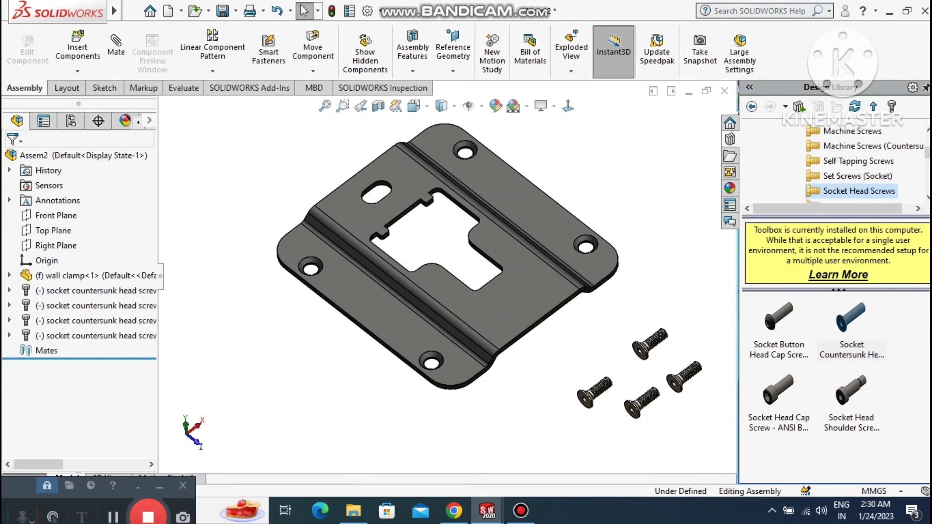
- Turn on the display of axes and temporary axes in the assembly view
mouse_move(577, 294)
middle_down()
mouse_move(576, 273)
mouse_move(576, 281)
middle_up()
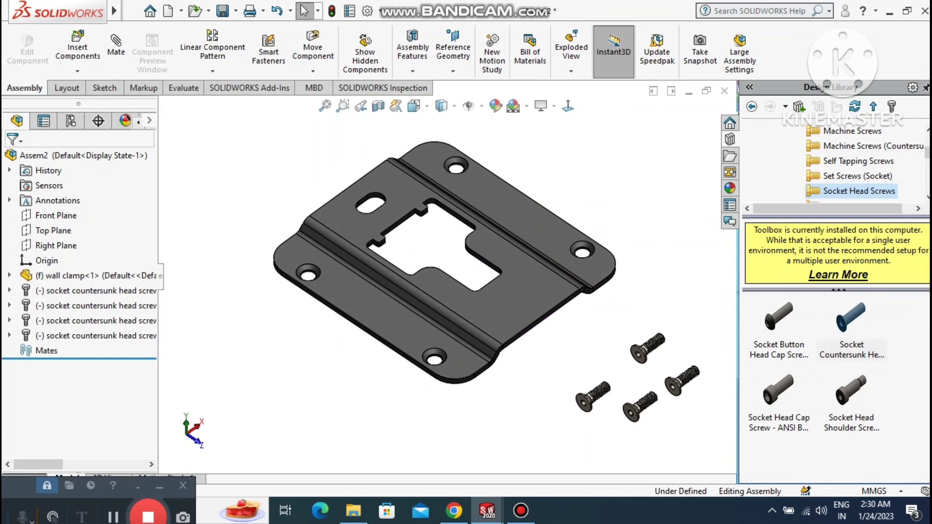
click(469, 106)
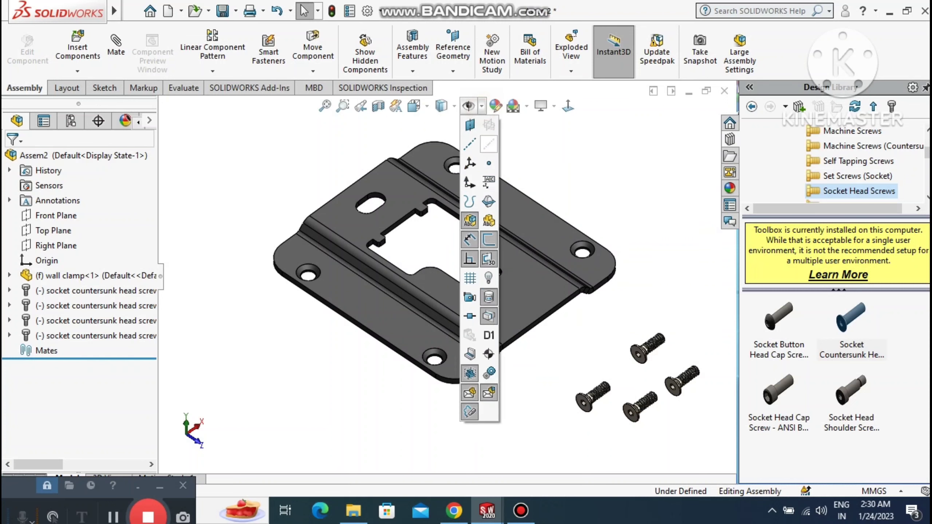
click(470, 143)
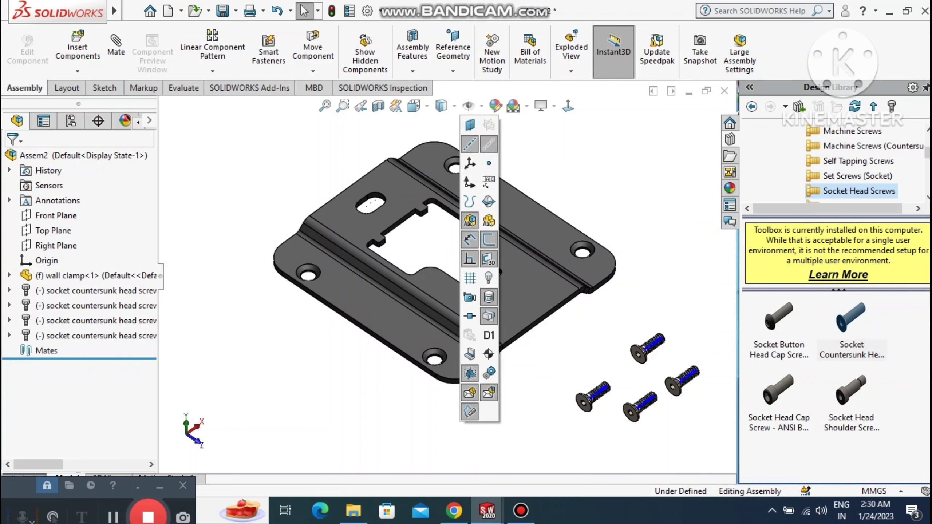
click(562, 150)
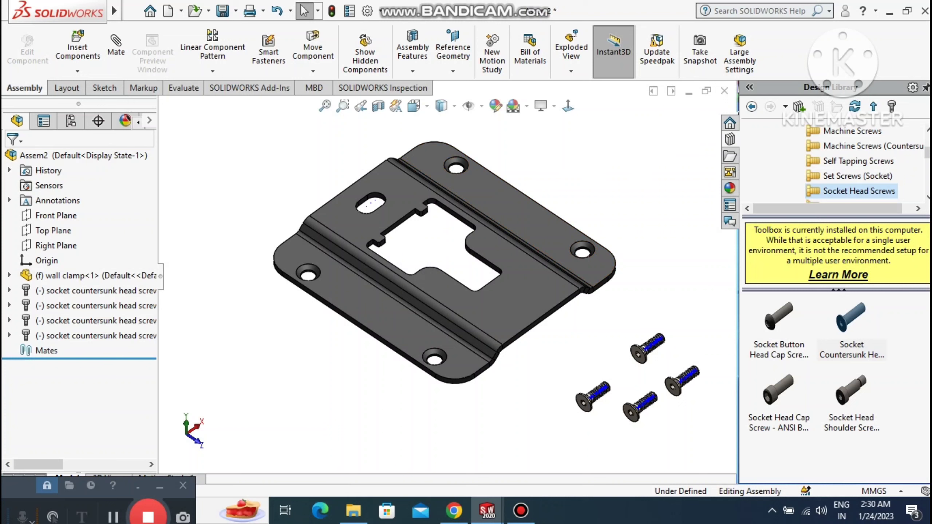
- Add a coincident mate between one loose countersunk screw's axis and the axis of the wall clamp's left corner hole on the front flange
click(119, 49)
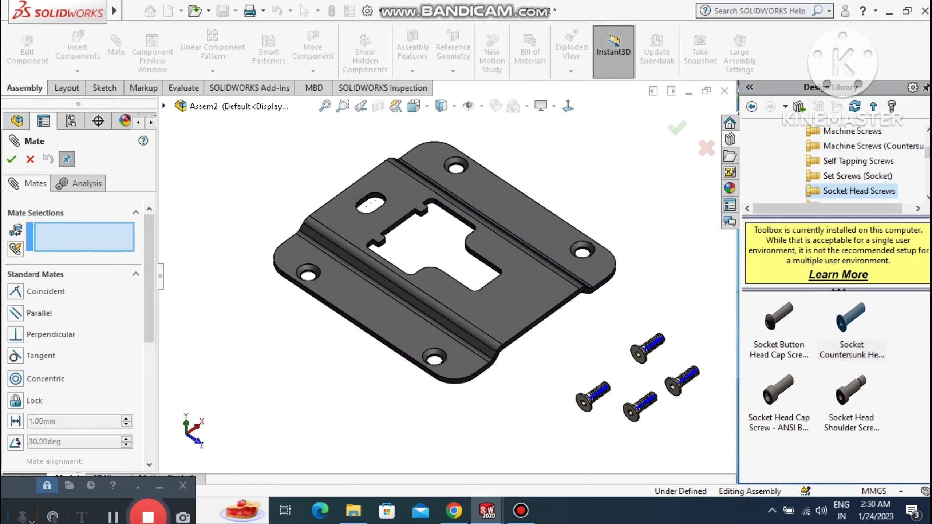
click(648, 347)
scroll(368, 349, down, 2)
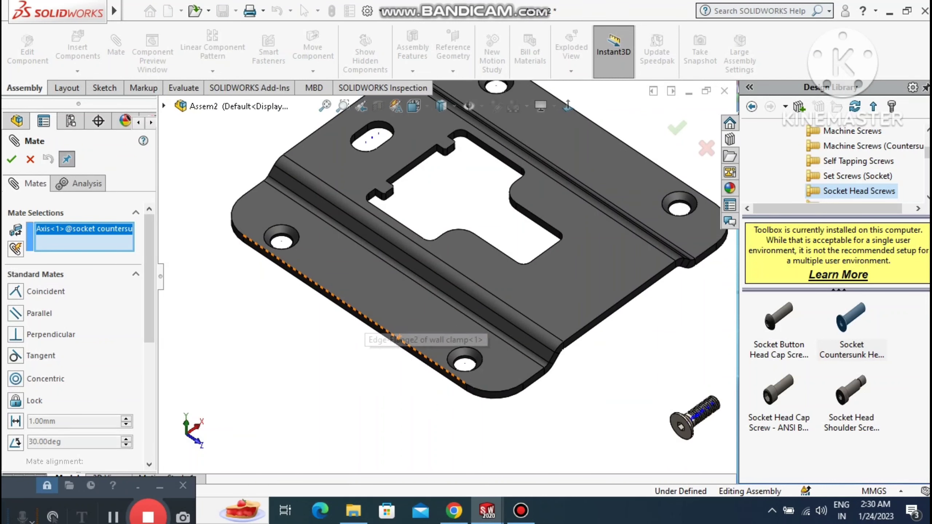
scroll(496, 280, up, 2)
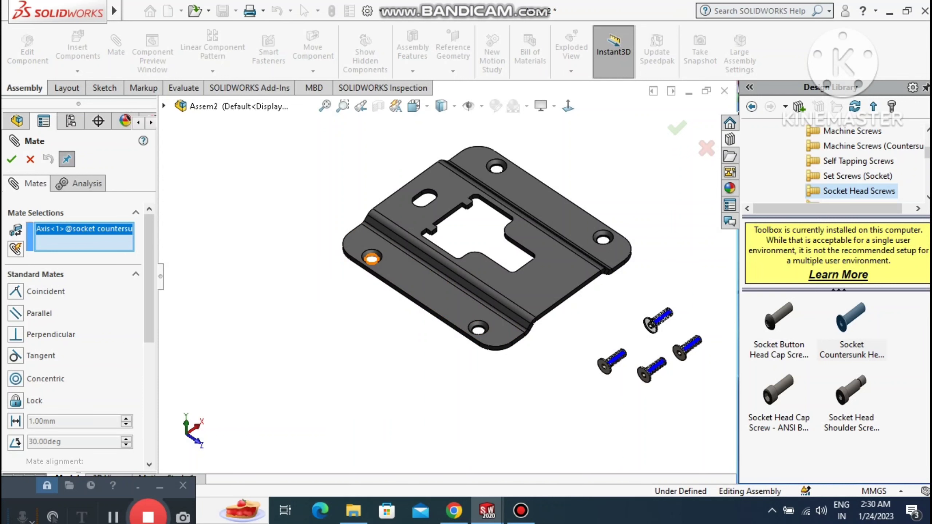
scroll(416, 276, down, 4)
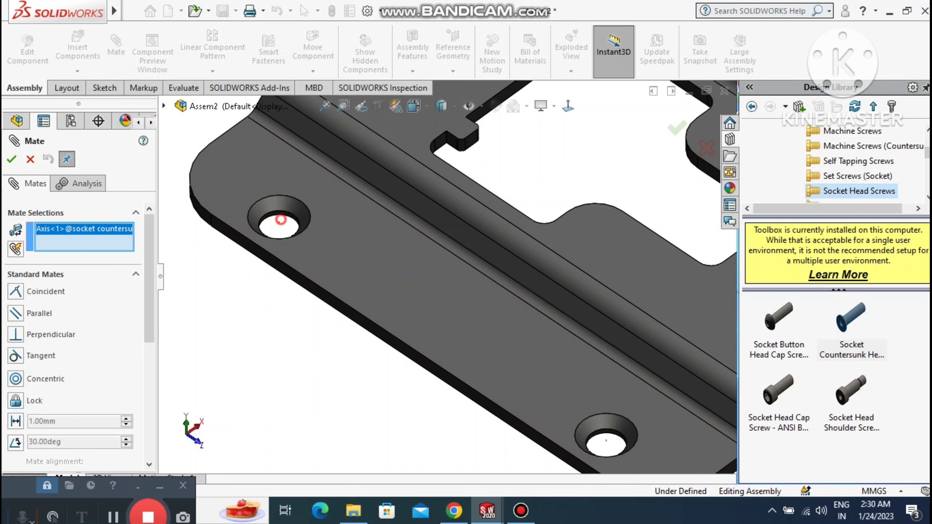
click(280, 219)
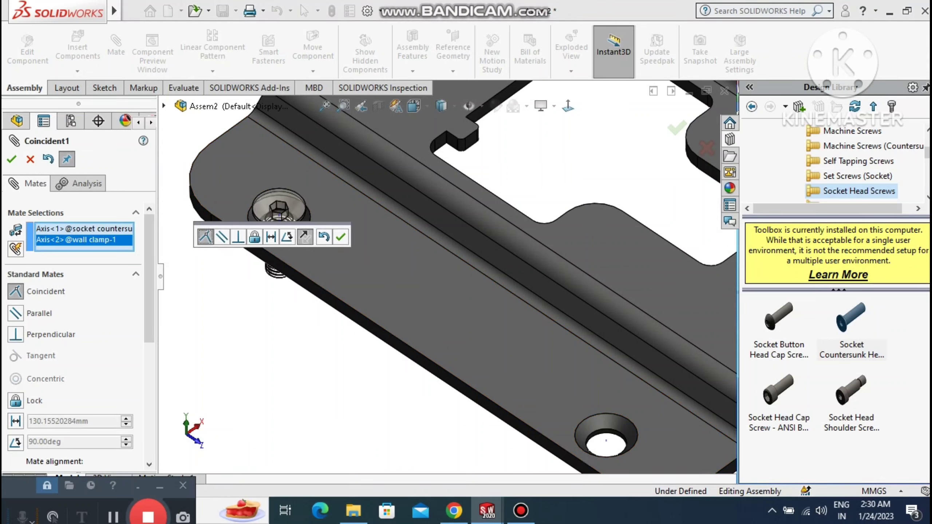
click(339, 236)
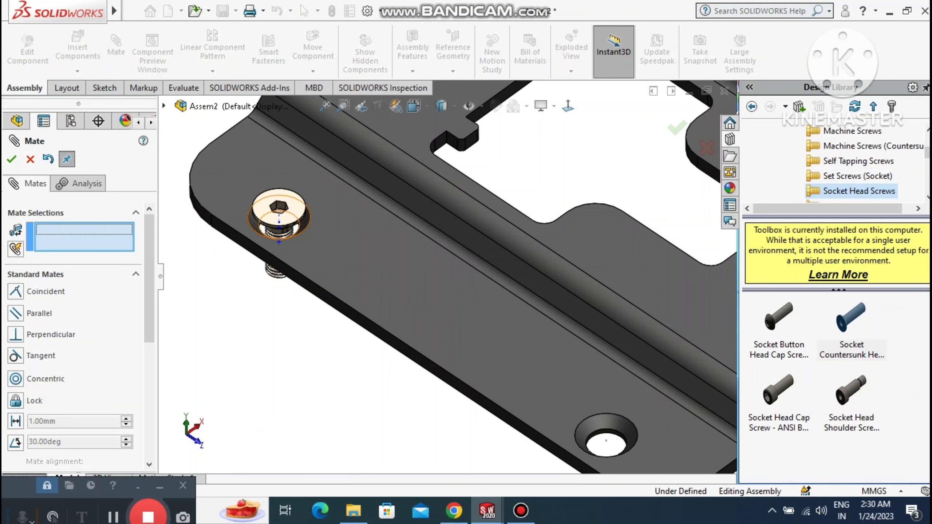
- Seat the first screw by mating its conical head face coincident with the hole's countersink face, and finish mating
click(304, 223)
scroll(328, 235, down, 2)
middle_drag(331, 290, 352, 256)
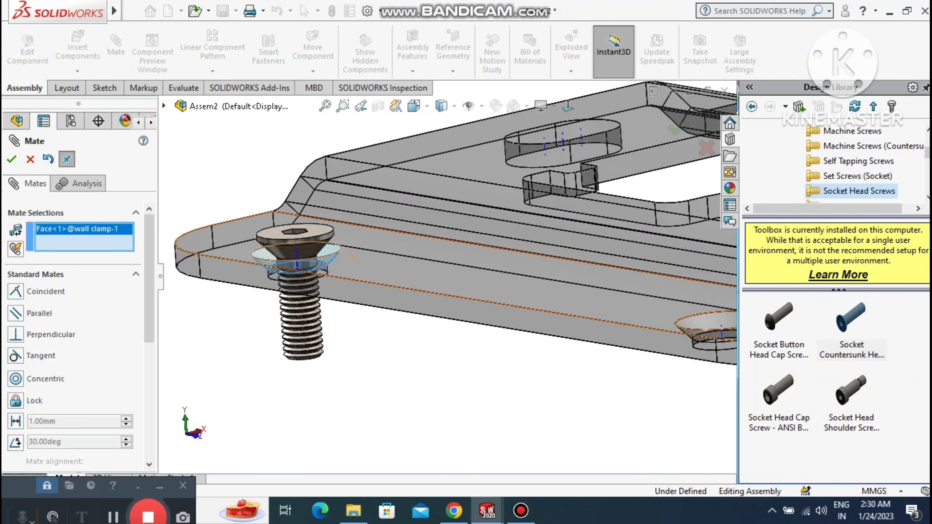
scroll(353, 256, up, 1)
click(307, 256)
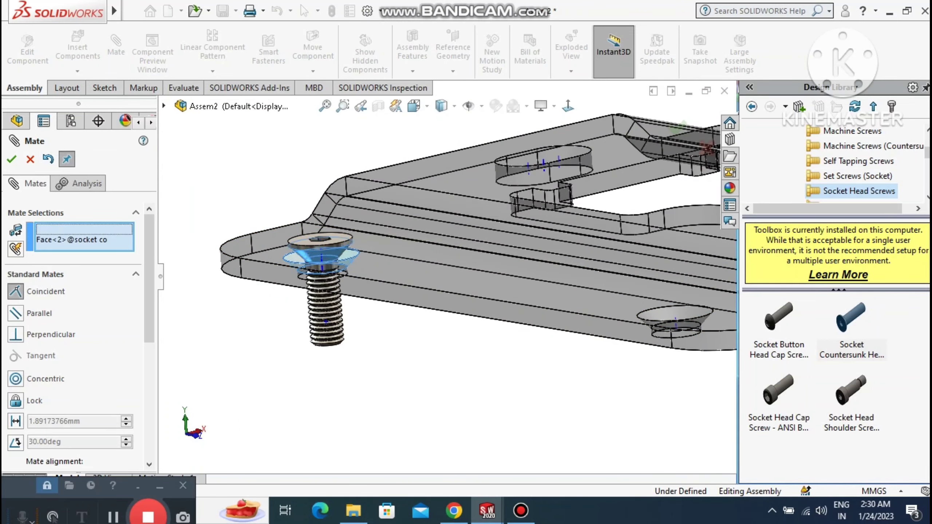
click(215, 345)
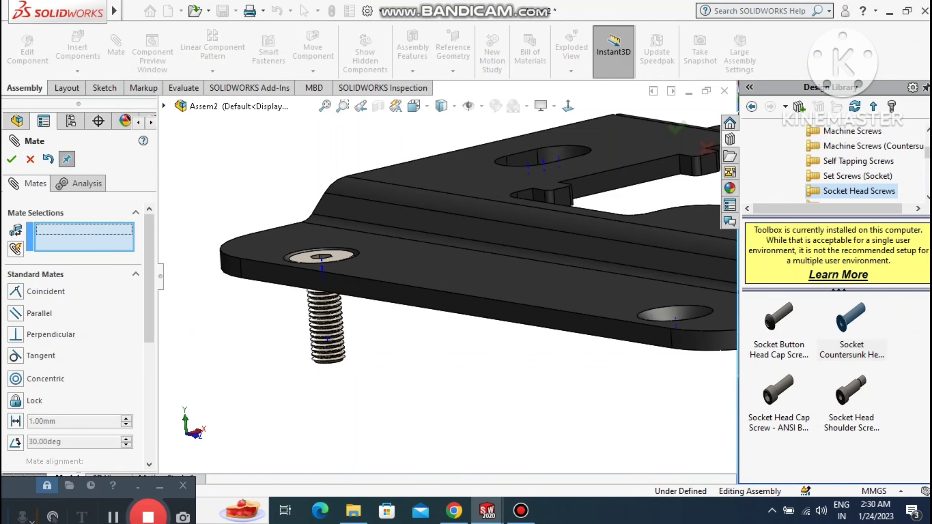
click(31, 160)
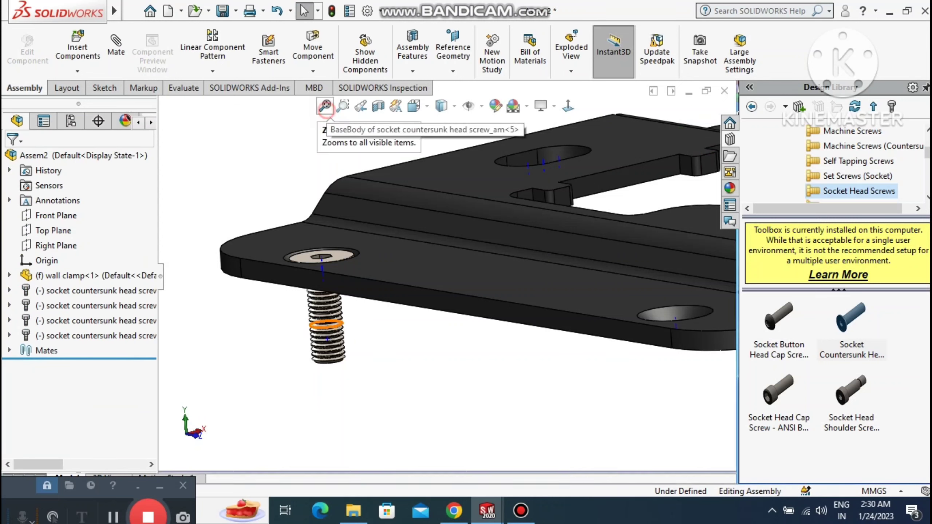
click(324, 106)
middle_drag(415, 235, 411, 302)
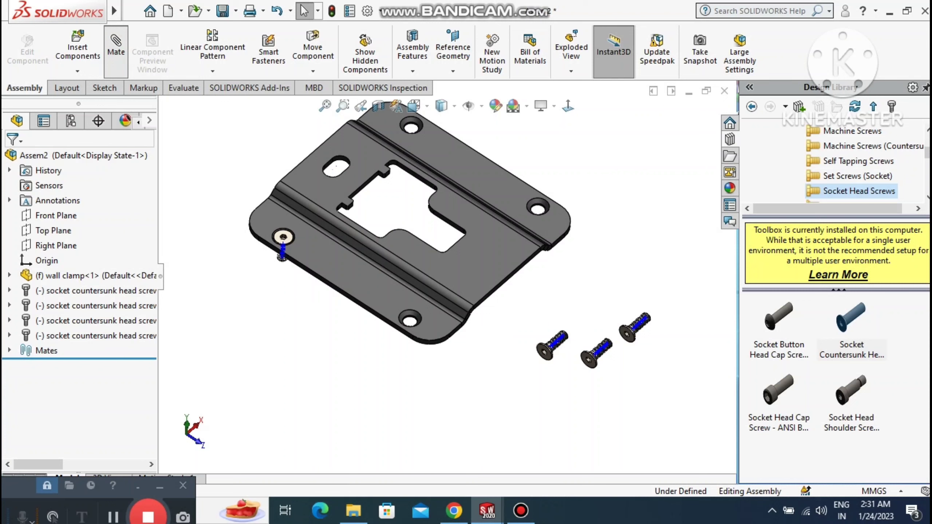
click(115, 50)
click(544, 351)
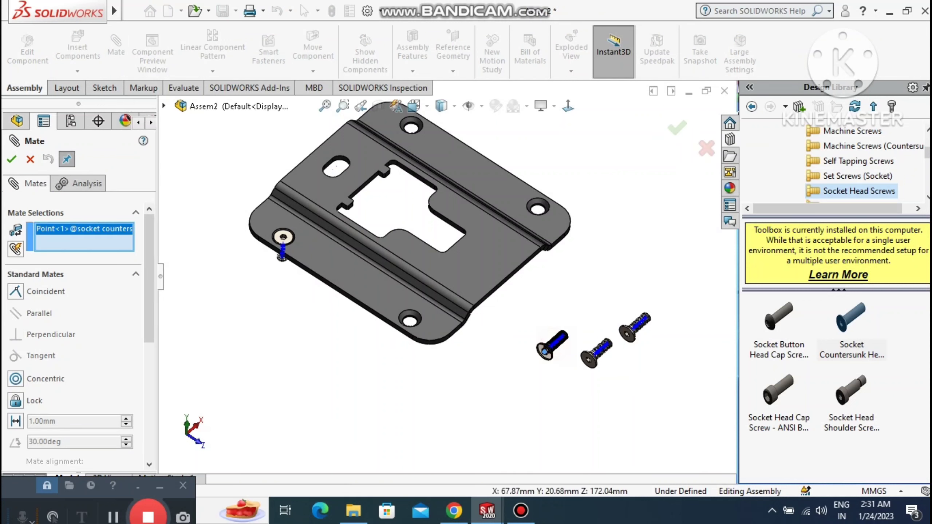
scroll(421, 332, up, 1)
scroll(421, 331, down, 2)
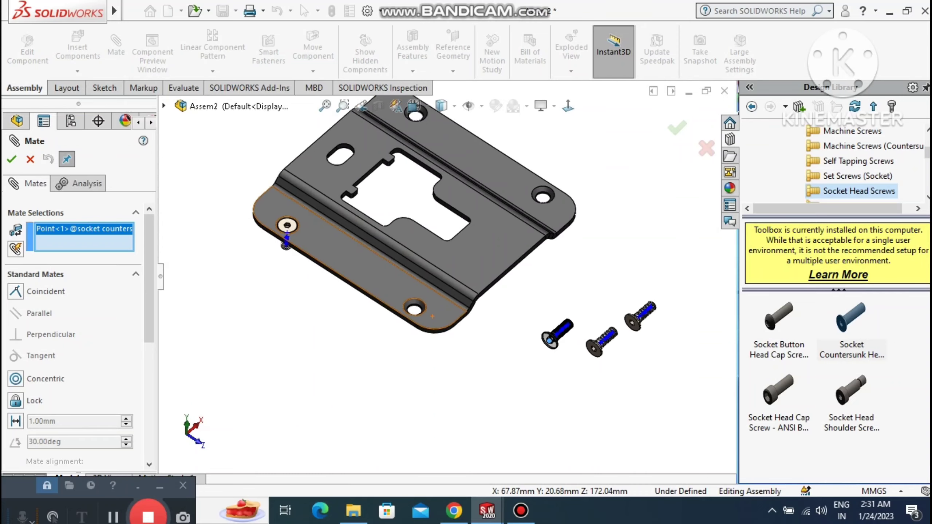
scroll(421, 331, up, 1)
scroll(421, 332, down, 1)
scroll(421, 332, up, 2)
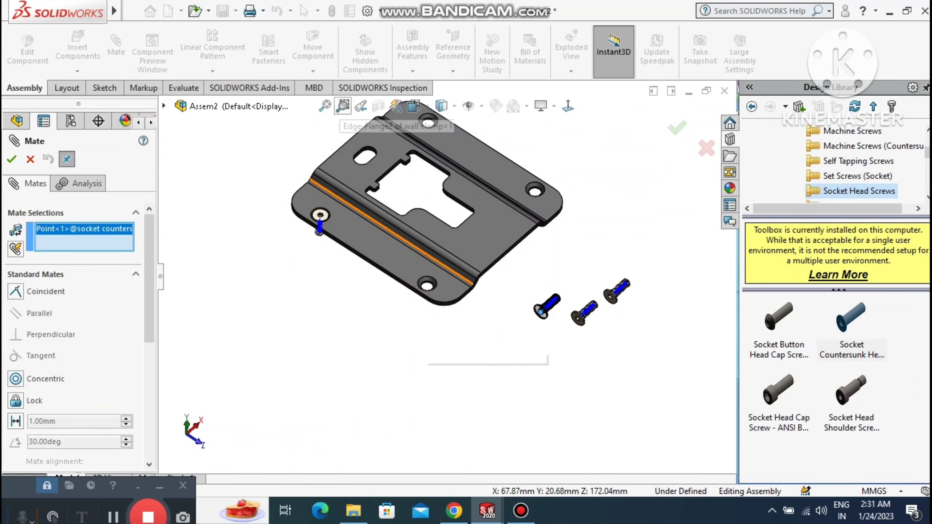
click(342, 106)
drag(365, 237, 479, 326)
right_click(332, 333)
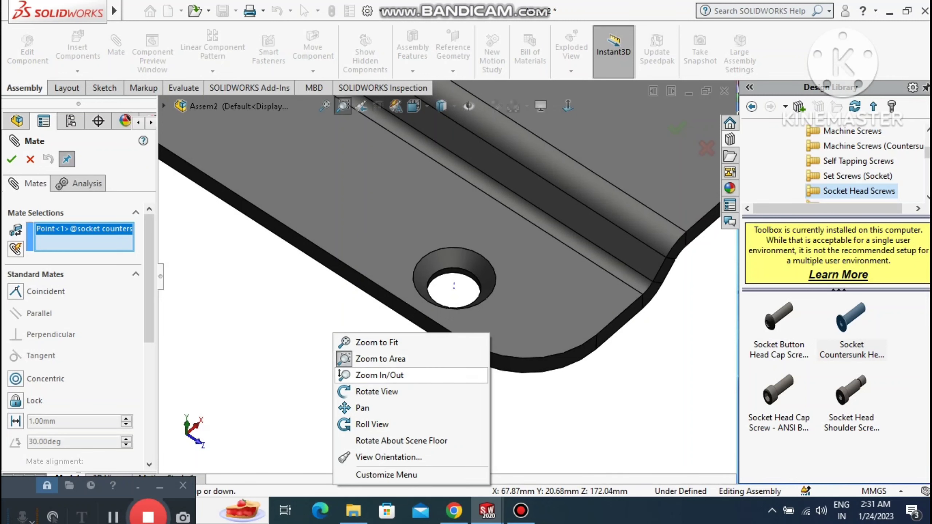
click(366, 359)
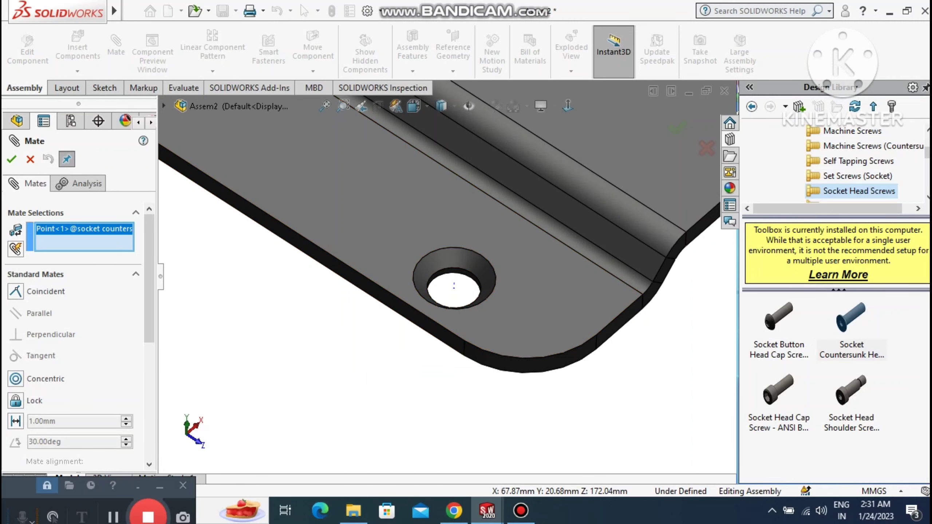
click(454, 286)
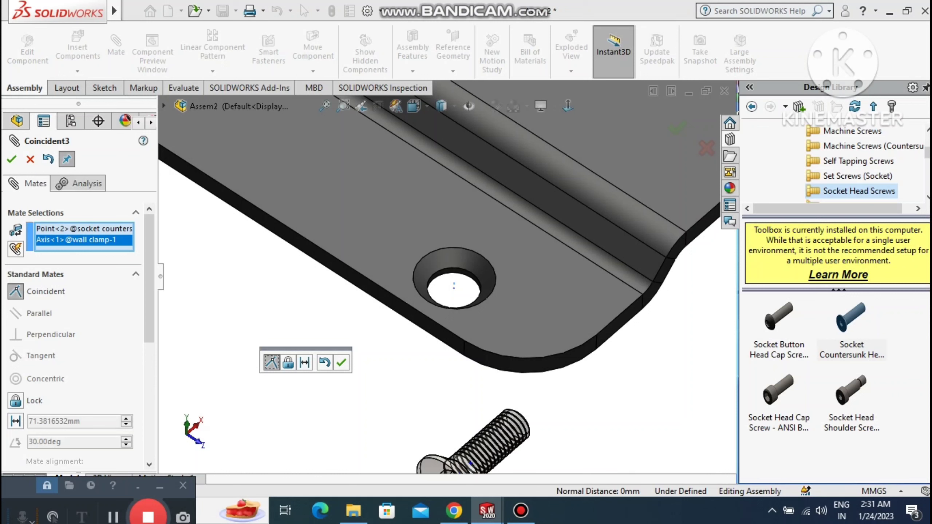
click(30, 159)
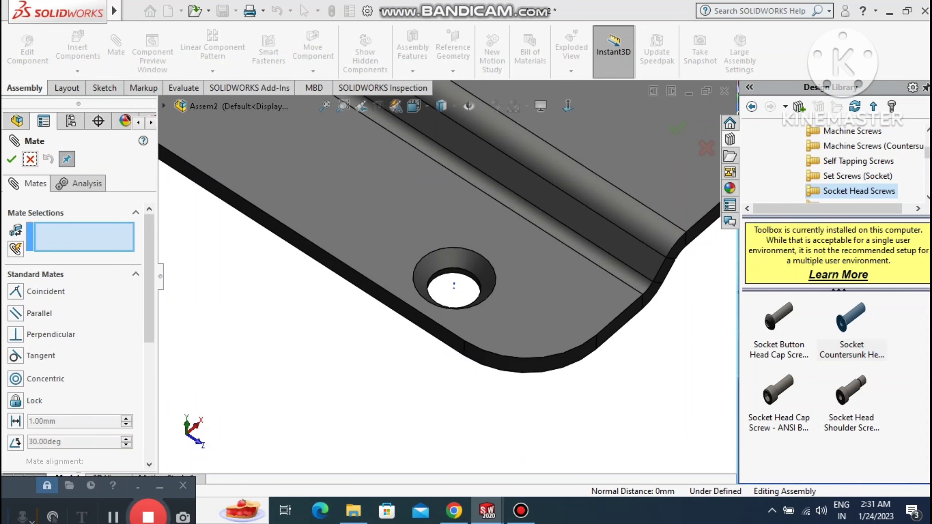
click(30, 159)
click(327, 106)
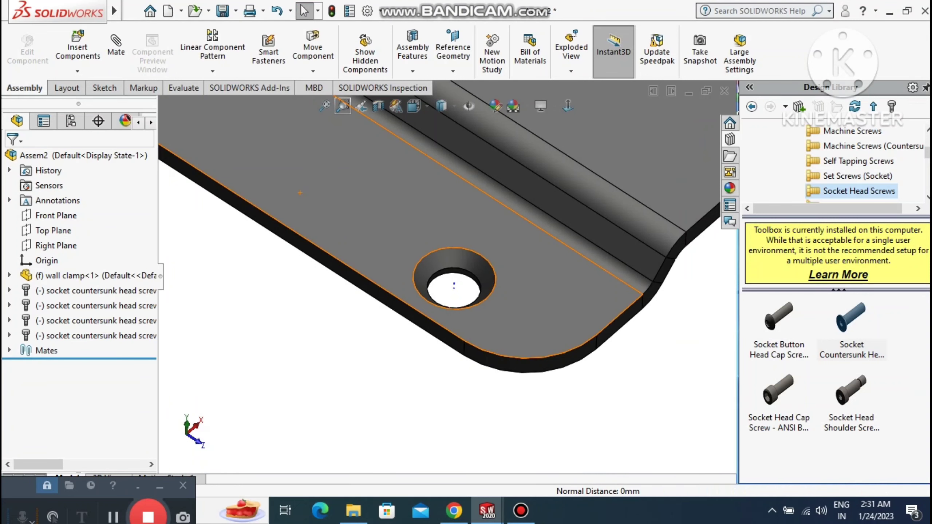
click(368, 389)
scroll(470, 345, down, 5)
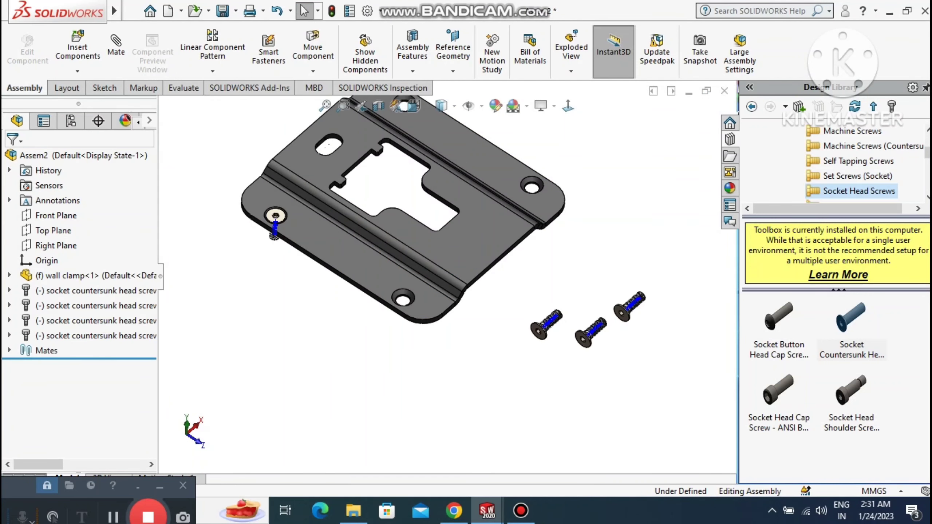
- Mate a second screw's axis coincident with the axis of the front flange's other corner hole, flipping the alignment so the head faces up
click(116, 41)
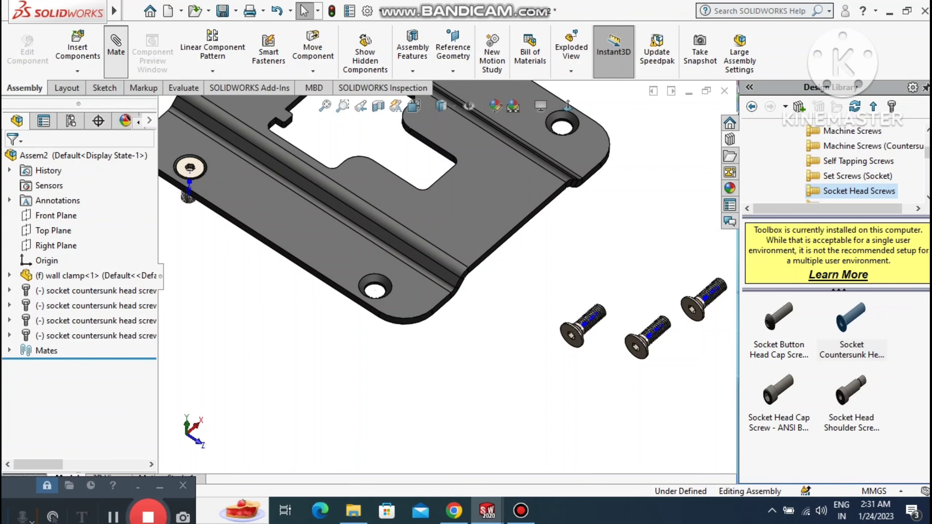
scroll(410, 358, down, 3)
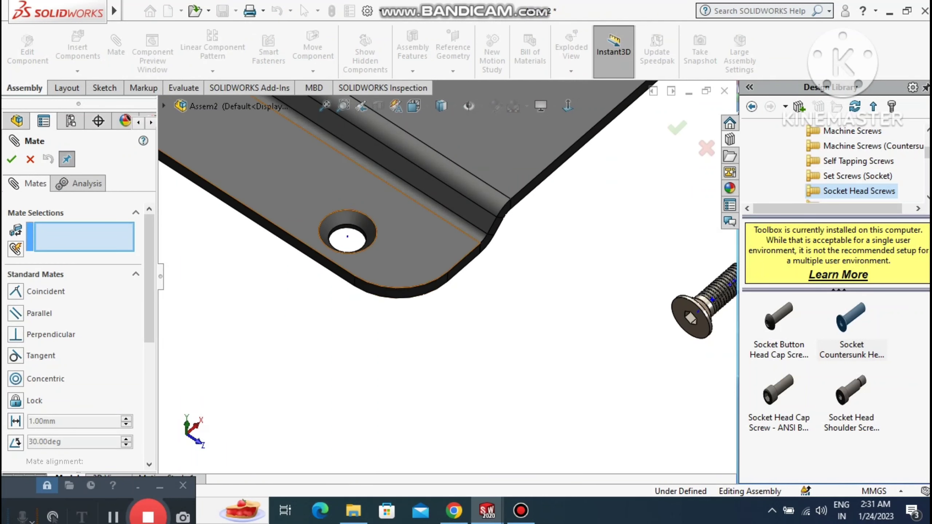
scroll(379, 278, up, 1)
scroll(379, 278, down, 1)
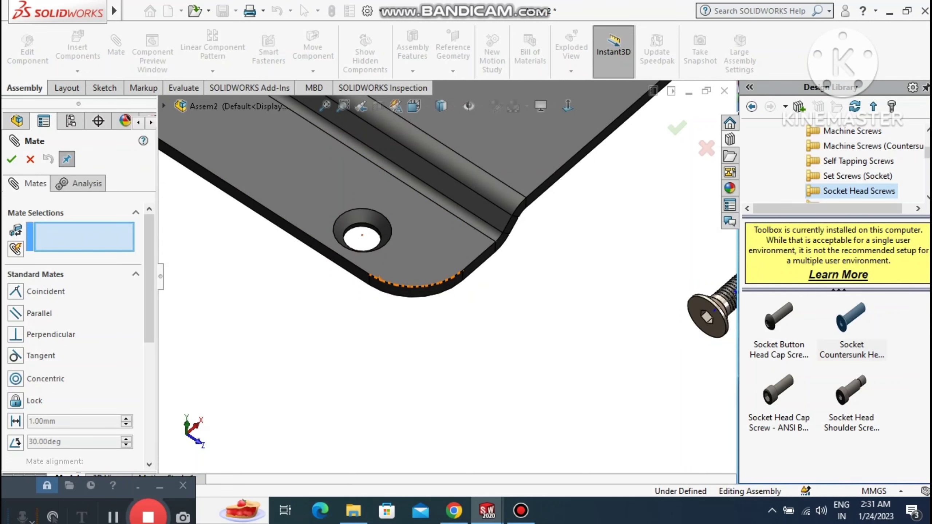
click(358, 235)
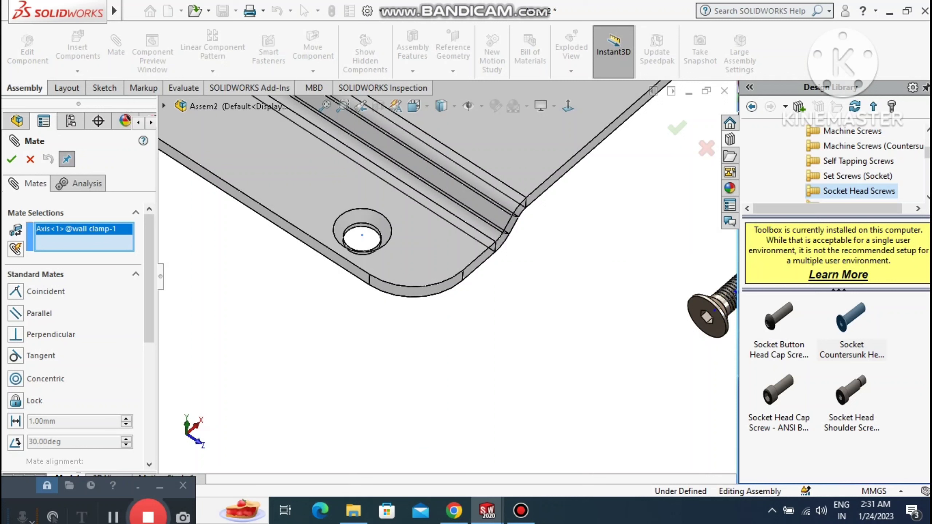
click(728, 299)
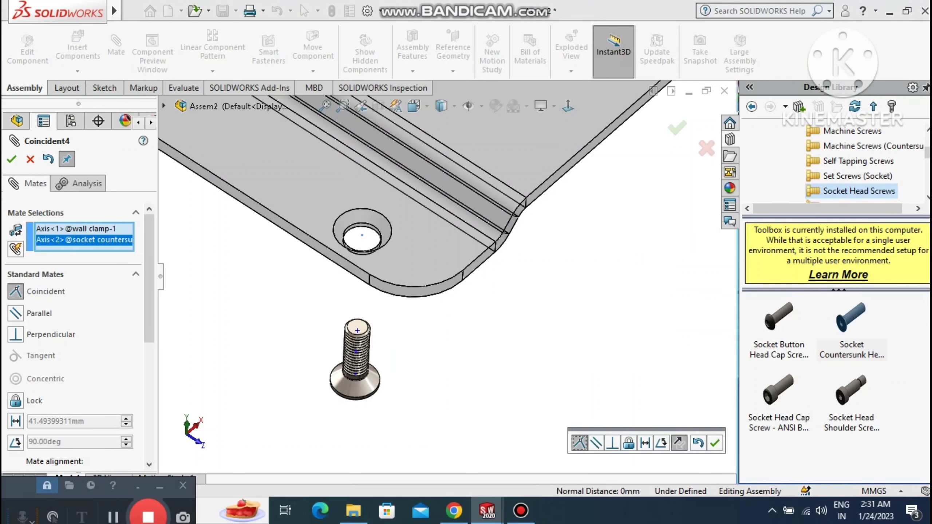
click(678, 442)
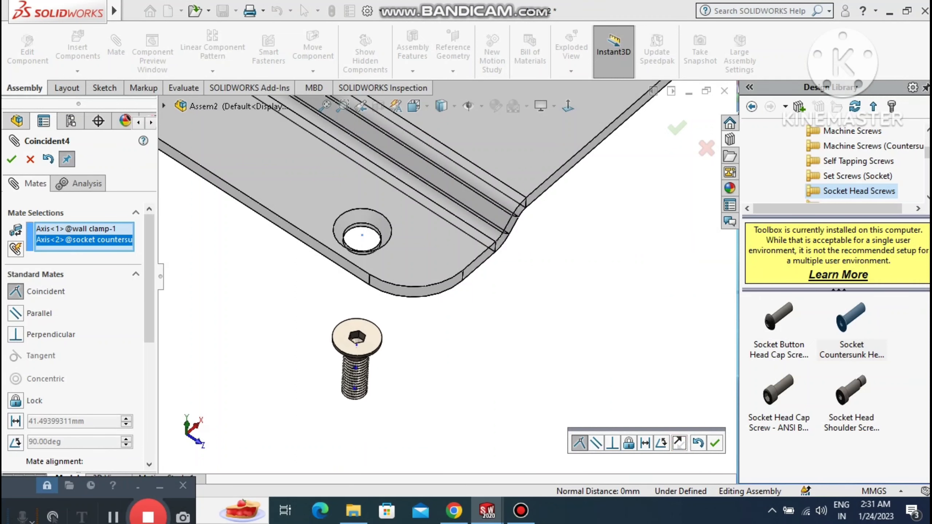
click(714, 443)
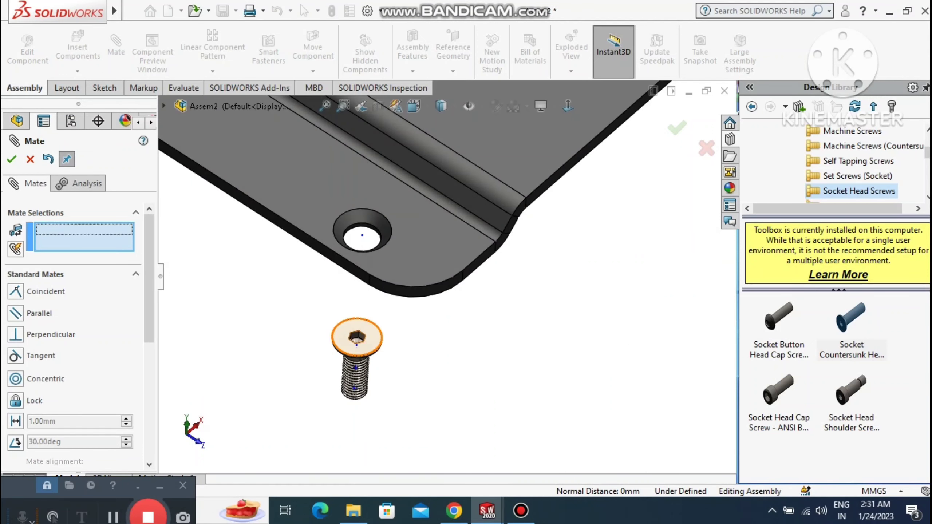
- Slide the second screw up along its axis until its head sits just above the hole, and leave the mate command
click(356, 338)
drag(357, 338, 363, 202)
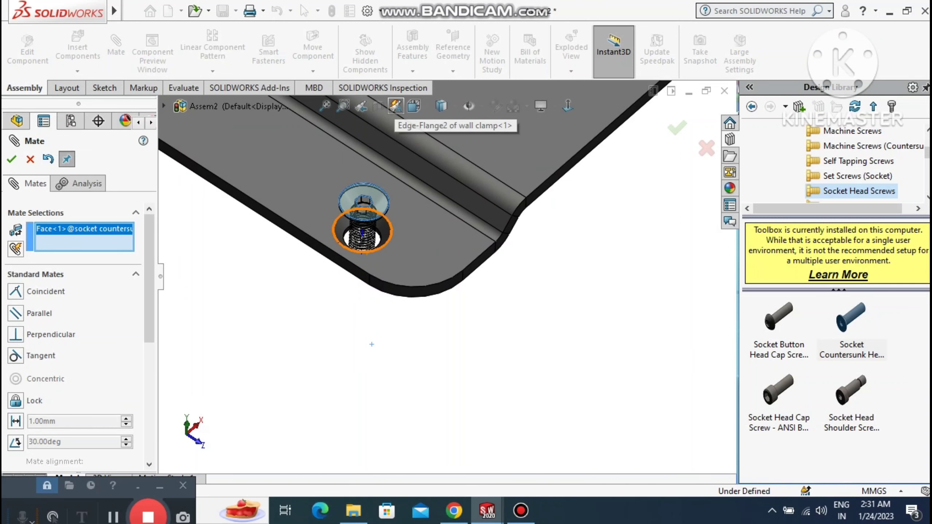
middle_drag(318, 252, 319, 206)
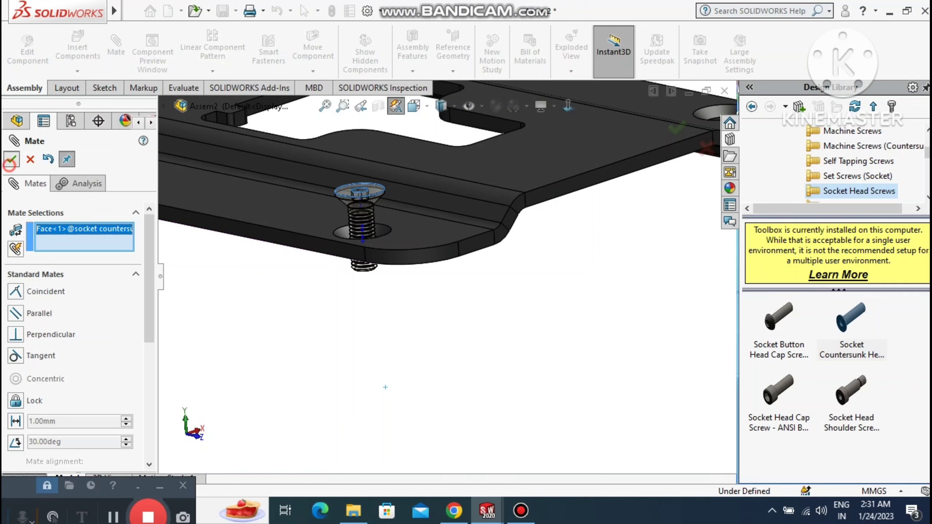
click(11, 160)
click(30, 159)
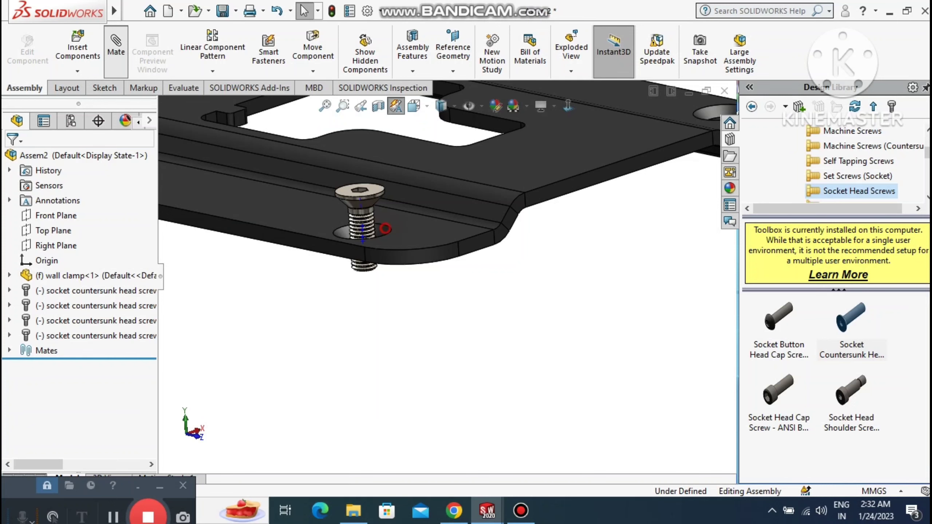
- Add a coincident mate between the second hole's countersink face and the underside of the second screw's conical head
click(116, 50)
click(384, 228)
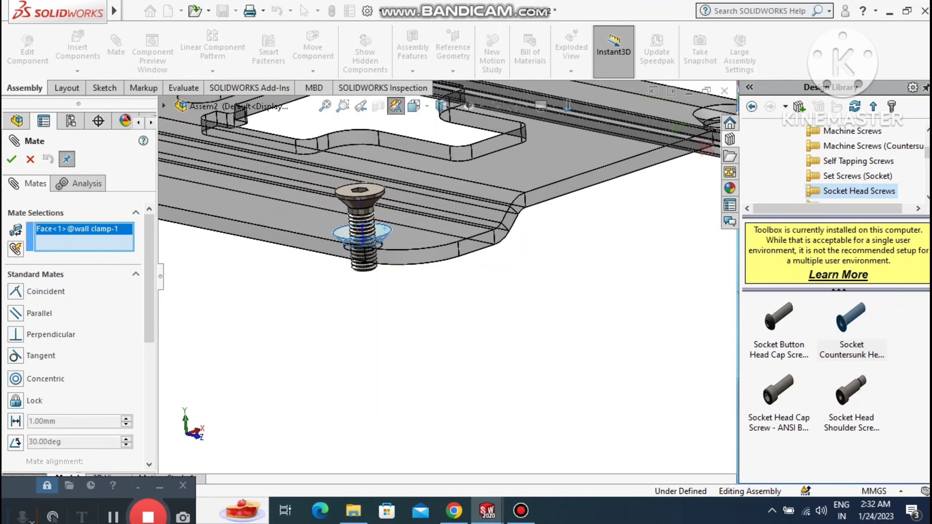
middle_drag(385, 228, 385, 176)
scroll(385, 183, up, 3)
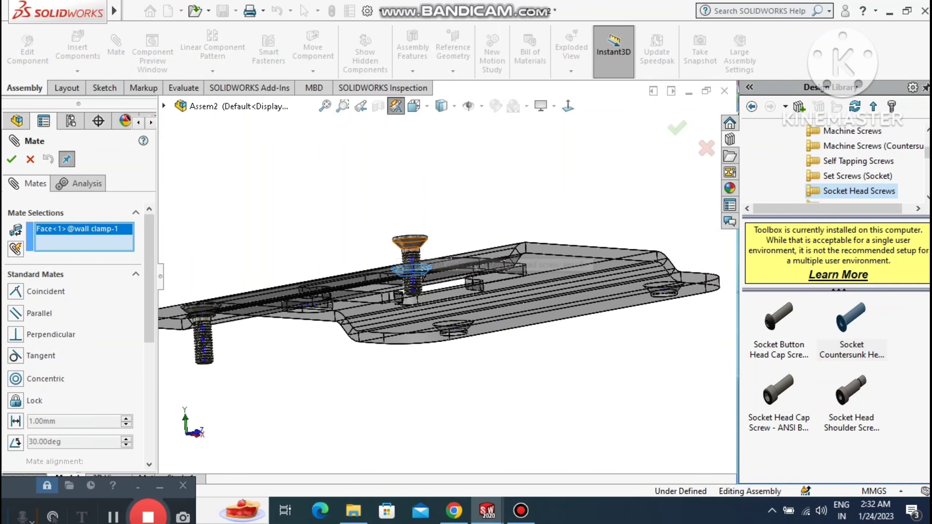
click(402, 247)
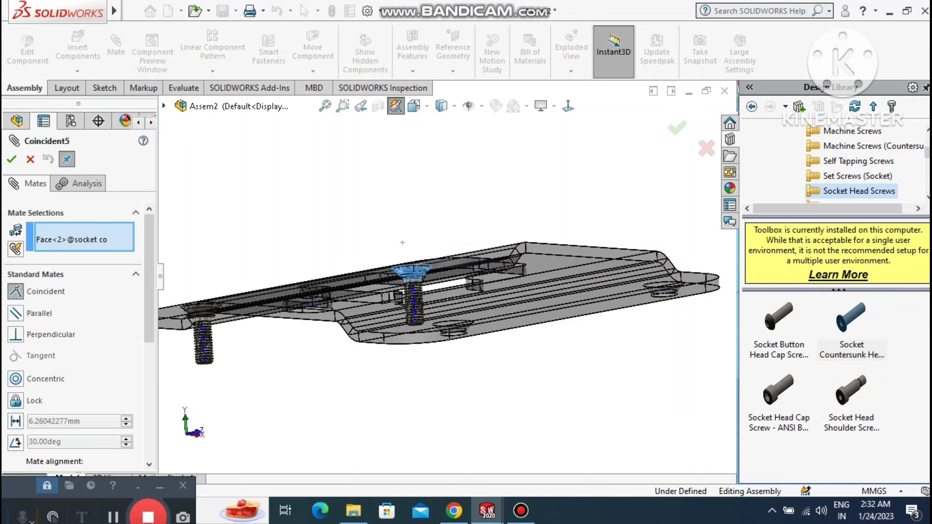
click(246, 235)
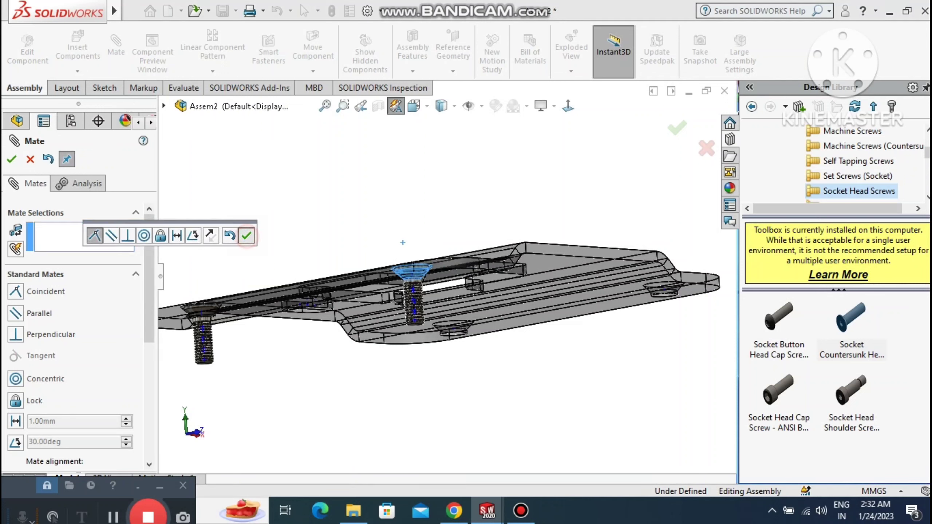
click(324, 106)
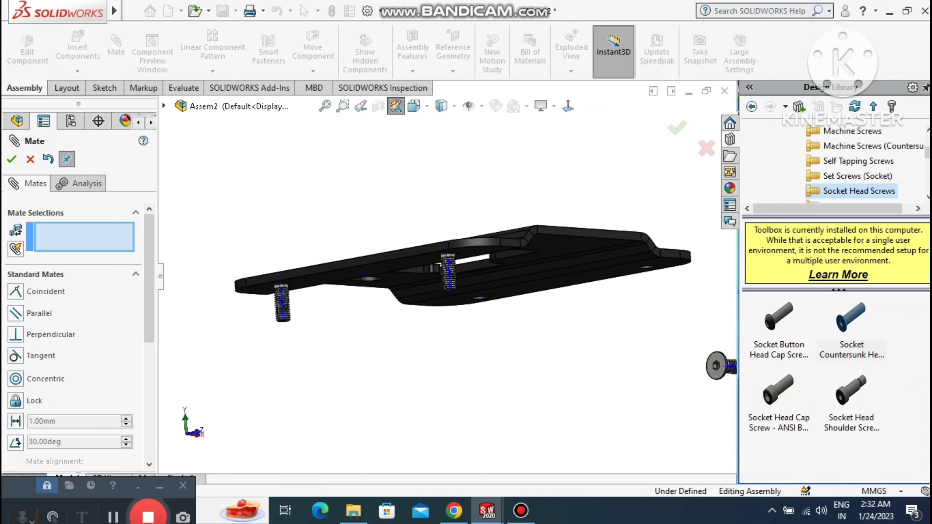
- Leave the mate command and delete the two loose socket countersunk head screws lying beside the wall clamp
middle_drag(314, 272, 312, 314)
scroll(312, 314, down, 3)
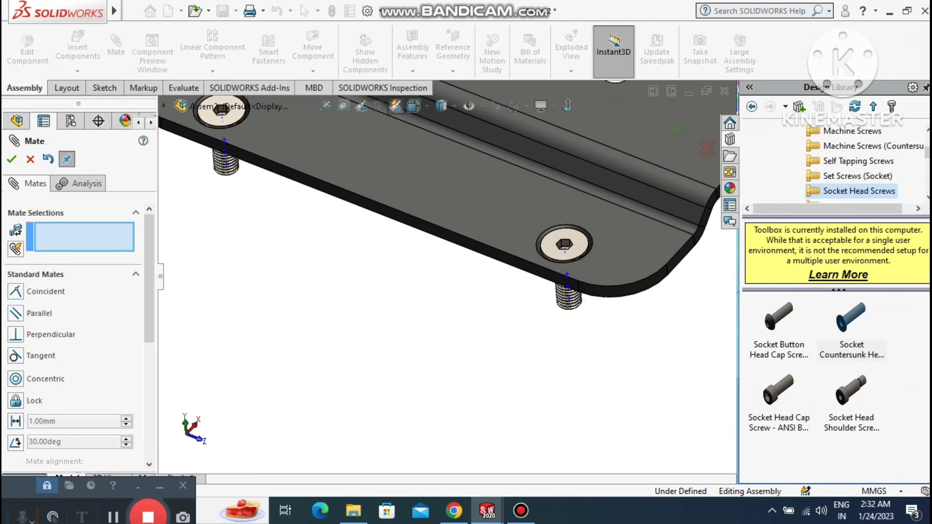
click(30, 159)
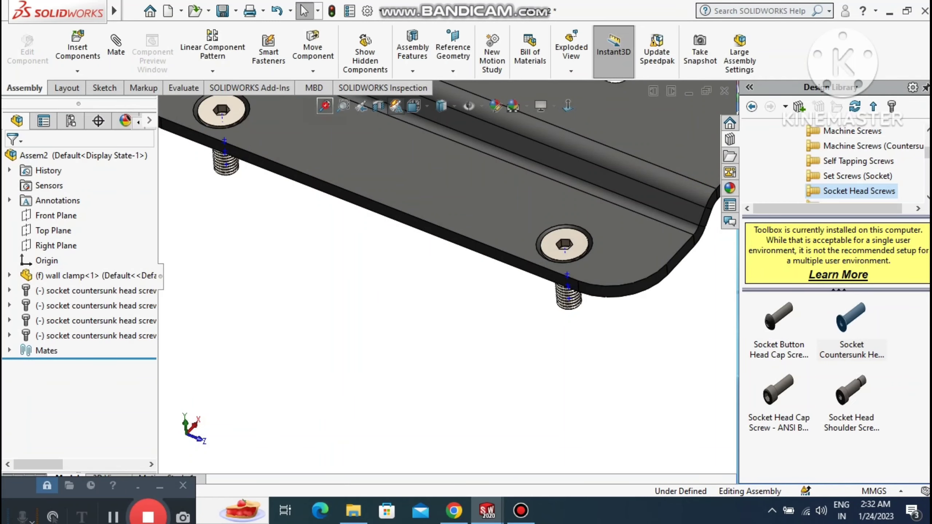
scroll(330, 350, up, 4)
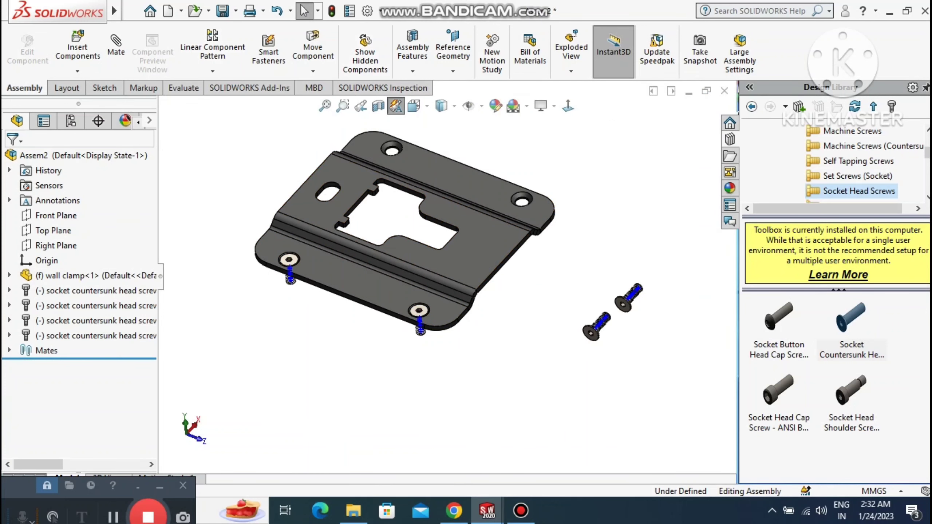
right_click(596, 325)
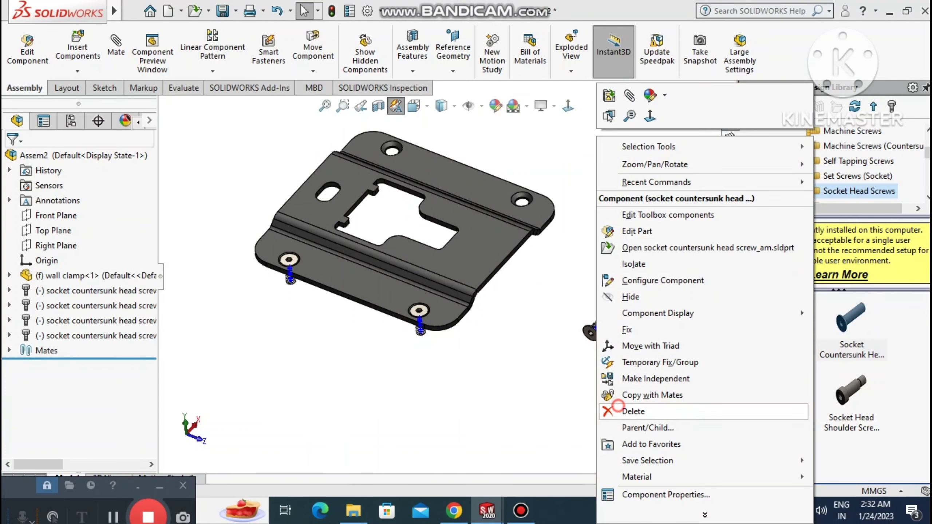
click(622, 410)
click(549, 187)
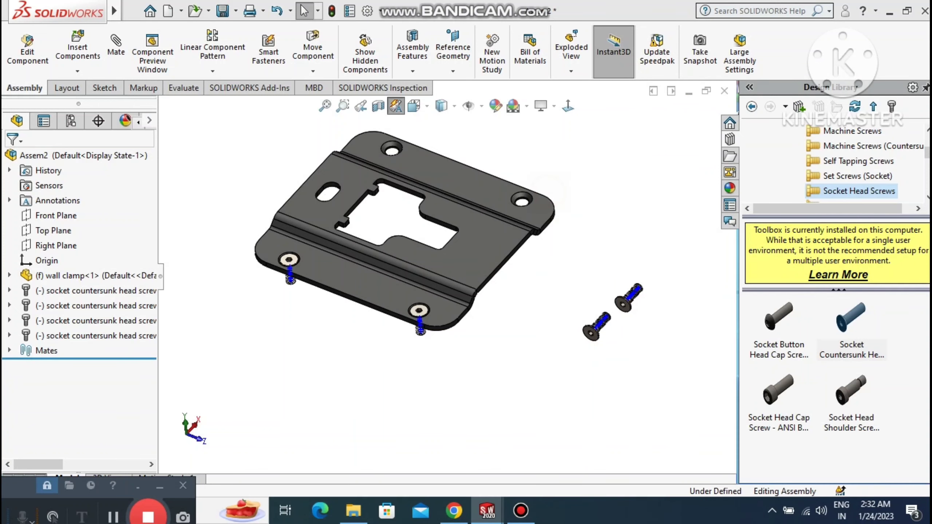
right_click(625, 299)
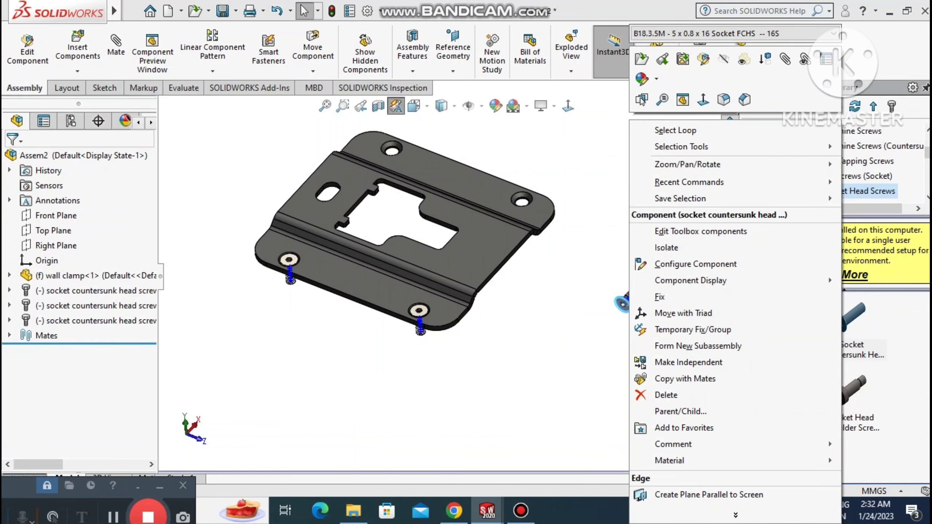
key(Escape)
key(Delete)
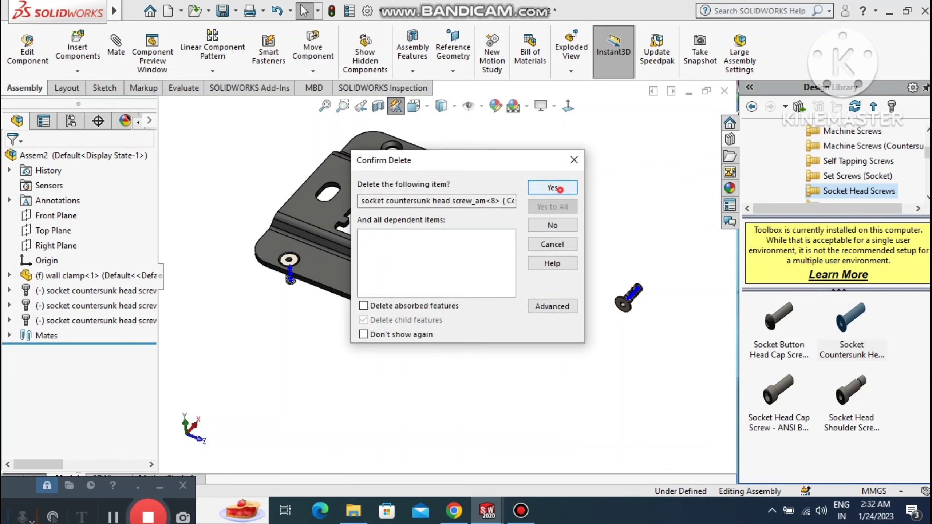
click(549, 187)
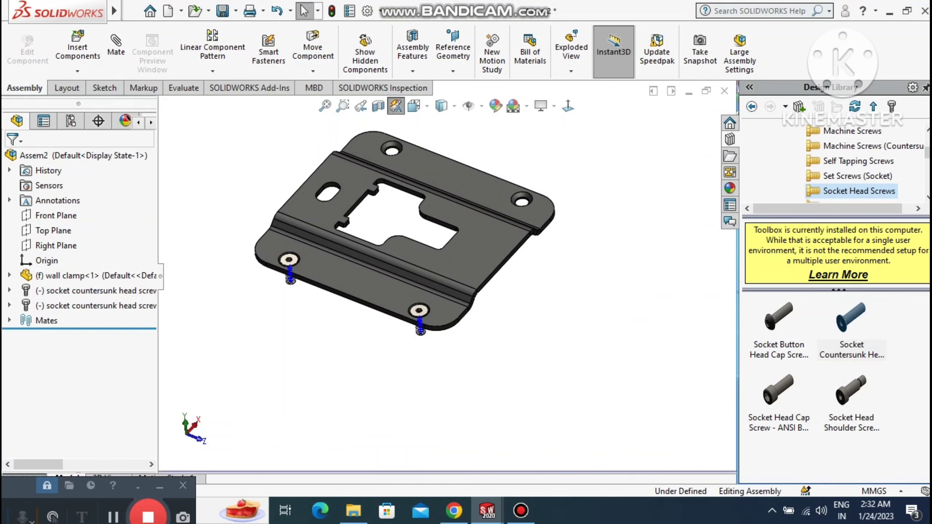
click(453, 55)
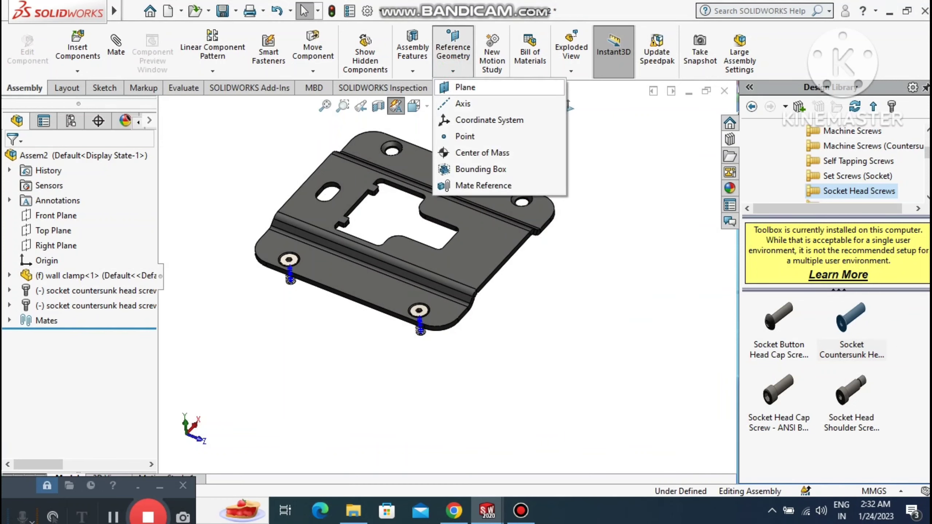
click(466, 87)
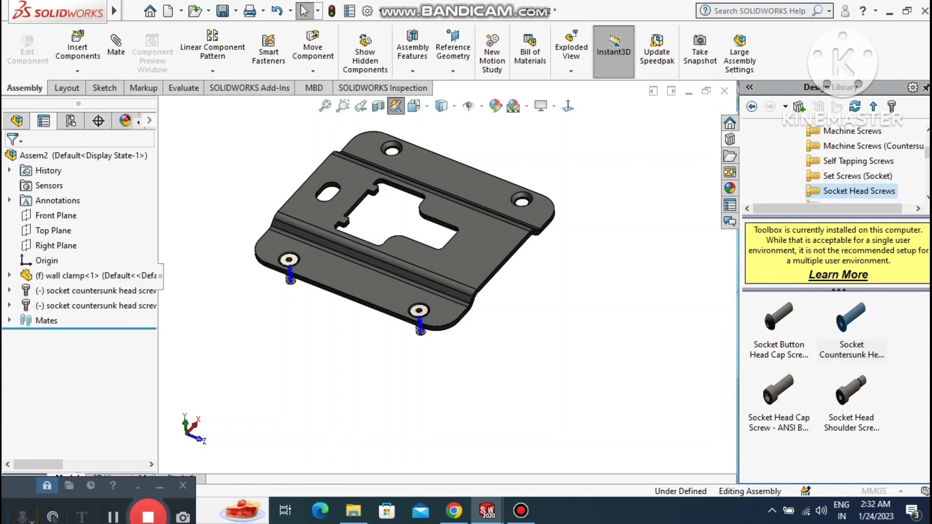
click(346, 295)
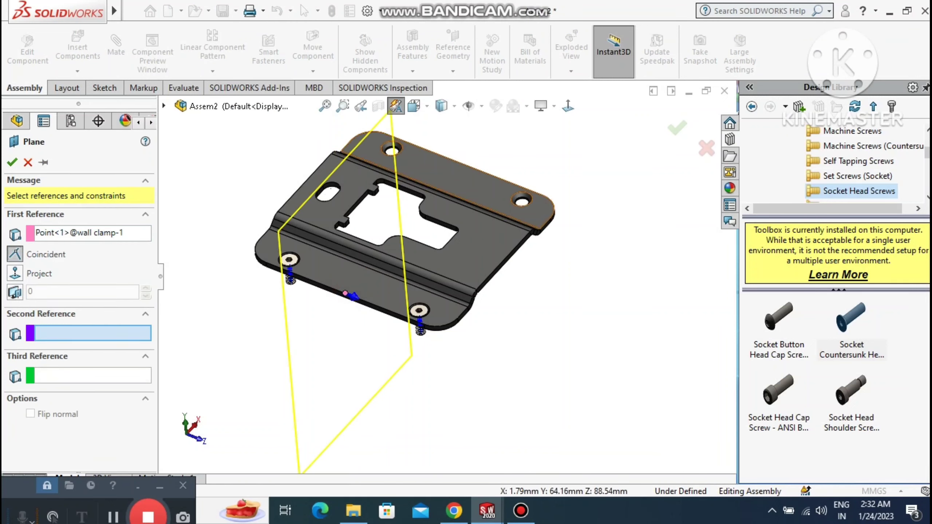
click(477, 168)
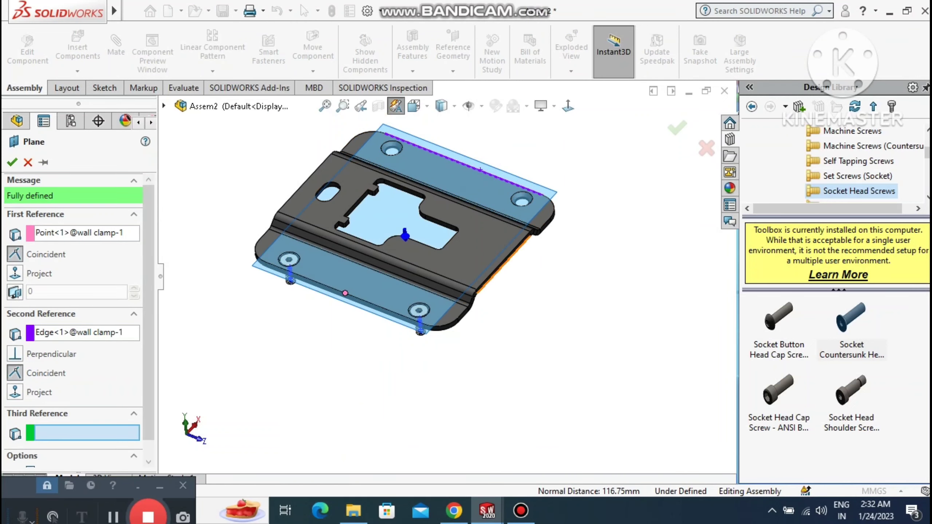
click(12, 162)
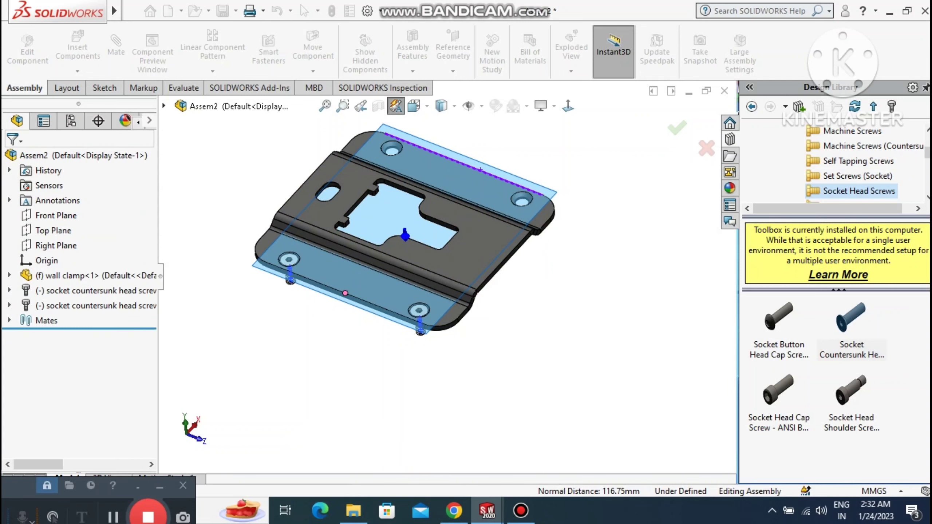
- Create a reference plane midway between the outer edge faces of the wall clamp's front and rear flanges
click(455, 58)
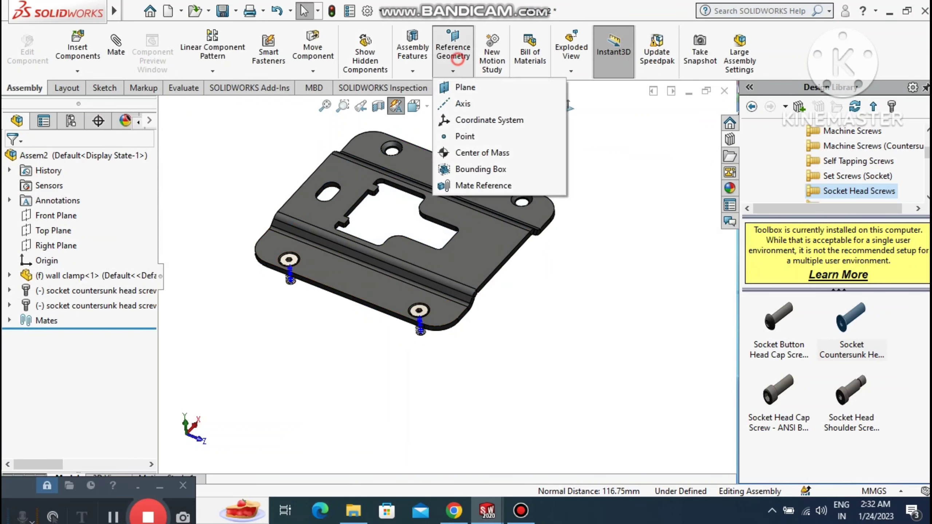
click(459, 88)
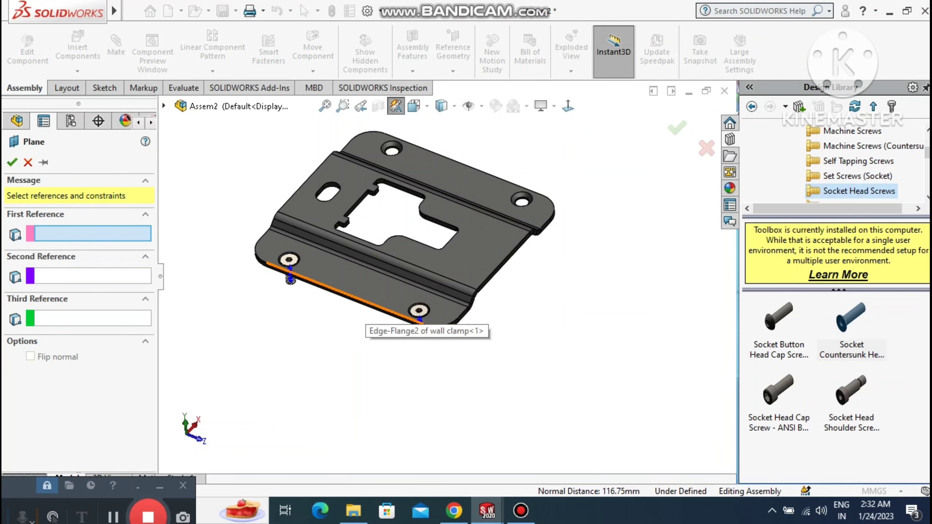
scroll(371, 314, down, 3)
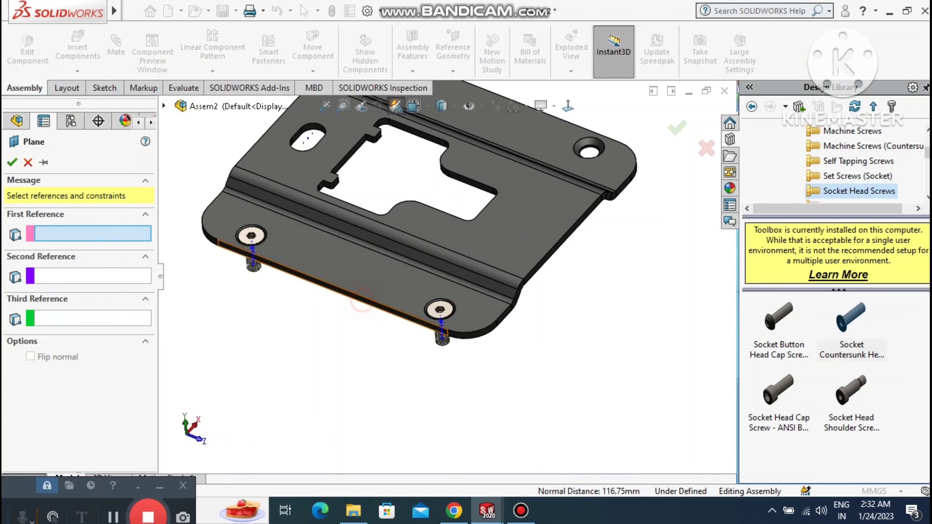
click(361, 302)
middle_drag(361, 302, 549, 182)
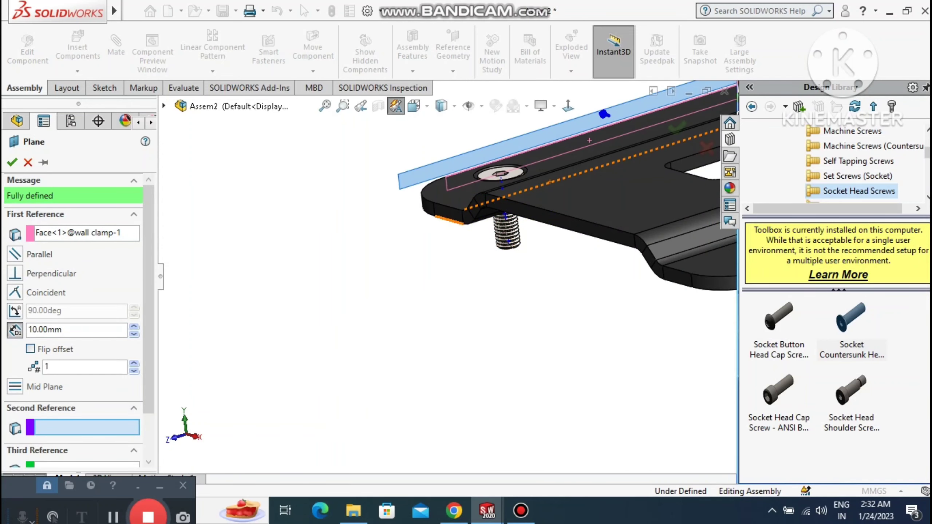
scroll(433, 213, down, 1)
scroll(433, 213, up, 1)
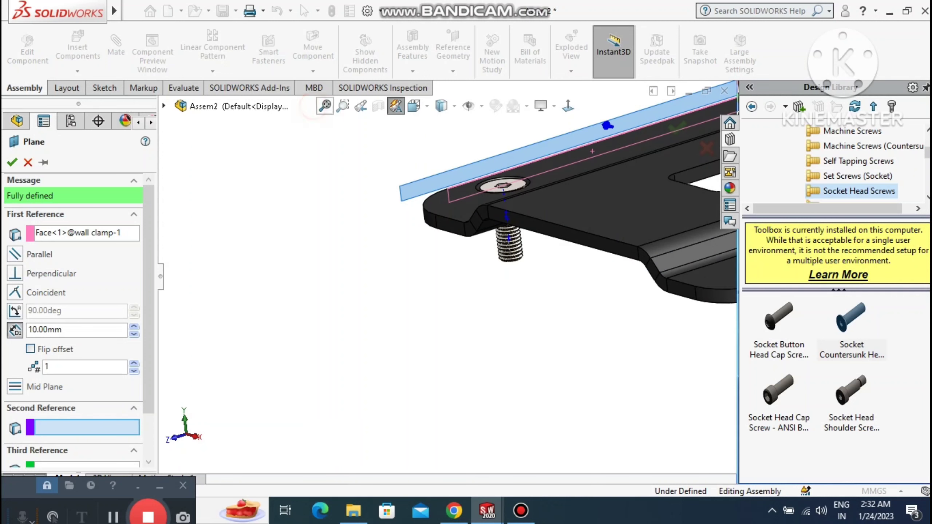
click(324, 106)
click(547, 290)
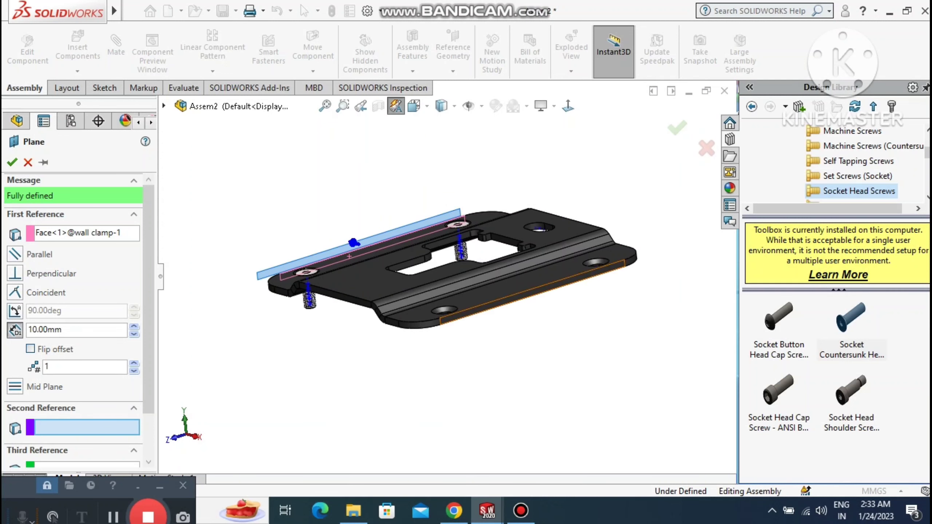
middle_drag(440, 256, 546, 304)
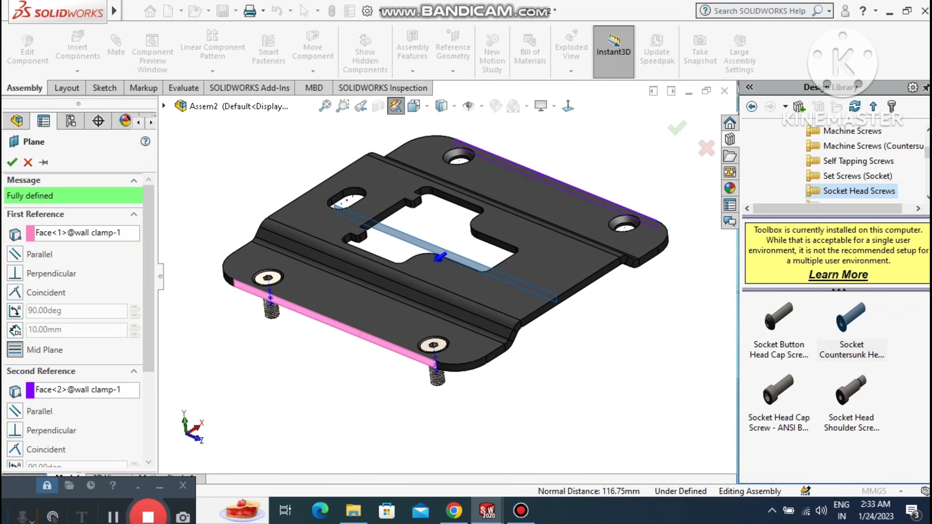
click(12, 162)
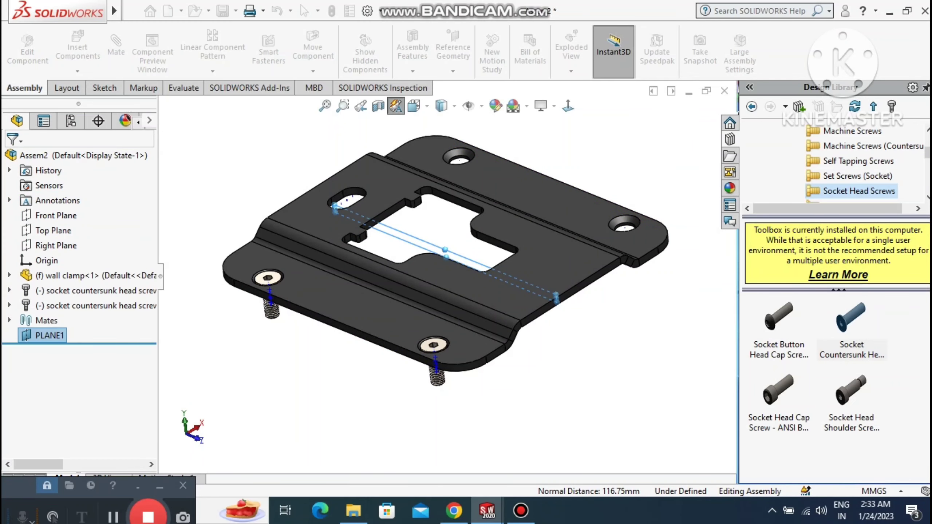
- Mirror the two front-flange screws about the new mid plane into the rear flange's corner holes
click(312, 72)
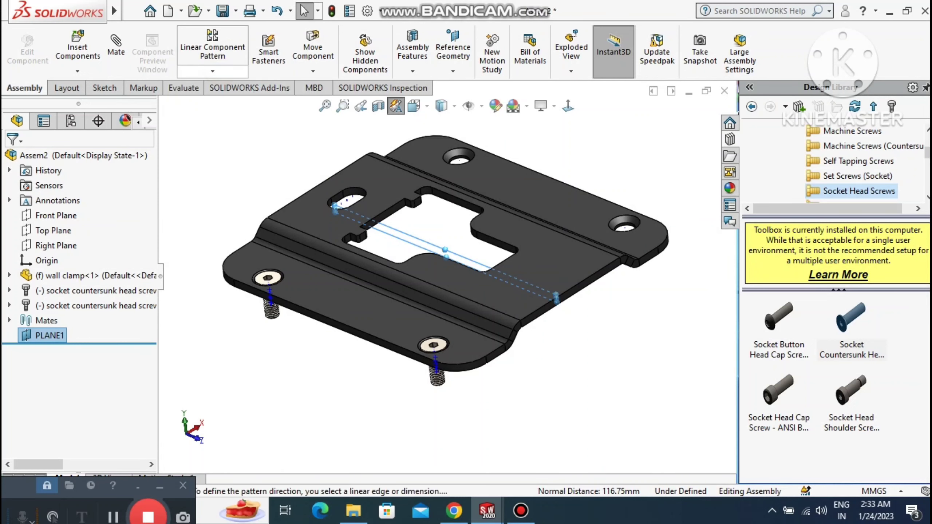
click(227, 76)
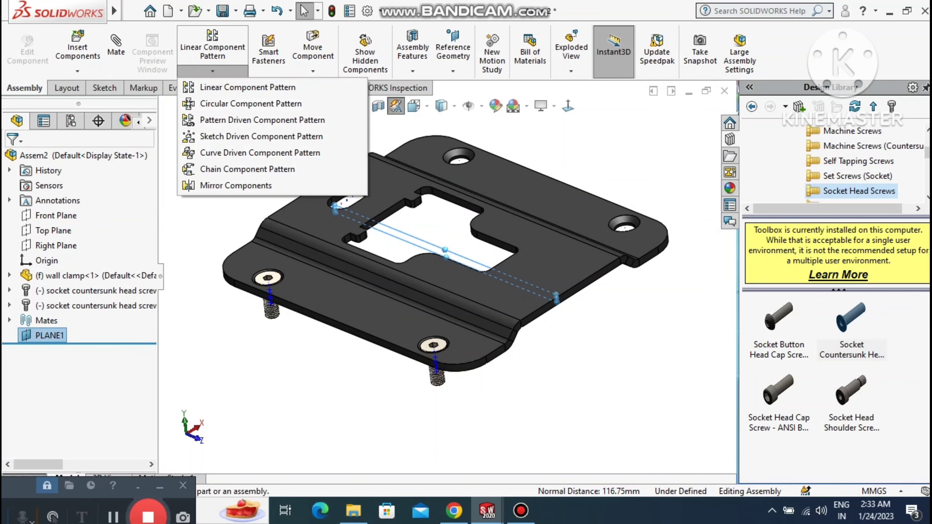
click(210, 190)
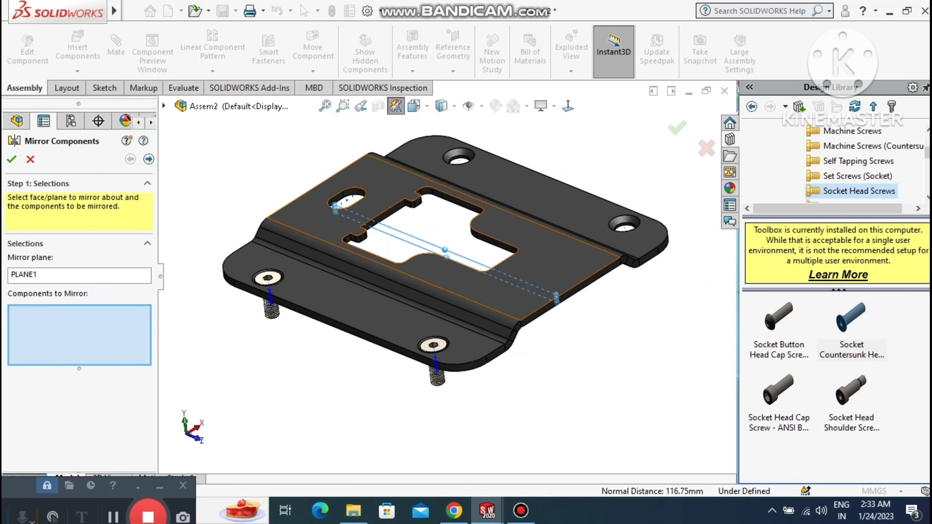
click(271, 310)
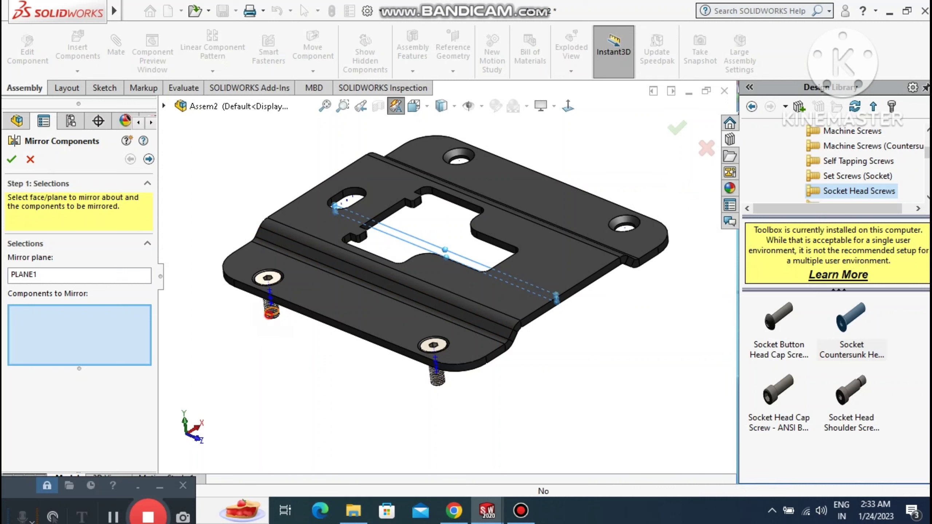
click(436, 376)
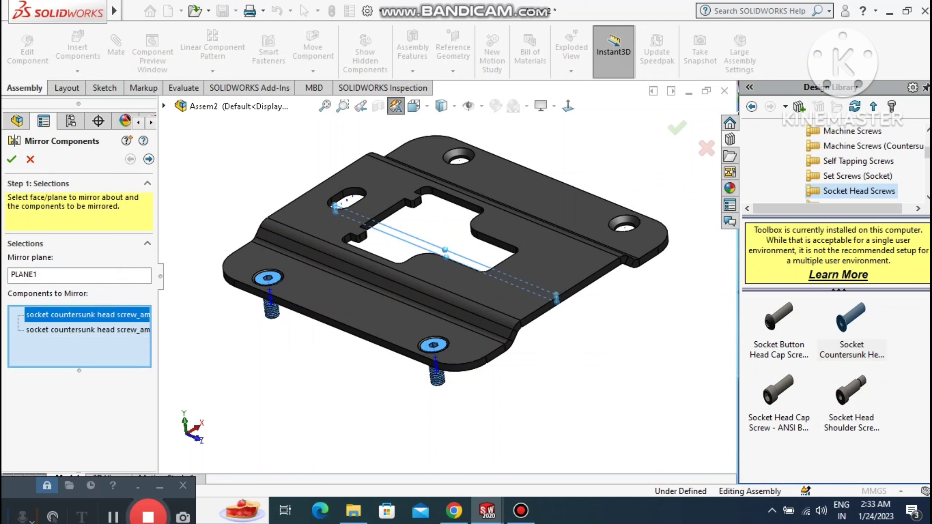
click(148, 159)
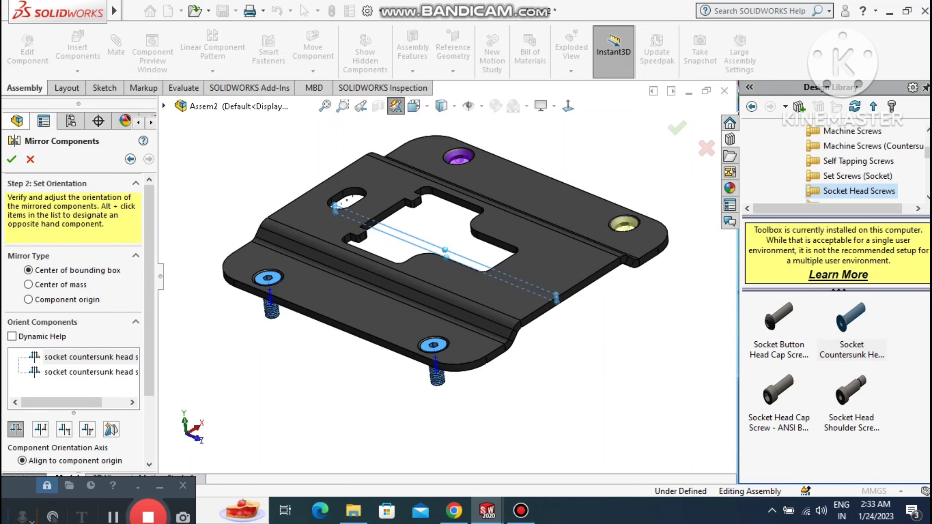
click(11, 159)
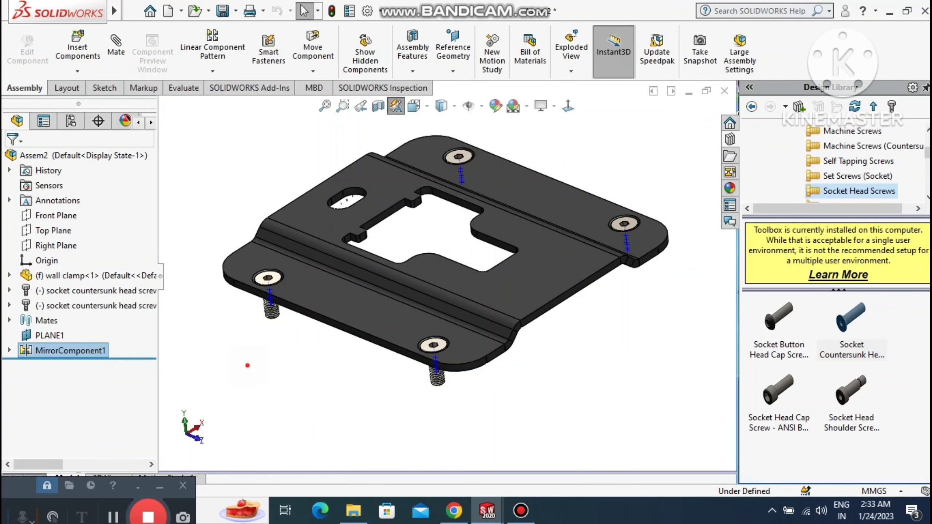
click(247, 366)
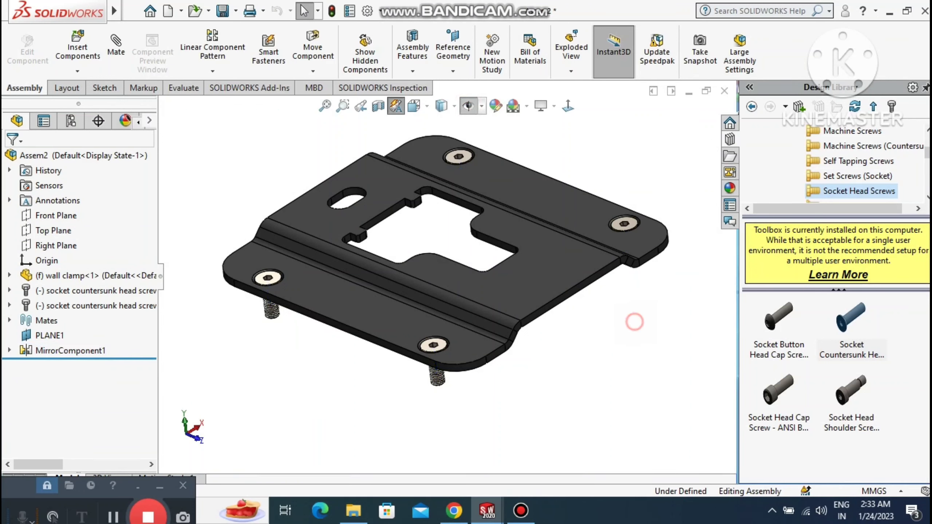
- Start an exploded view and move the four countersunk screws about 33 mm up out of the wall clamp along Y
middle_drag(543, 271, 484, 277)
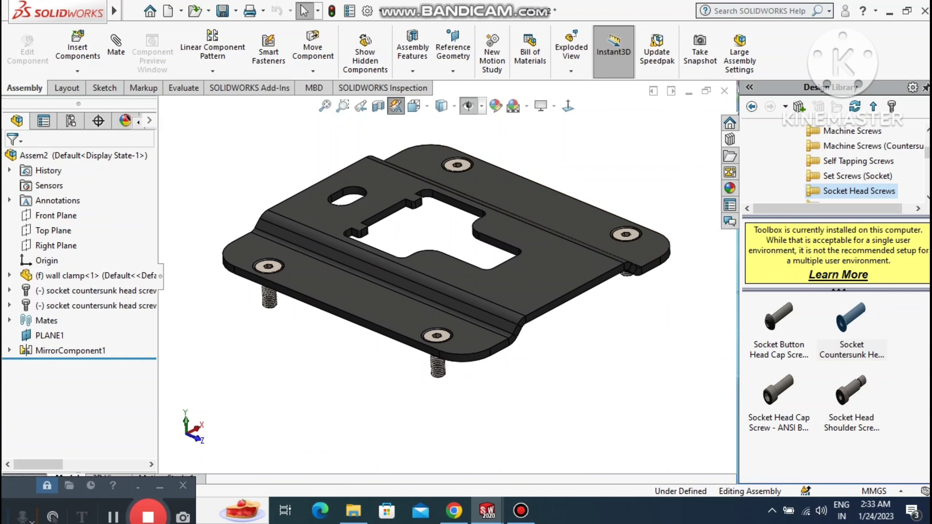
right_click(625, 143)
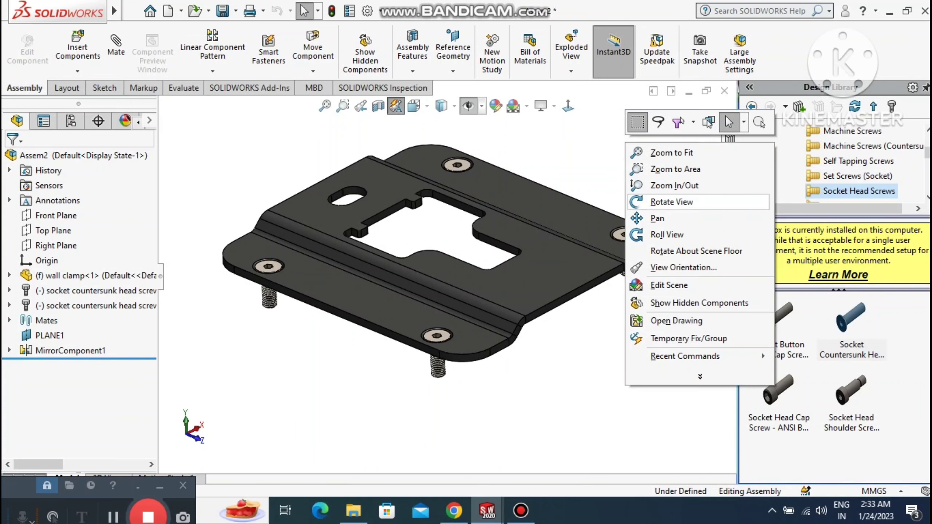
click(645, 185)
drag(646, 185, 644, 223)
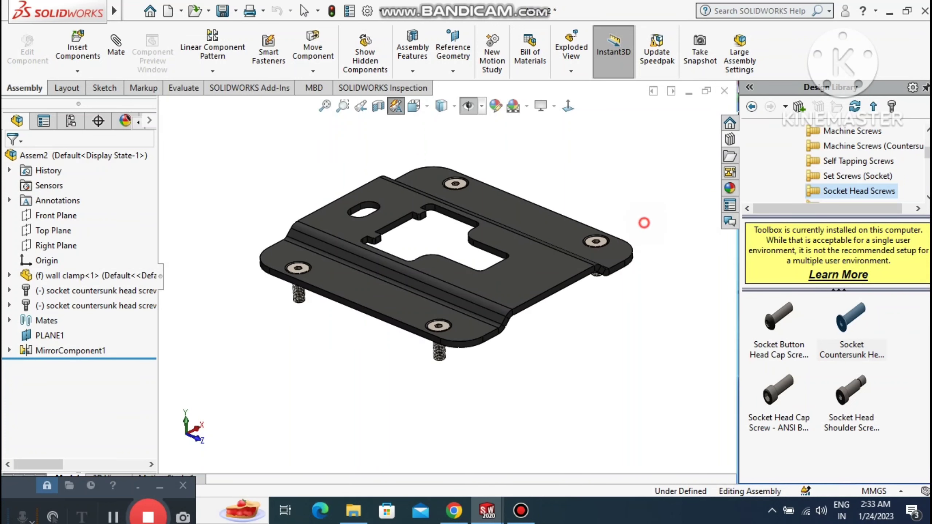
click(570, 47)
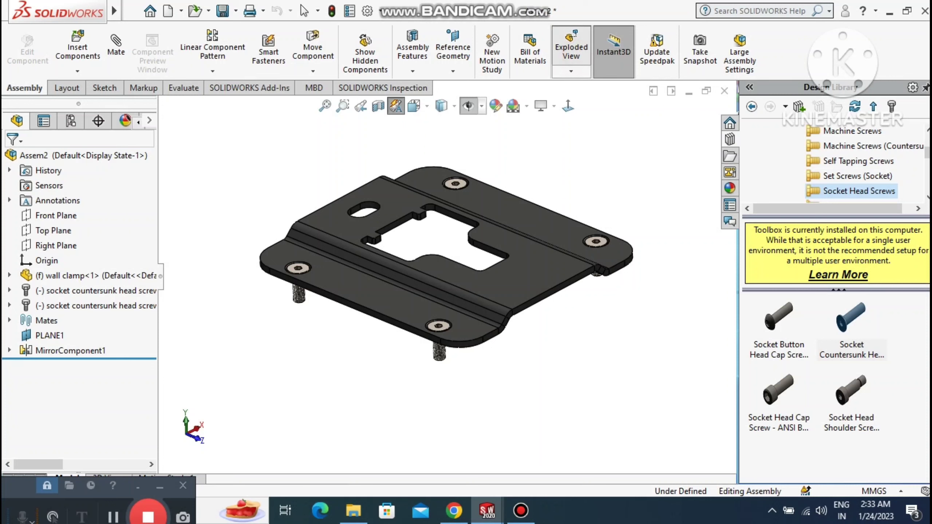
click(596, 242)
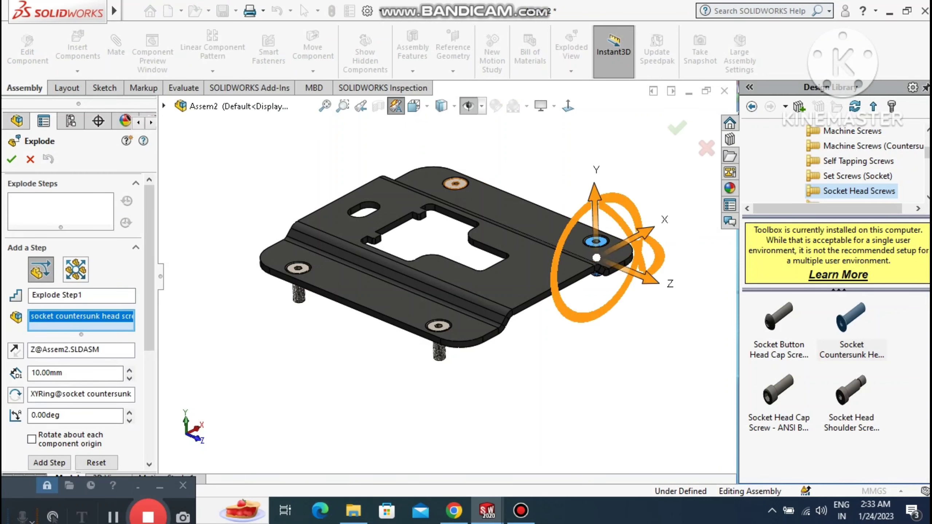
click(455, 184)
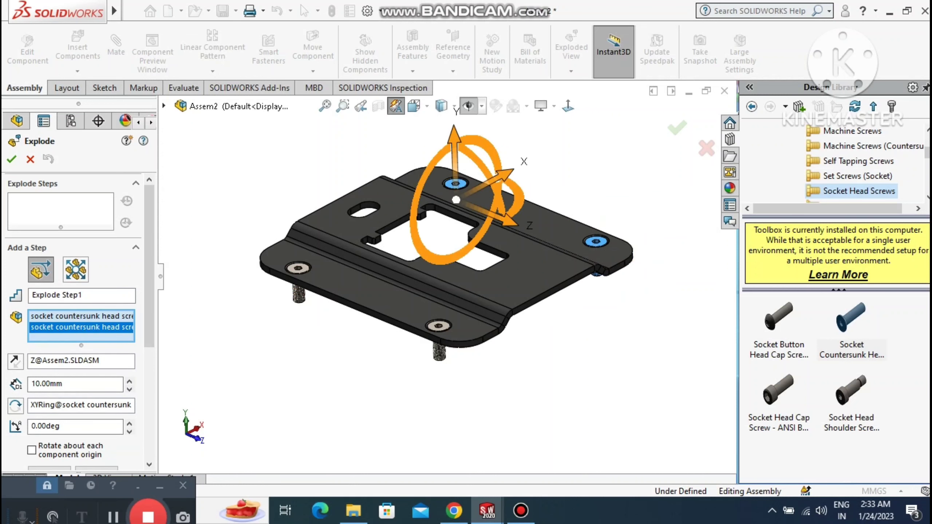
click(298, 268)
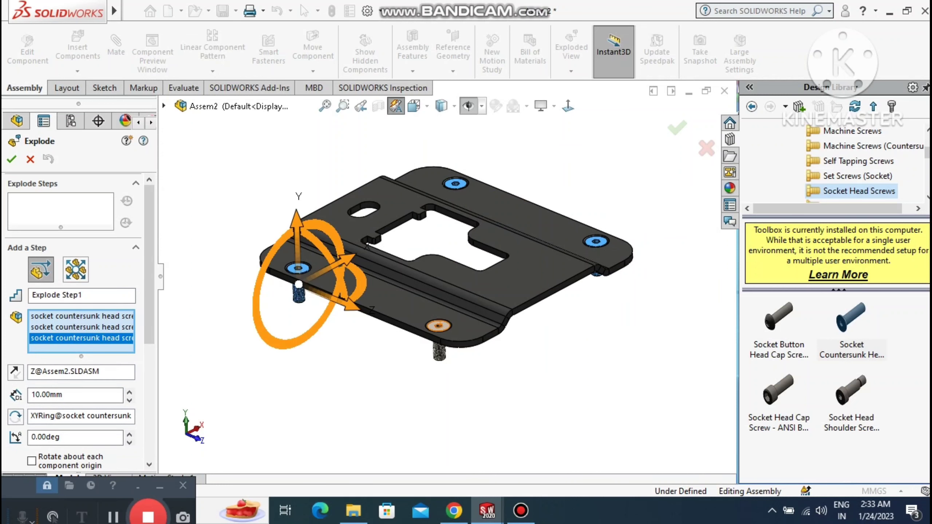
click(439, 327)
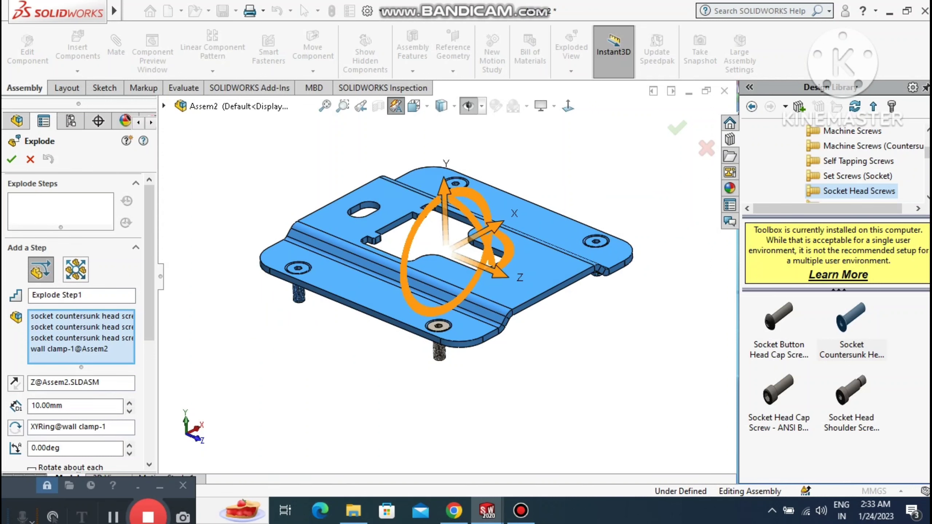
right_click(74, 348)
click(104, 371)
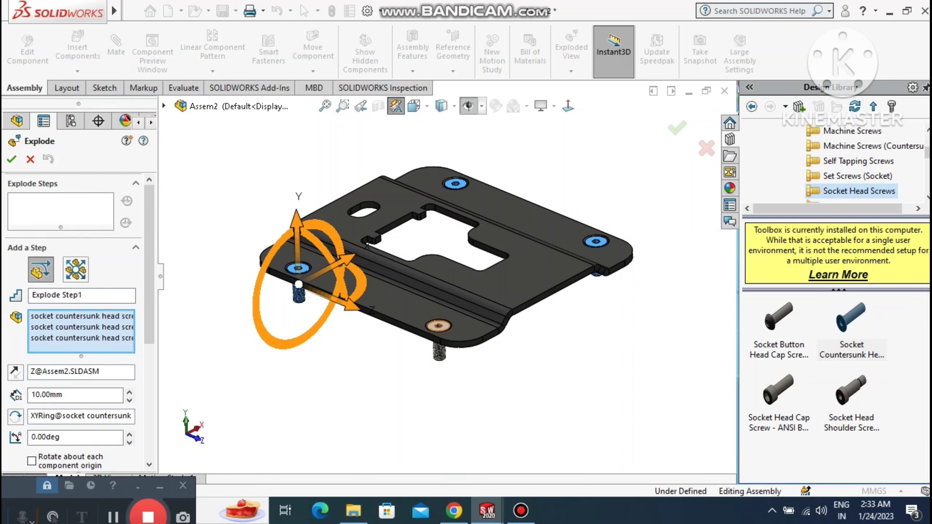
click(438, 325)
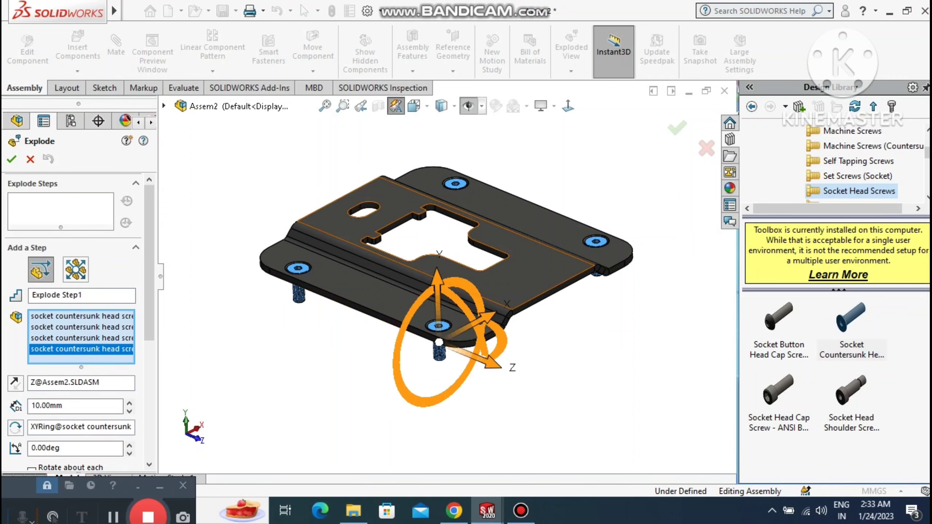
drag(439, 342, 436, 277)
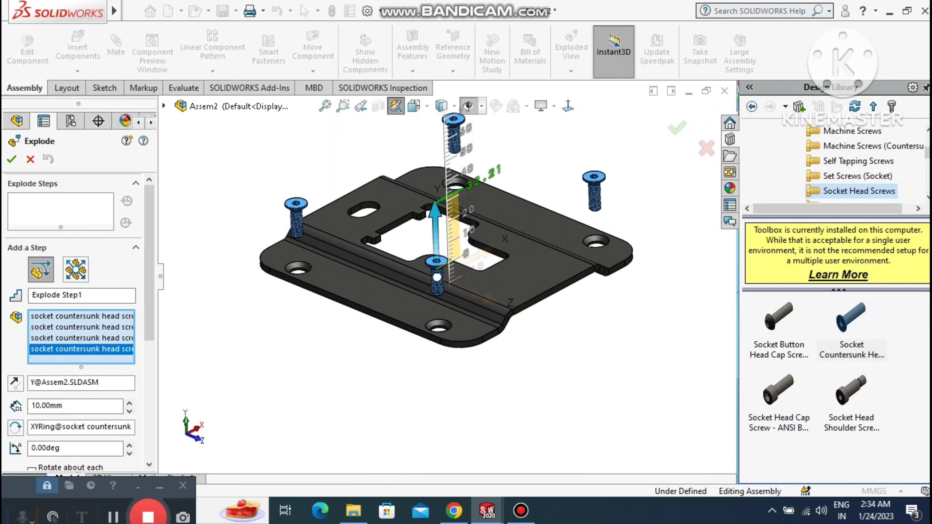
drag(435, 220, 435, 219)
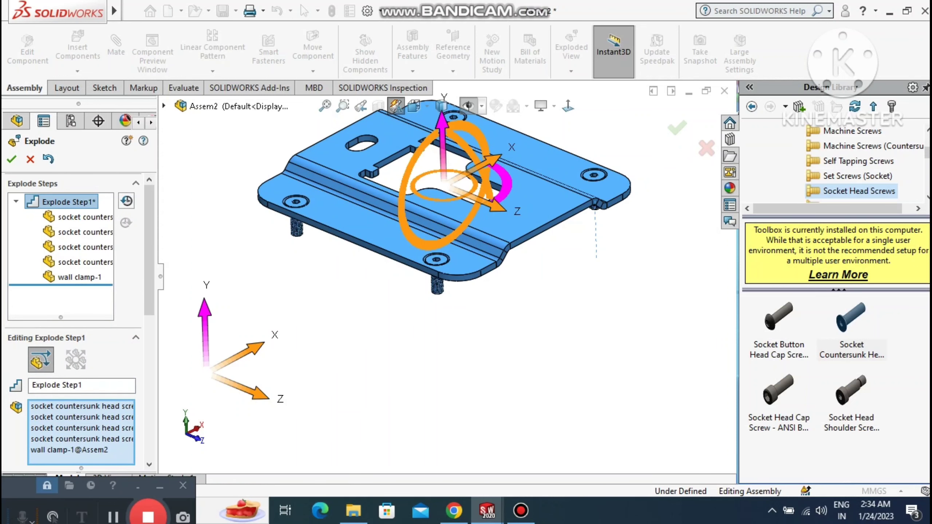
- Remove the wall clamp from the explode step and accept the exploded view with only the four screws raised
right_click(79, 277)
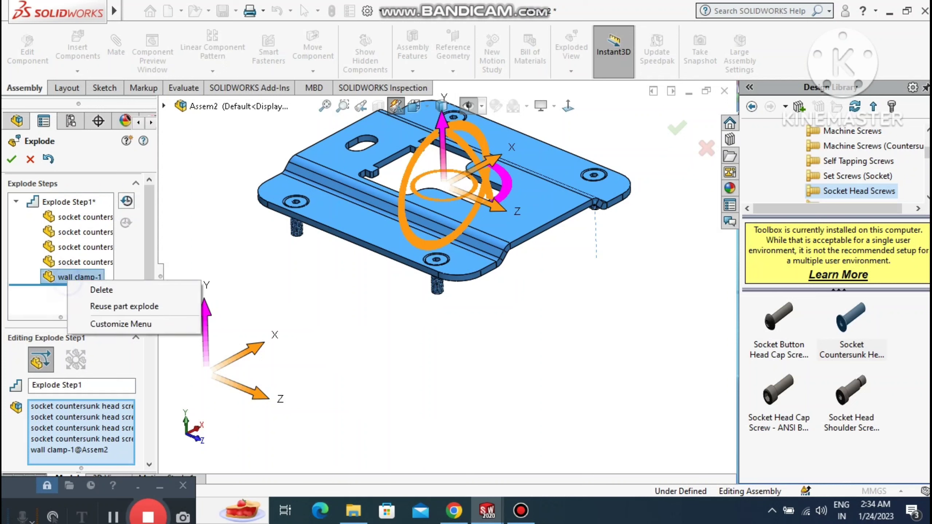
click(101, 290)
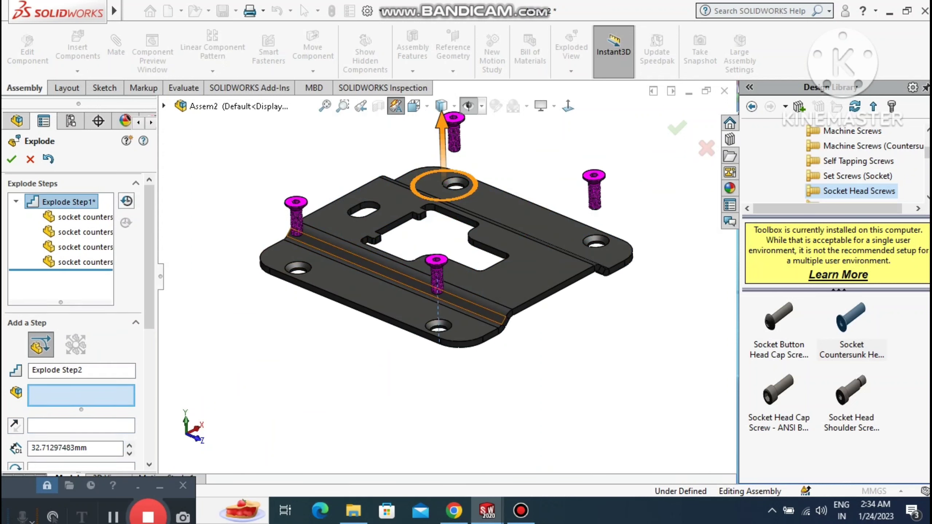
click(12, 159)
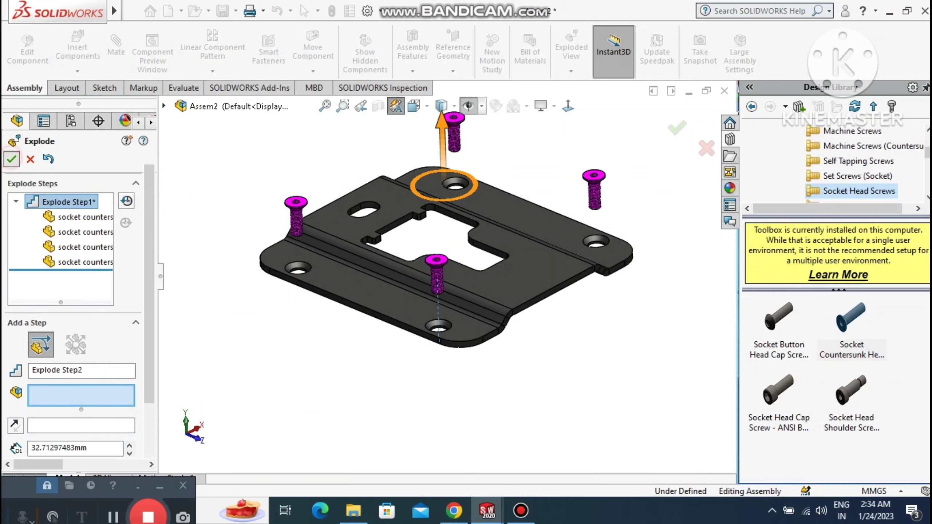
- Start an explode line sketch and route a line from the rear-left screw's head edge to its hole in the wall clamp
right_click(516, 147)
click(557, 226)
drag(561, 245, 543, 298)
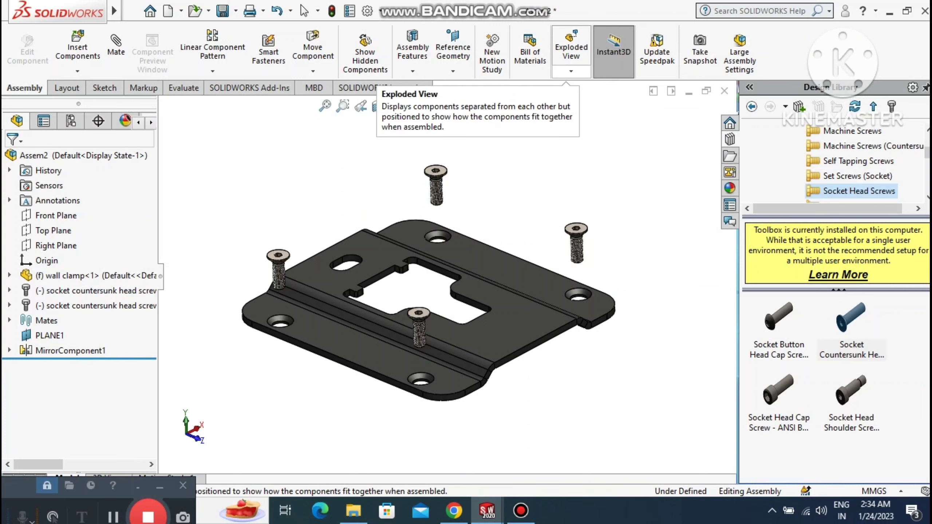
click(570, 71)
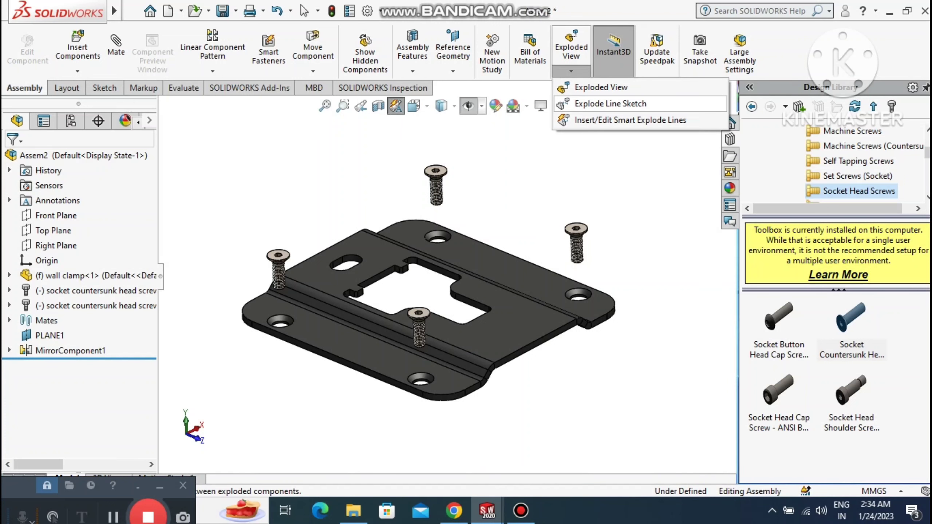
click(610, 103)
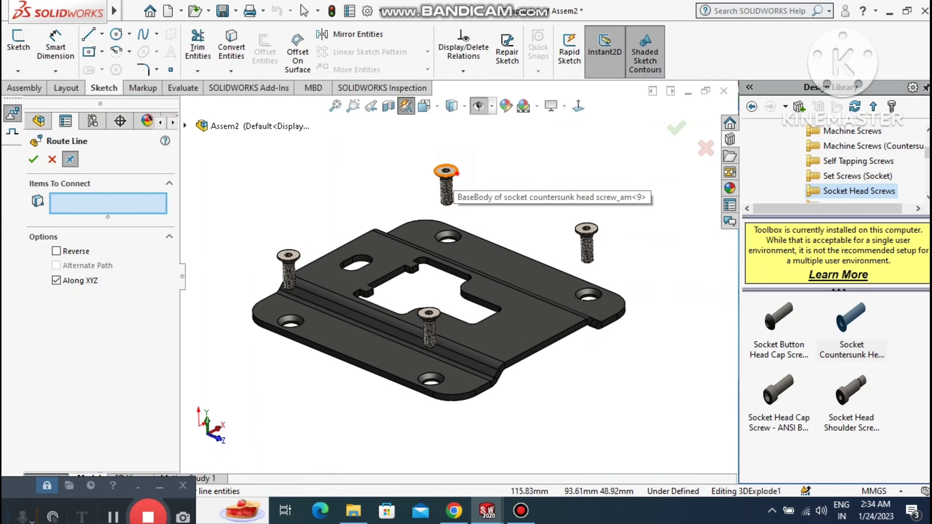
click(456, 171)
click(447, 241)
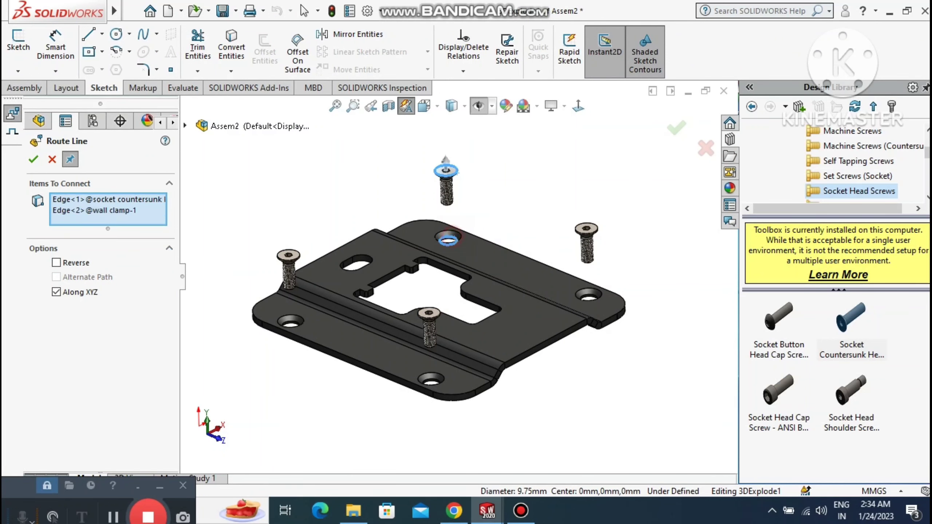
click(33, 159)
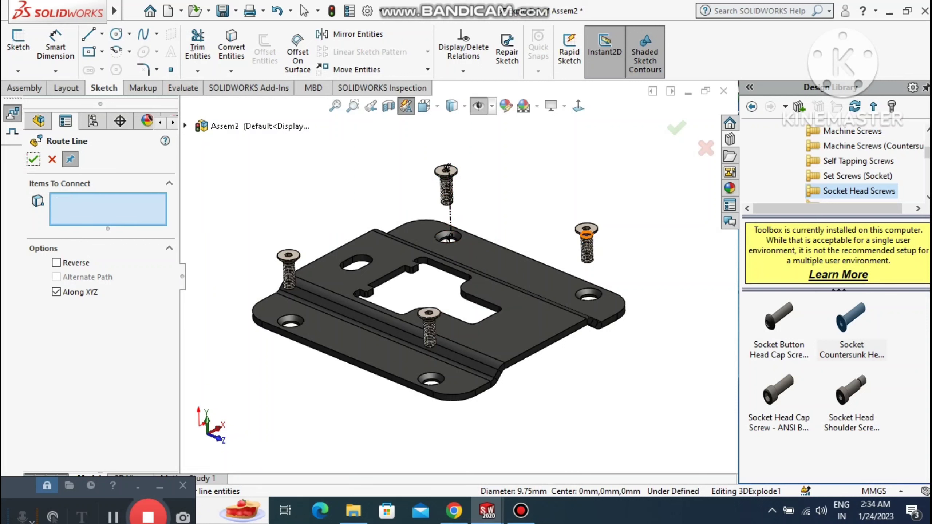
- Add a route line from the rear-right screw's head edge, with its direction reversed, down to the hole below
click(598, 228)
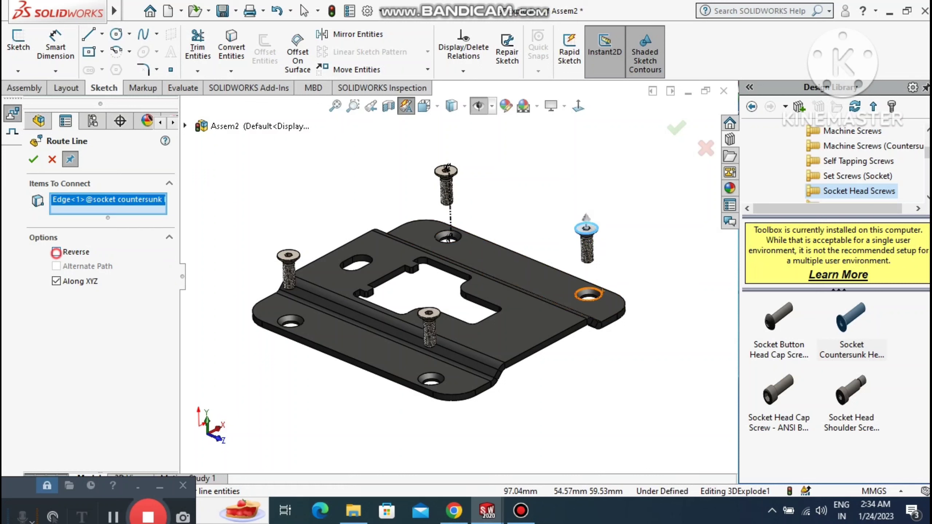
click(56, 252)
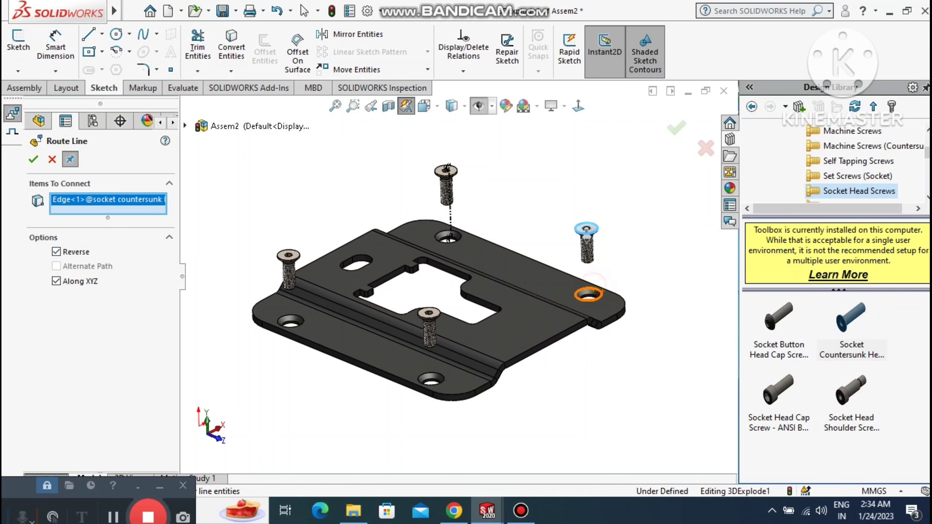
click(591, 293)
click(33, 159)
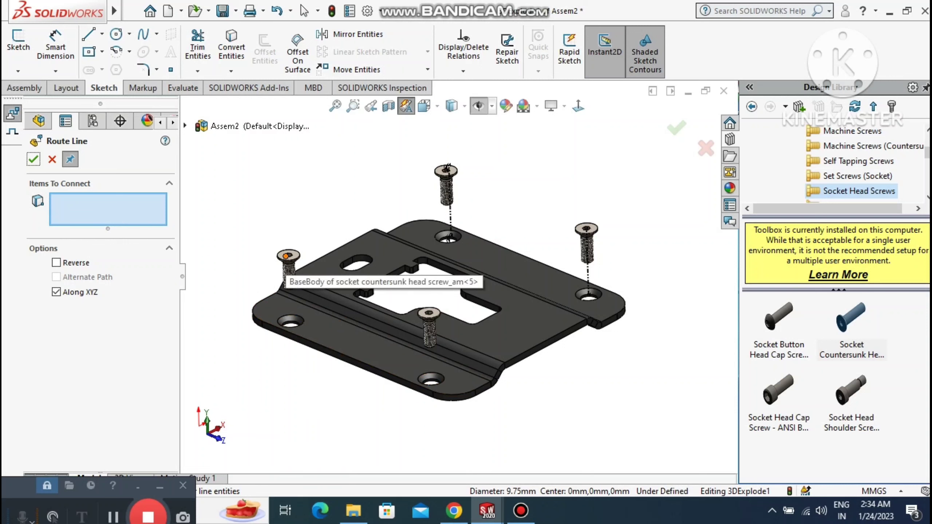
- Connect the front-left screw's head edge to its flange hole with a route line, reversing the direction at the screw
click(287, 256)
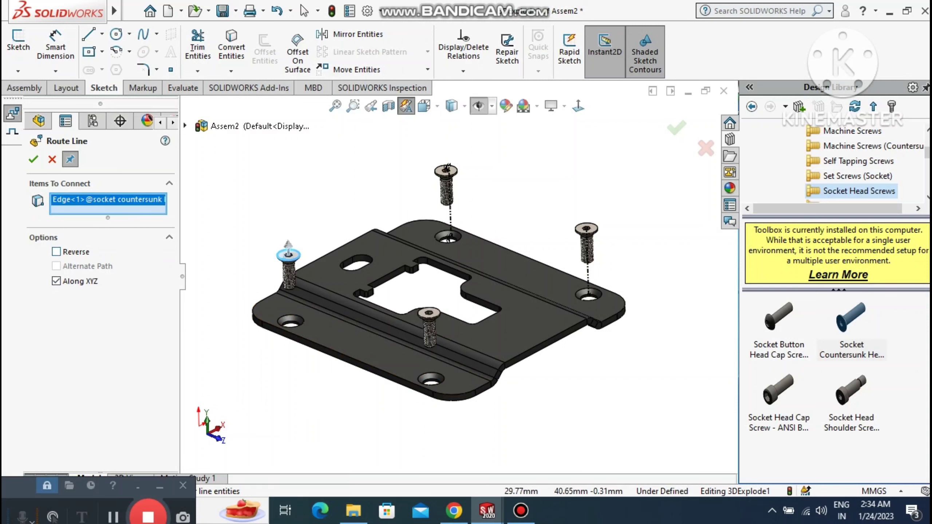
click(55, 251)
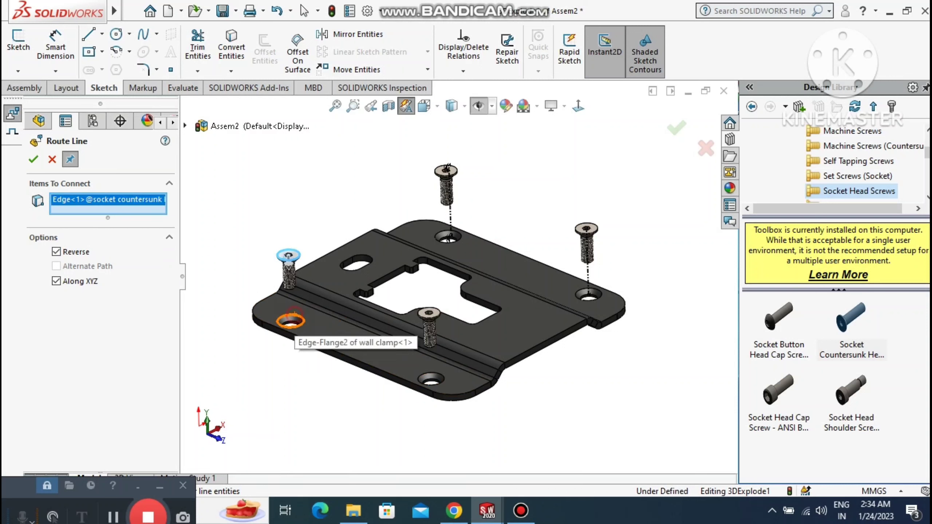
click(290, 325)
click(33, 159)
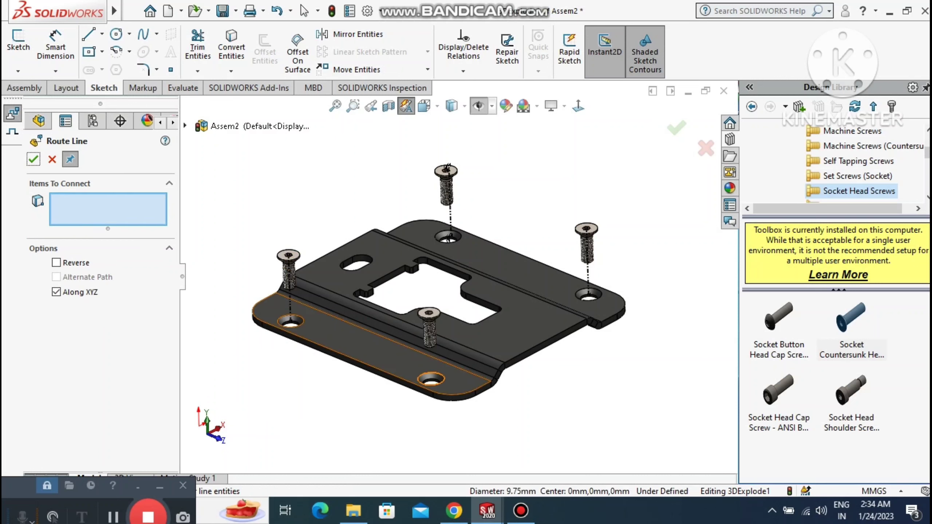
- Route a reversed line from the front-right screw's head edge to its flange hole and finish the Route Line command
click(429, 310)
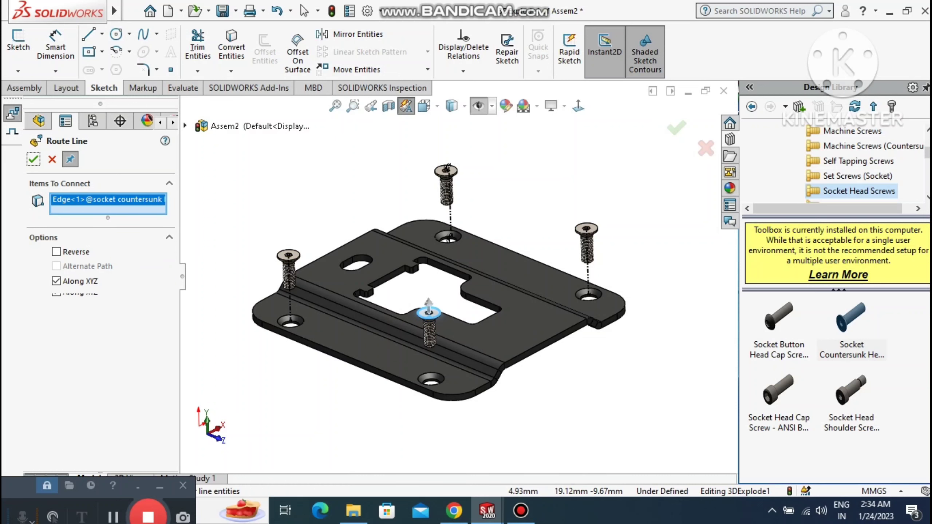
click(70, 251)
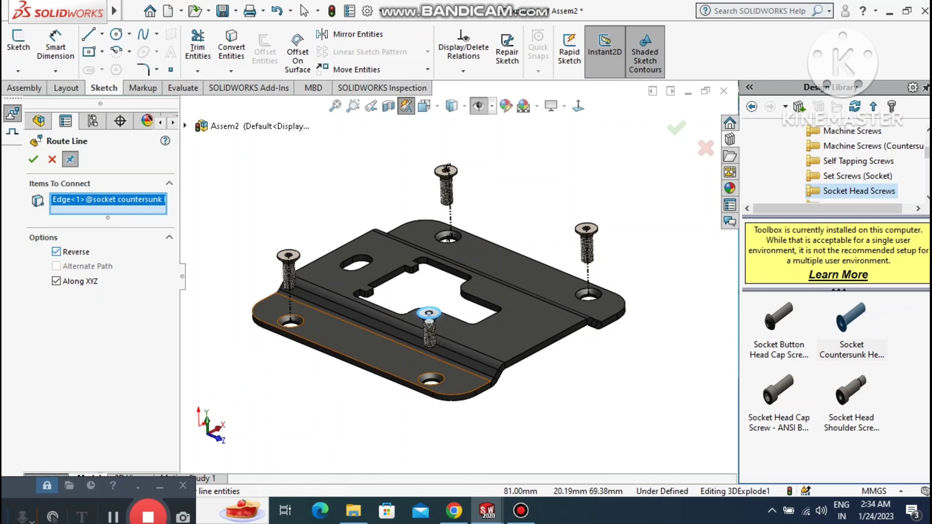
click(432, 383)
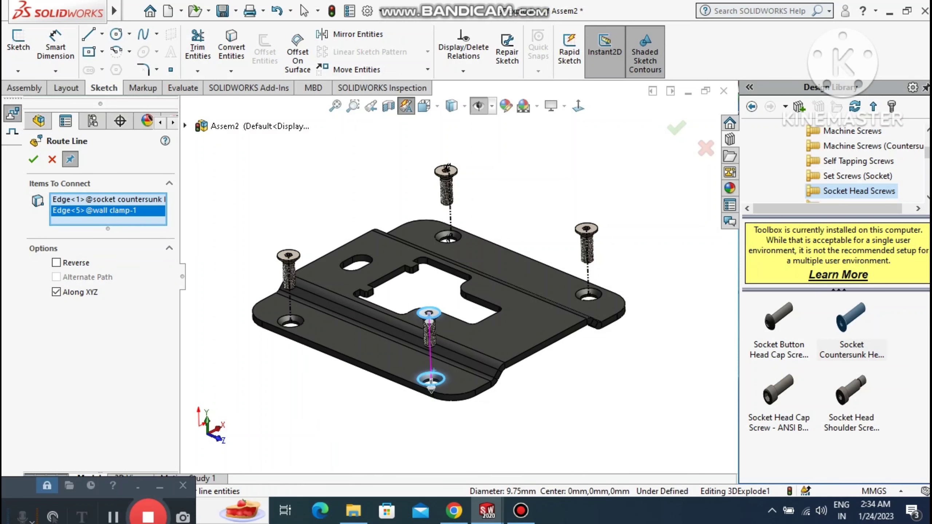
click(33, 158)
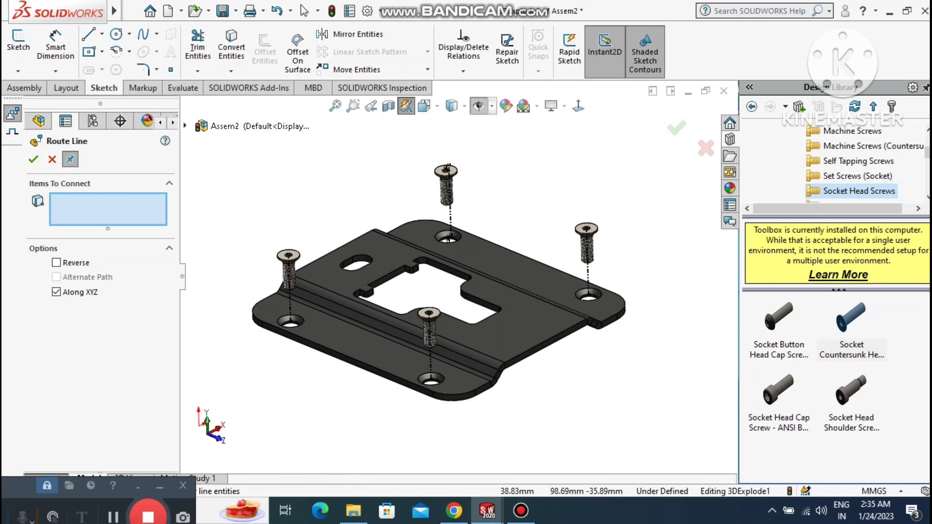
click(33, 158)
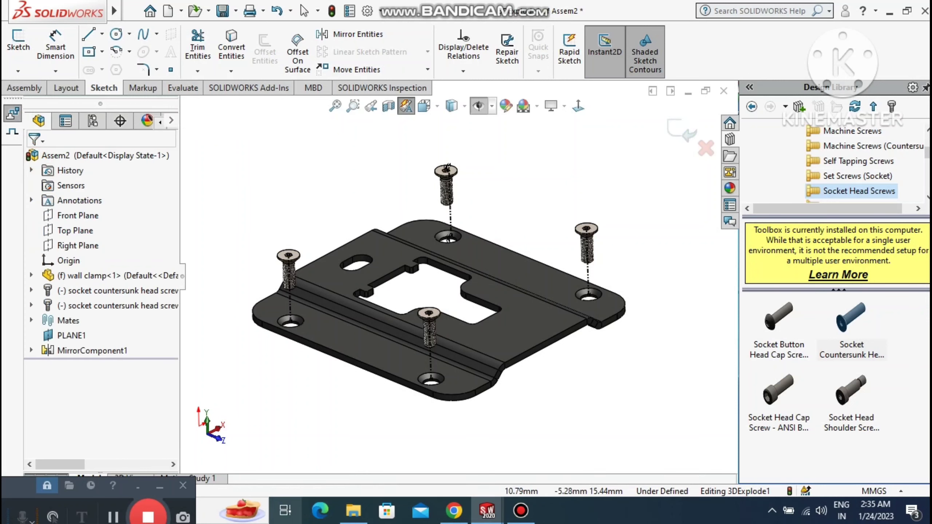
- Open the motion study and add a rotate-model animation with one clockwise turn about the Y-axis, lasting 10 seconds from start time 0
click(206, 478)
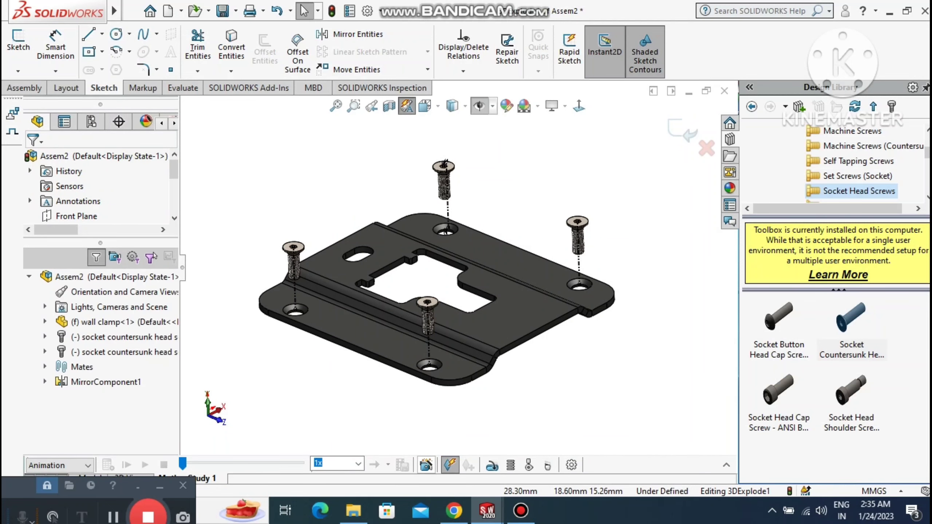
click(426, 465)
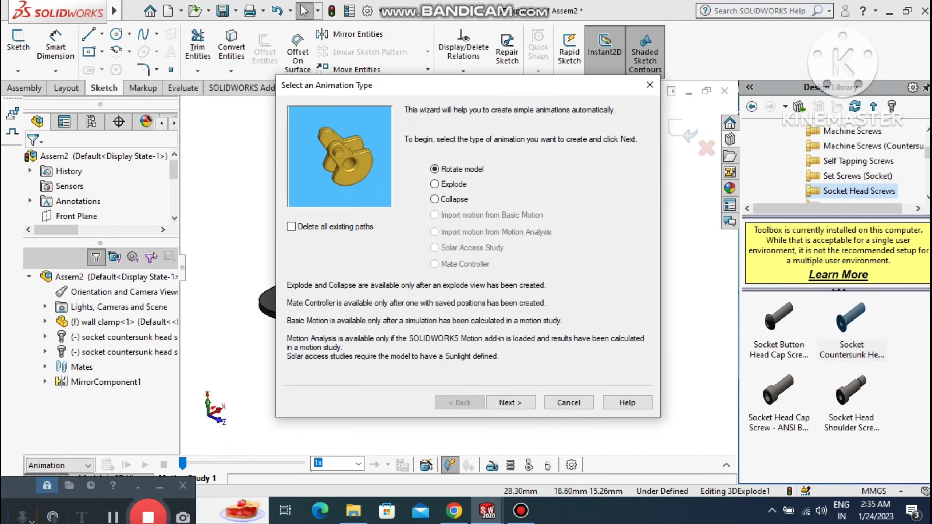
click(510, 400)
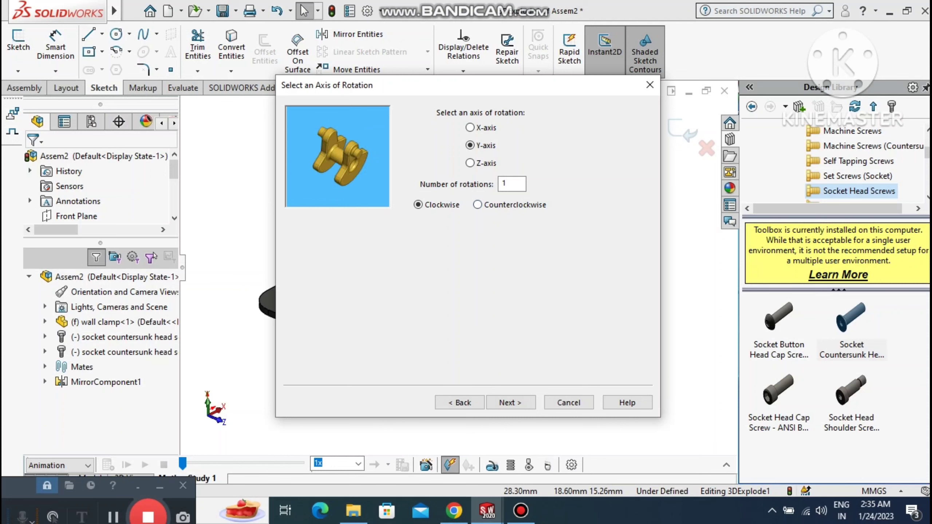
click(510, 402)
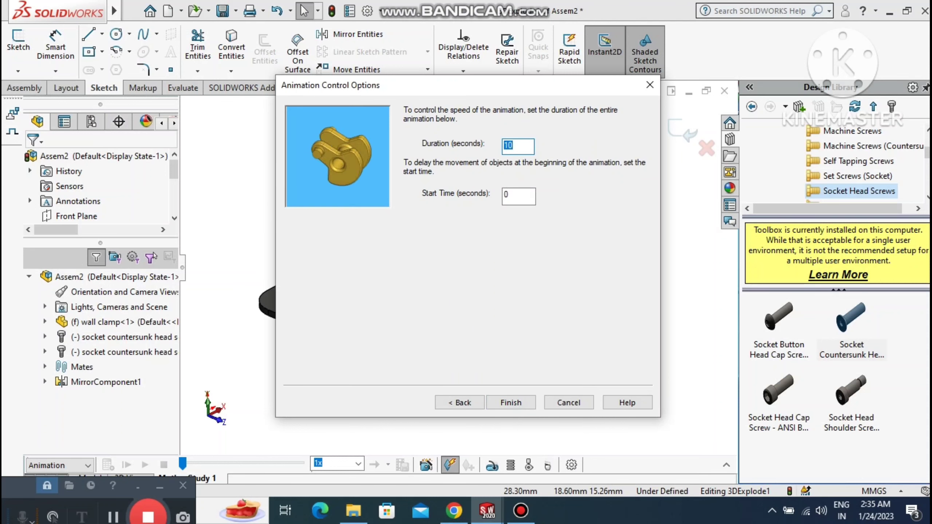
click(510, 400)
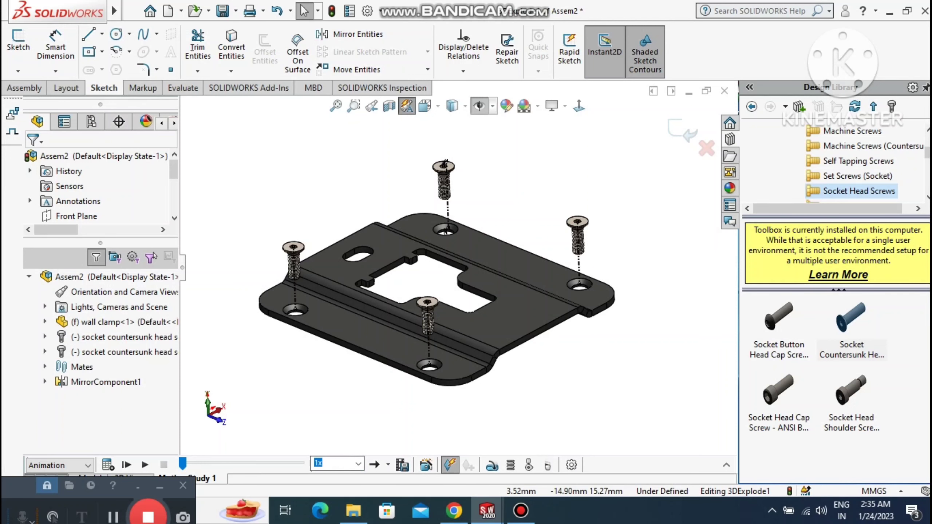
- Add an explode animation with a duration of 10 seconds and a start time of 10 seconds
click(425, 465)
click(454, 183)
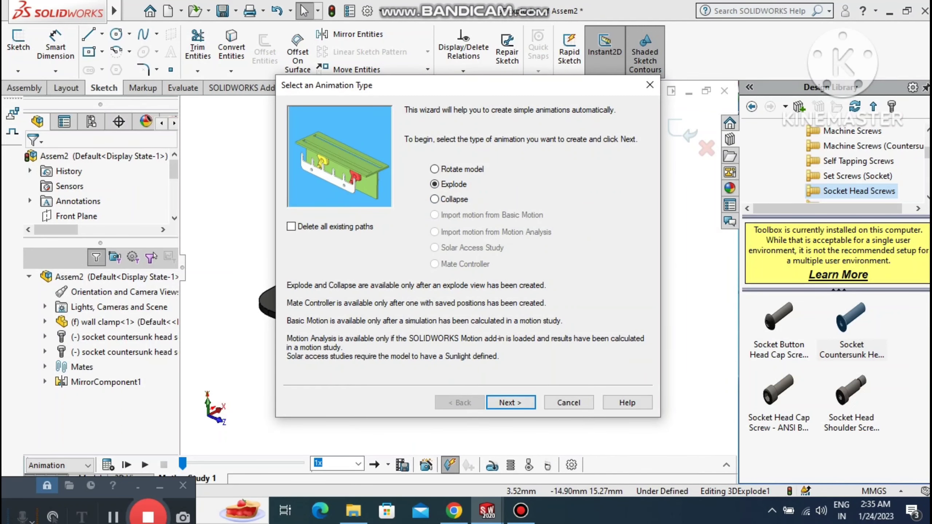
click(511, 402)
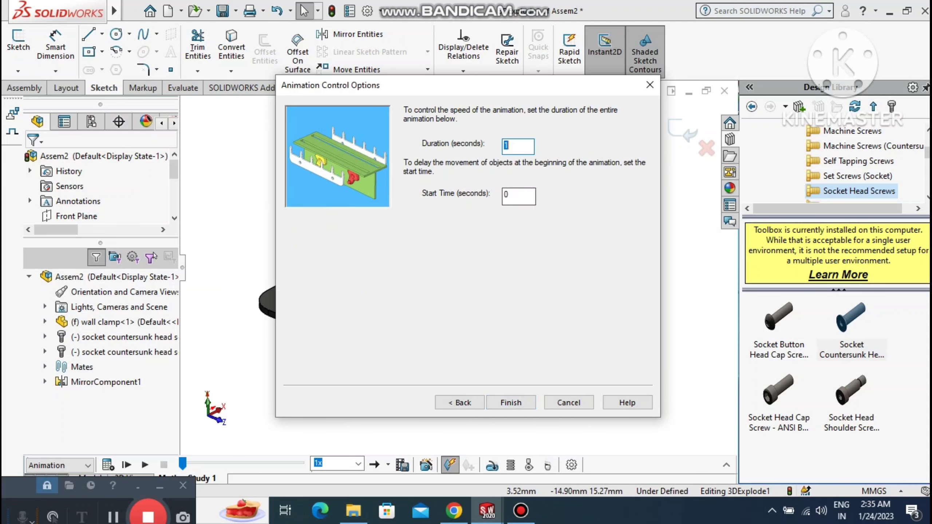
click(518, 196)
text(1)
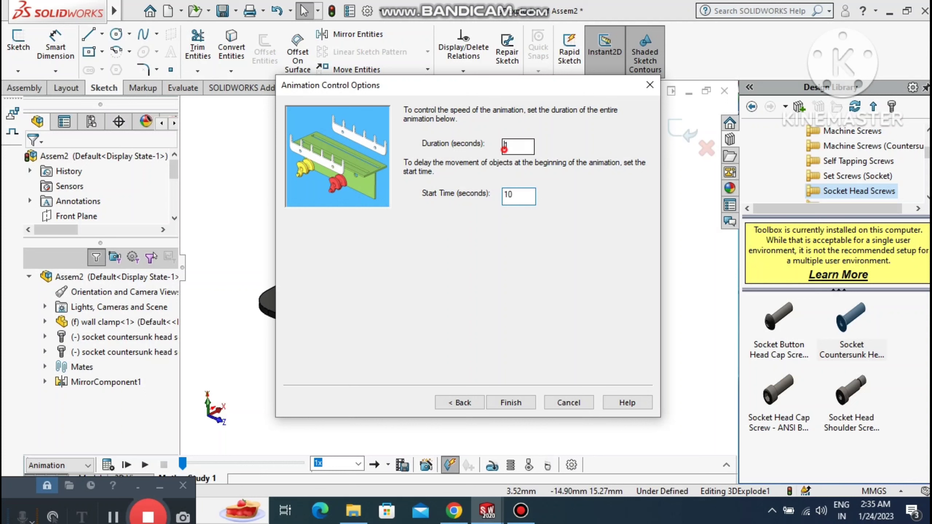
click(504, 150)
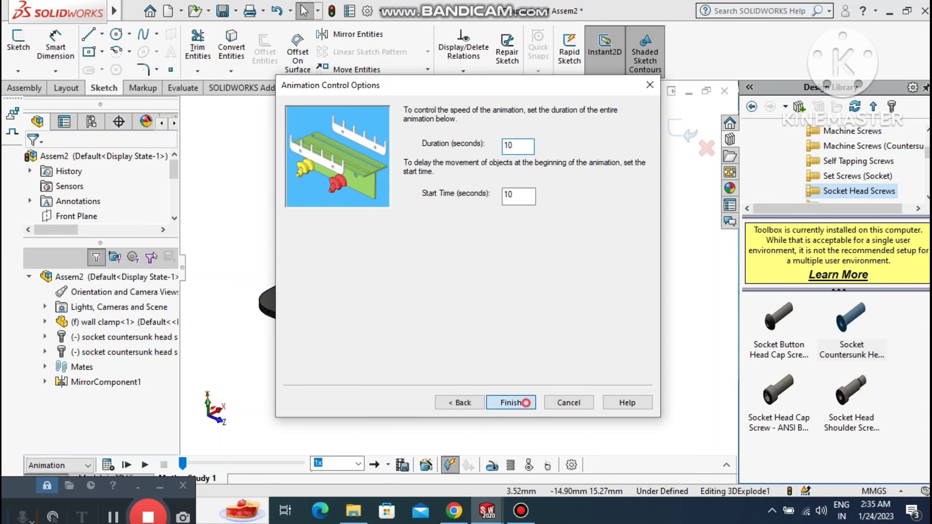
click(525, 402)
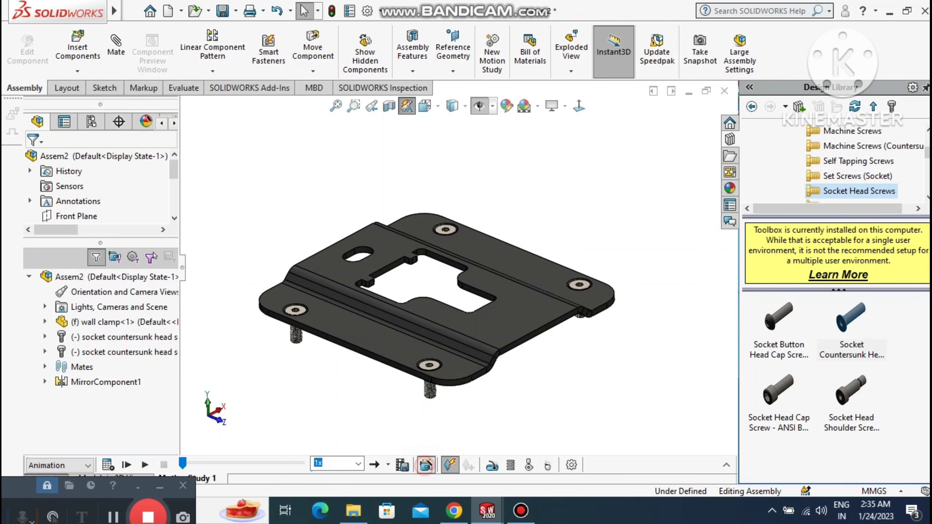
- Add a collapse animation with a start time of 20 seconds and a duration of 10 seconds
click(426, 465)
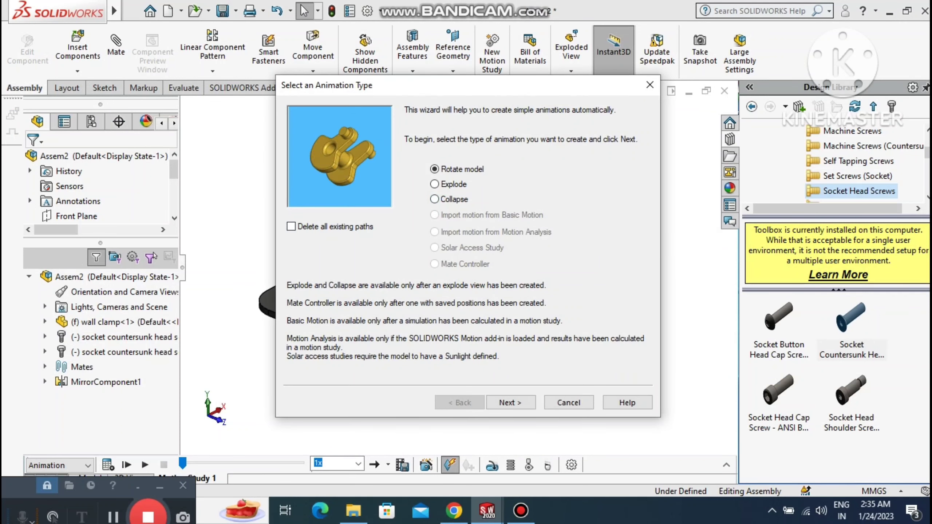
click(441, 199)
click(511, 402)
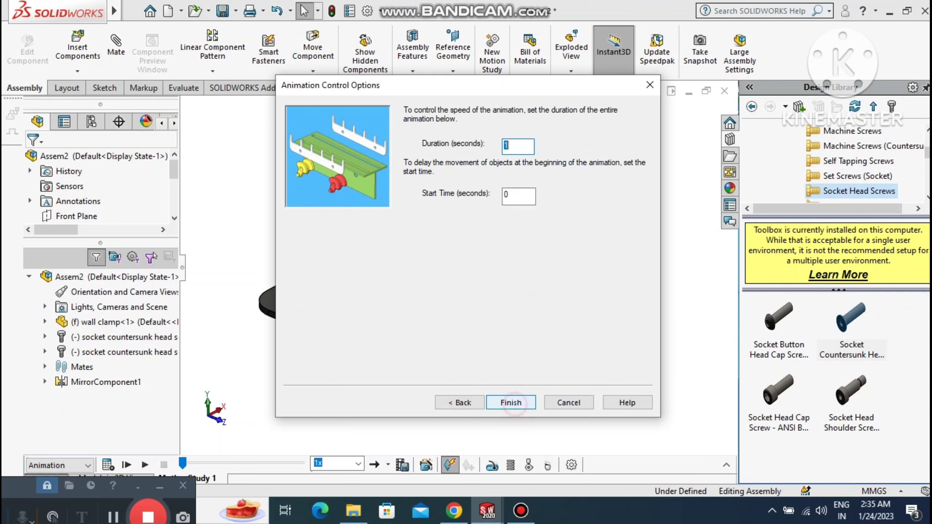
click(520, 197)
double_click(519, 198)
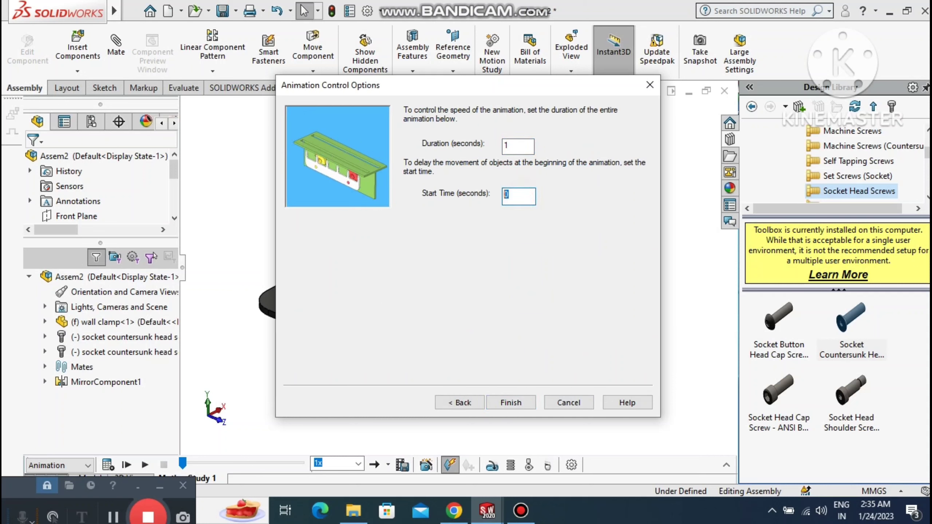
text(20)
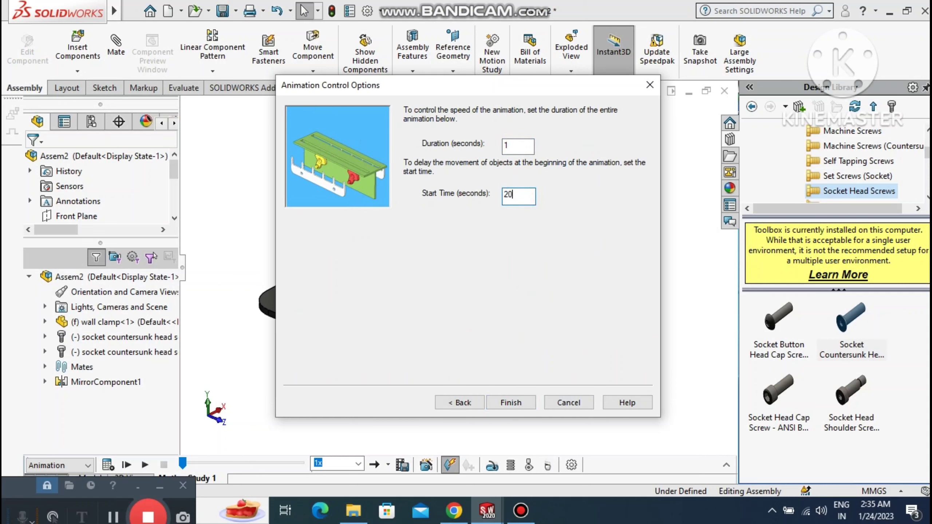
click(514, 139)
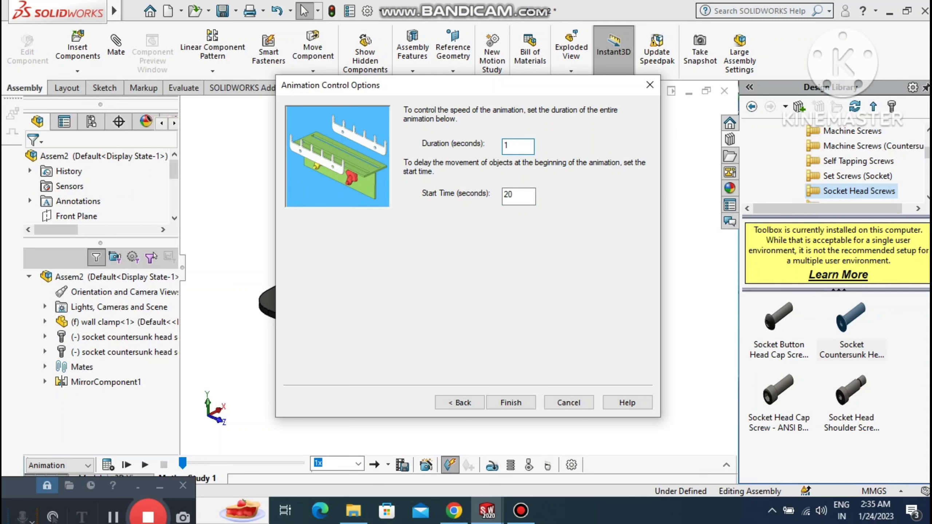
text(0)
click(509, 402)
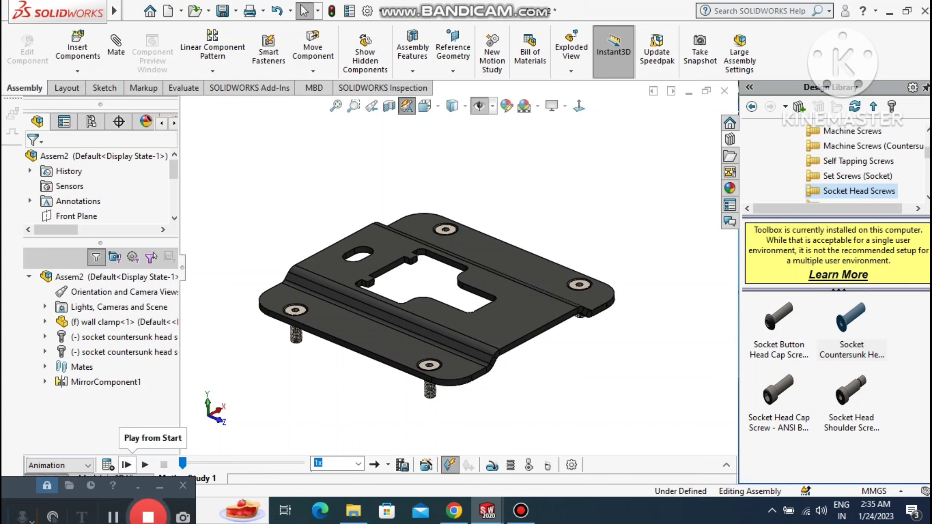
- Play the assembly animation from the start and view the assembled clamp
click(126, 464)
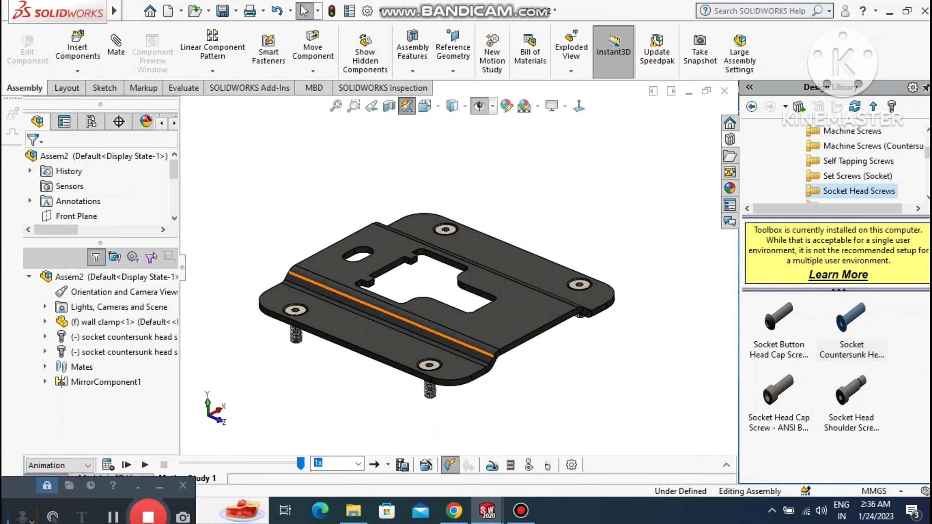
middle_drag(469, 330, 466, 281)
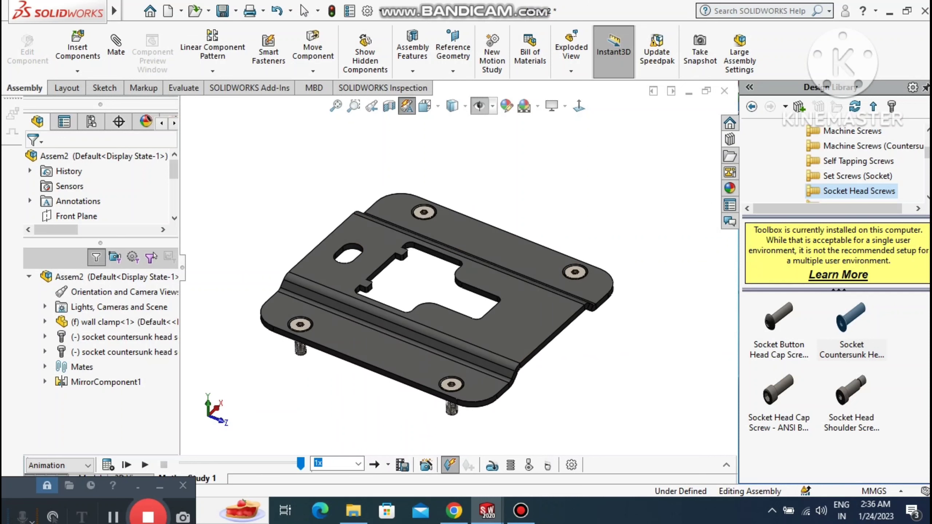
- Open the wall clamp component from the assembly as a separate part
click(508, 241)
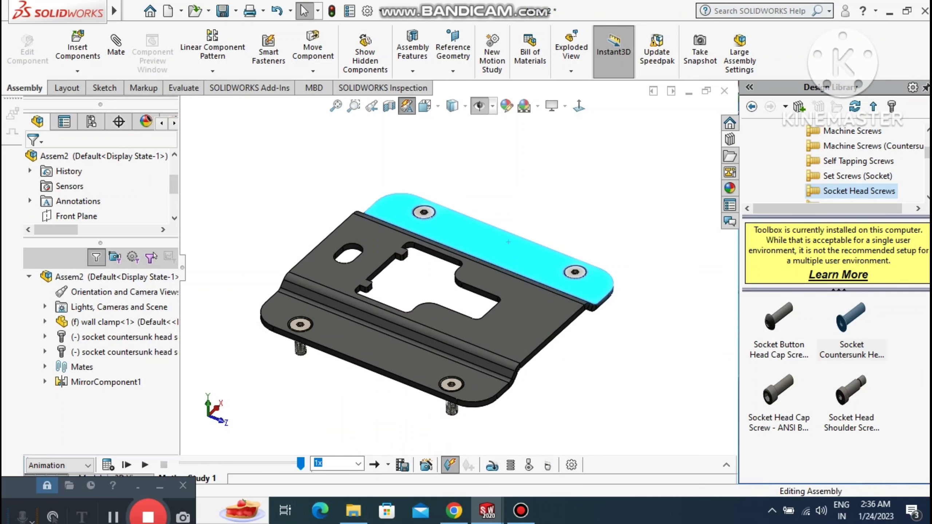
right_click(508, 240)
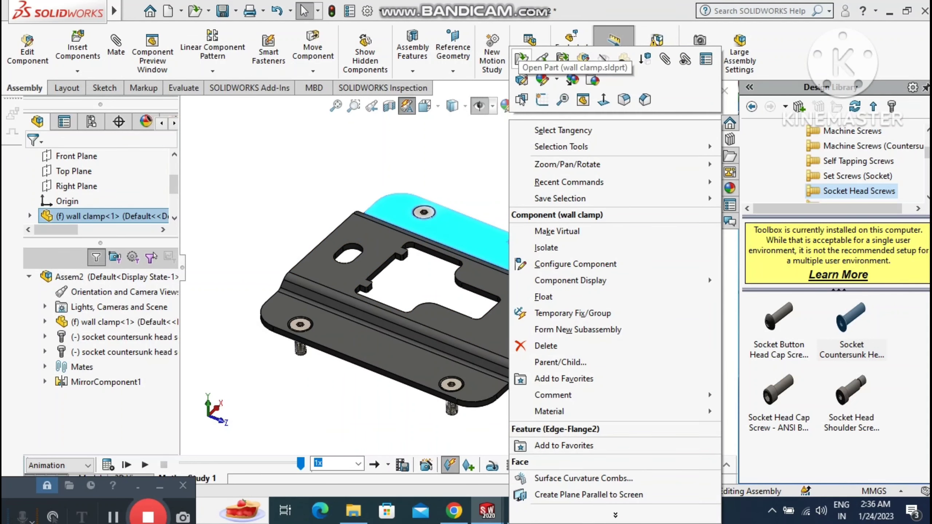
key(Escape)
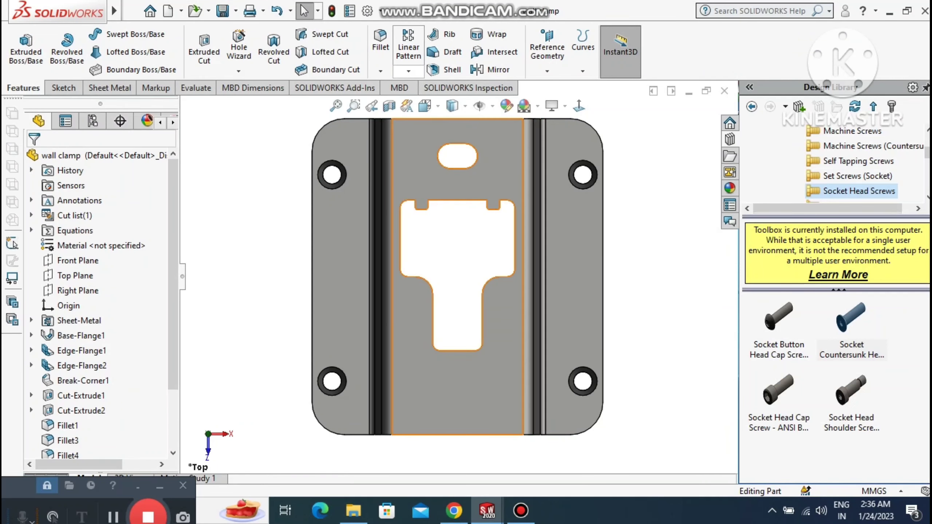
- Flatten the sheet metal wall clamp to examine its flat pattern, and return it to the folded state
click(109, 87)
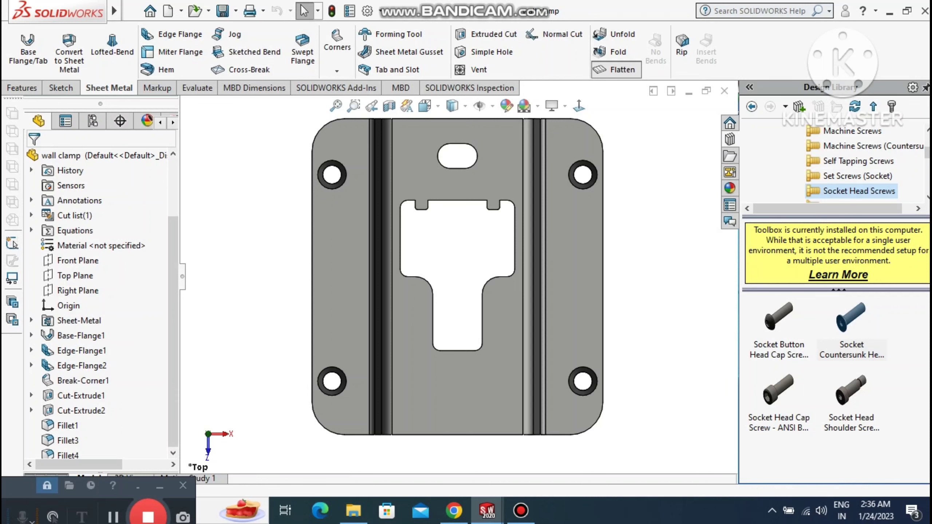
click(616, 69)
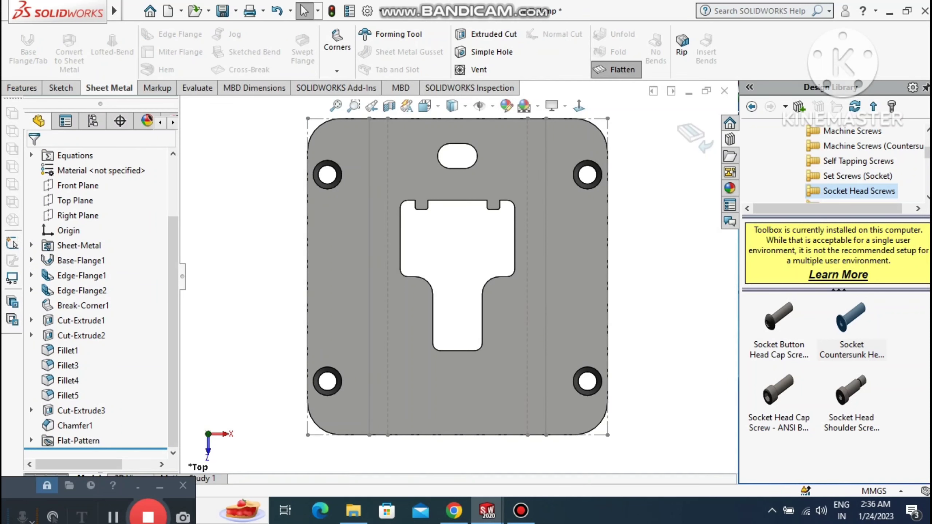
middle_drag(459, 312, 534, 249)
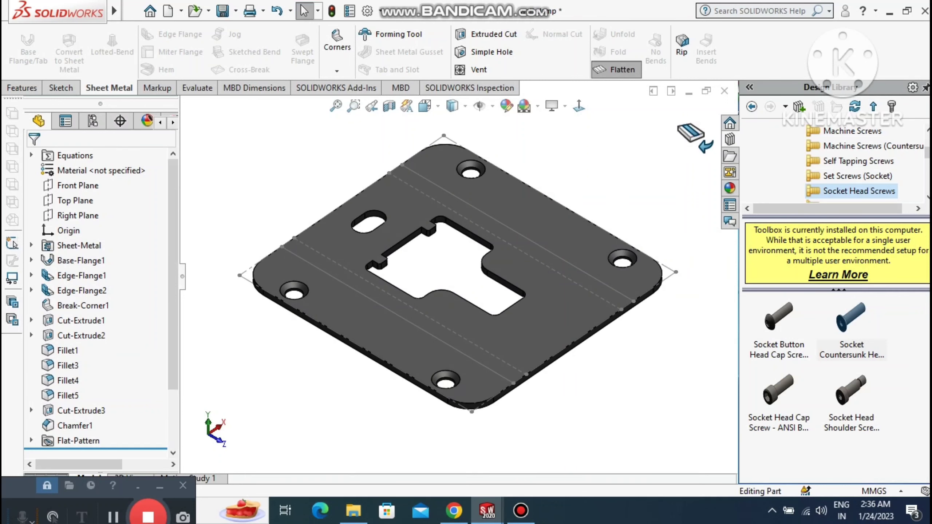
click(694, 138)
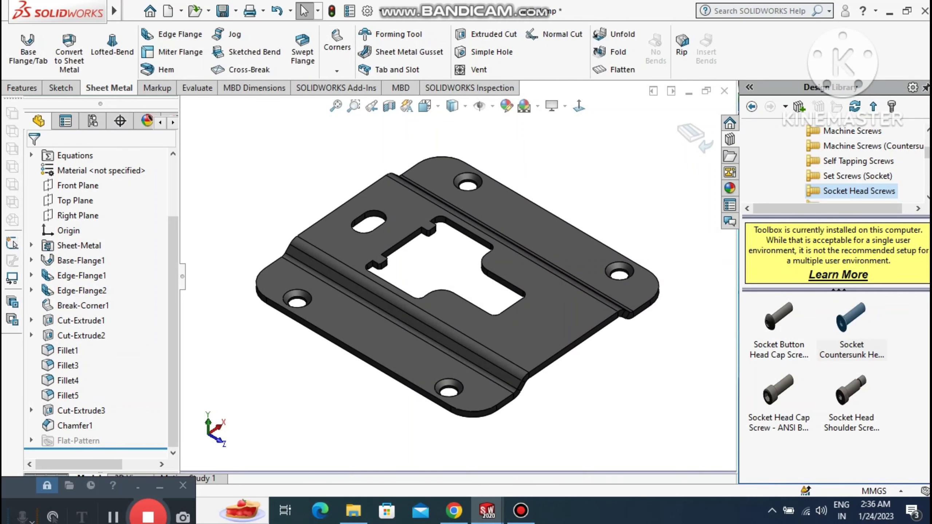